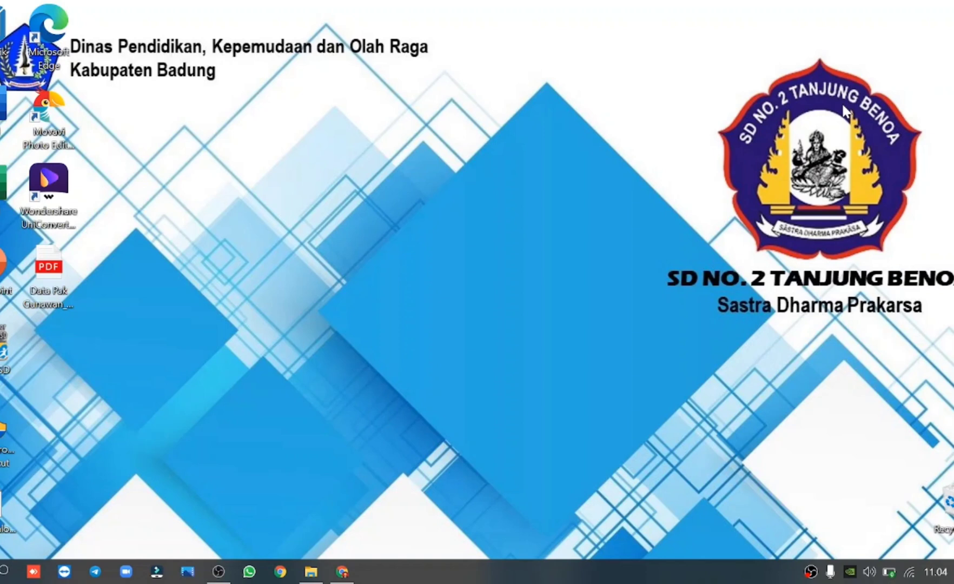
Switch to Chrome and open the MATA PELAJARAN SEMESTER 1 section of the KELAS VA course.
click(343, 572)
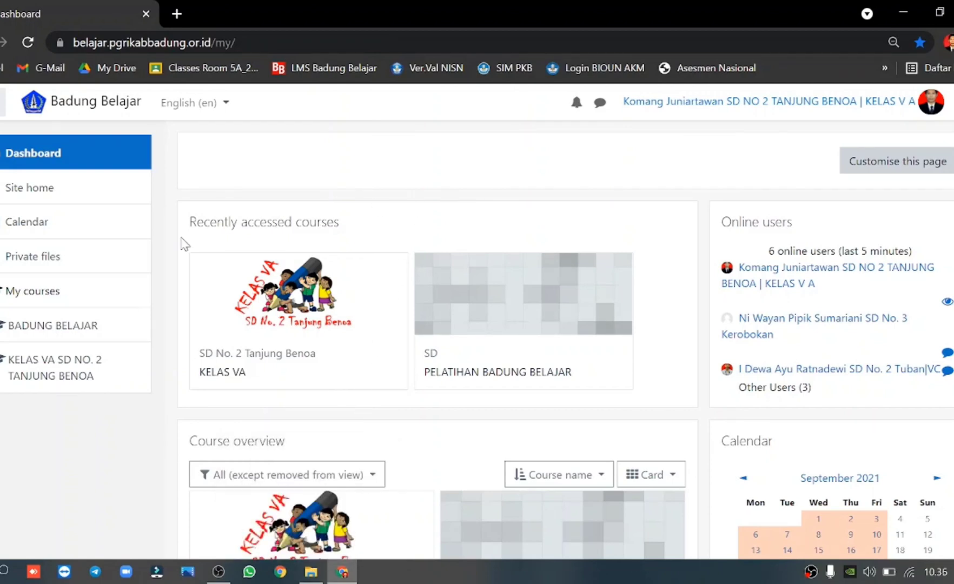
click(288, 297)
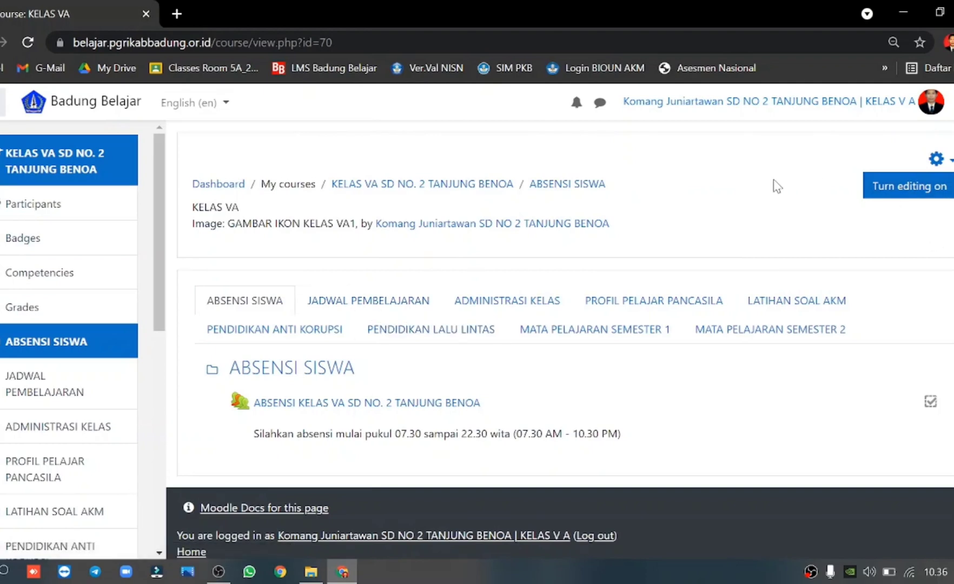
click(621, 331)
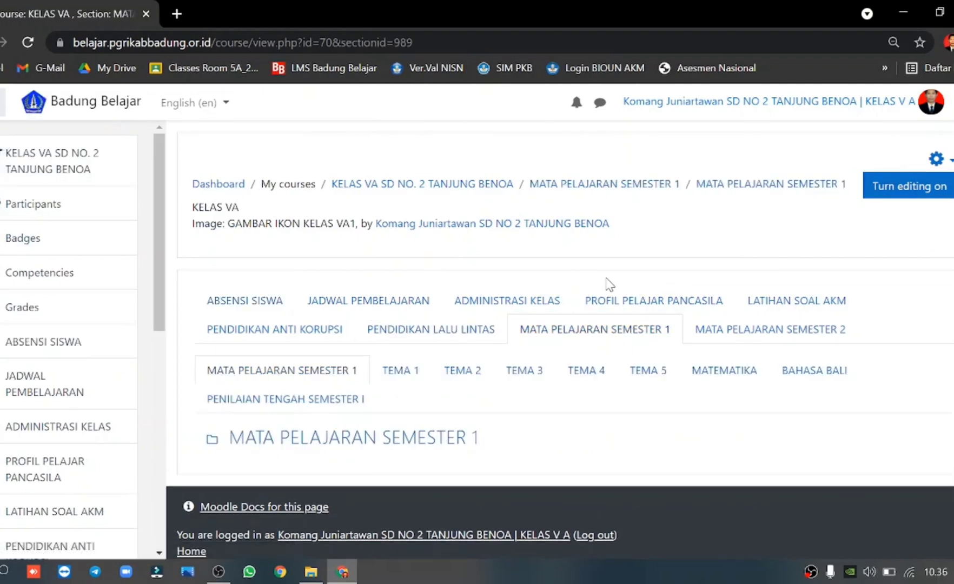
scroll(687, 247, down, 1)
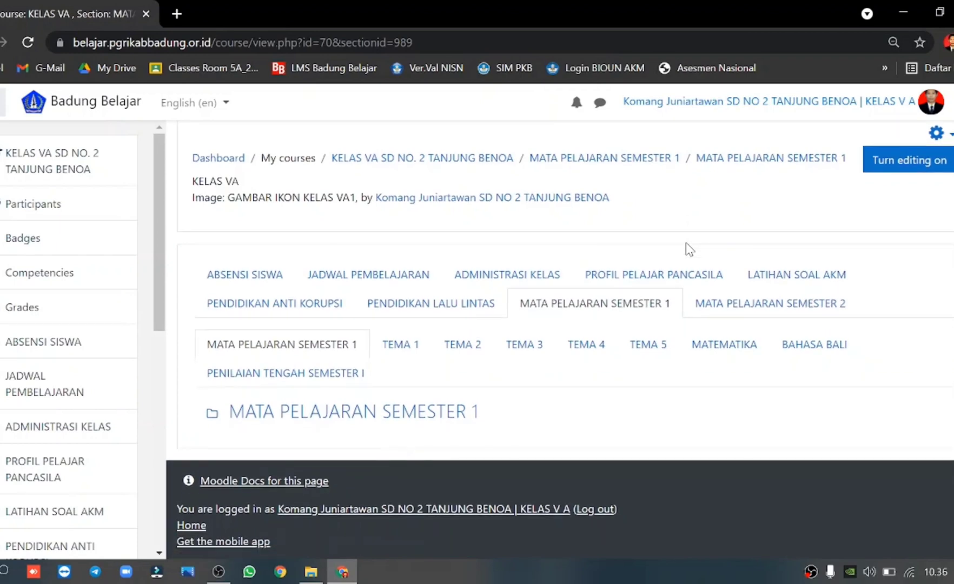
Examine the tasks and daily assessments inside TEMA 1 SUB TEMA 1, and collapse that subtopic.
click(393, 352)
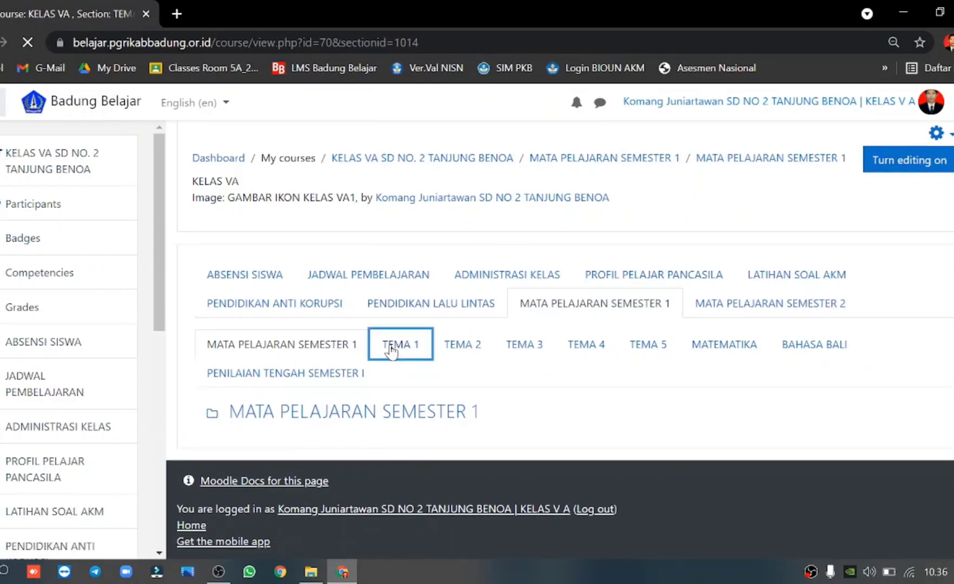
scroll(389, 351, down, 2)
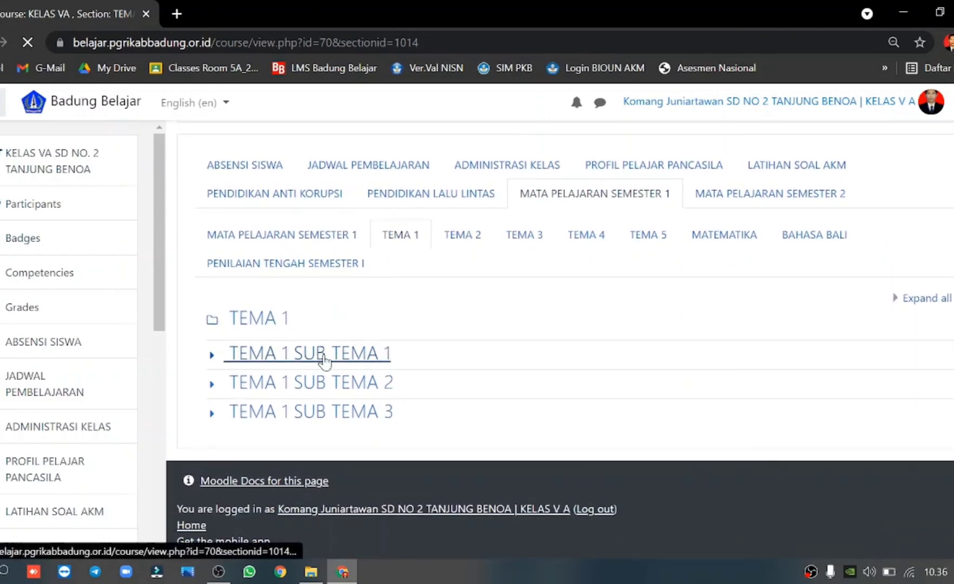
click(325, 354)
scroll(324, 362, down, 15)
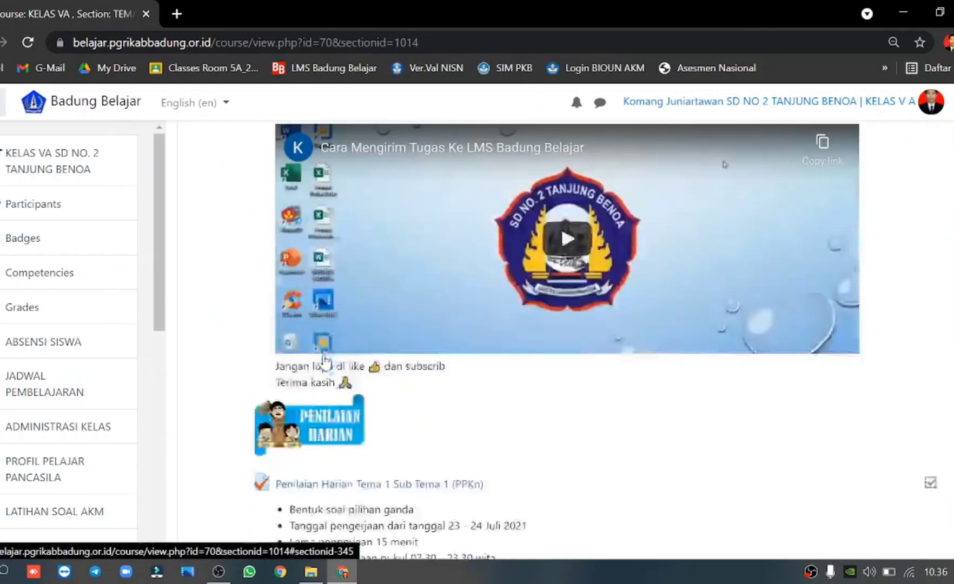
scroll(324, 360, down, 5)
scroll(357, 214, up, 2)
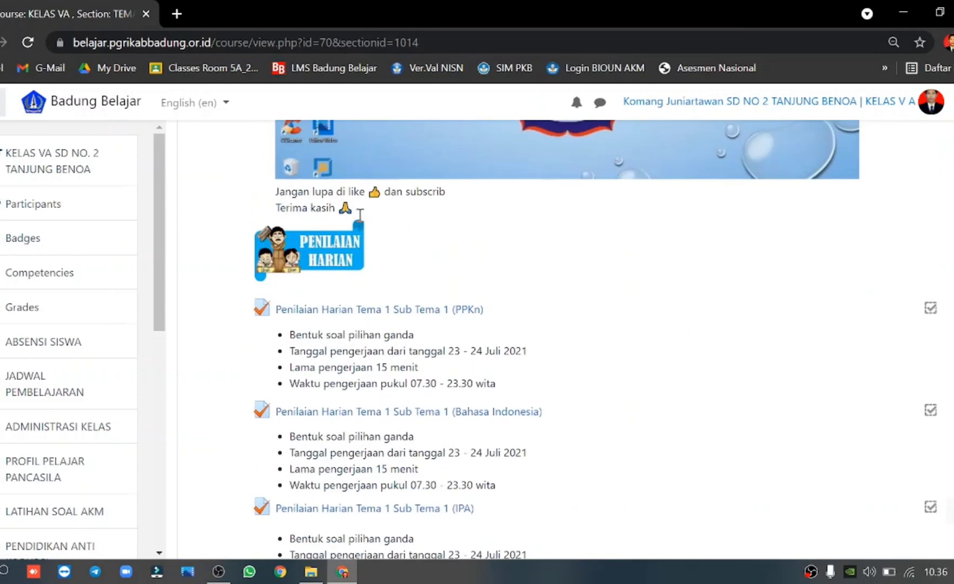
scroll(366, 336, up, 9)
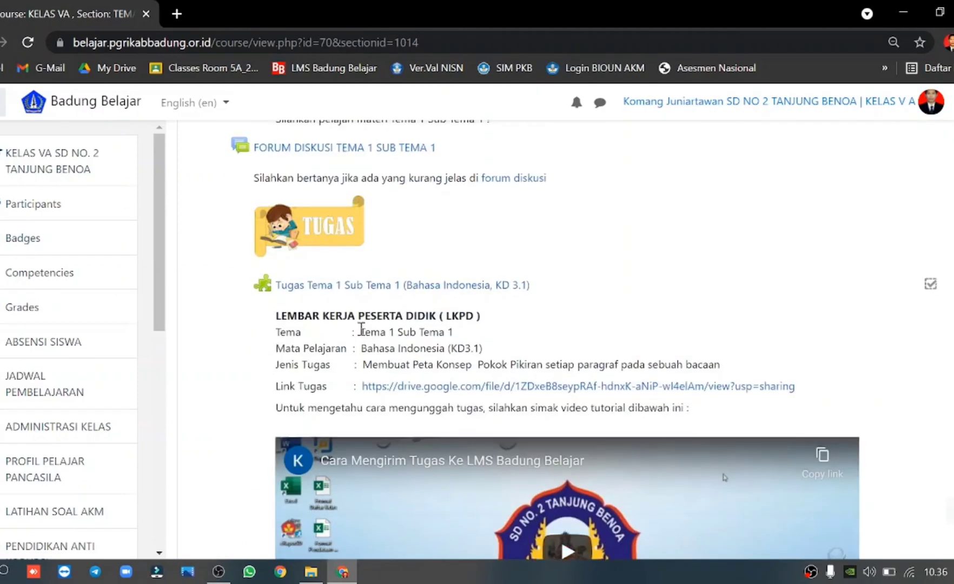
scroll(373, 327, up, 9)
click(317, 440)
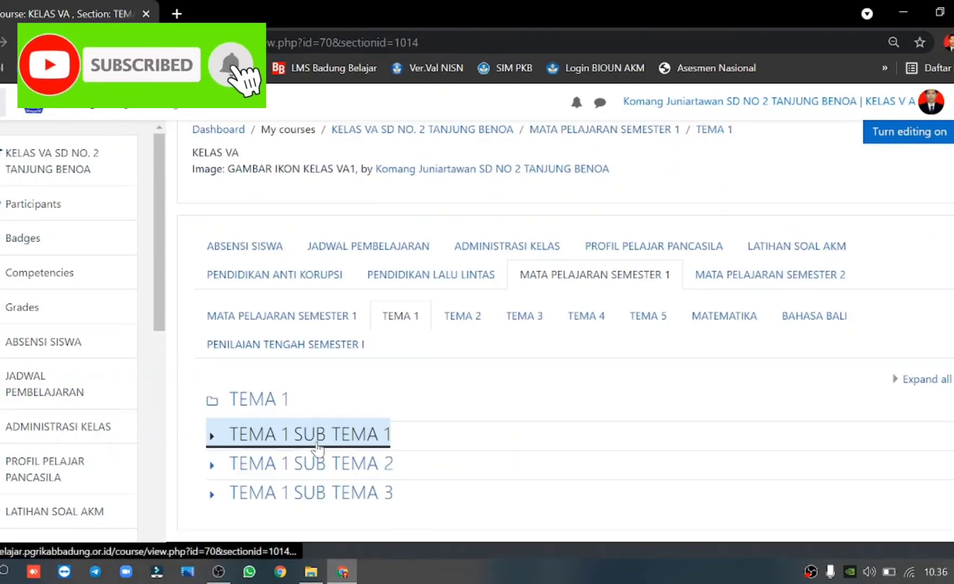
Open the PENILAIAN TENGAH SEMESTER I section and examine its mid-semester quizzes from PTS Tema 1 down to PTS Matematika.
click(332, 349)
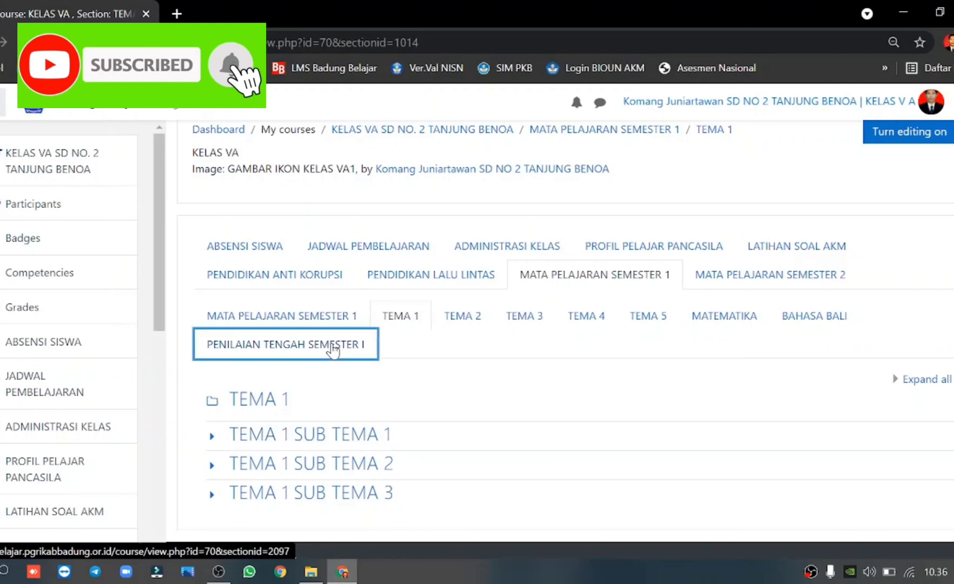
scroll(538, 360, down, 3)
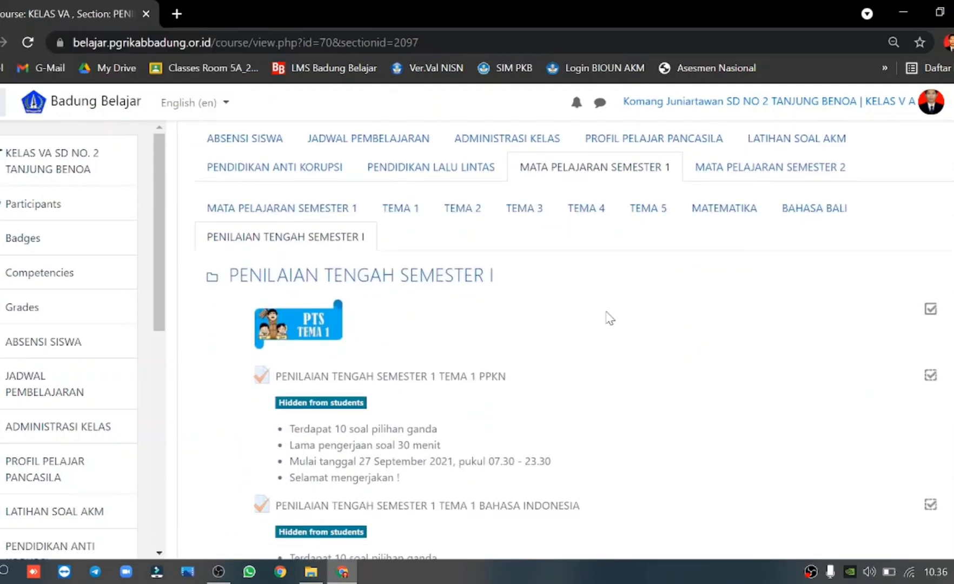
scroll(609, 318, down, 10)
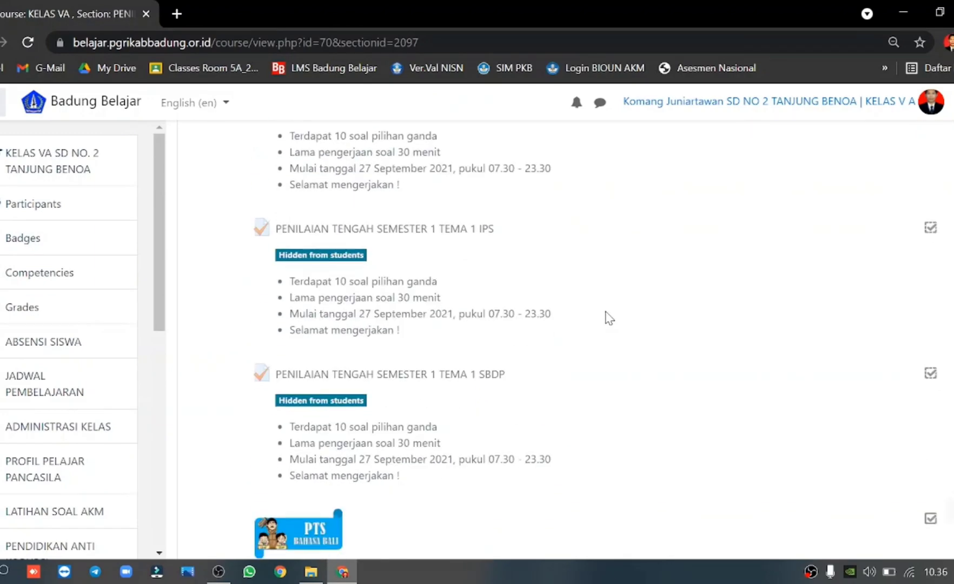
scroll(610, 318, down, 10)
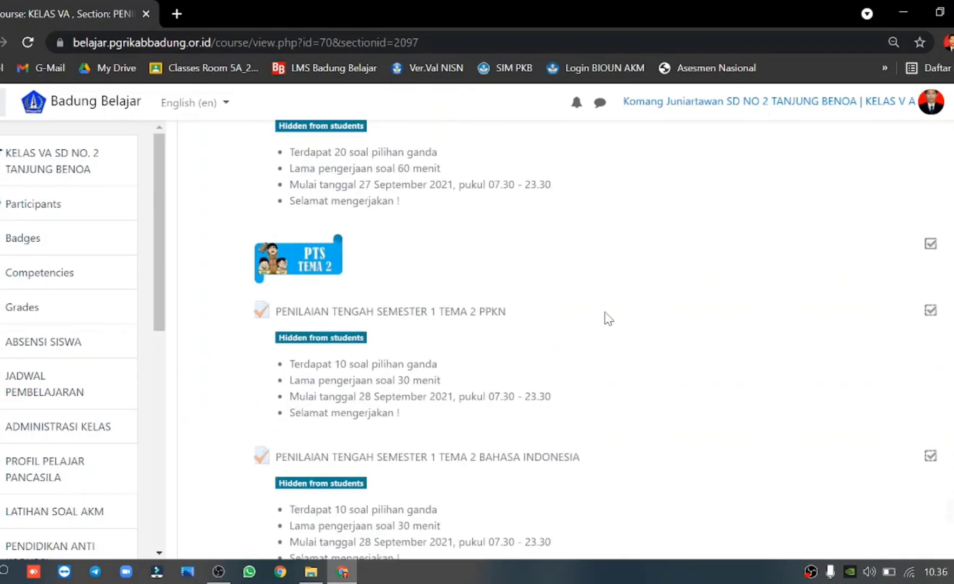
scroll(609, 318, down, 10)
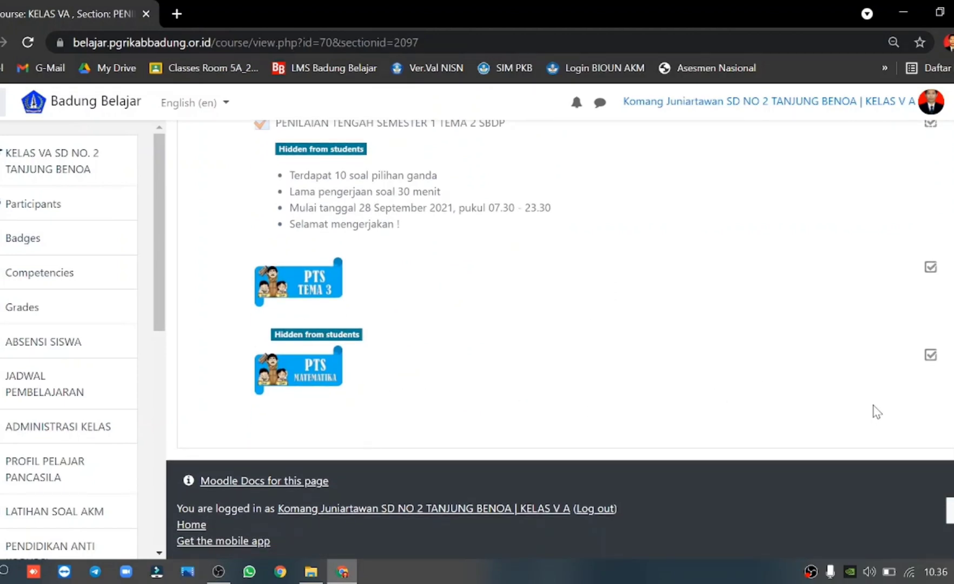
scroll(575, 315, up, 3)
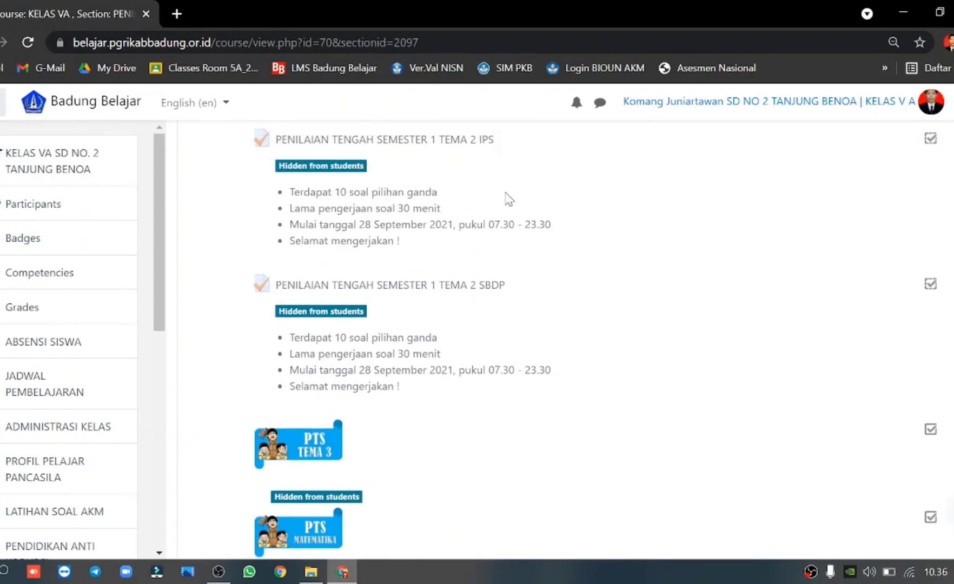
scroll(505, 202, up, 3)
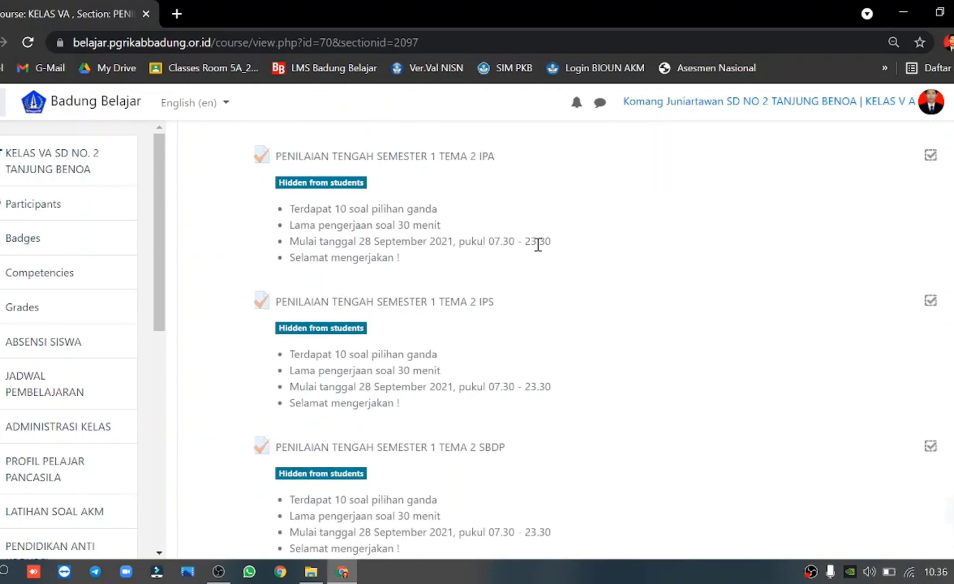
scroll(538, 245, up, 15)
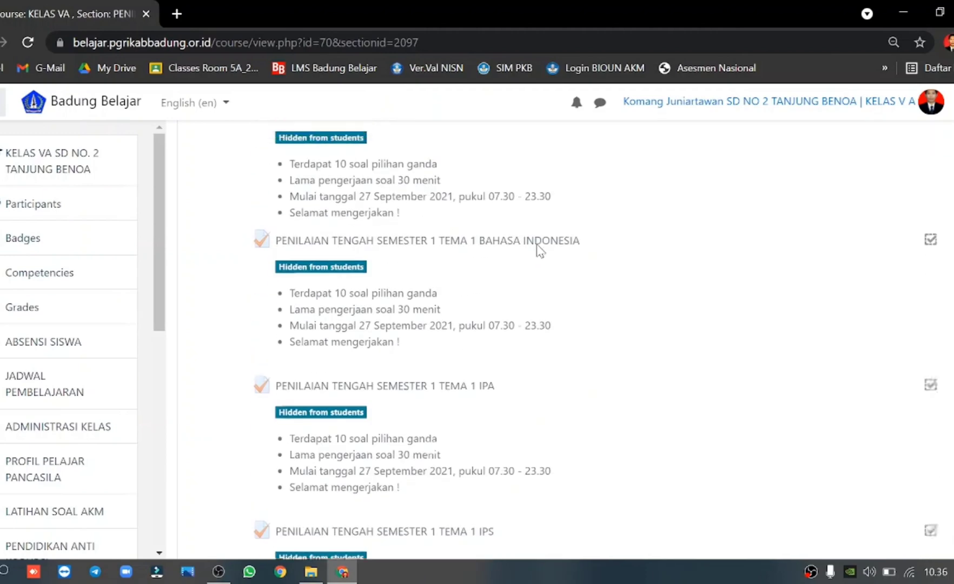
scroll(538, 250, up, 7)
scroll(539, 250, down, 3)
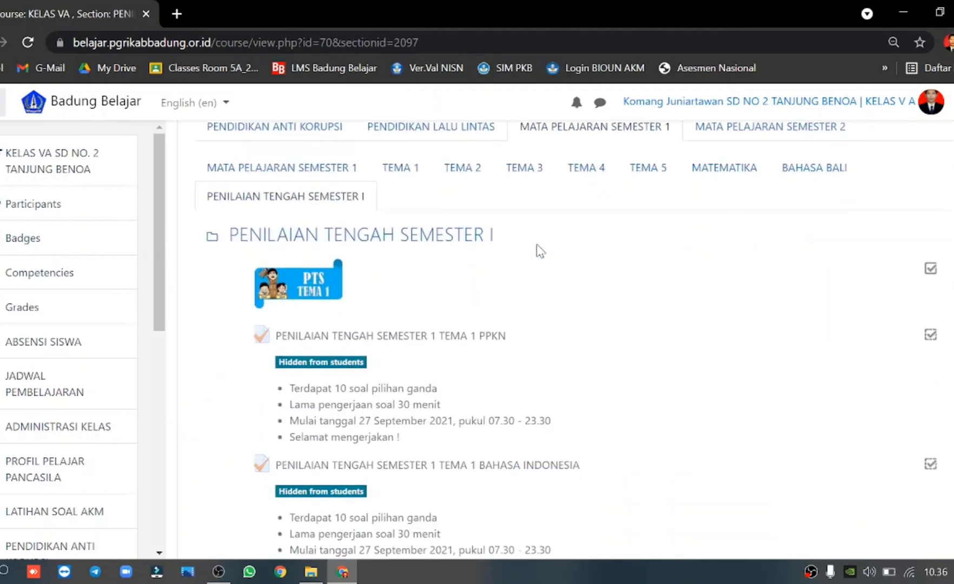
scroll(783, 292, up, 4)
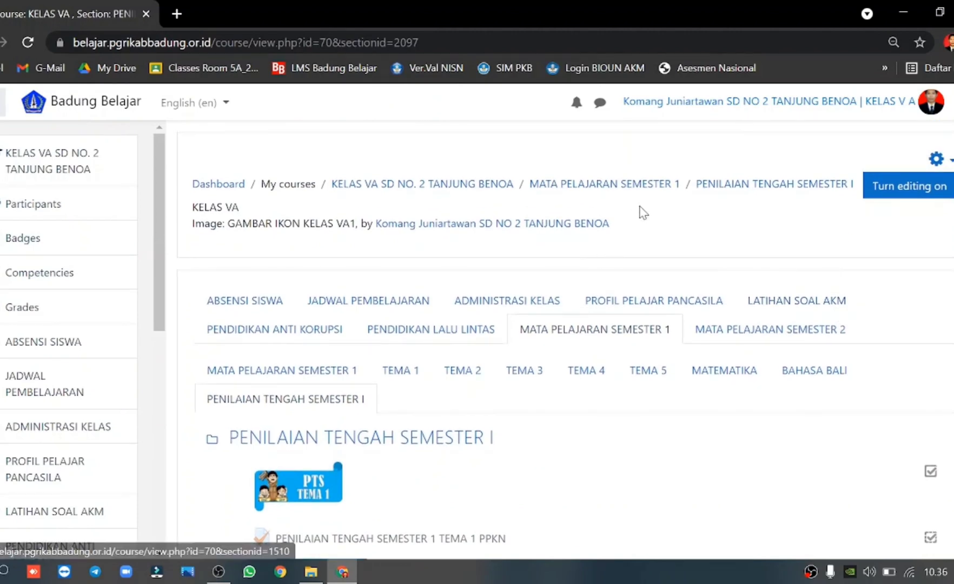
Turn on course editing and add a new Quiz activity to the end of the PENILAIAN TENGAH SEMESTER I section.
click(895, 195)
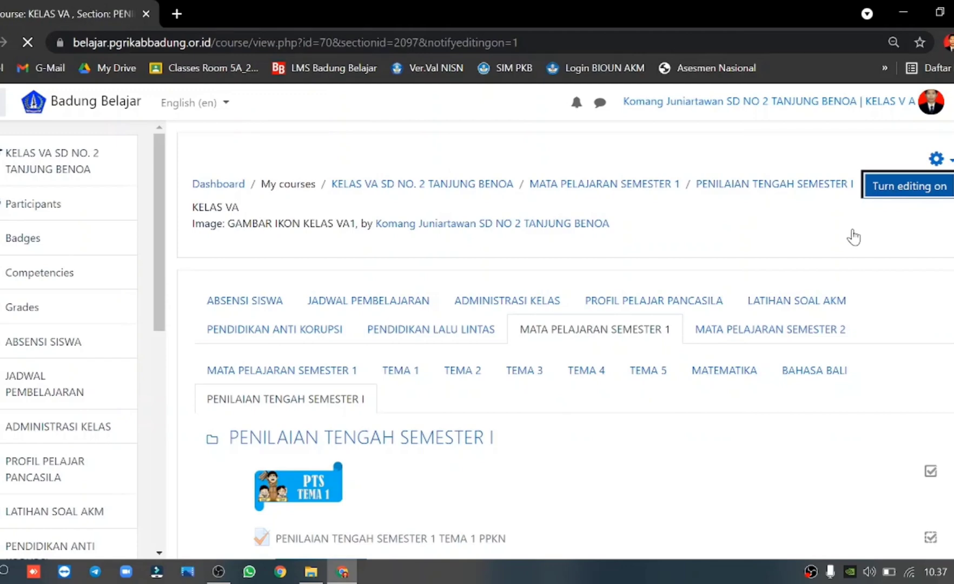
scroll(854, 237, down, 10)
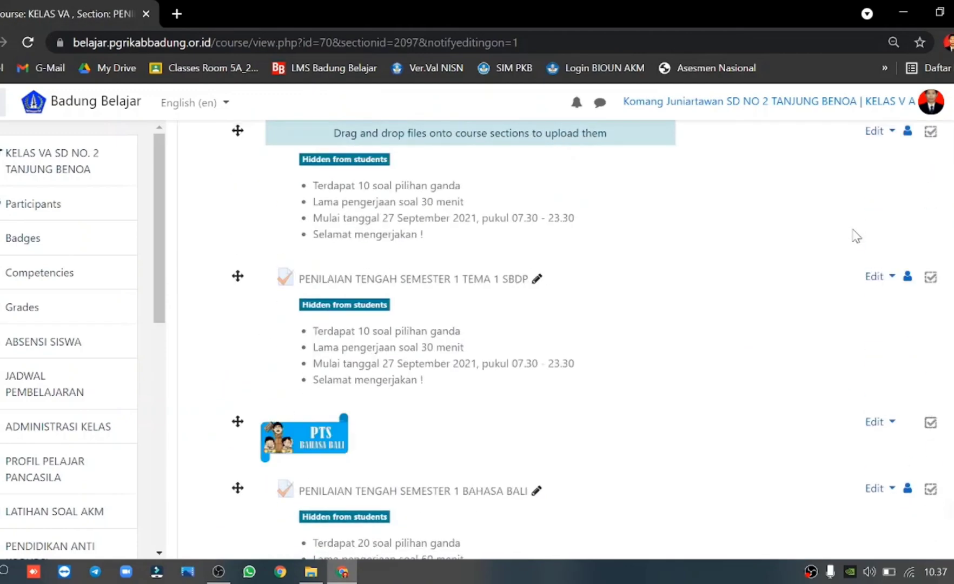
scroll(857, 237, down, 15)
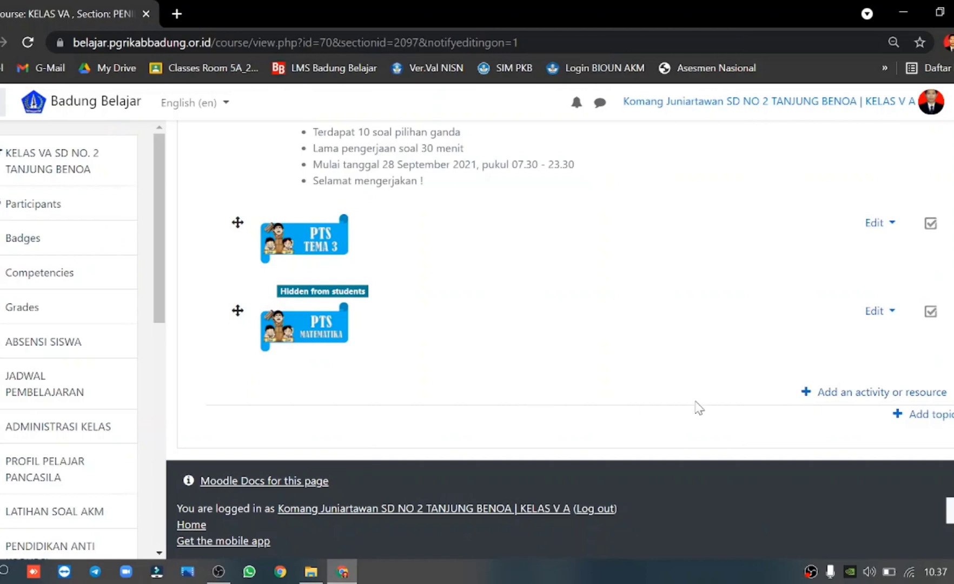
click(841, 398)
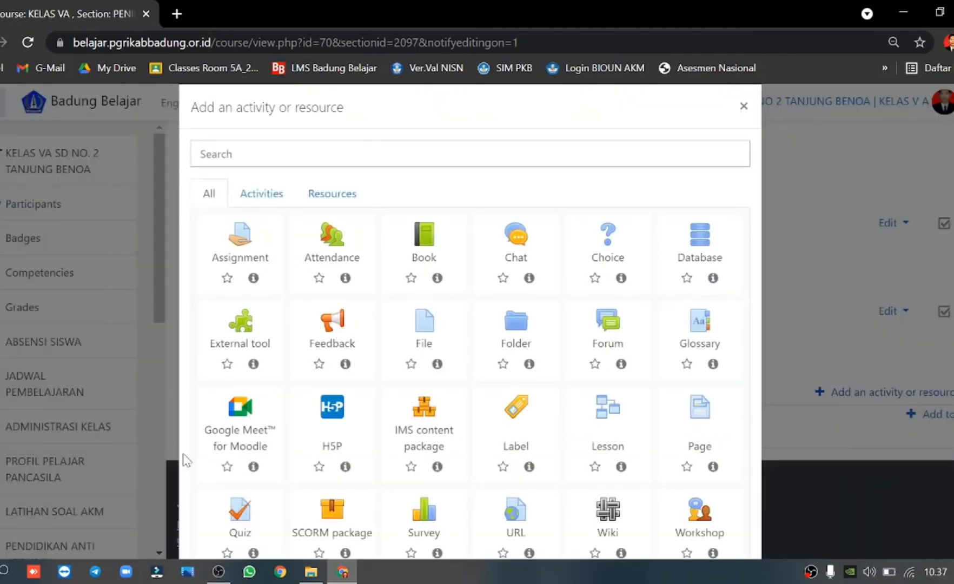
click(239, 516)
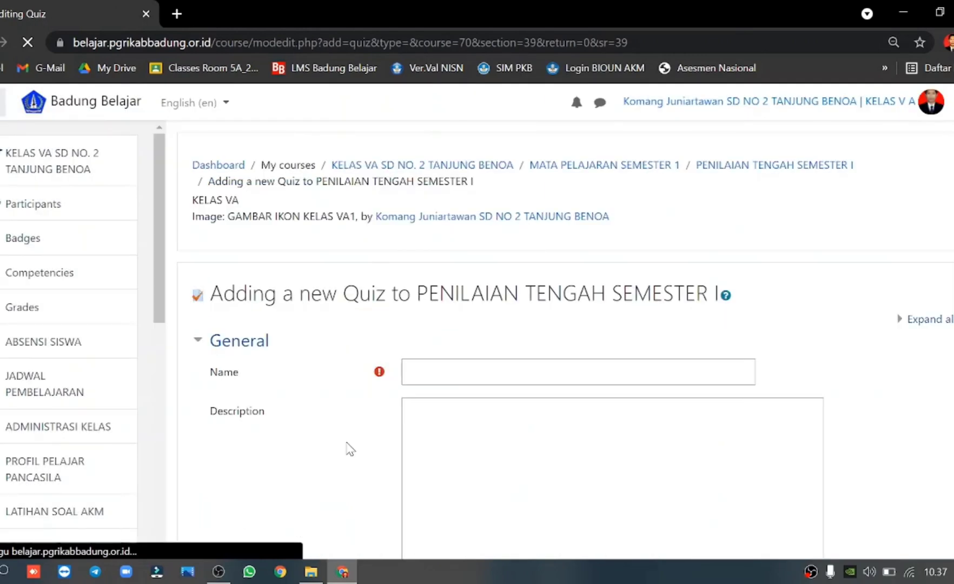
Name the quiz "PENILAIAN TENGAH SEMESTER 1 MATEMATIKA".
click(442, 374)
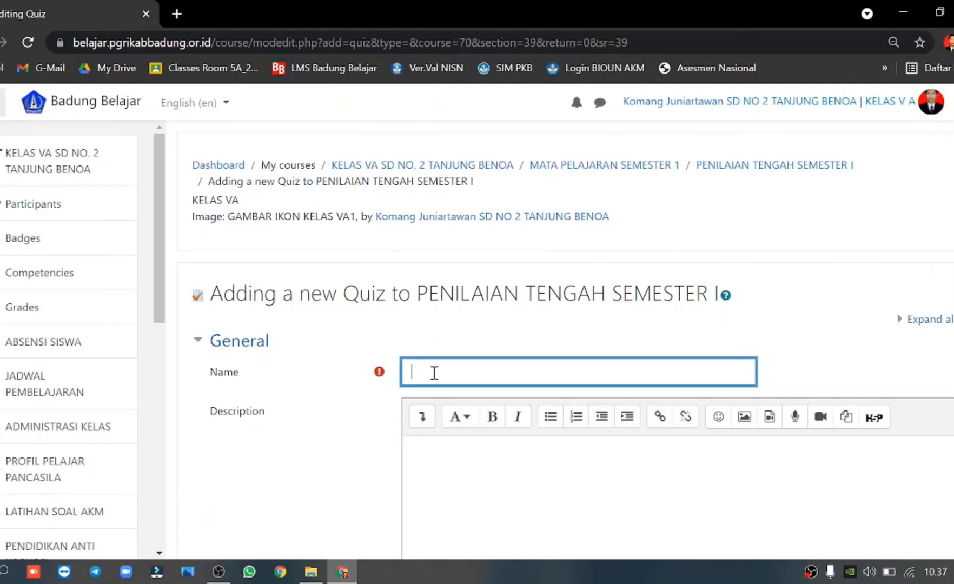
text(PENILAIAN TENGAH SEMESTE)
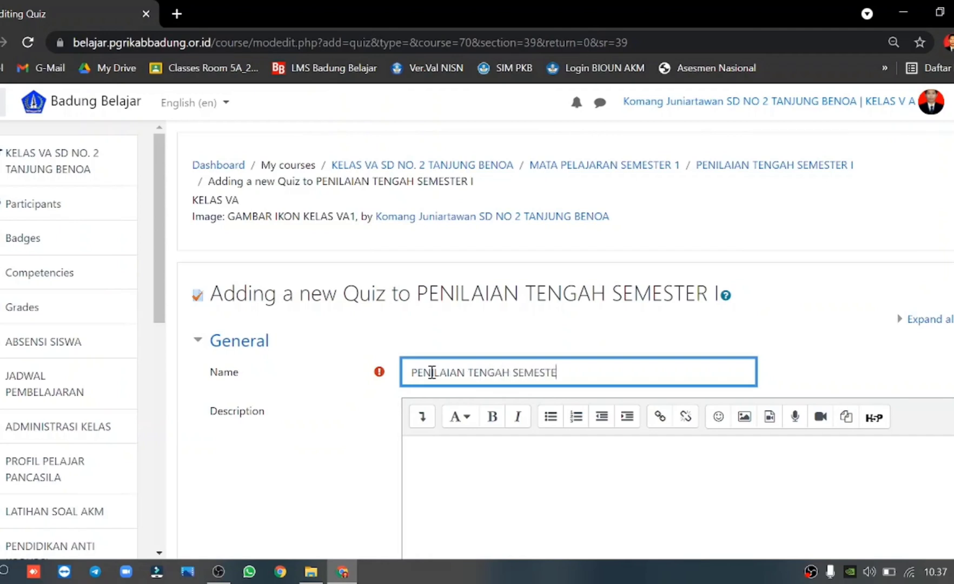
text(R 1 MATEMATIKA)
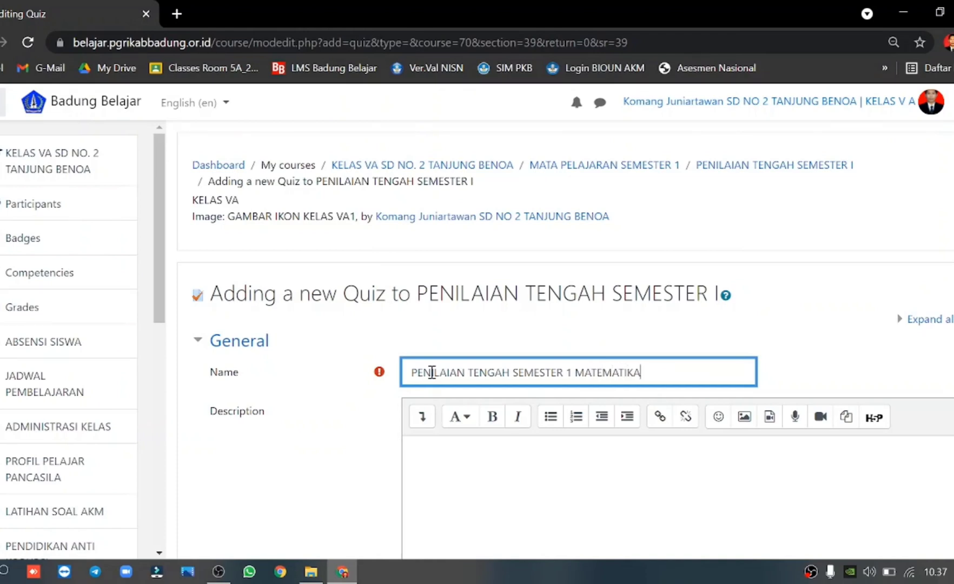
Enable displaying the description on the course page and start a bulleted description with "Terdapat 20 soal pilihan ganda".
scroll(446, 384, down, 1)
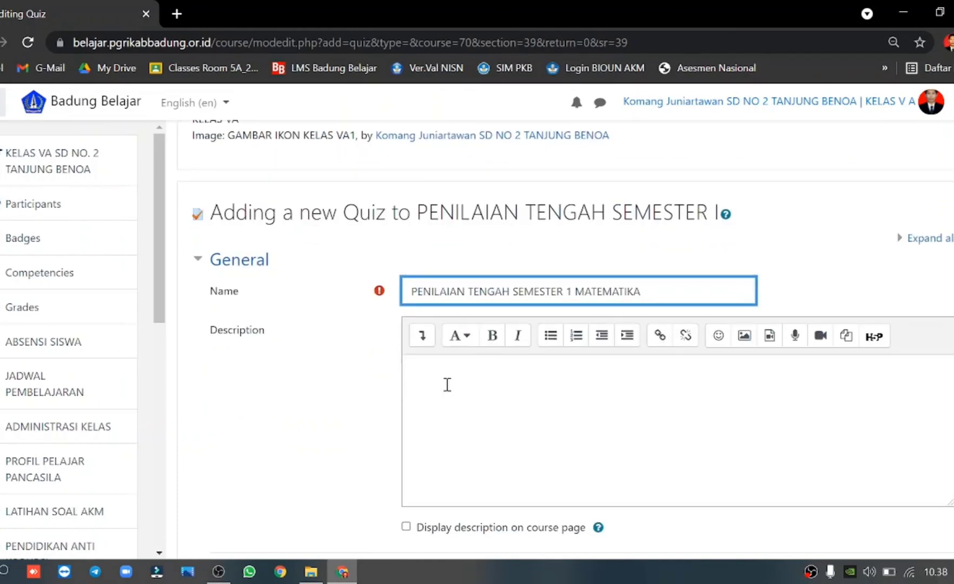
click(449, 384)
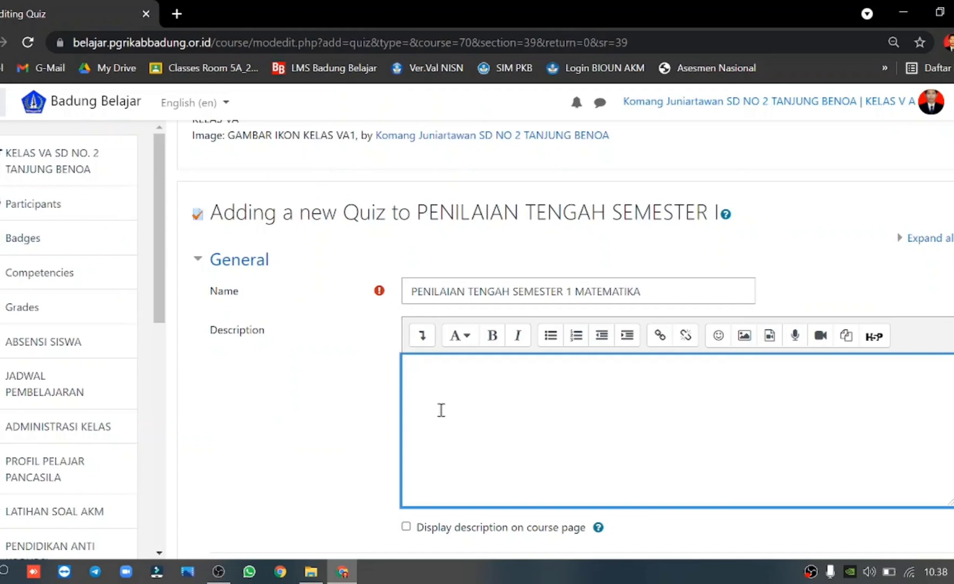
click(406, 527)
click(454, 432)
click(551, 335)
text(Terdapat)
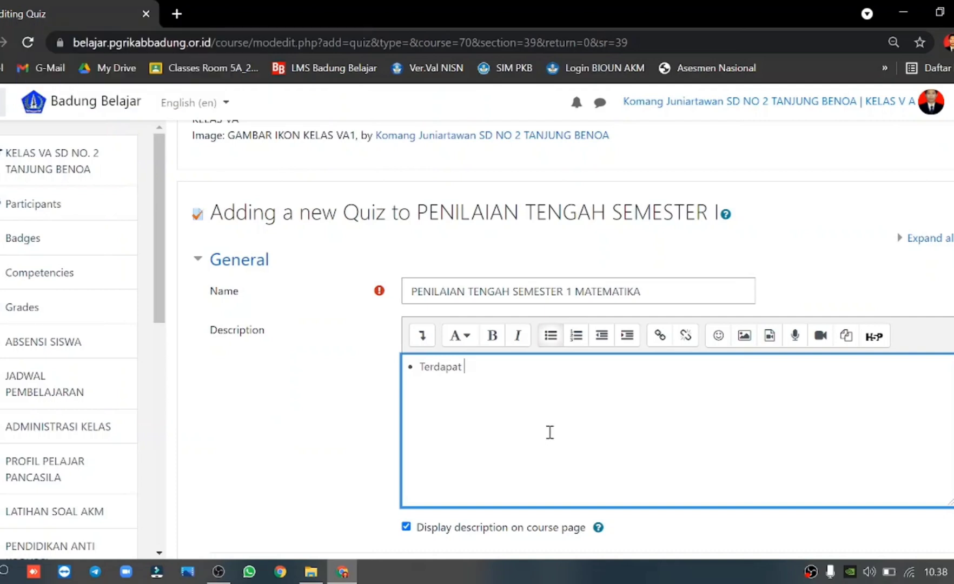
text(20 soal pilihan ganda)
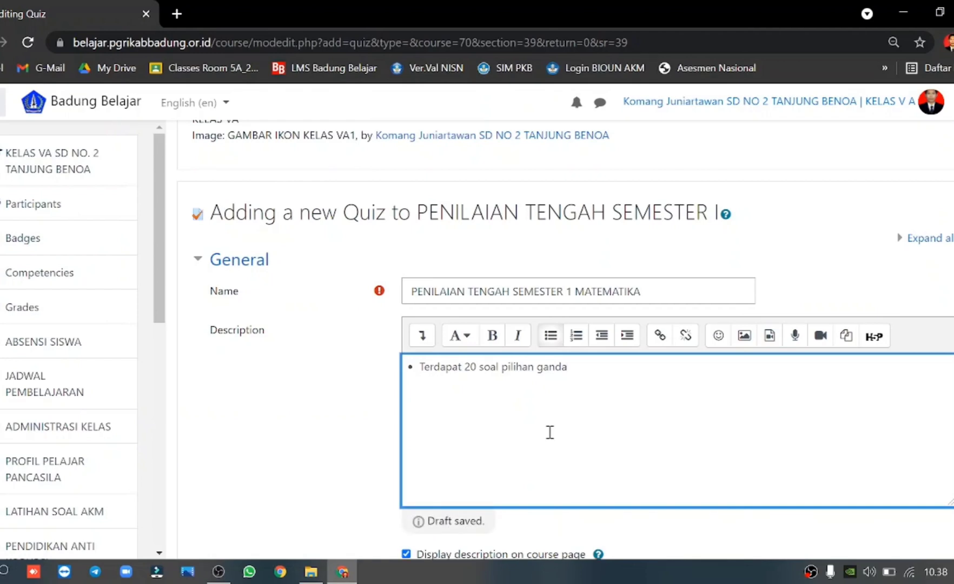
Add a second bullet to the description reading "Dikerjakan pada hari Rabu, 30 September 2021".
key(Return)
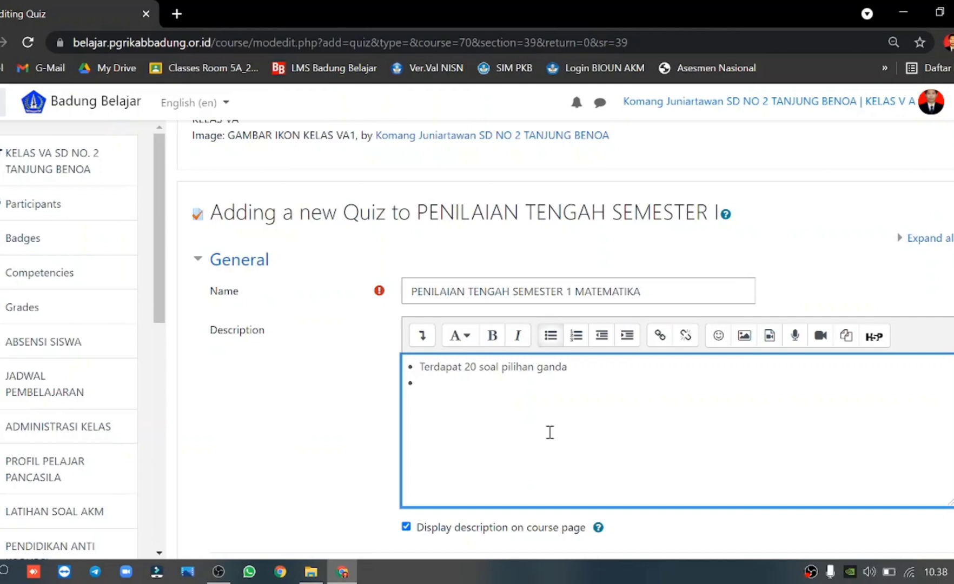
text(Dikerjakan pada hari)
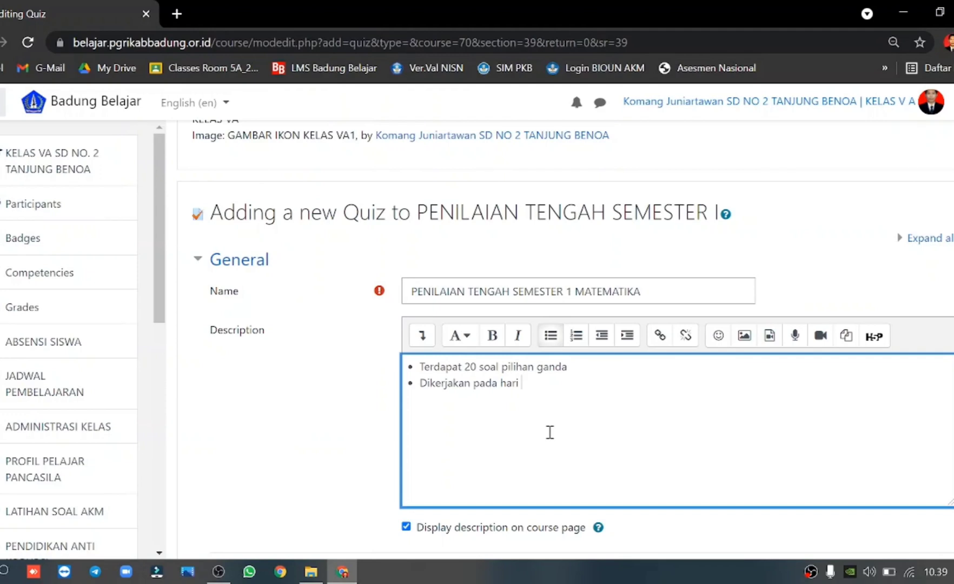
text(Rabu, 30 Septemb)
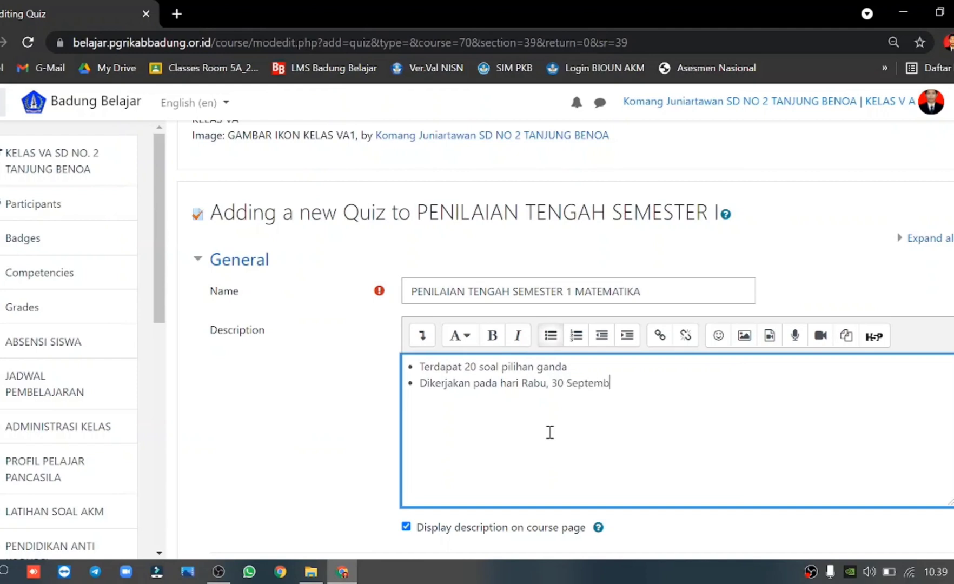
text(er 2021)
Change the weekday in the second description bullet to "Kamis".
click(547, 384)
key(BackSpace)
key(BackSpace)
key(BackSpace)
key(BackSpace)
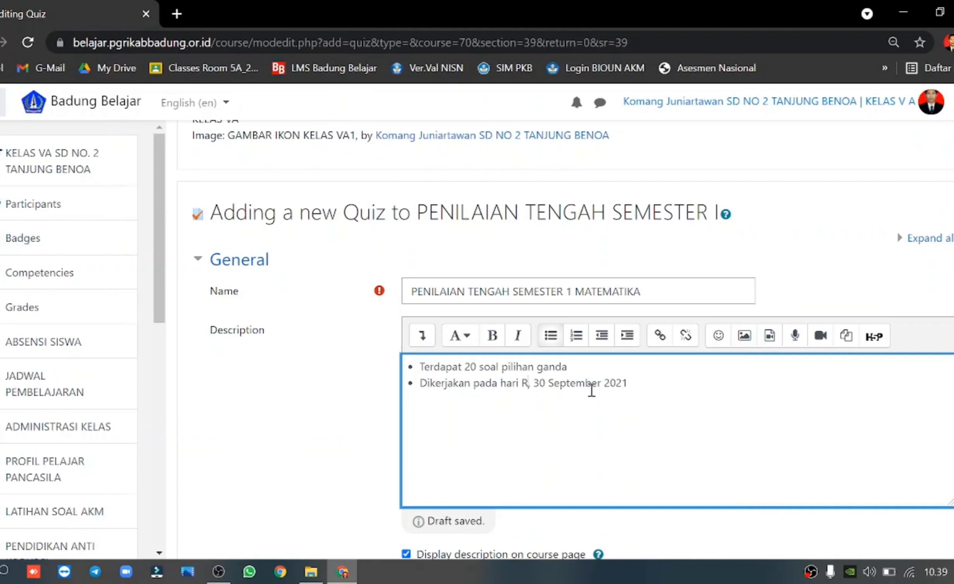
text(Kami)
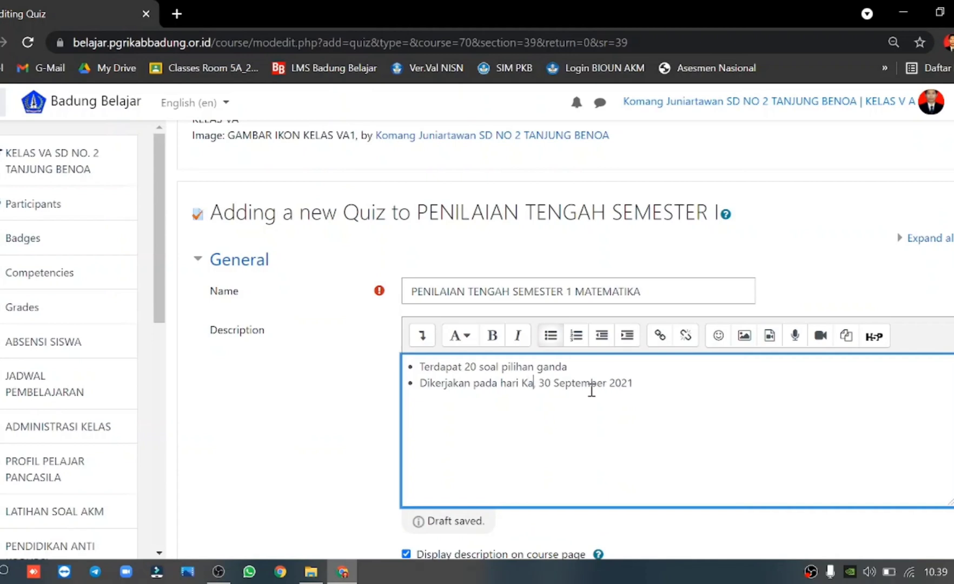
text(s)
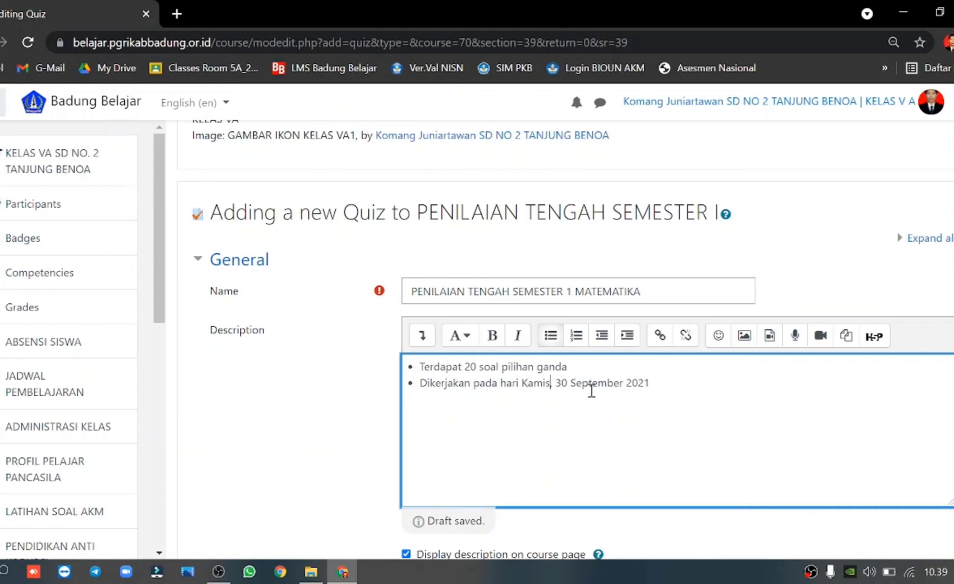
Add a third bullet to the description reading "Mulai pukul 07.30 - 23.30 wita".
click(704, 388)
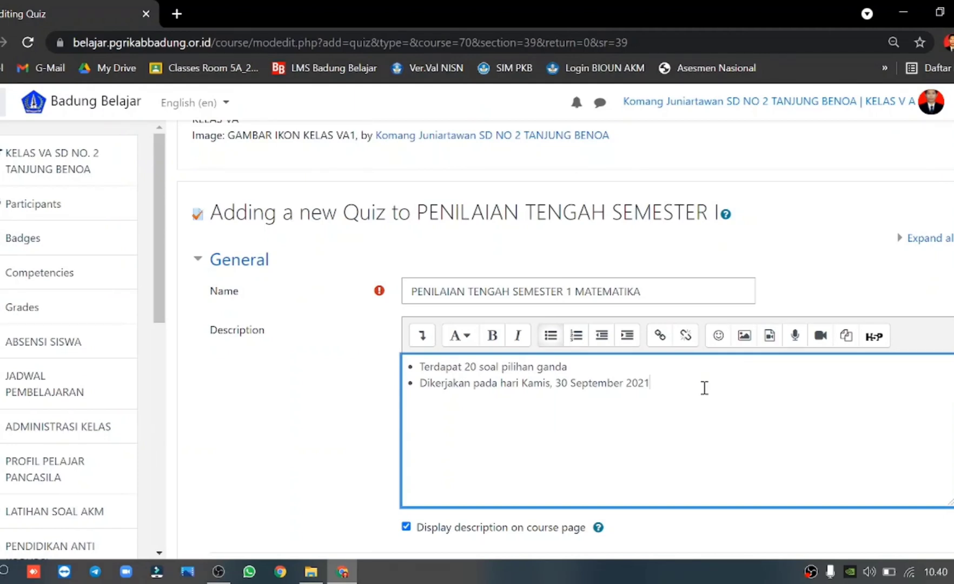
key(Return)
text(Mulai pukul 07)
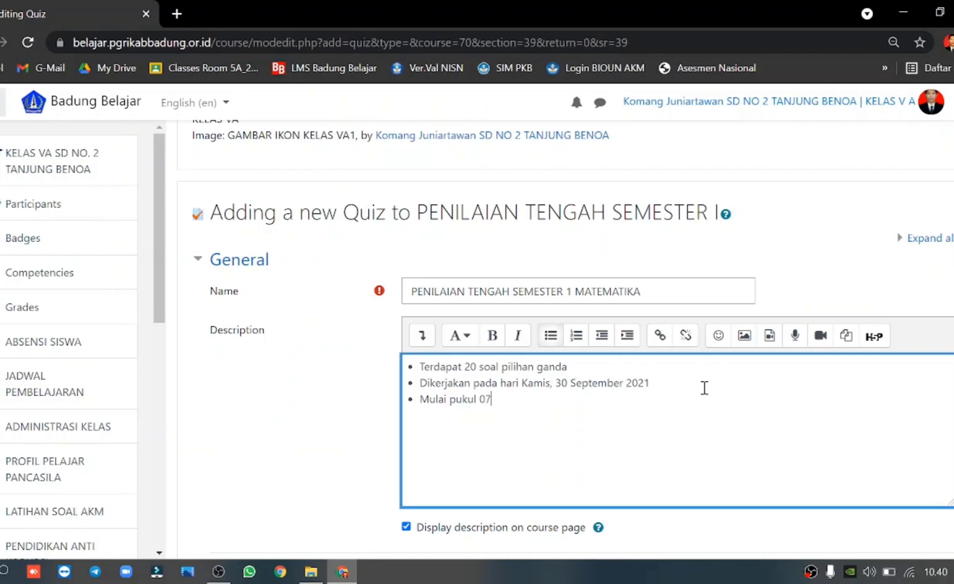
text(.30 -)
text(23.30 wita)
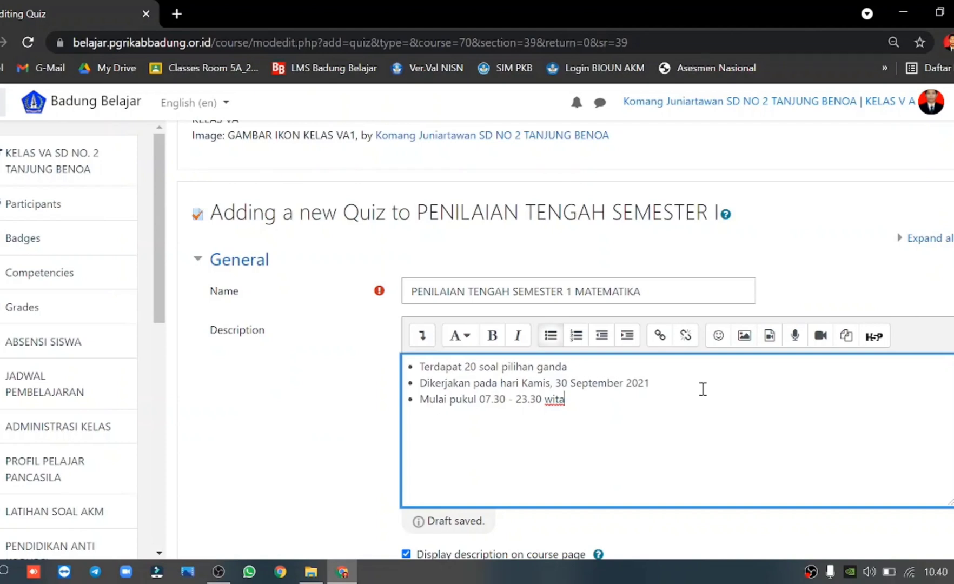
Add a fourth description bullet reading "Selamat mengerjakan, semoga nilainya bagus !" and keep the description displayed on the course page.
key(Return)
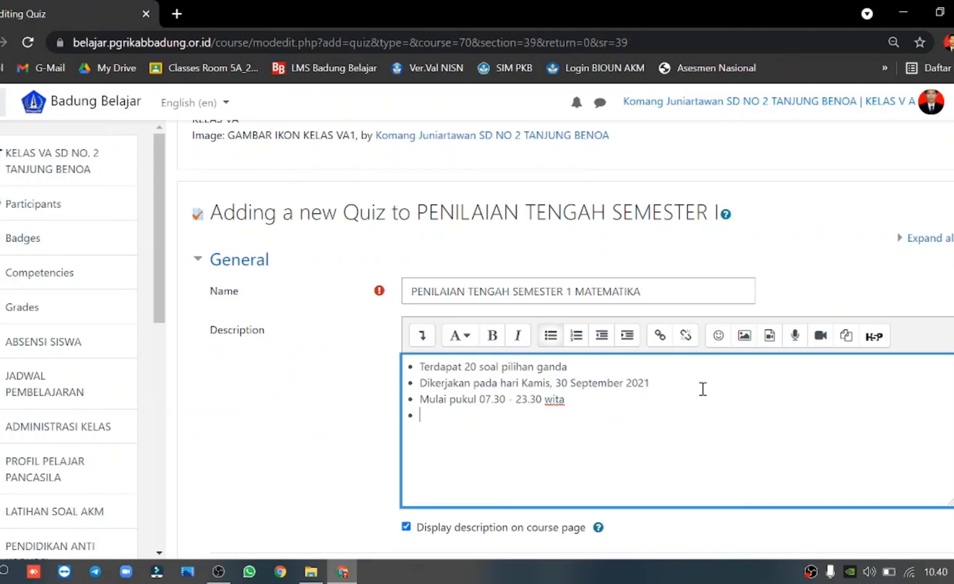
text(Selamat mengerja)
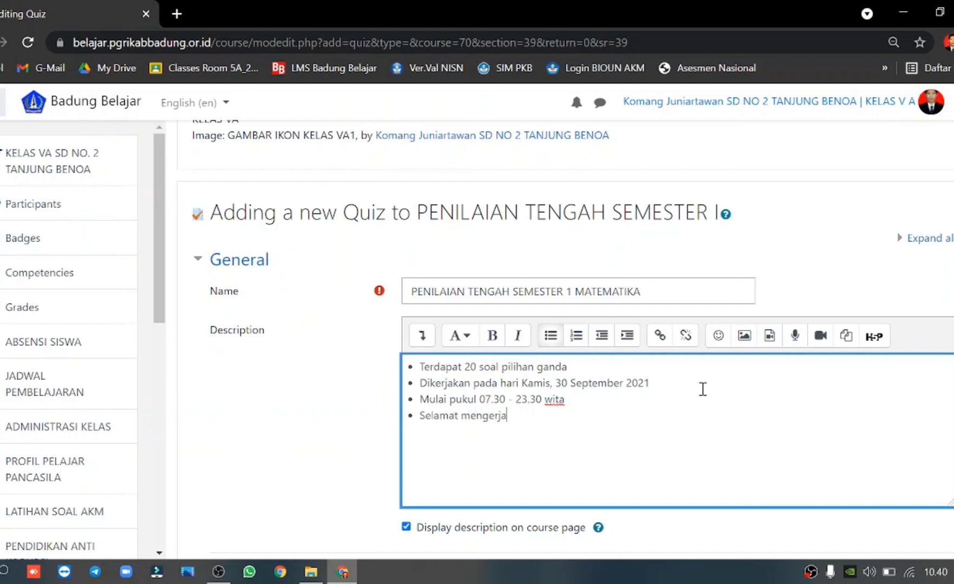
text(kan, semoga nilain)
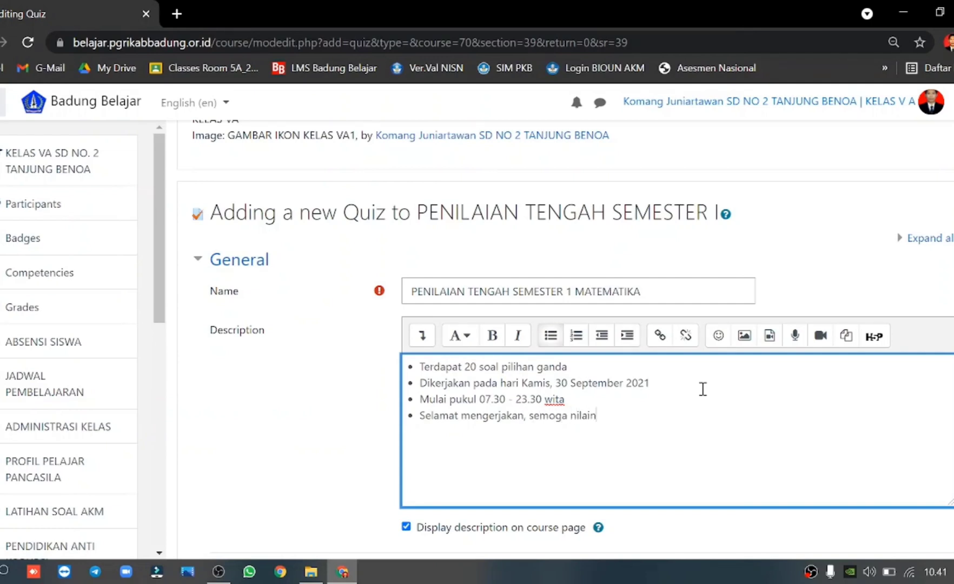
text(ya bagus !)
scroll(698, 392, down, 2)
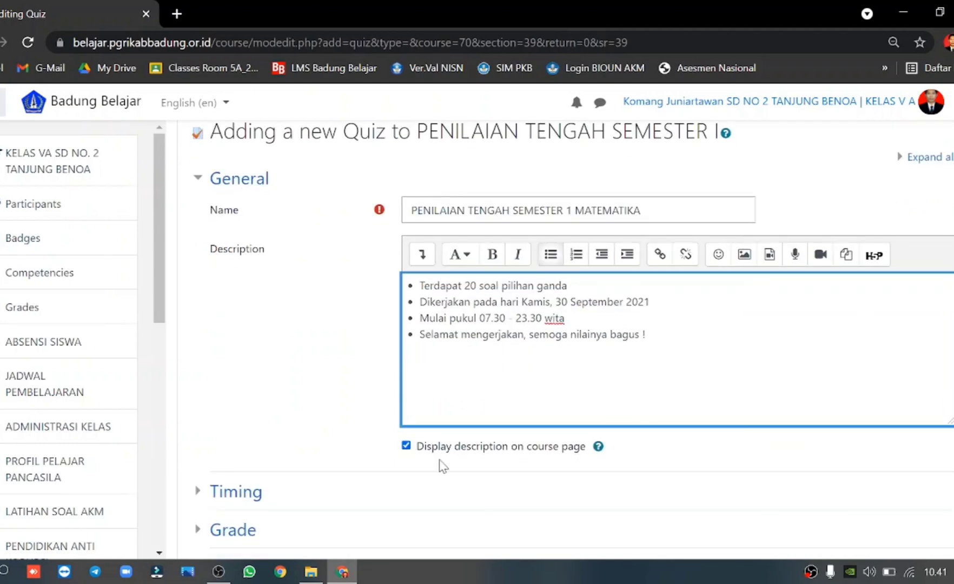
click(406, 446)
click(407, 447)
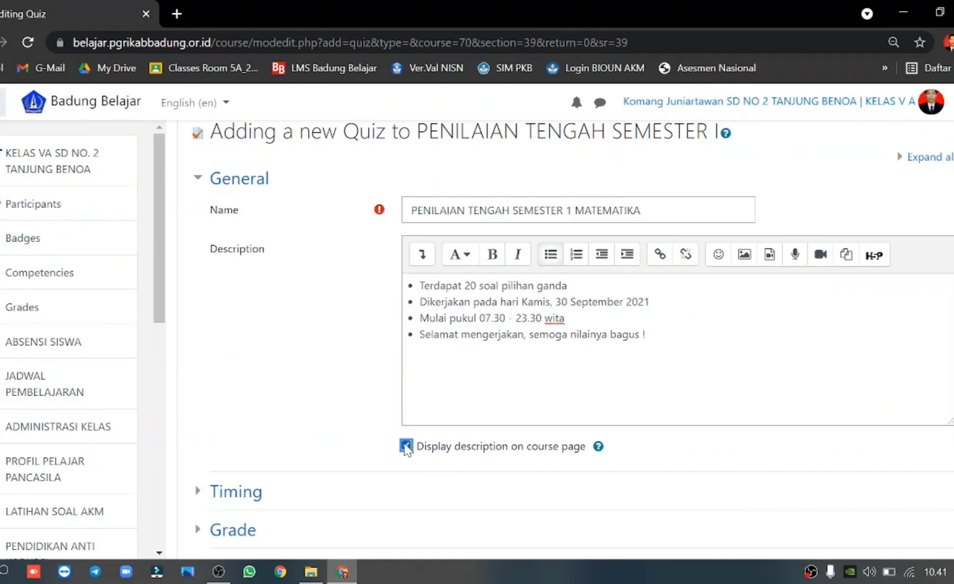
Expand the Timing settings and enable both the quiz's opening and closing dates.
scroll(319, 413, down, 3)
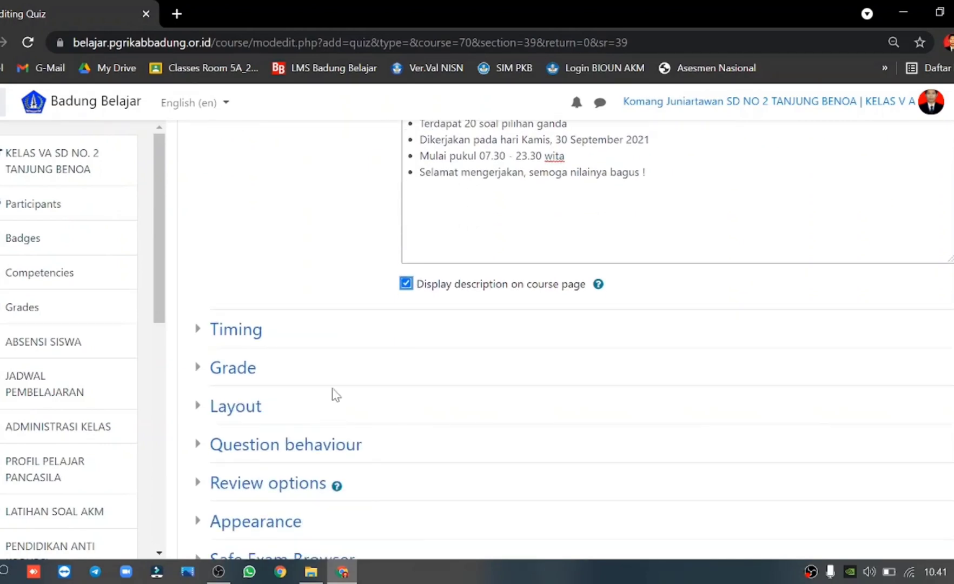
click(222, 336)
scroll(487, 325, down, 2)
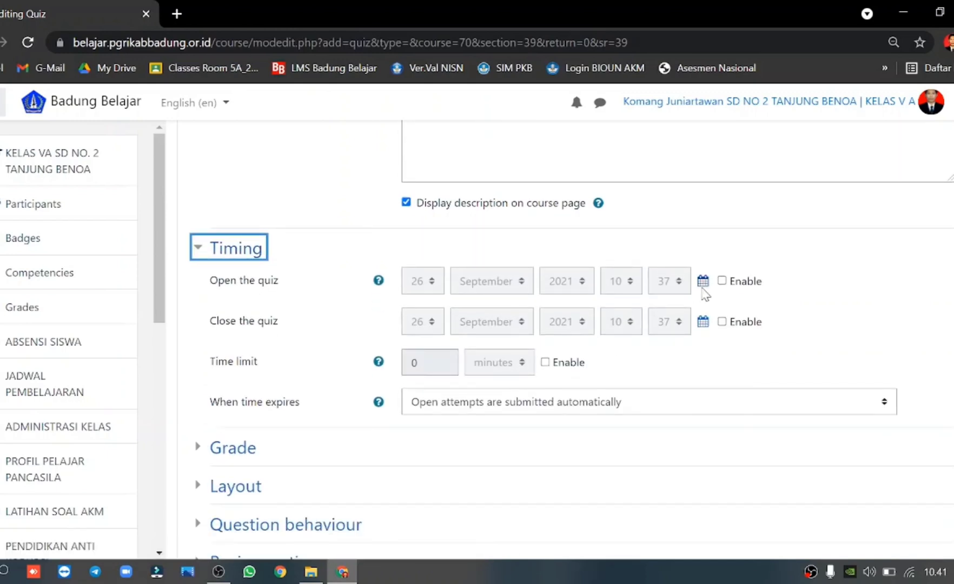
scroll(548, 238, up, 3)
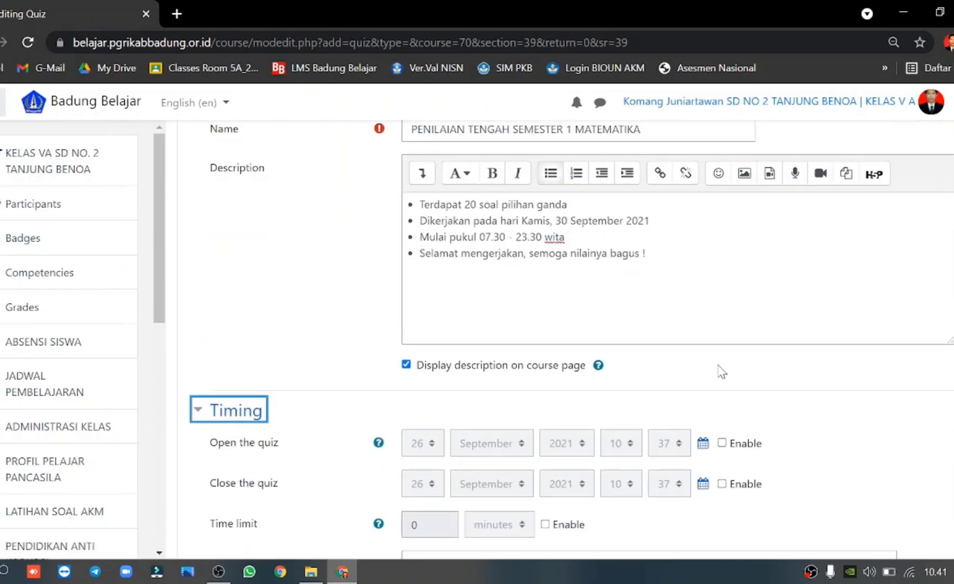
scroll(722, 371, down, 3)
click(722, 282)
click(722, 322)
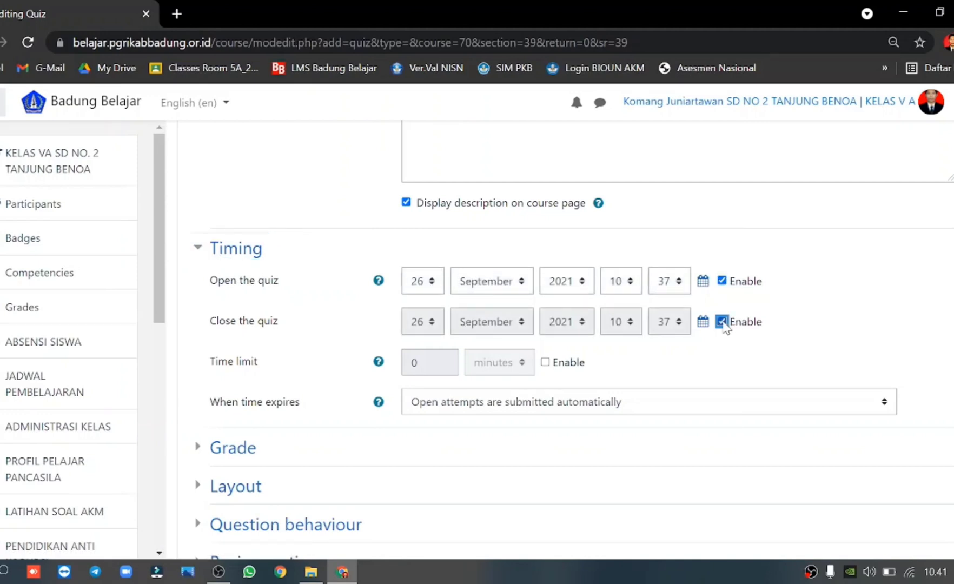
Set the day to 30 for both the opening and closing dates of the quiz.
click(424, 281)
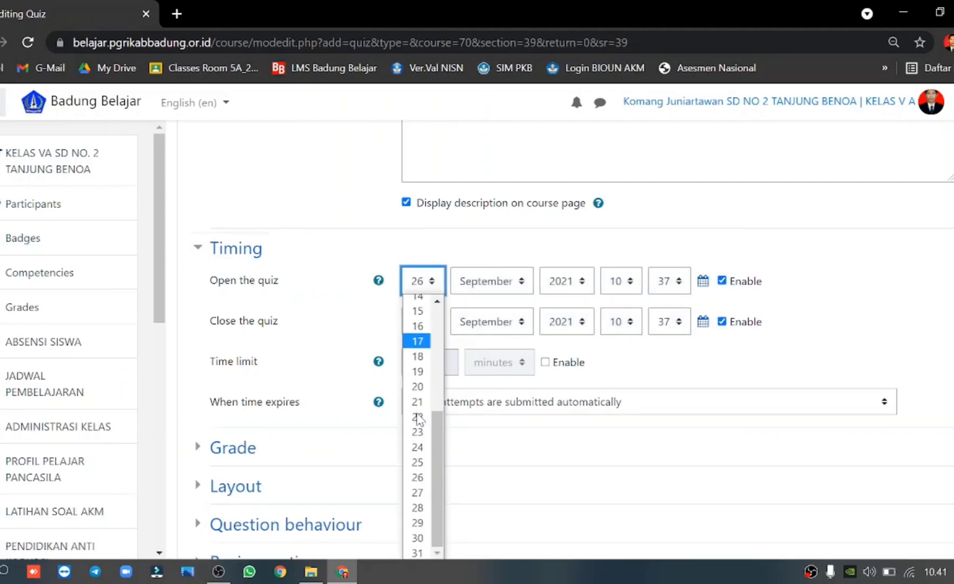
scroll(362, 345, down, 3)
scroll(441, 195, up, 2)
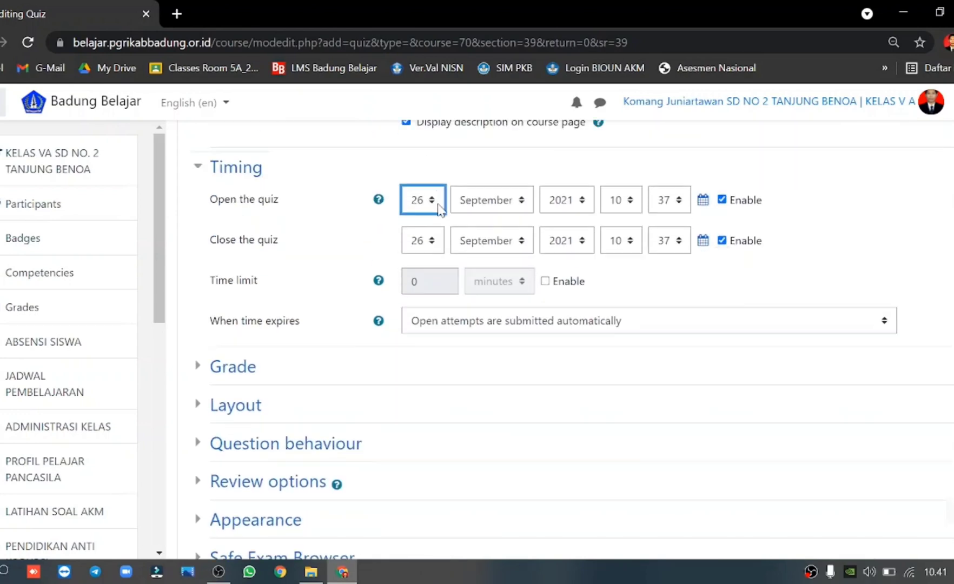
click(425, 200)
scroll(419, 492, down, 2)
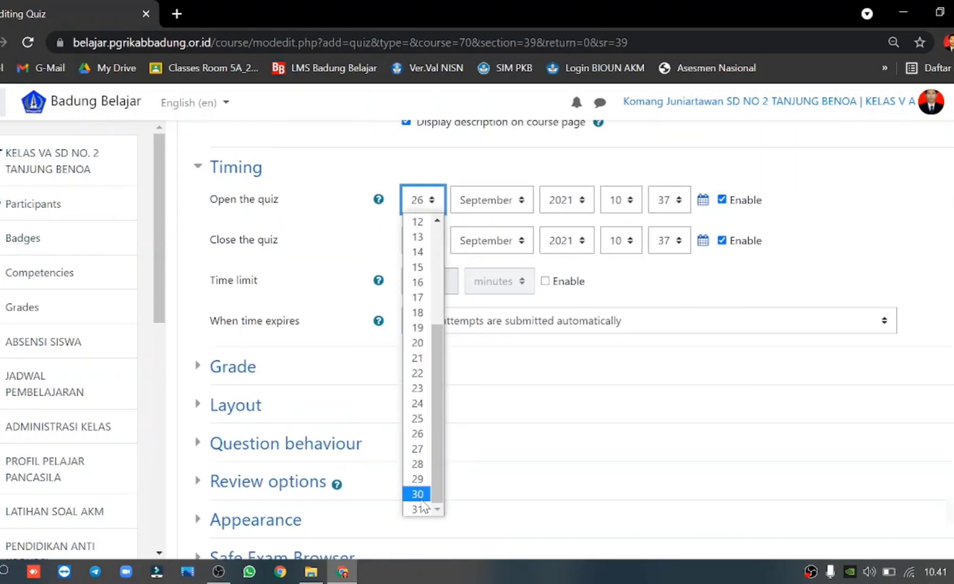
click(418, 494)
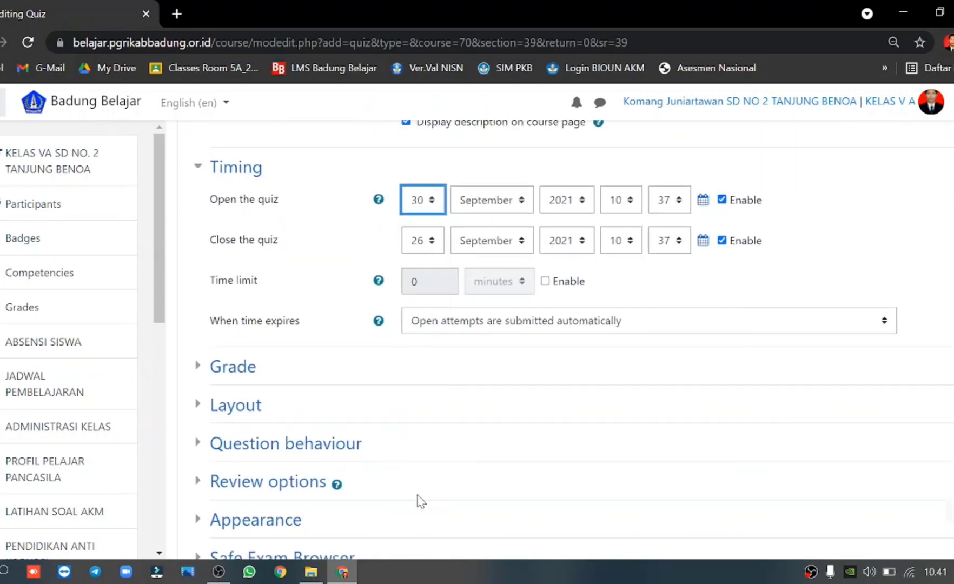
click(432, 240)
scroll(419, 390, down, 2)
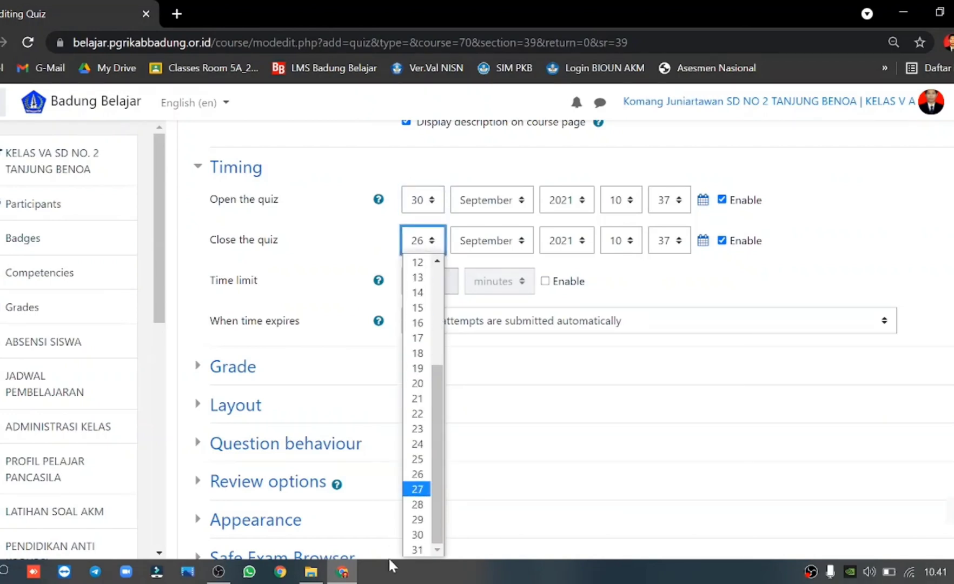
click(418, 535)
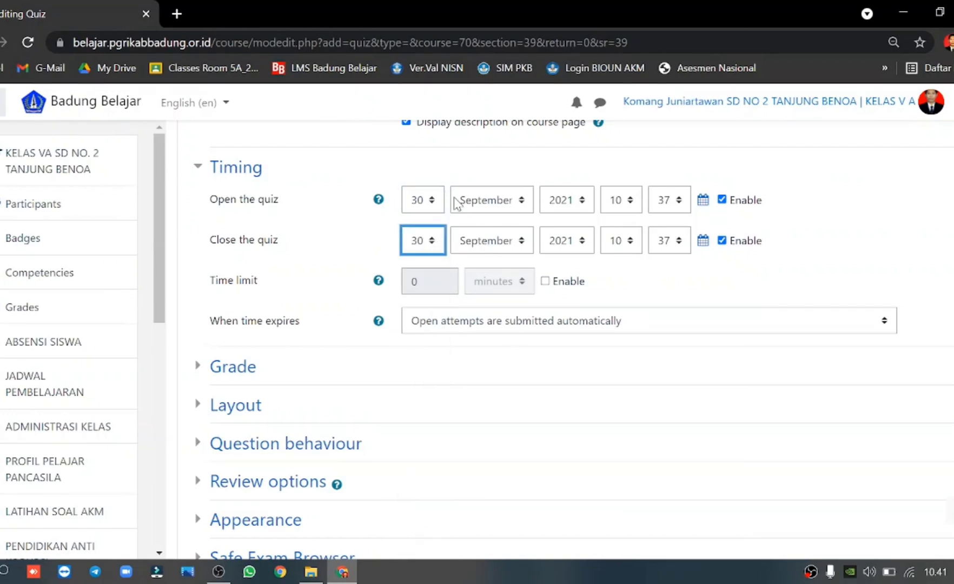
Set the quiz's opening time to 07:30.
click(632, 207)
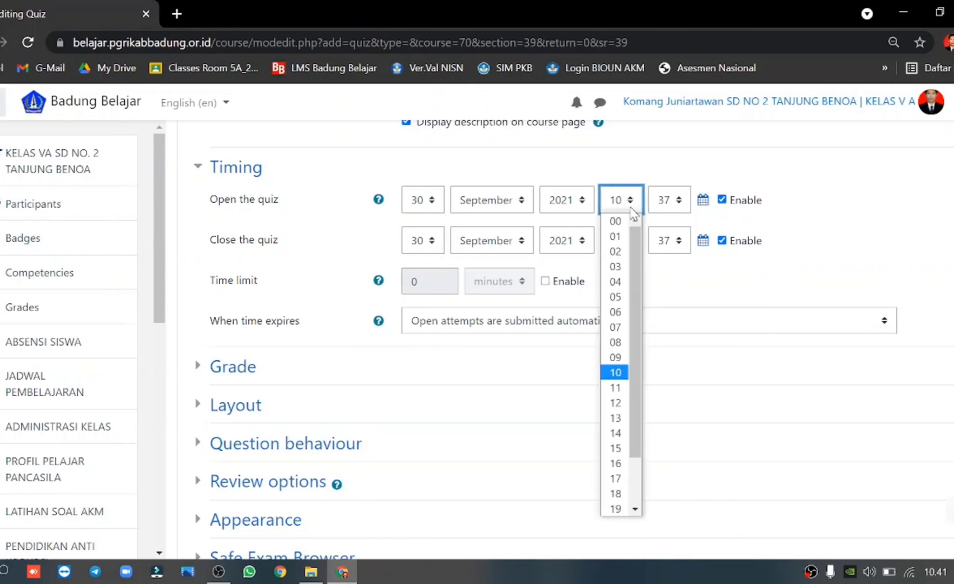
click(616, 327)
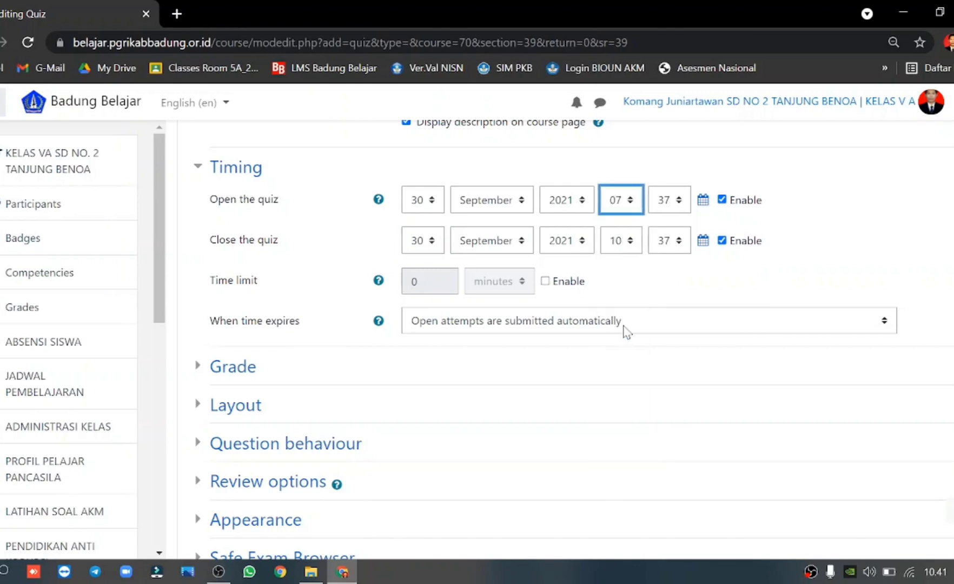
click(681, 208)
click(665, 402)
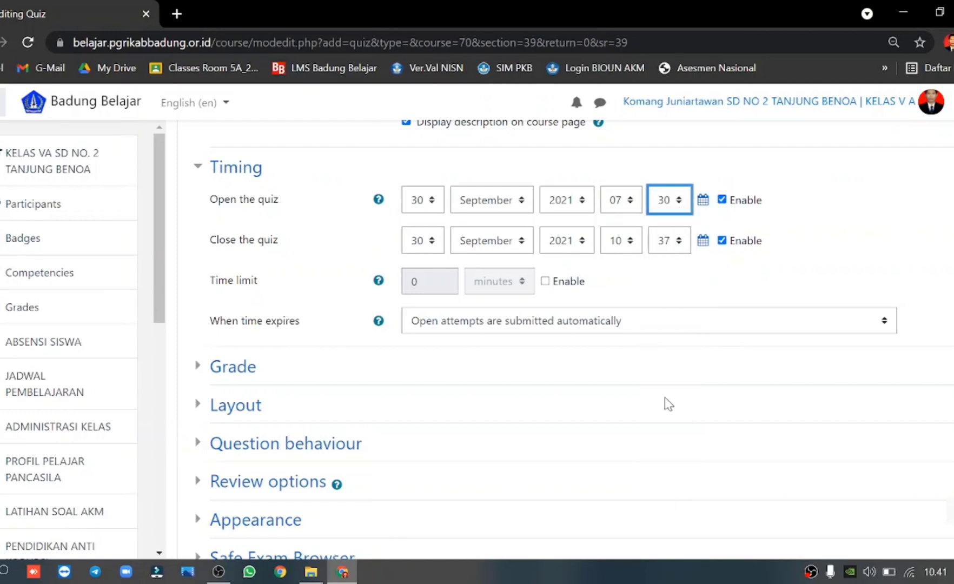
Set the quiz's closing time to 23:30.
click(623, 246)
scroll(620, 347, down, 2)
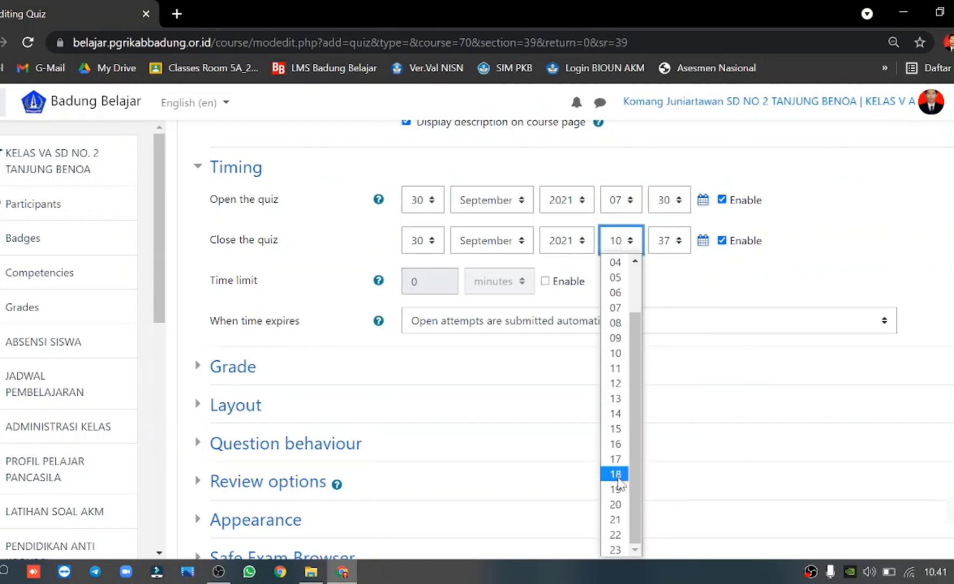
click(621, 551)
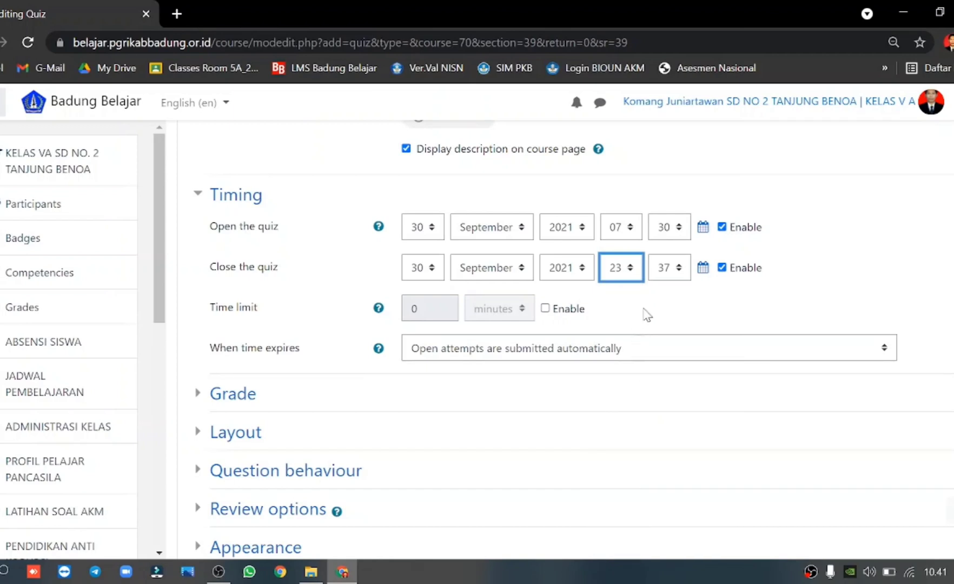
click(673, 270)
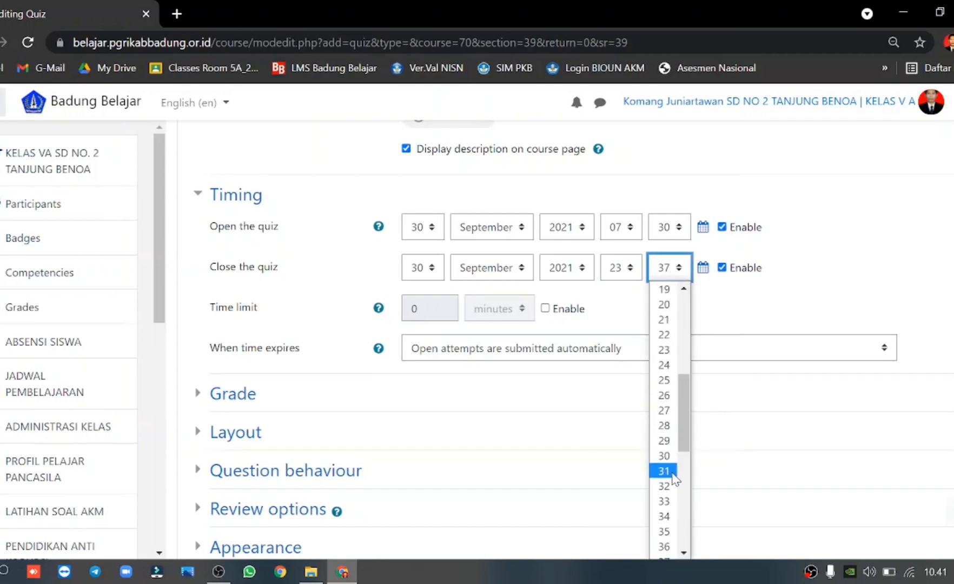
scroll(664, 454, down, 3)
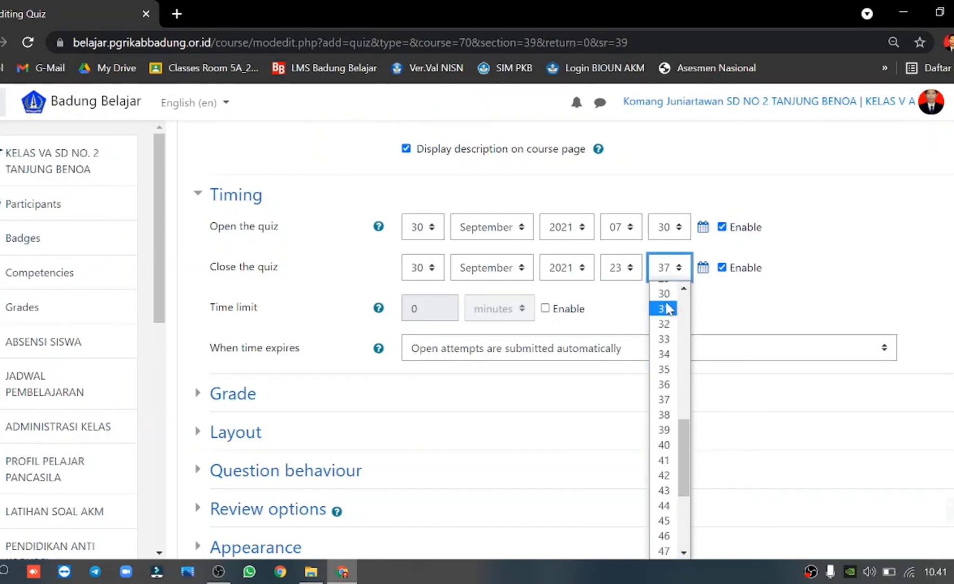
scroll(669, 324, down, 1)
click(666, 270)
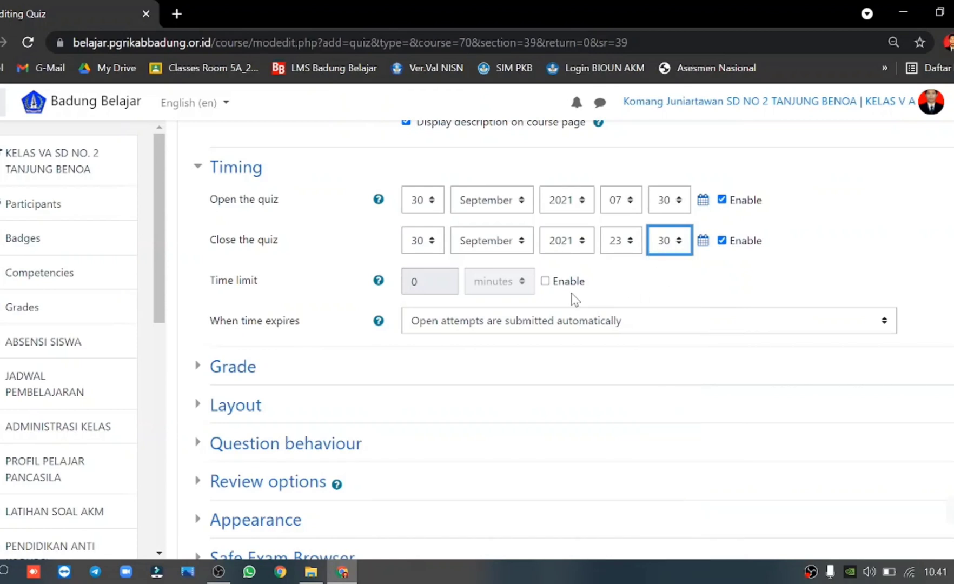
Enable the quiz's time limit and set it to 120 minutes.
click(546, 281)
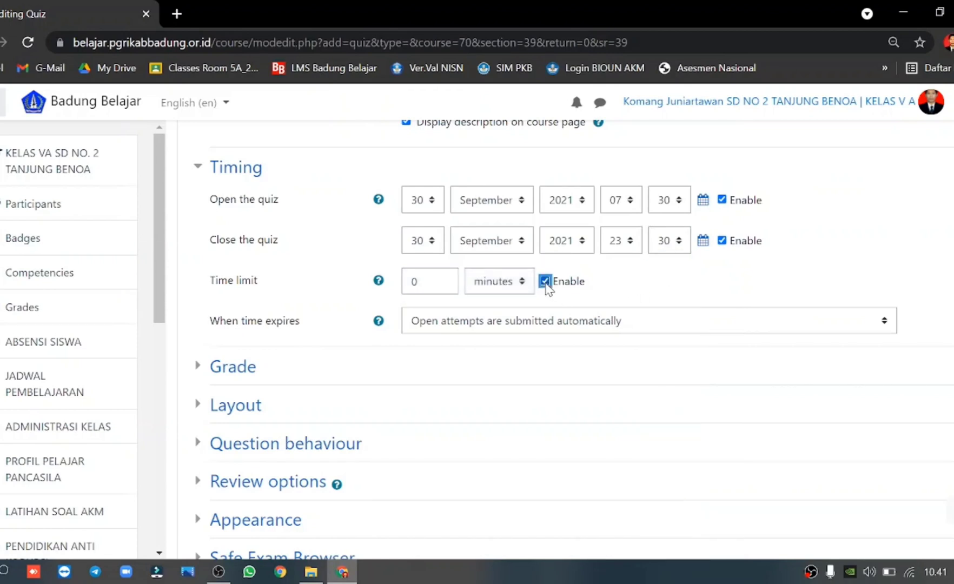
click(421, 282)
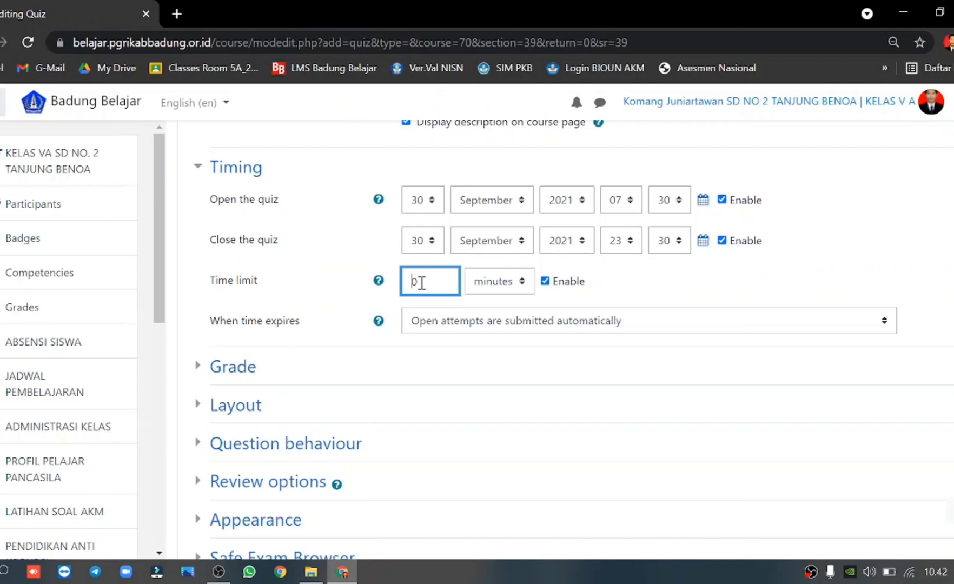
key(Delete)
text(120)
scroll(750, 288, up, 5)
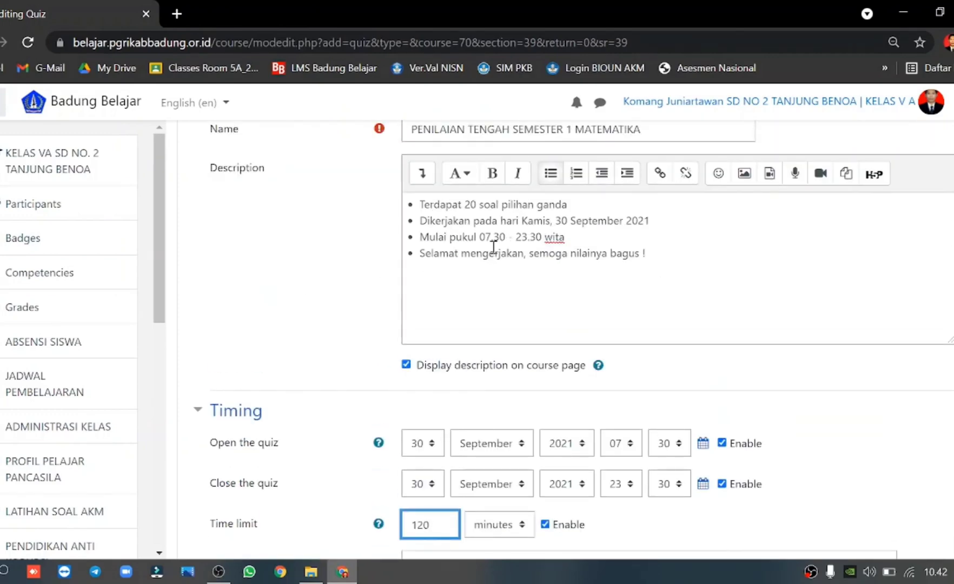
Add "durasi pengerjaan soal 120 menit" to the end of the description's bullet about the 07.30 - 23.30 working hours.
scroll(449, 248, down, 3)
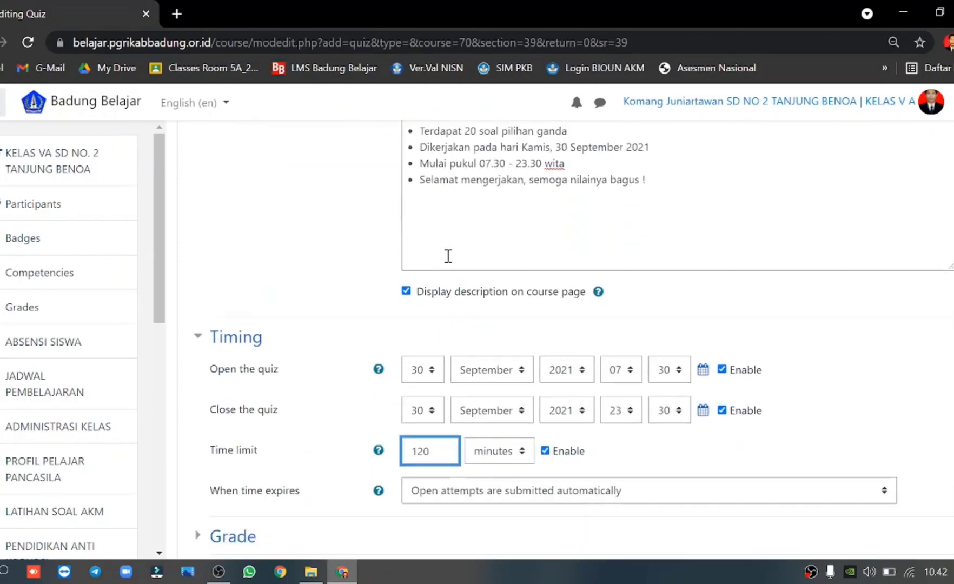
scroll(447, 256, up, 3)
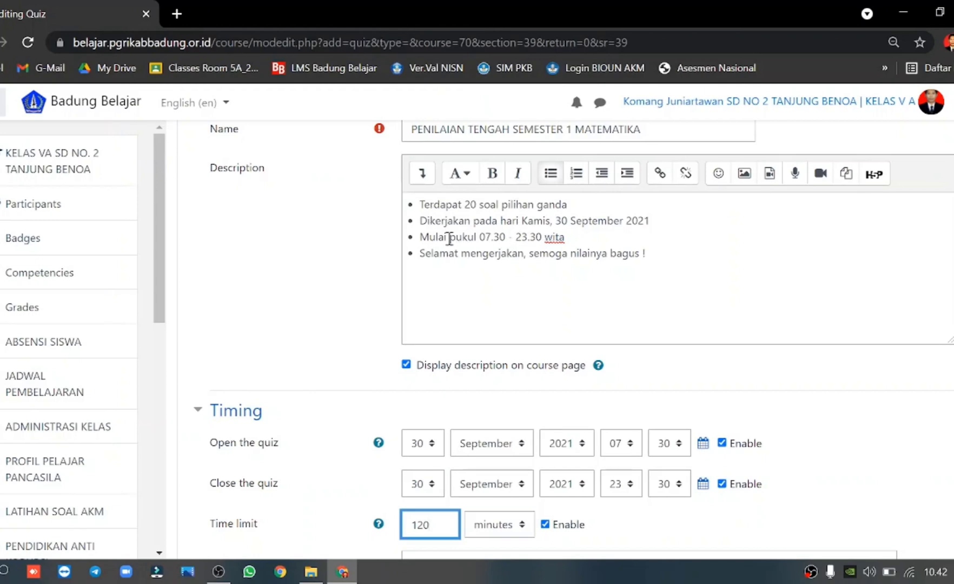
click(579, 238)
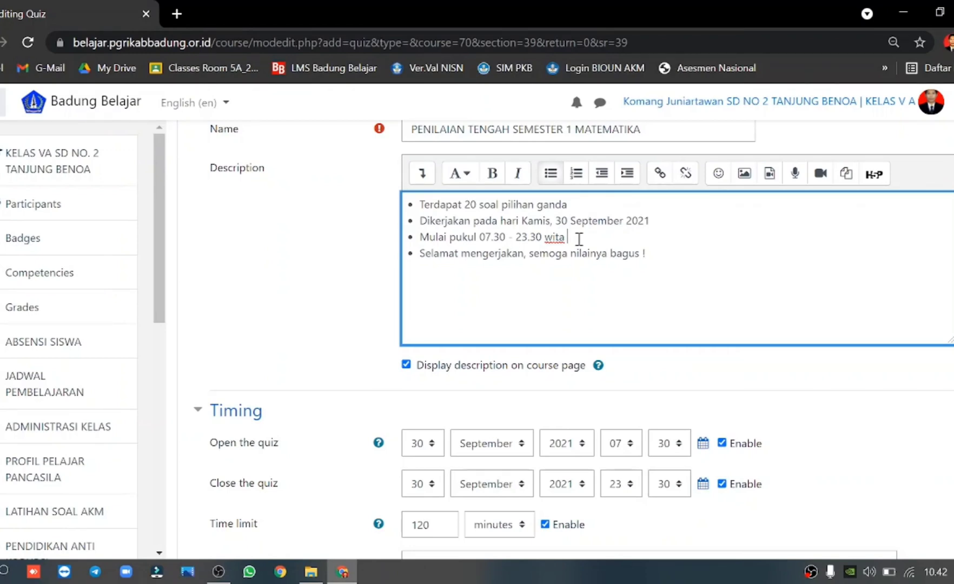
text(durasi pengerjaan soa)
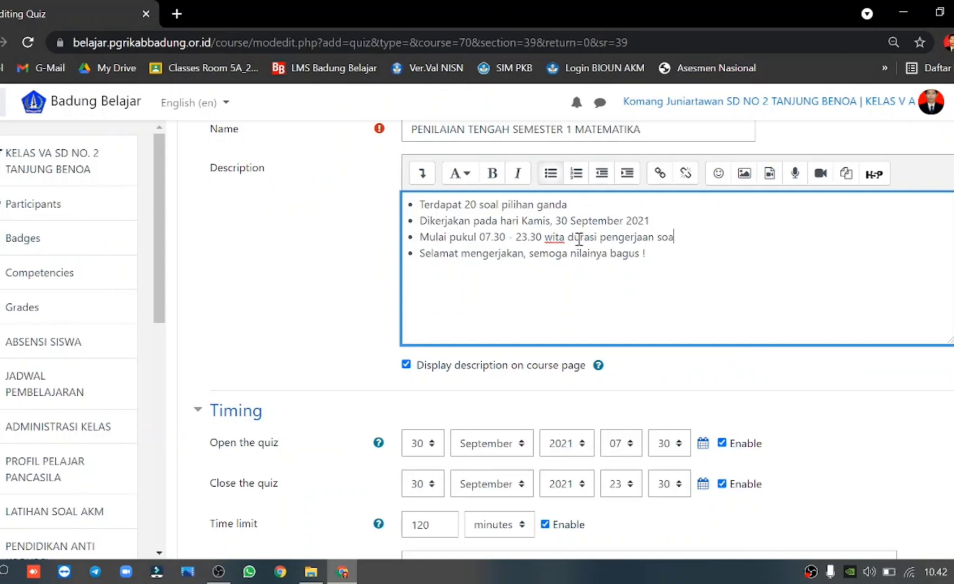
text(l 120 menit)
Limit the quiz's allowed attempts to 1 in the grade settings.
scroll(334, 326, down, 1)
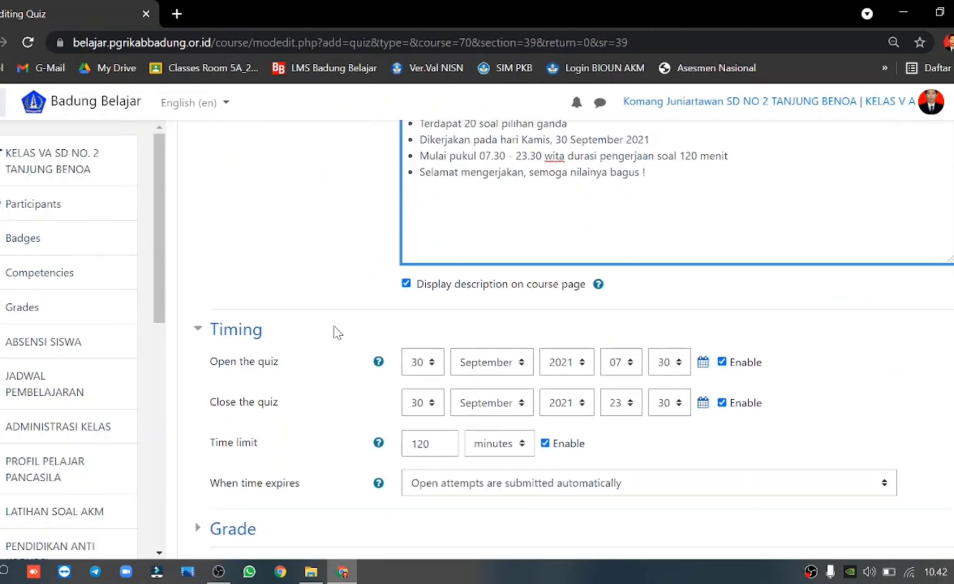
scroll(333, 325, down, 2)
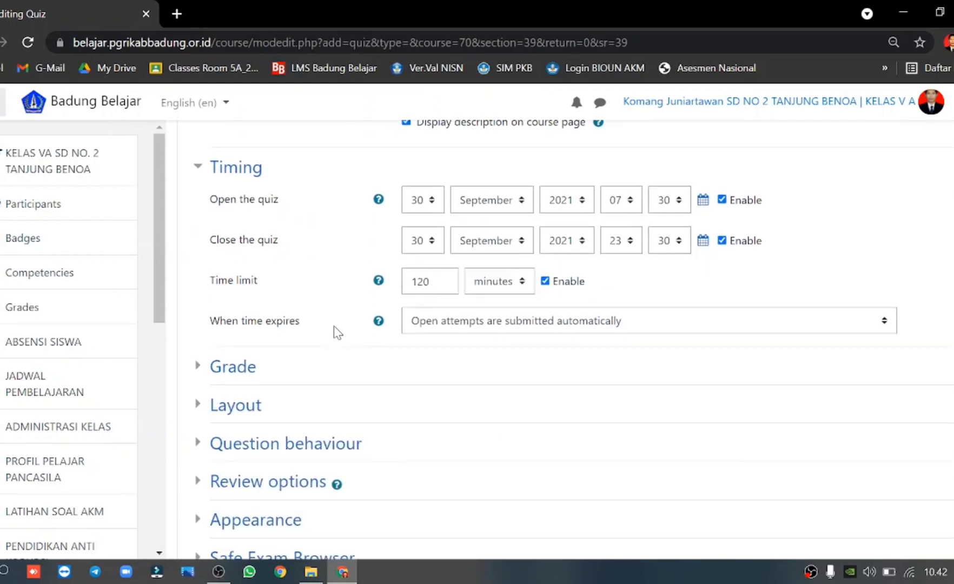
scroll(310, 349, down, 1)
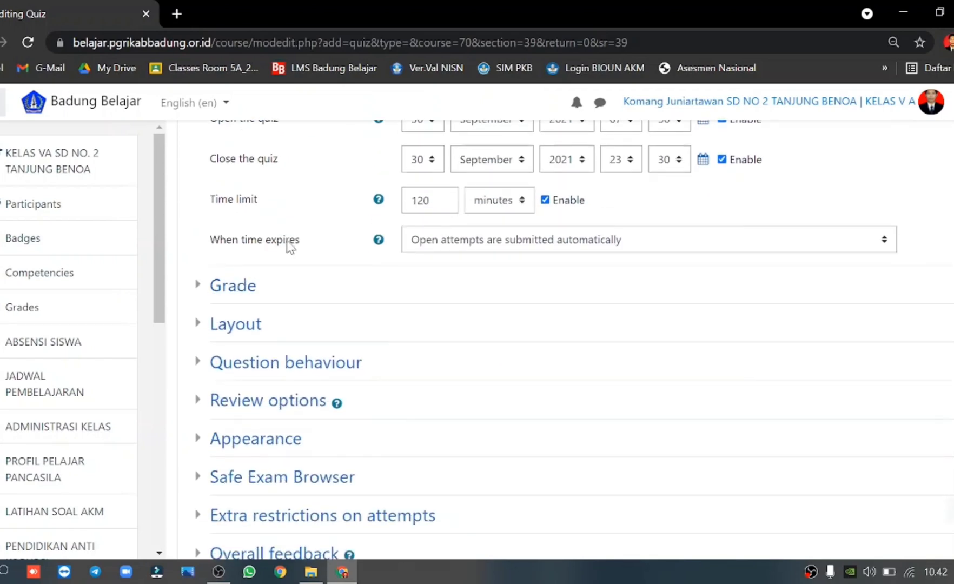
click(237, 287)
scroll(256, 297, down, 1)
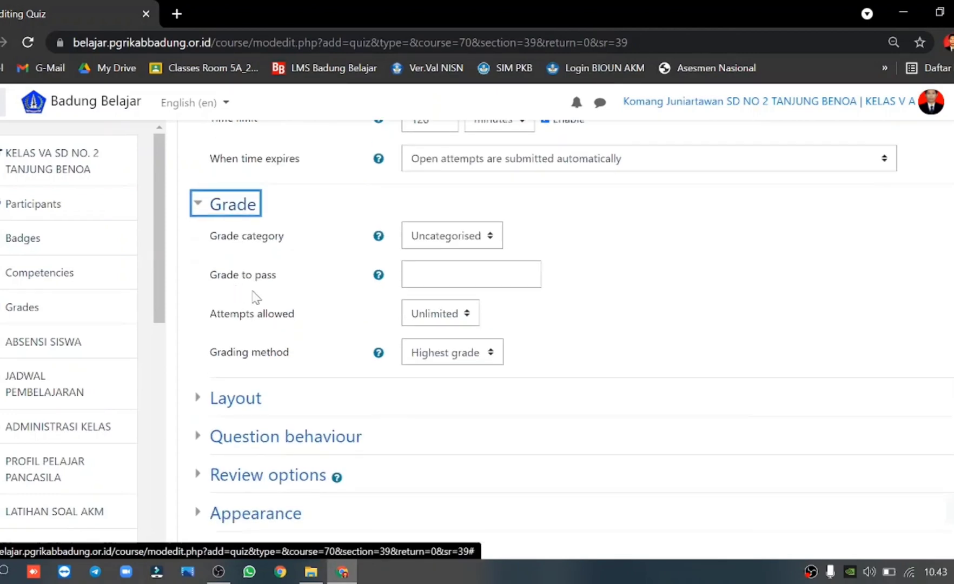
click(441, 276)
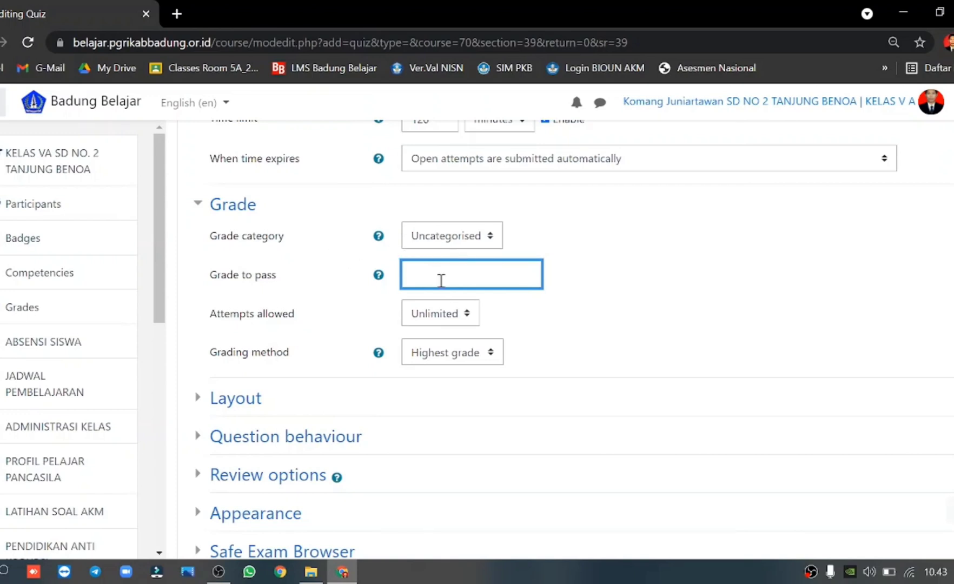
click(441, 320)
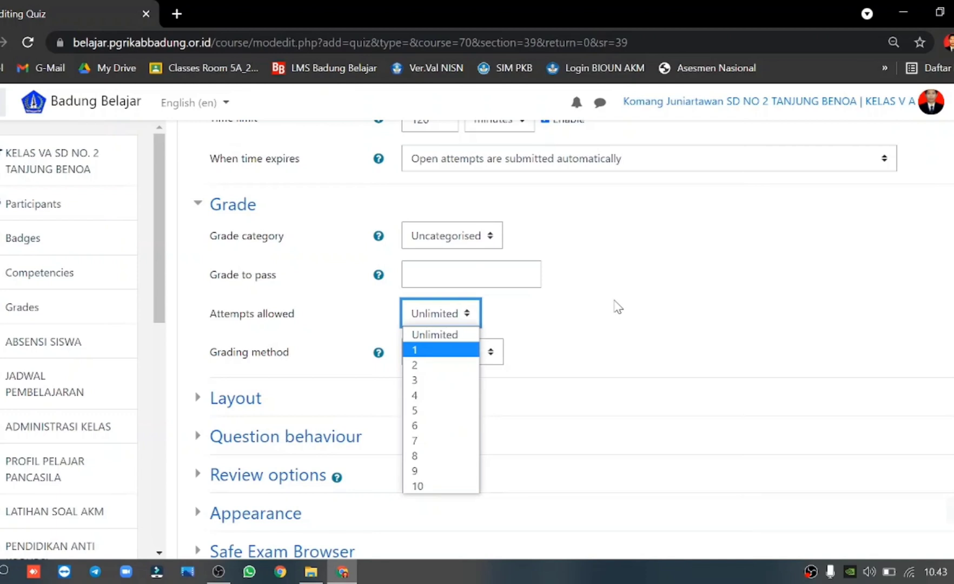
click(431, 350)
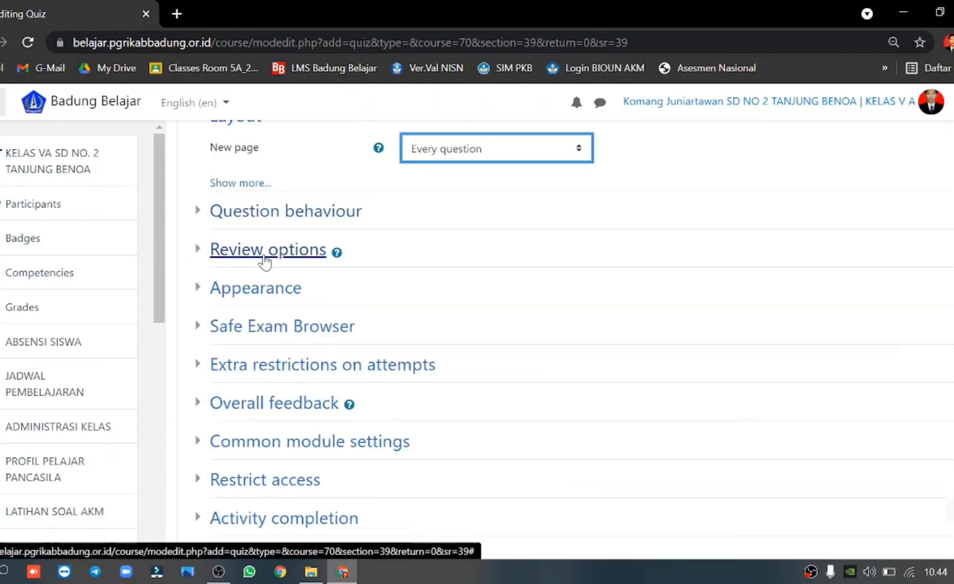
Disable reviewing the attempt both immediately after the attempt and later while the quiz is still open.
click(281, 254)
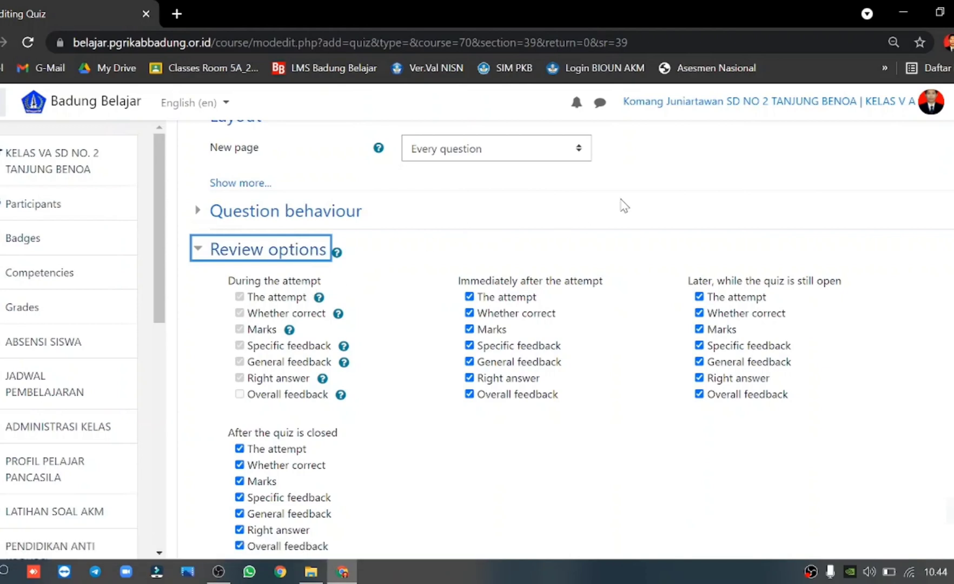
scroll(623, 206, down, 2)
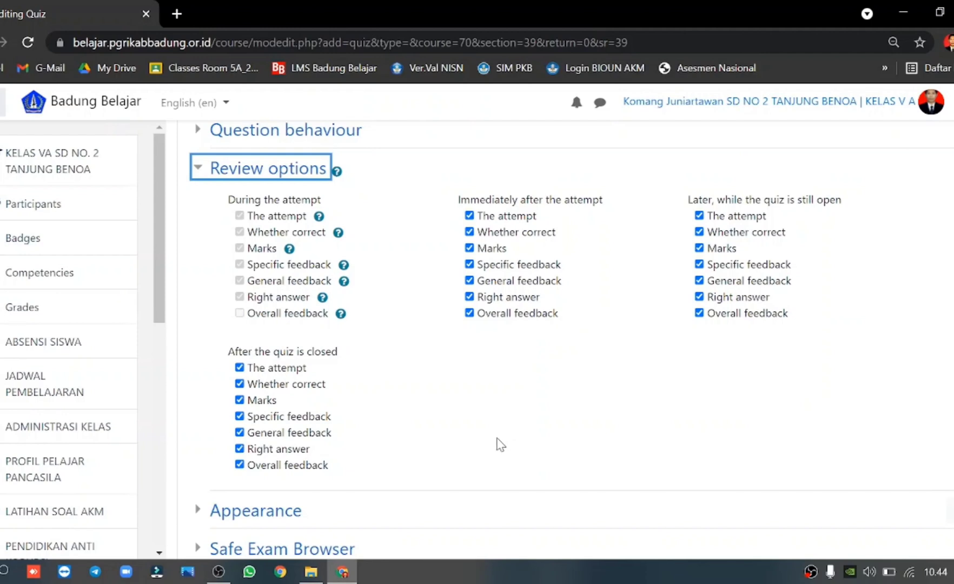
click(469, 217)
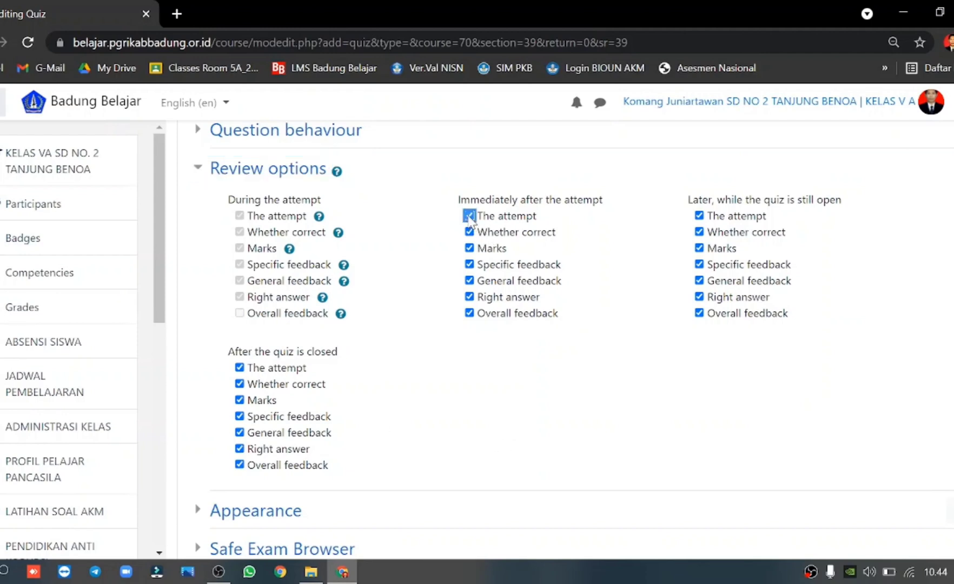
click(700, 216)
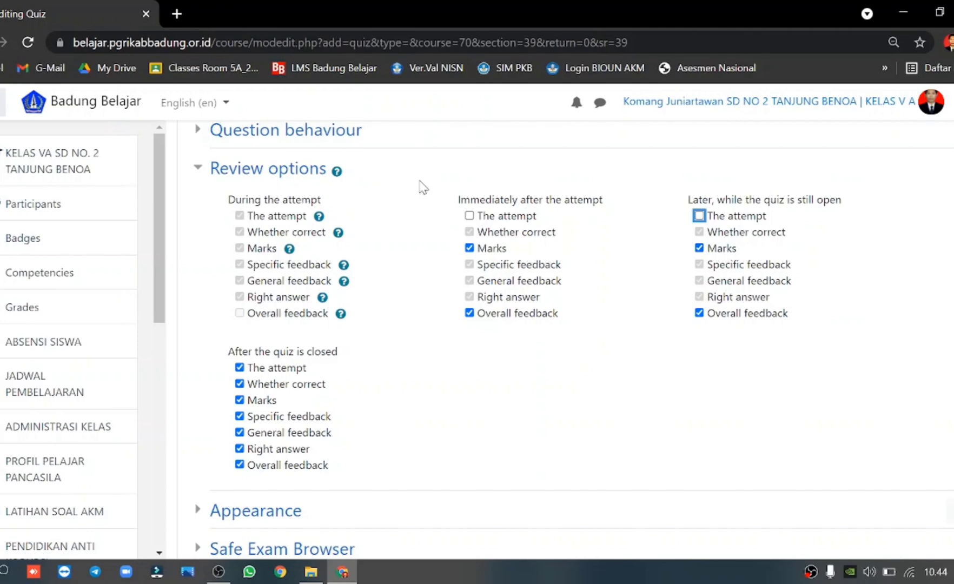
Set the quiz's completion tracking to "Show activity as complete when conditions are met".
scroll(421, 214, up, 2)
scroll(422, 216, up, 5)
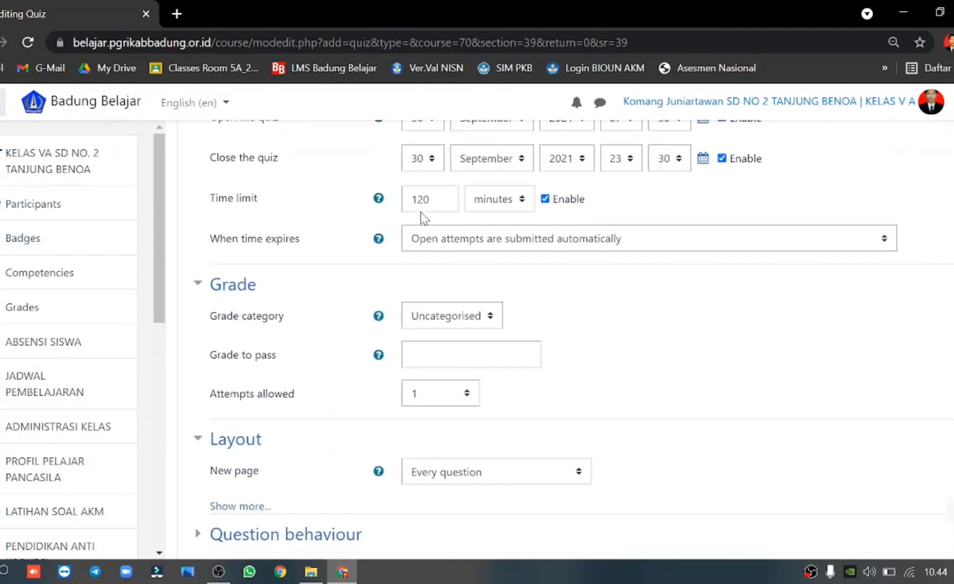
scroll(422, 227, up, 2)
scroll(487, 303, down, 5)
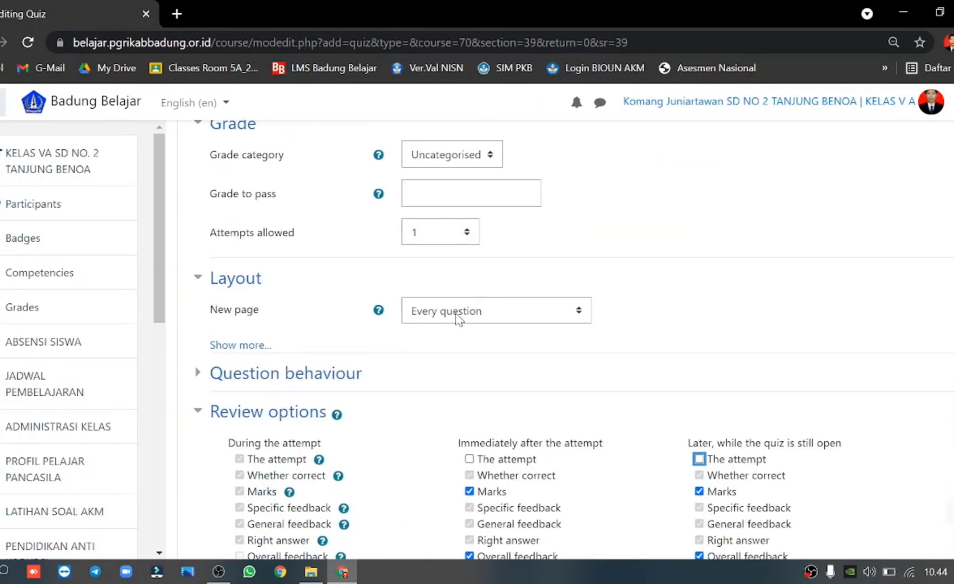
scroll(457, 319, down, 6)
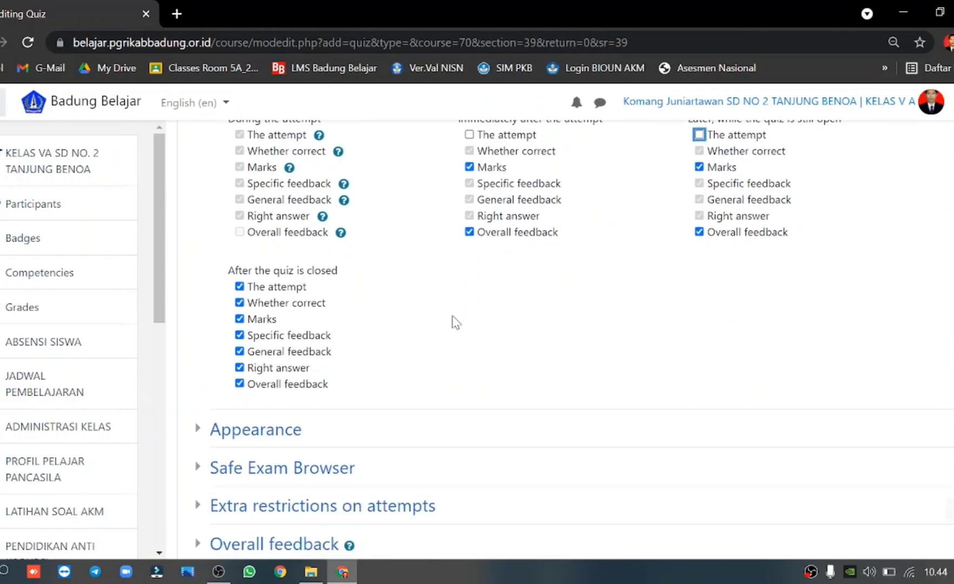
scroll(456, 322, down, 5)
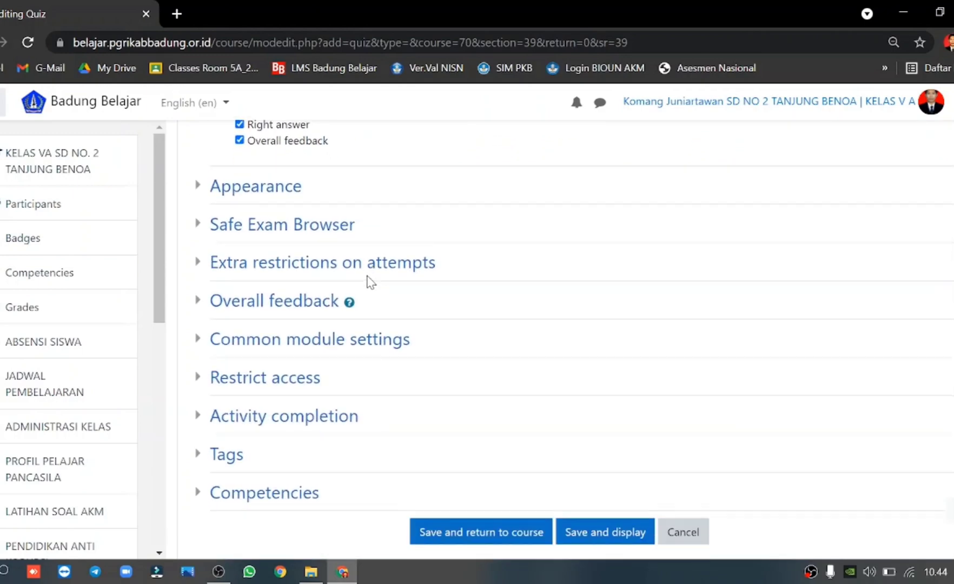
click(285, 427)
scroll(285, 427, down, 2)
click(538, 373)
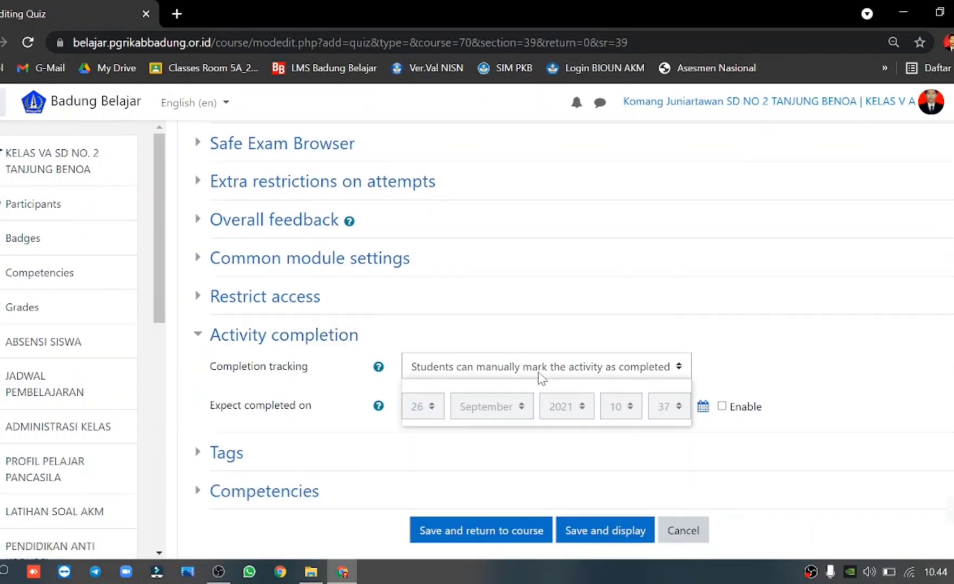
click(533, 419)
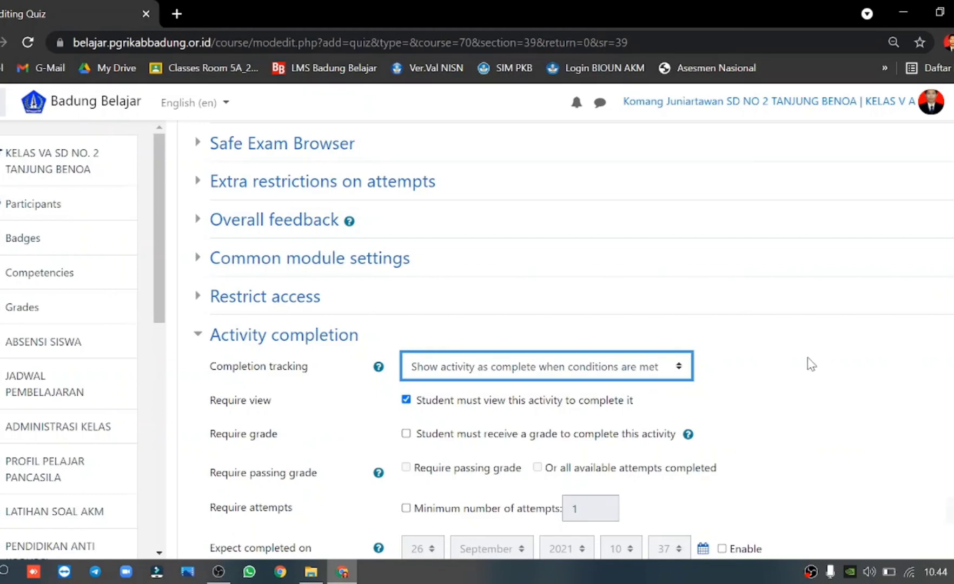
Save the new quiz and return to the course.
scroll(812, 364, down, 1)
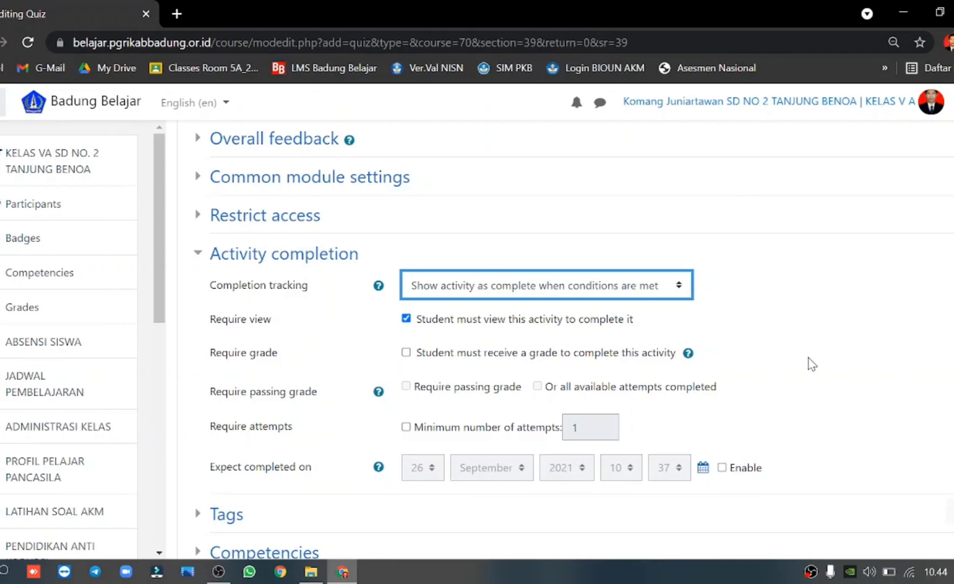
scroll(811, 364, down, 2)
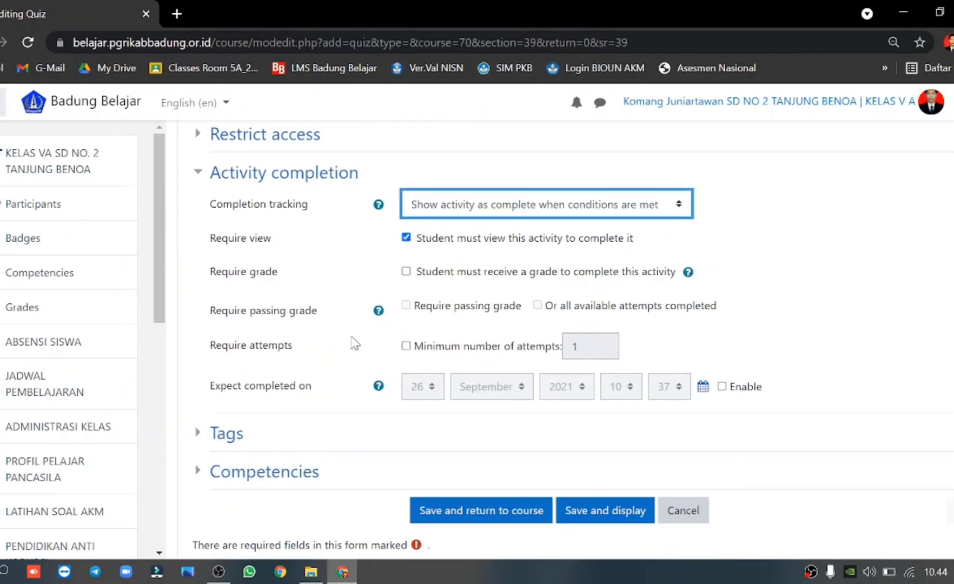
scroll(485, 513, down, 2)
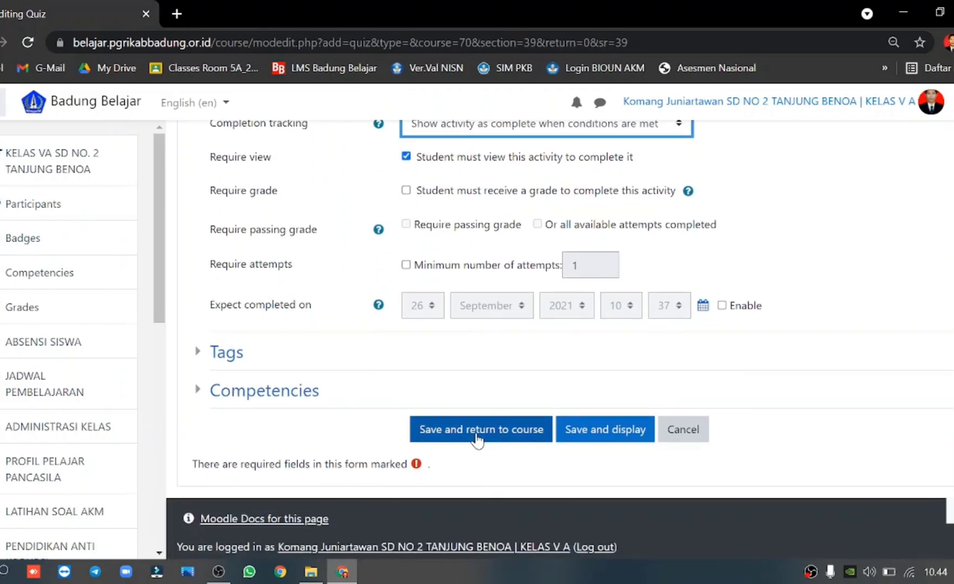
click(474, 438)
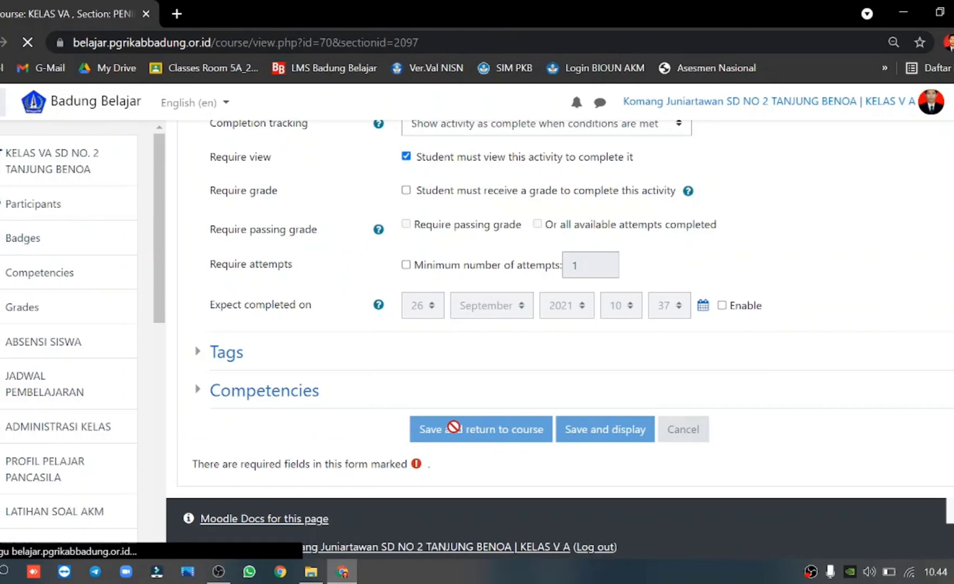
Indent the PENILAIAN TENGAH SEMESTER 1 MATEMATIKA quiz one level beneath the PTS Matematika banner.
scroll(378, 382, down, 20)
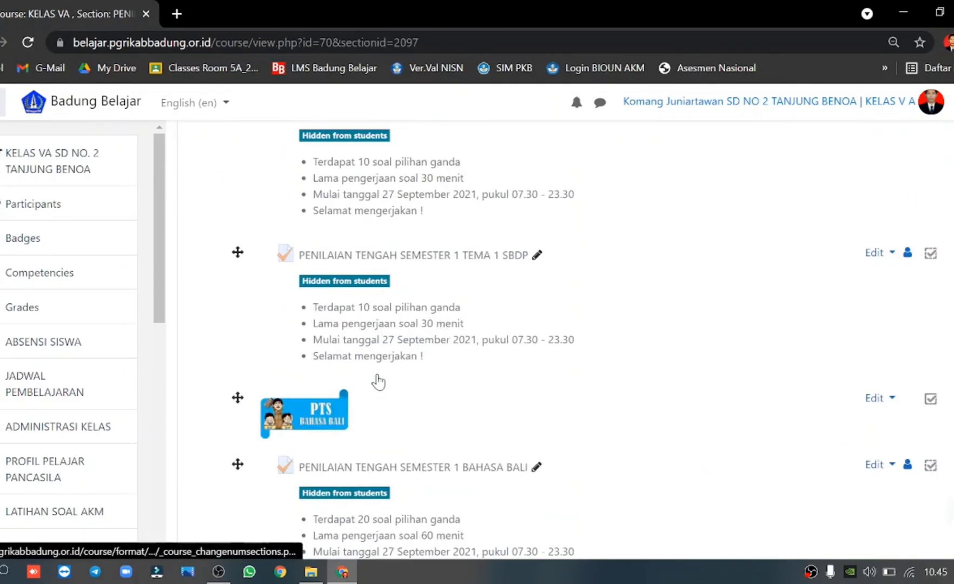
scroll(378, 382, down, 12)
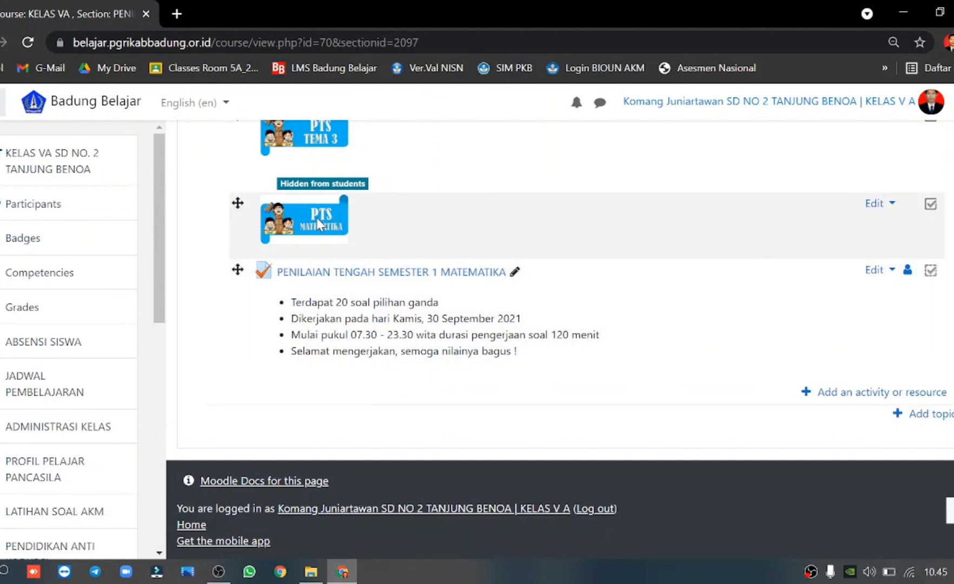
click(879, 270)
click(868, 317)
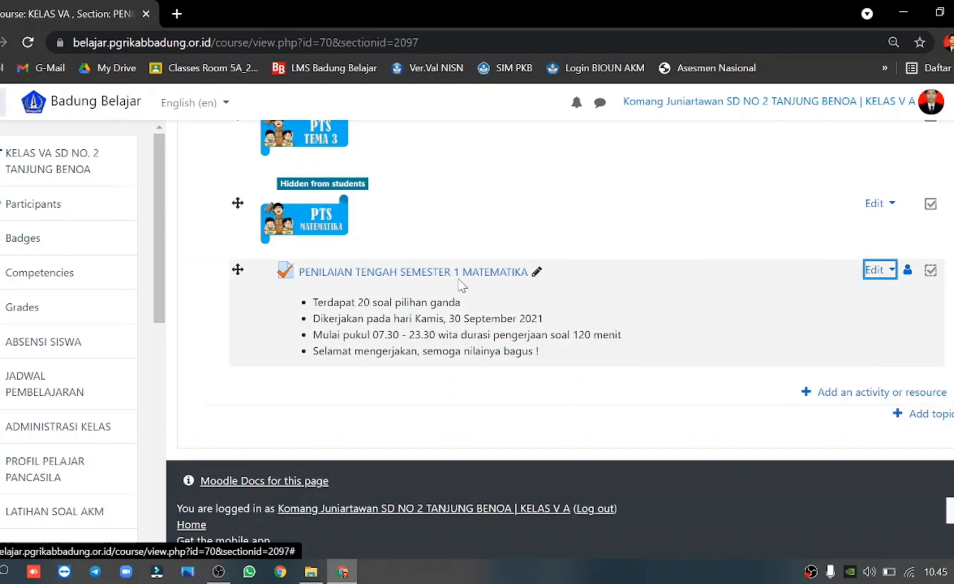
Open the PENILAIAN TENGAH SEMESTER 1 MATEMATIKA quiz and go to its question editing page.
click(462, 273)
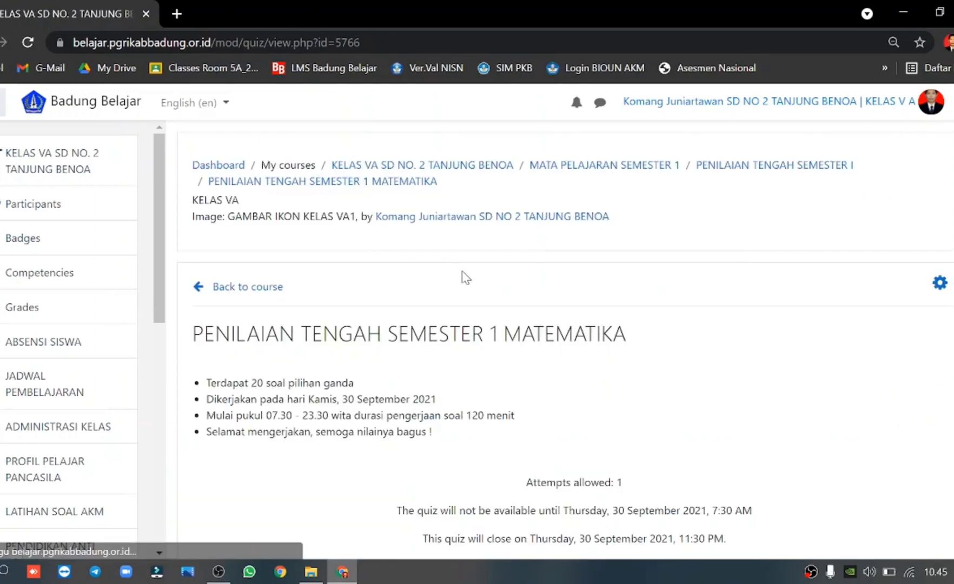
scroll(509, 314, down, 4)
scroll(709, 370, up, 3)
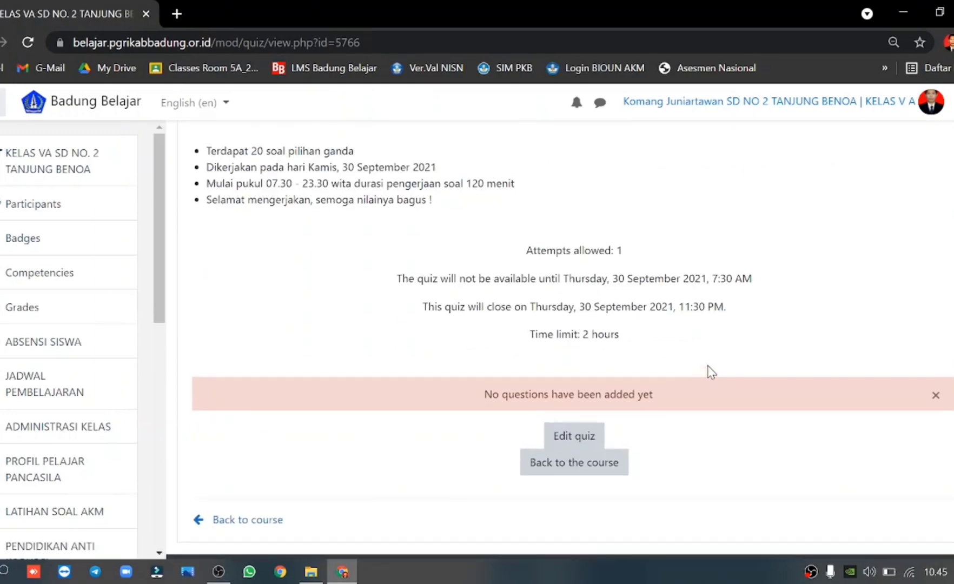
scroll(719, 368, down, 5)
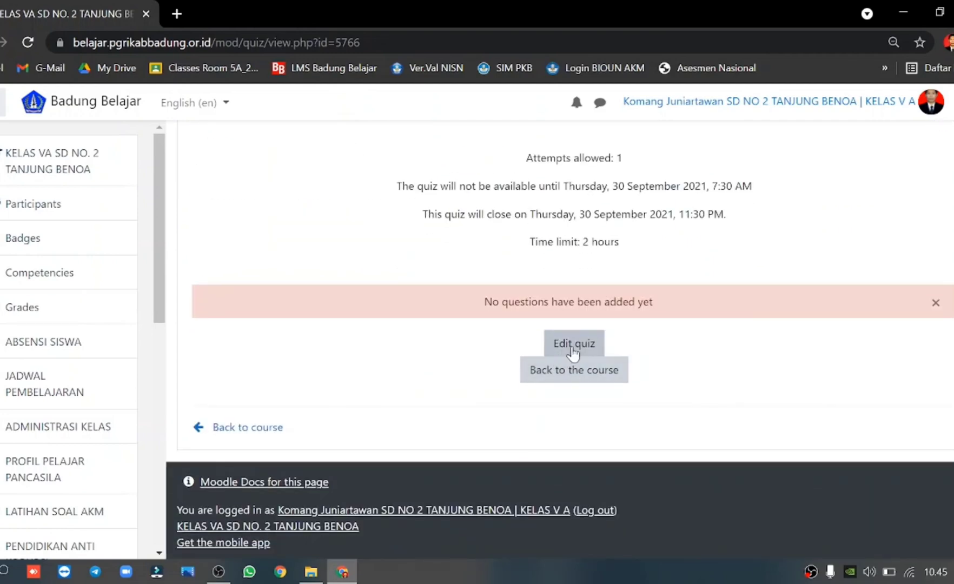
scroll(687, 351, up, 5)
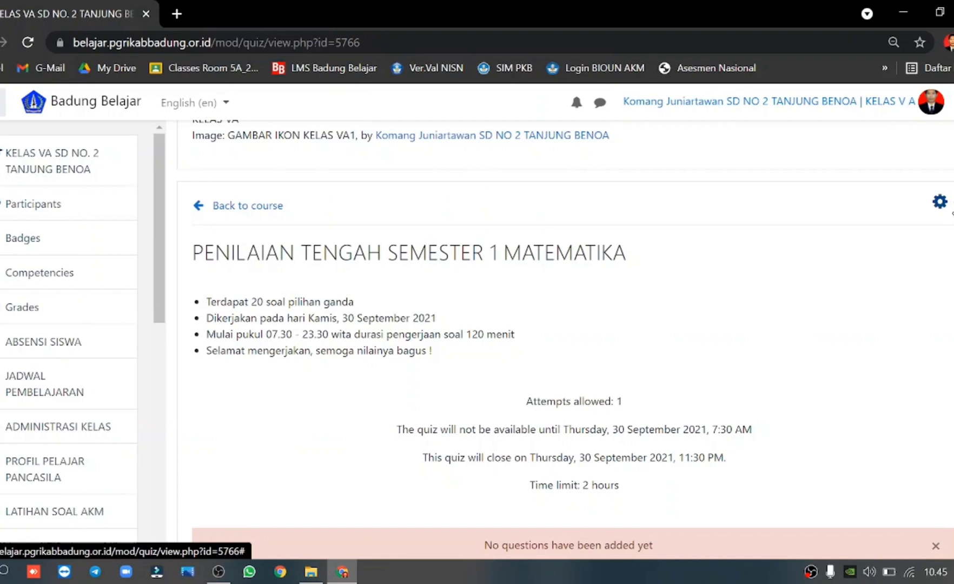
click(940, 203)
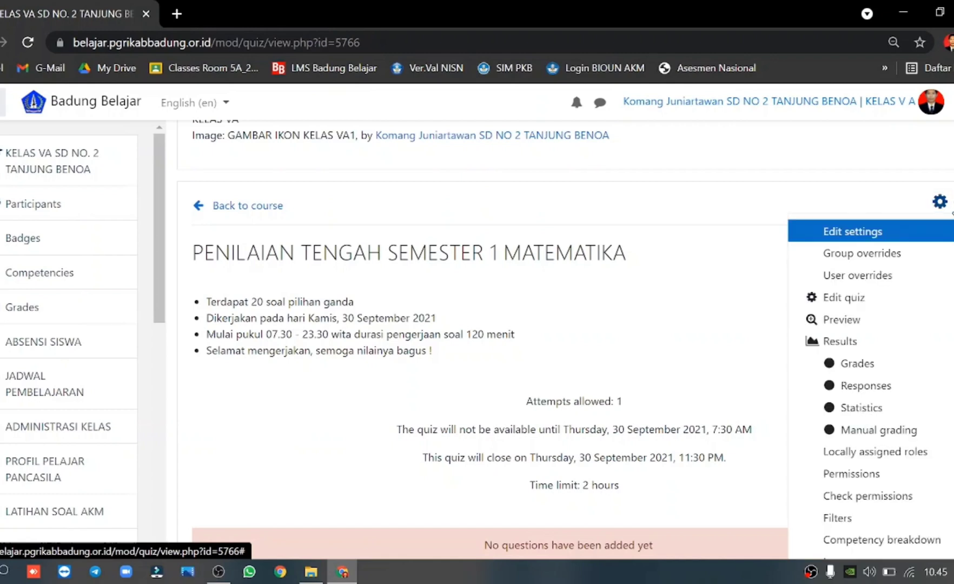
click(855, 303)
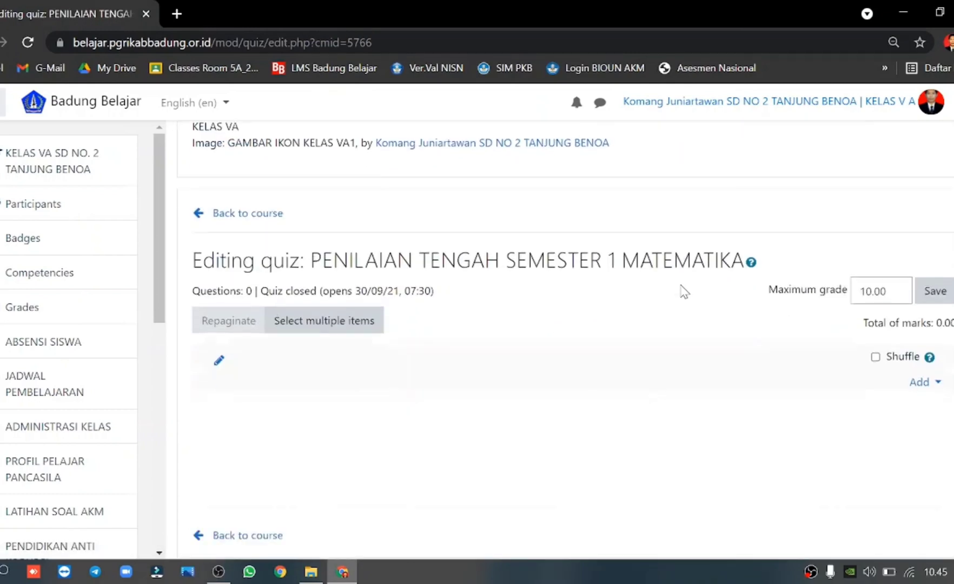
Set the quiz's maximum grade to 100.00, turn on question shuffling and save the grade.
click(866, 283)
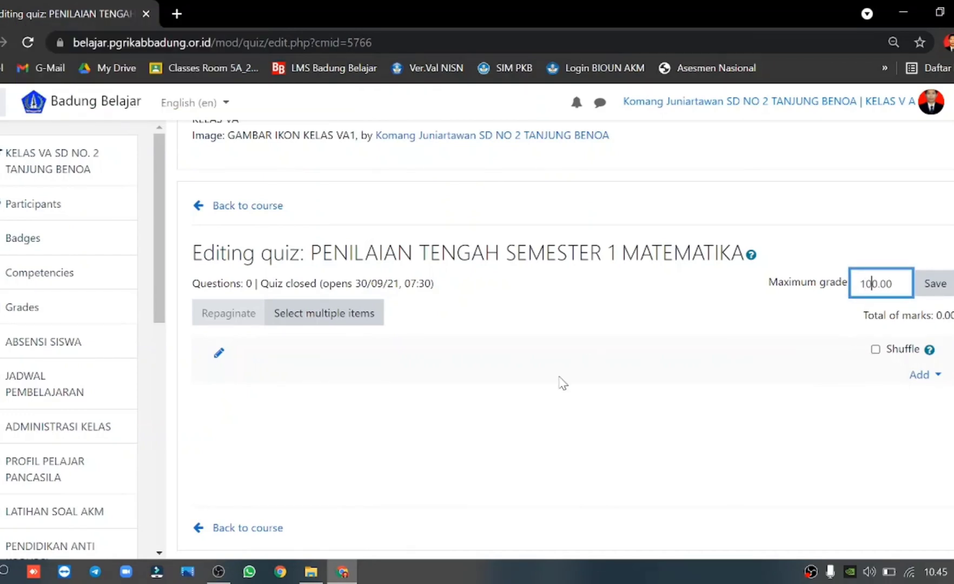
click(875, 350)
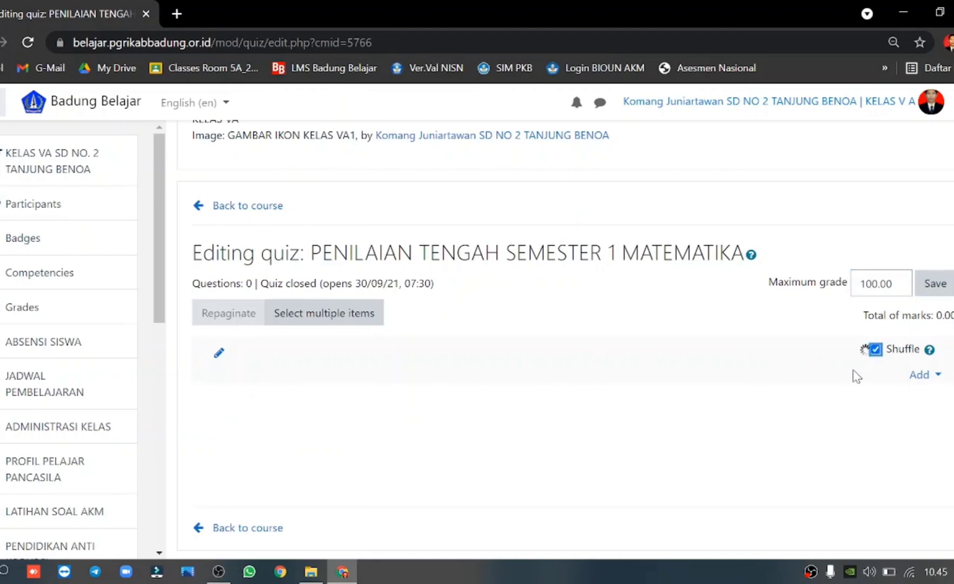
click(934, 284)
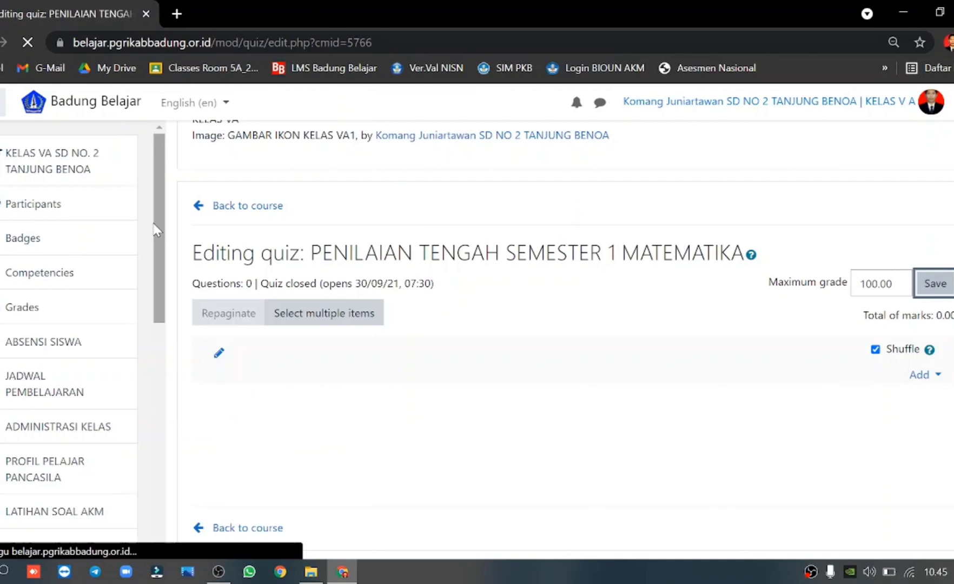
Return to the course section and open the settings of the PENILAIAN TENGAH SEMESTER 1 MATEMATIKA quiz.
click(242, 290)
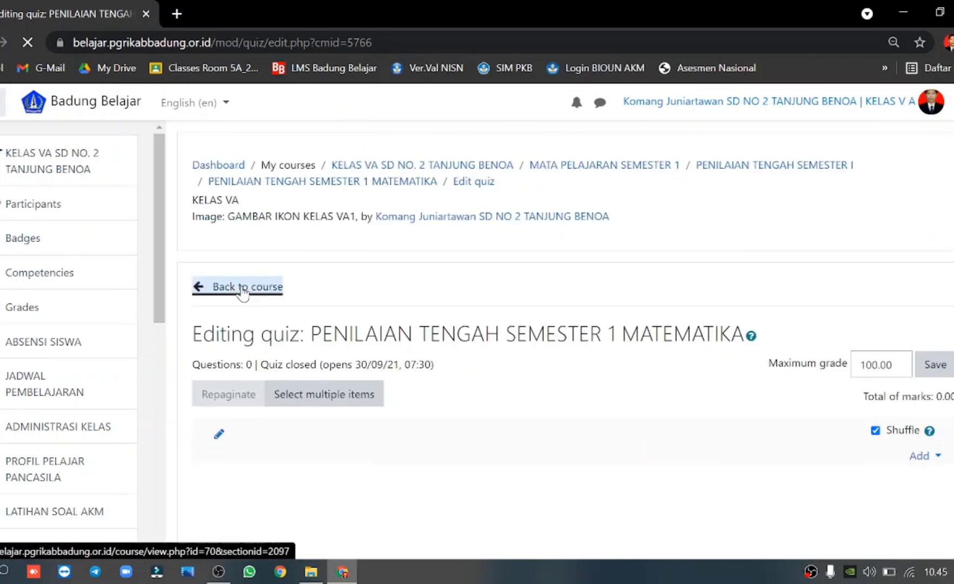
scroll(447, 311, down, 20)
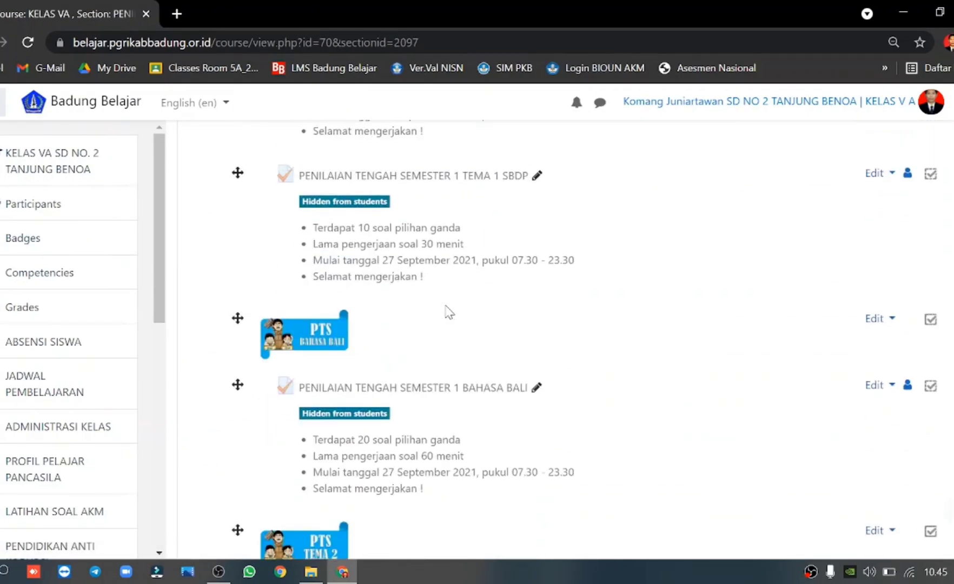
scroll(366, 395, down, 8)
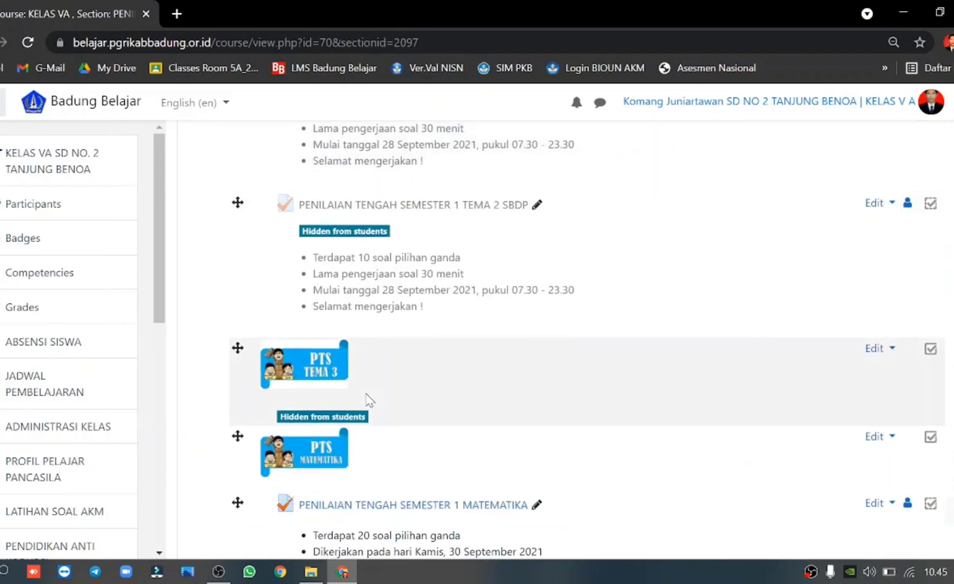
click(887, 279)
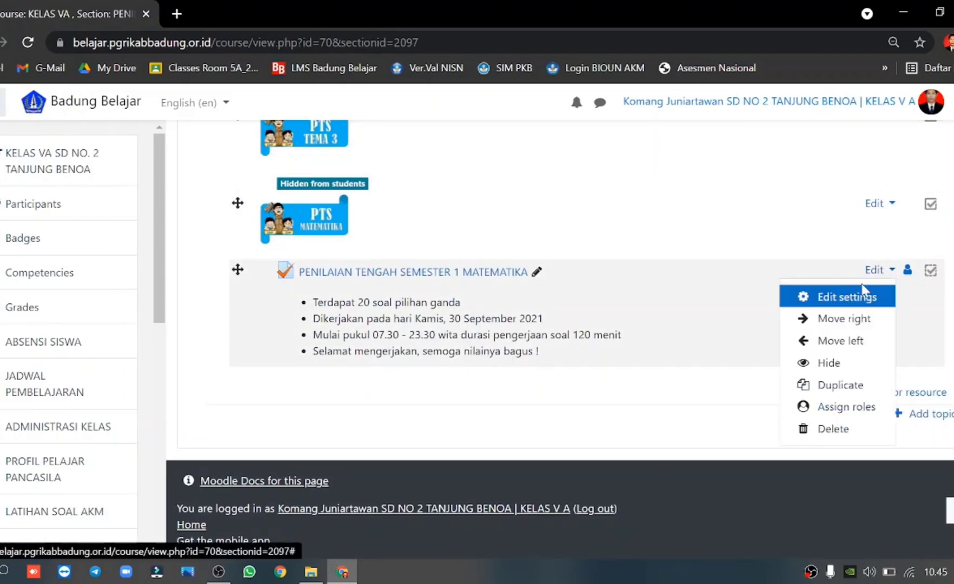
click(847, 299)
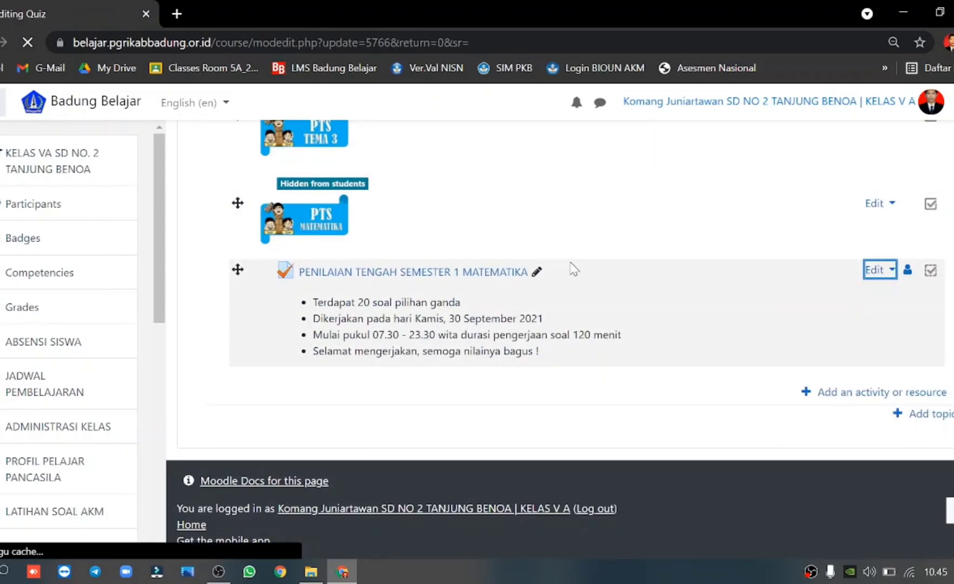
Set the quiz's grade to pass to 72 and save, returning to the course.
scroll(549, 264, down, 8)
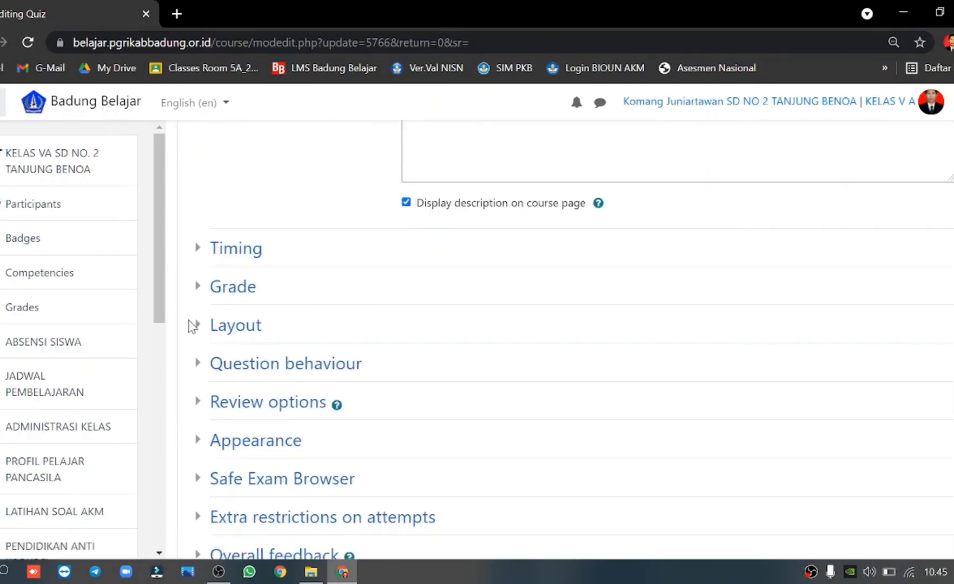
click(230, 289)
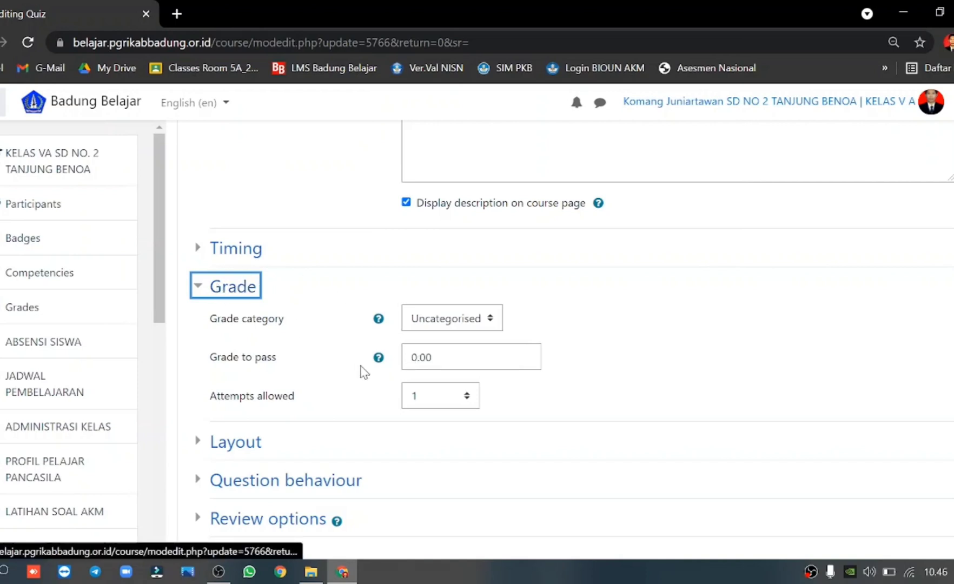
click(417, 359)
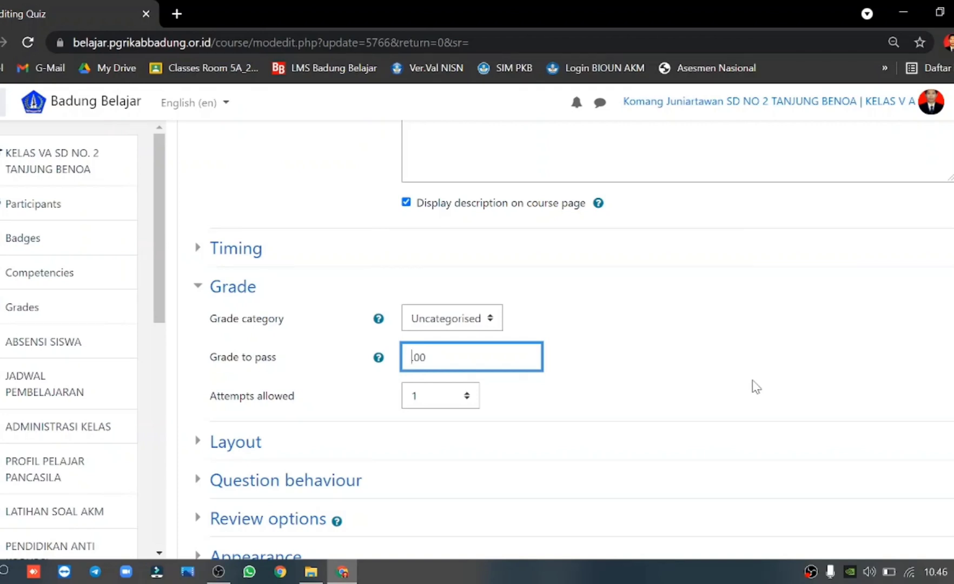
text(72)
scroll(755, 388, down, 10)
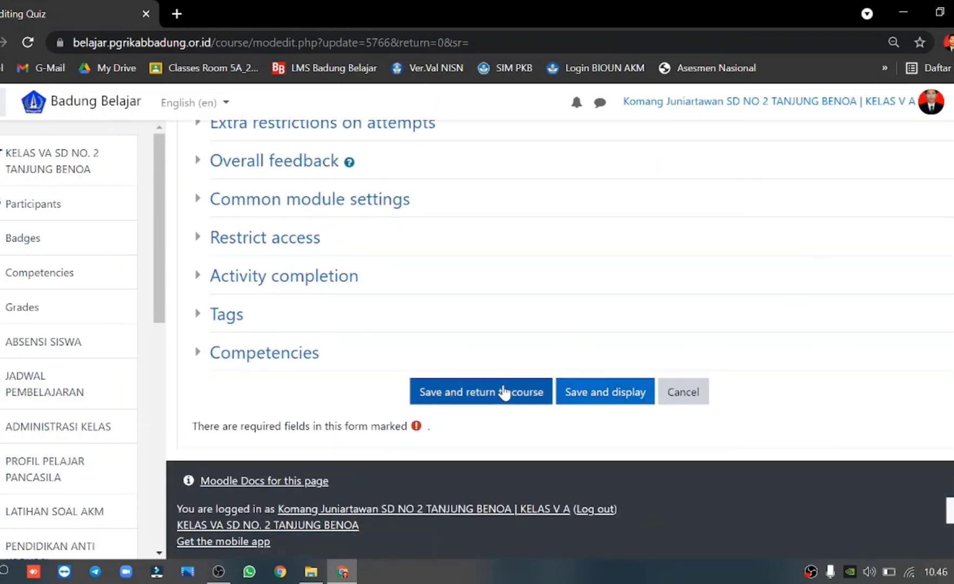
click(504, 392)
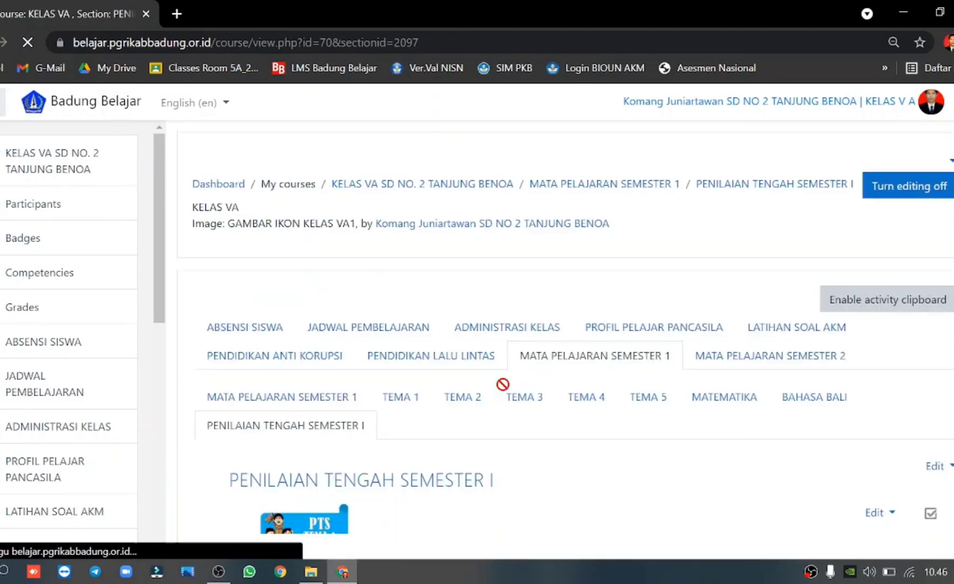
Open the PENILAIAN TENGAH SEMESTER 1 MATEMATIKA quiz and review its description, attempts allowed and availability times.
scroll(503, 384, down, 10)
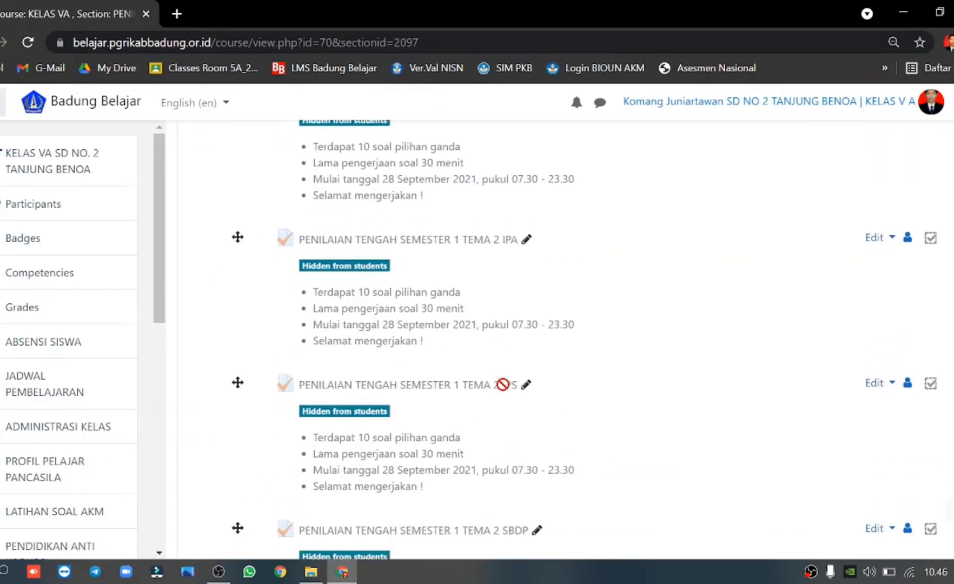
scroll(504, 384, down, 10)
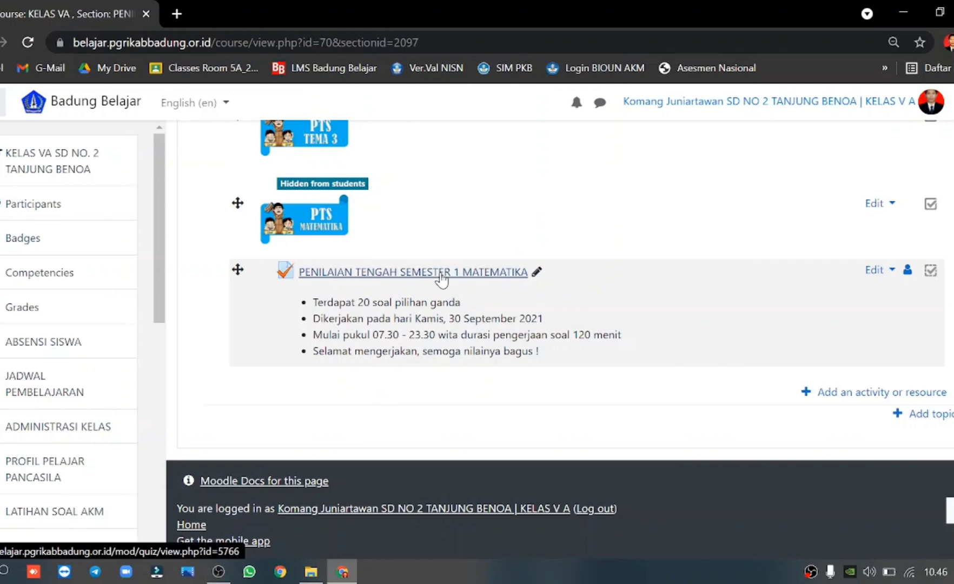
click(442, 272)
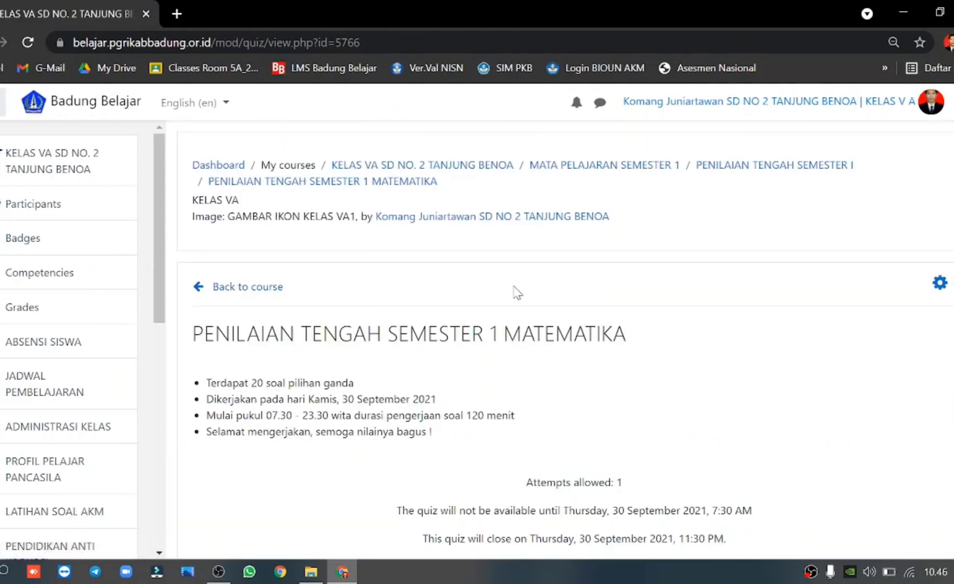
scroll(517, 293, down, 3)
scroll(517, 292, up, 2)
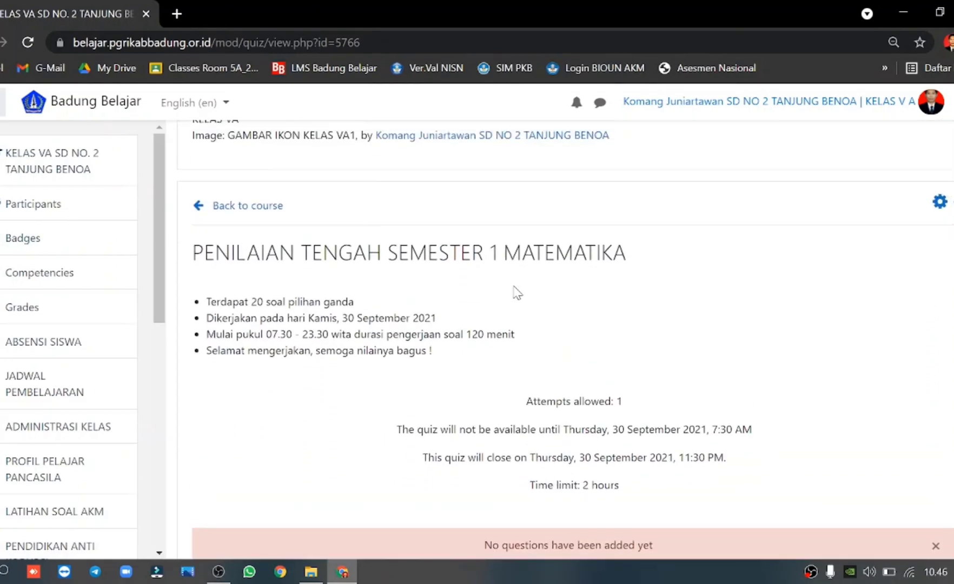
In the MATEMATIKA section's BAB 1 sub-chapter 1.1, open the quiz PENILAIAN HARIAN BAB 1 PENJUMLAHAN DAN PENGURANGAN PECAHAN.
click(224, 206)
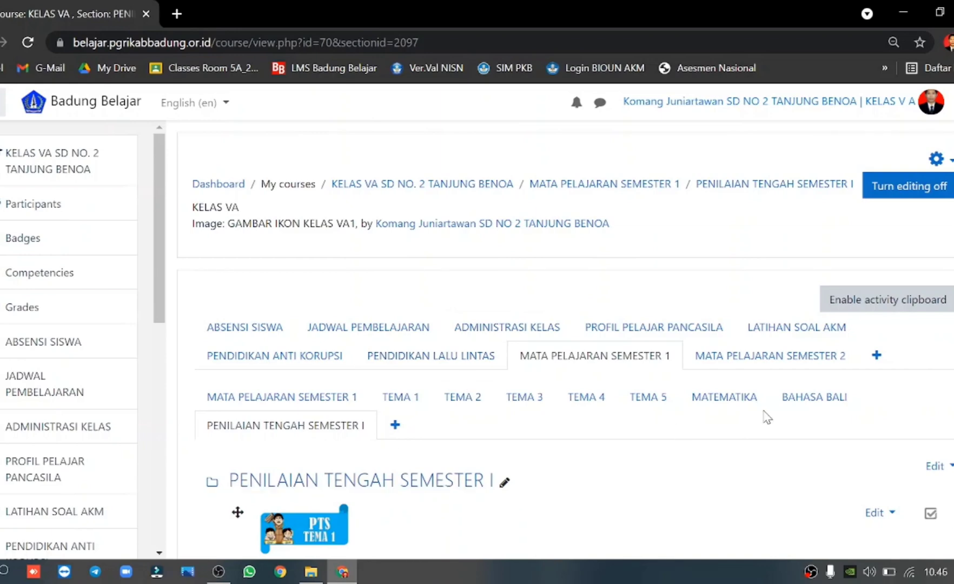
click(703, 400)
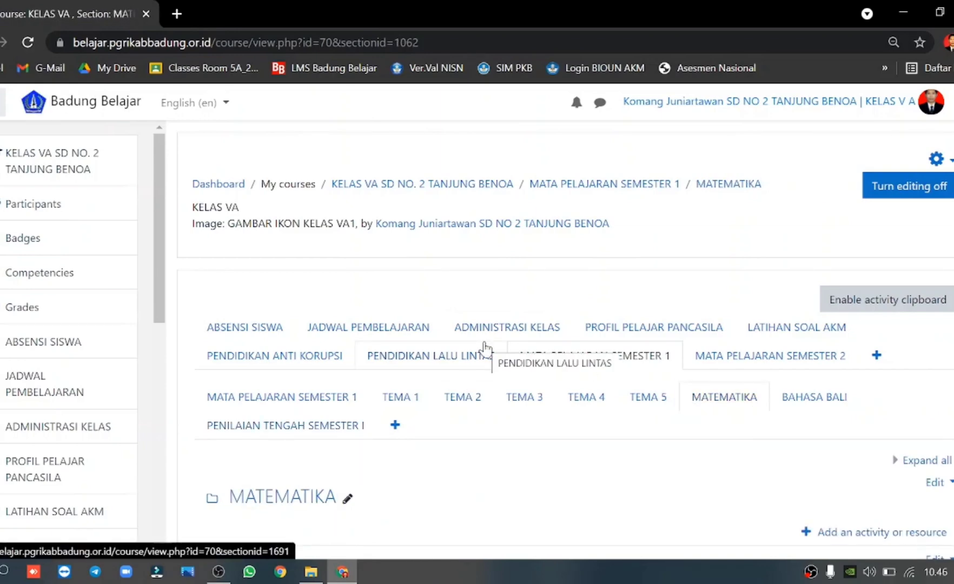
scroll(485, 348, down, 5)
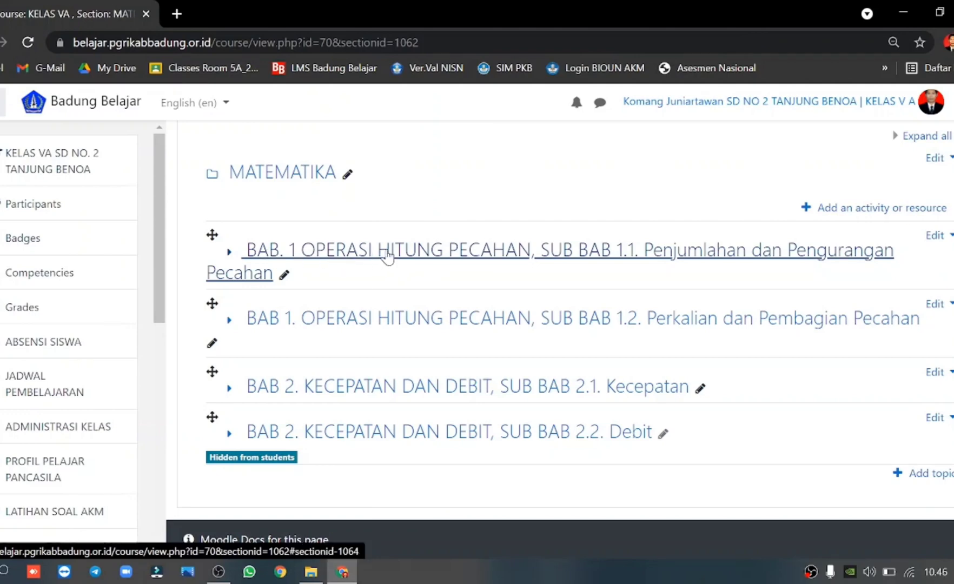
click(438, 252)
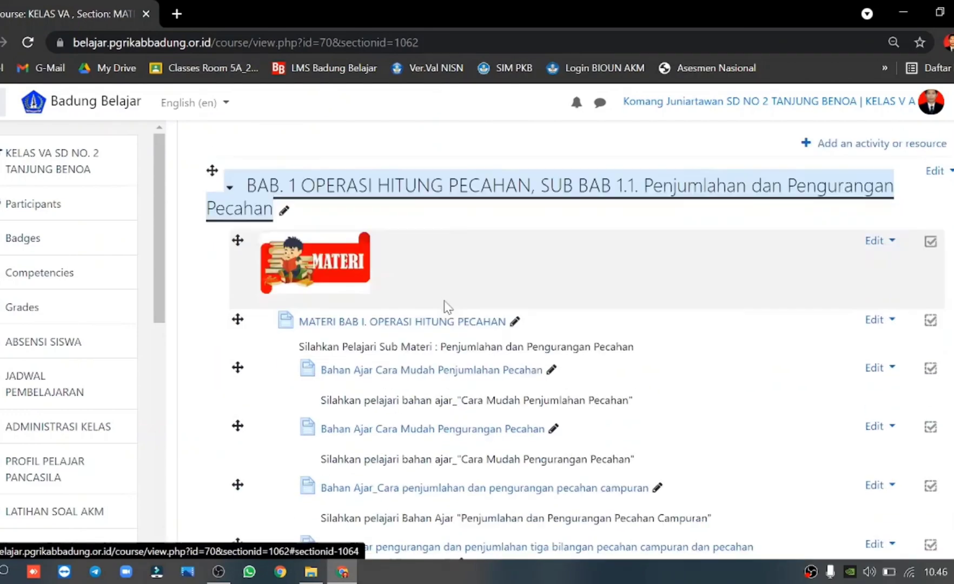
scroll(445, 304, down, 12)
scroll(445, 306, down, 2)
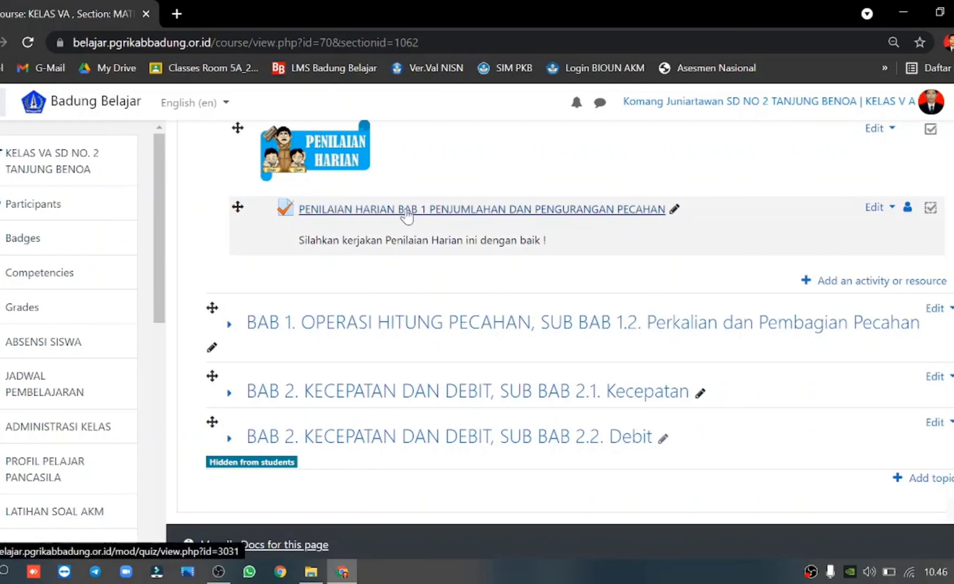
click(436, 214)
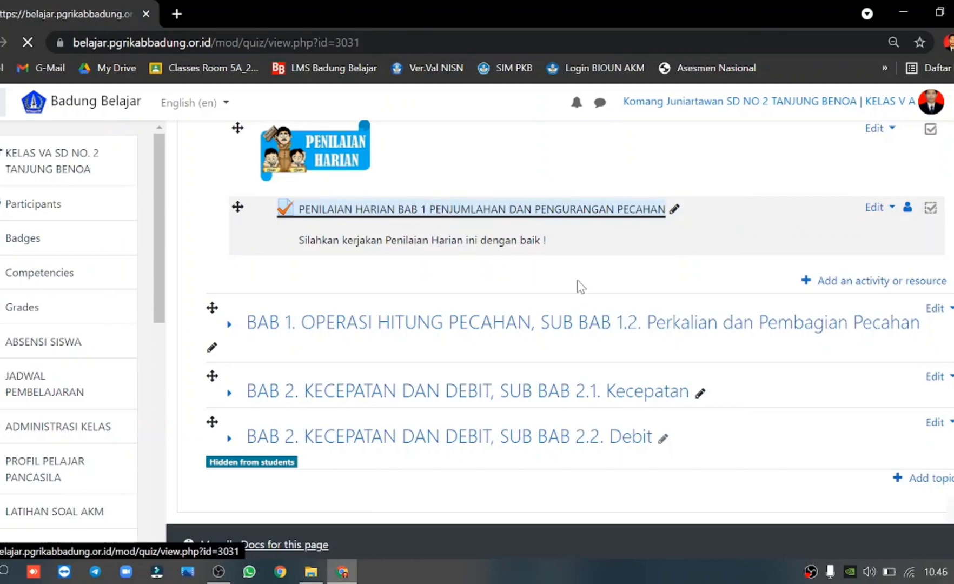
Open the question bank's export page for this daily assessment quiz.
scroll(683, 370, down, 1)
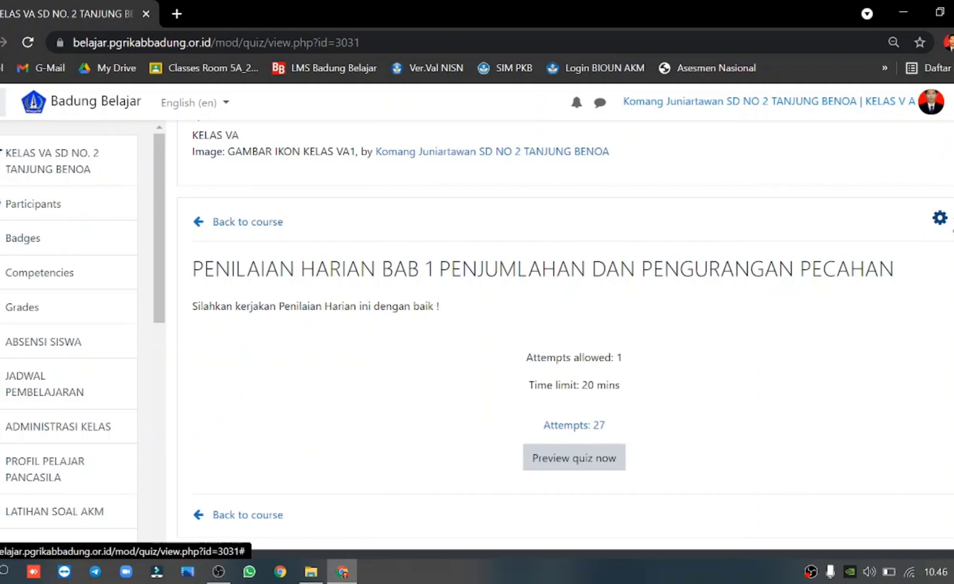
click(947, 219)
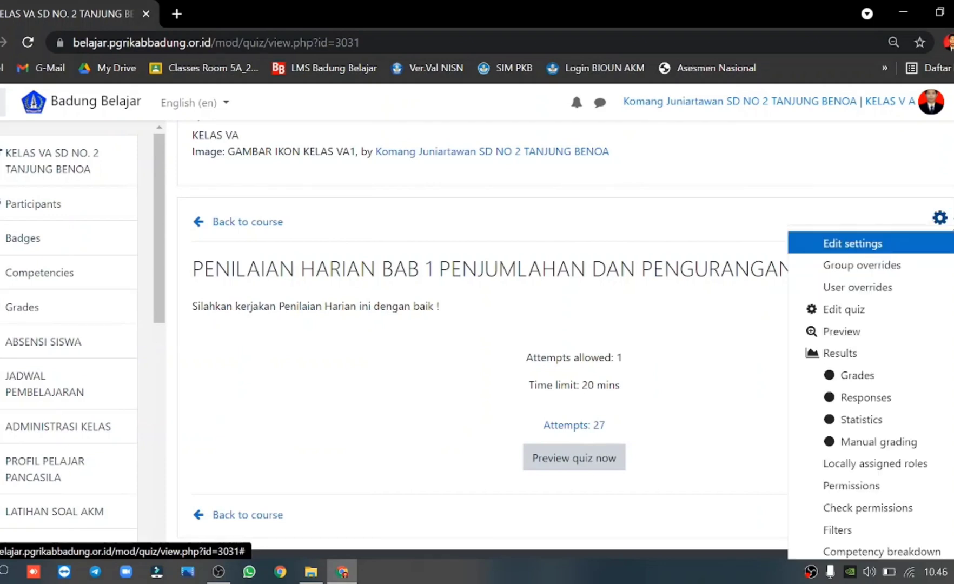
scroll(866, 346, down, 2)
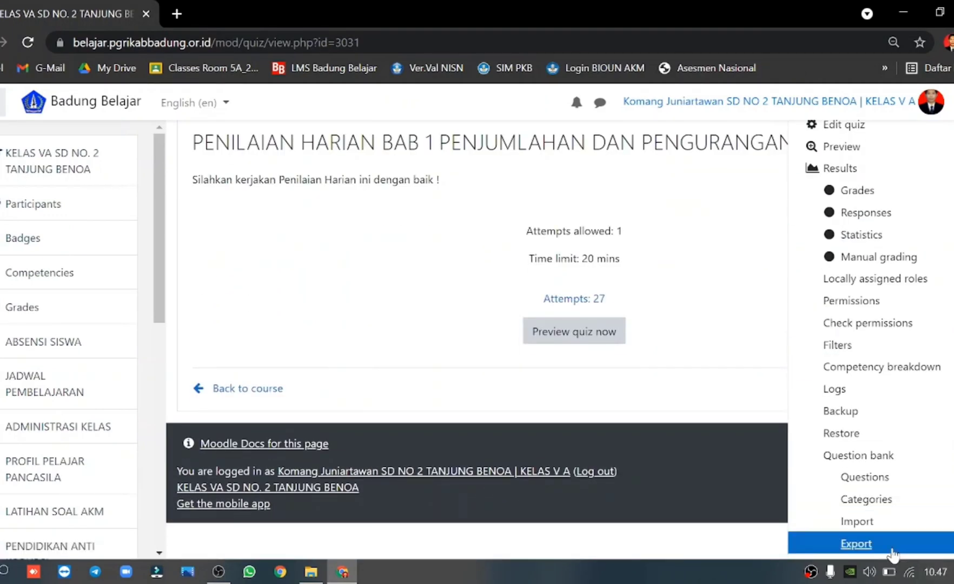
click(857, 545)
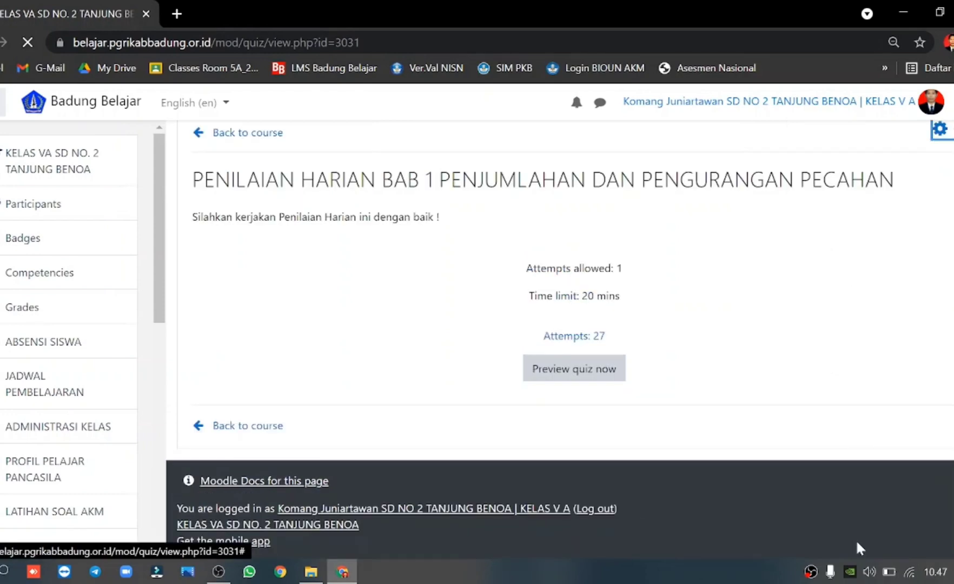
Export the category "Default for PENILAIAN HARIAN BAB 1 PENJUMLAHAN DAN PENGURANGAN PECAHAN" to a file in Moodle XML format.
scroll(744, 489, down, 3)
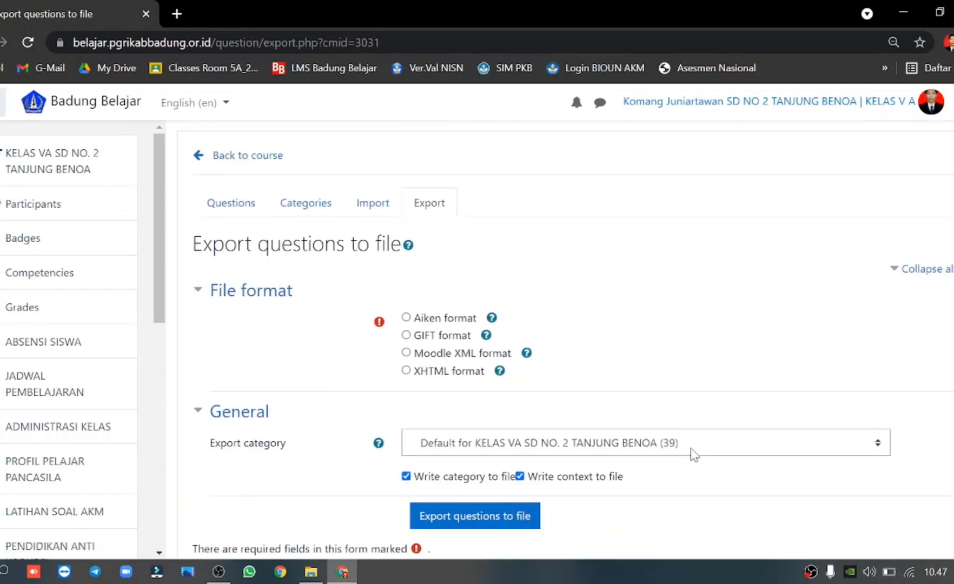
scroll(657, 433, down, 2)
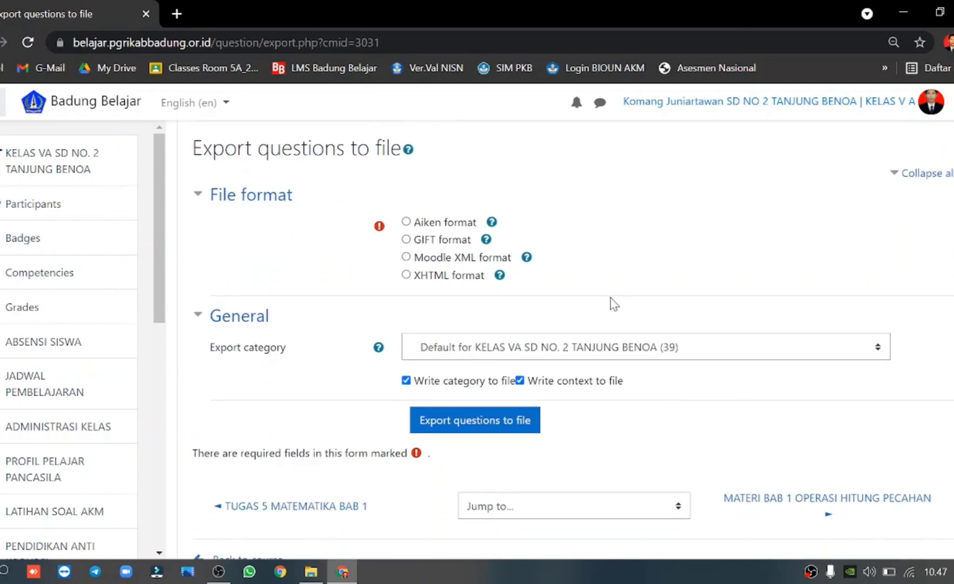
click(434, 260)
scroll(329, 395, down, 2)
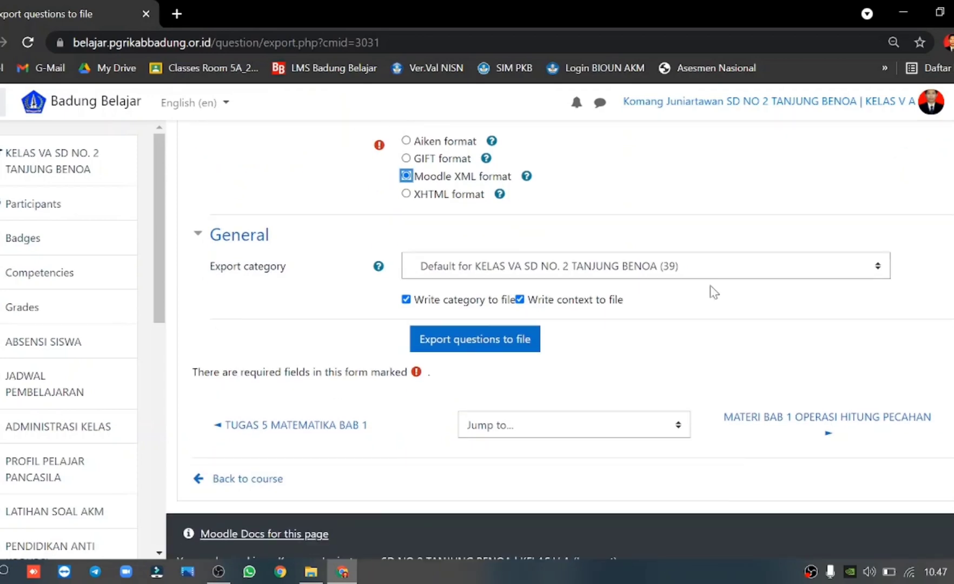
click(806, 274)
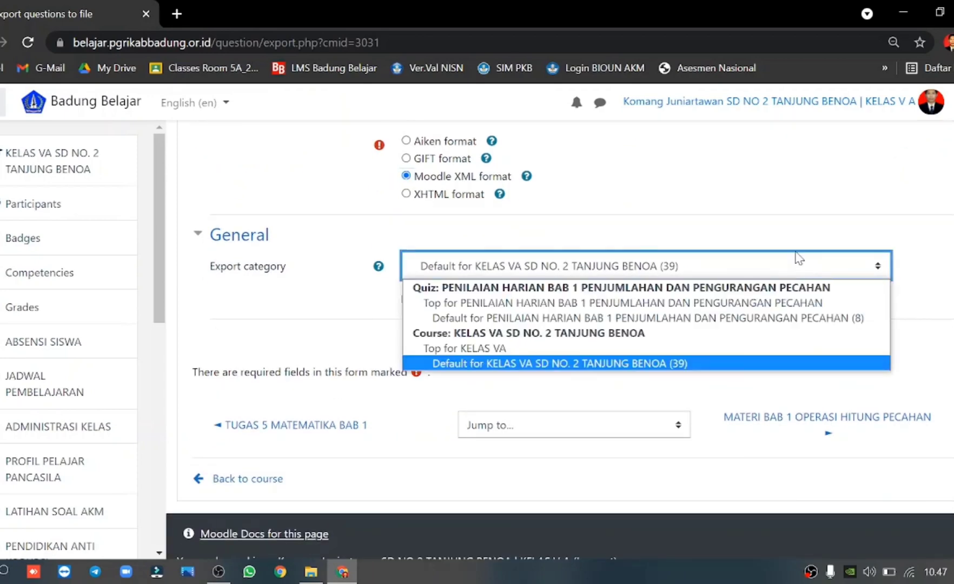
click(839, 265)
click(840, 273)
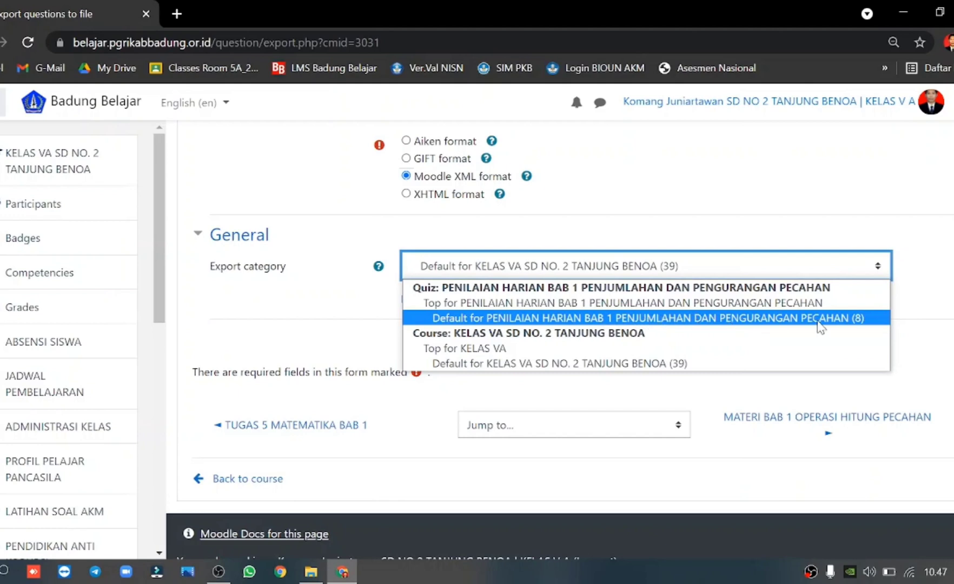
click(658, 319)
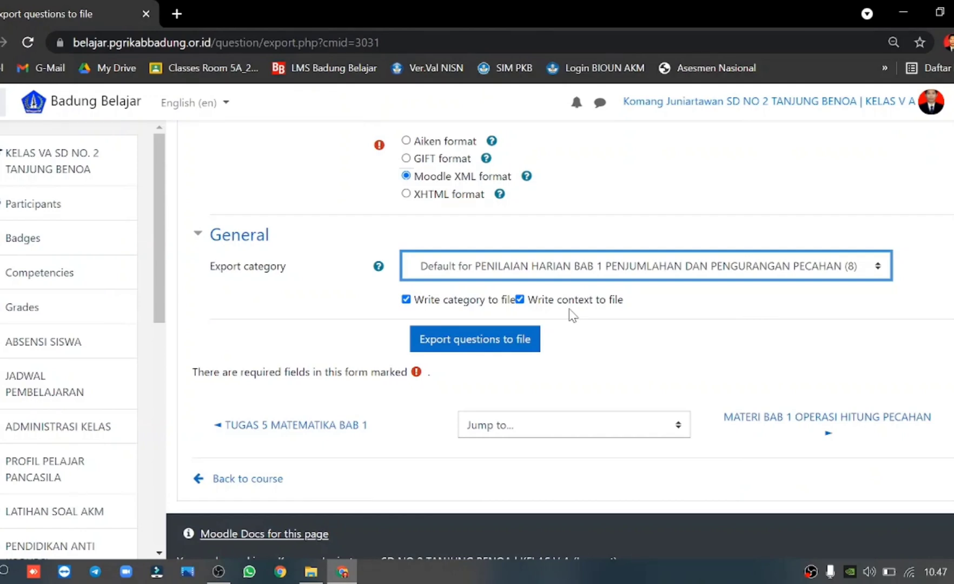
click(455, 347)
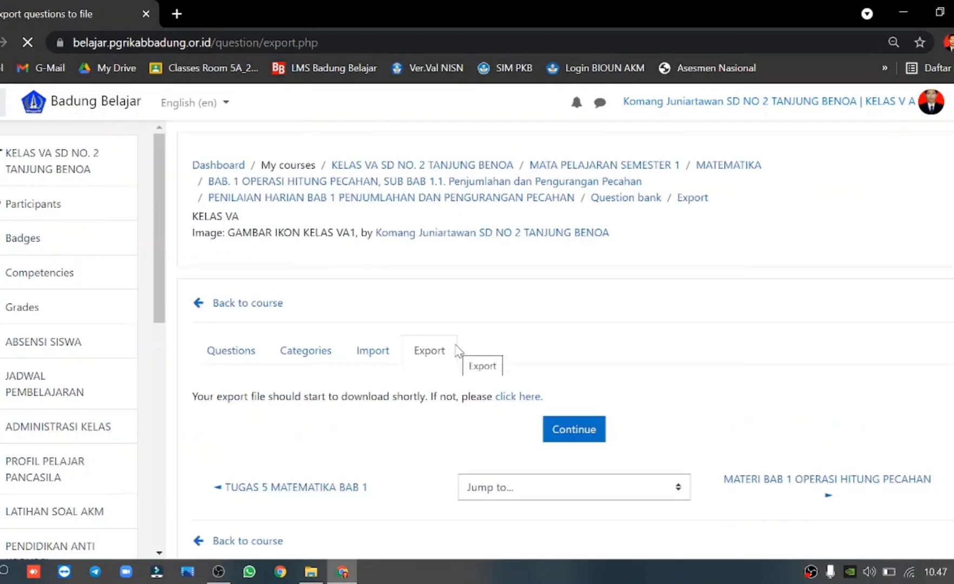
scroll(458, 347, down, 1)
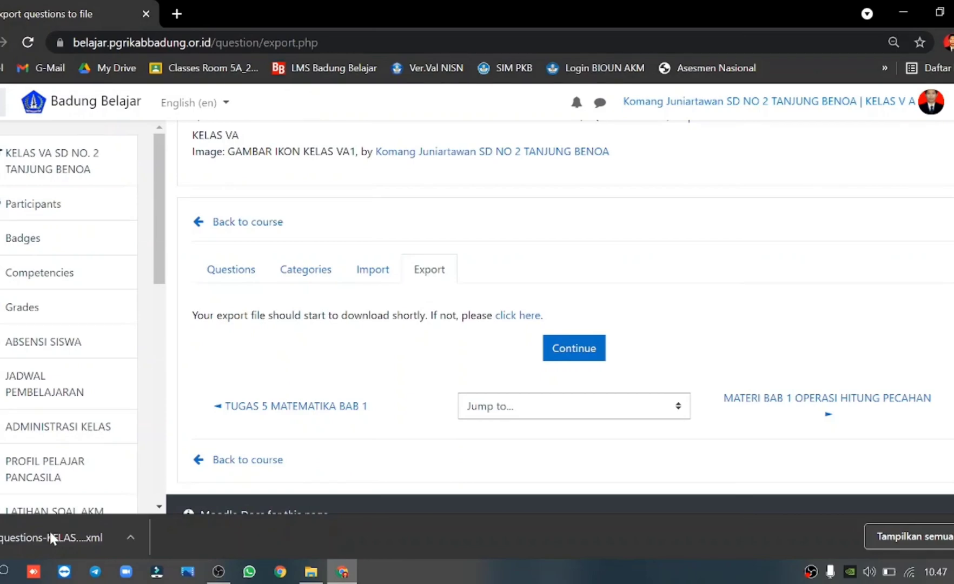
Return to the course and open the quiz PENILAIAN HARIAN BAB 1. PERKALIAN DAN PEMBAGIAN PECAHAN.
click(222, 468)
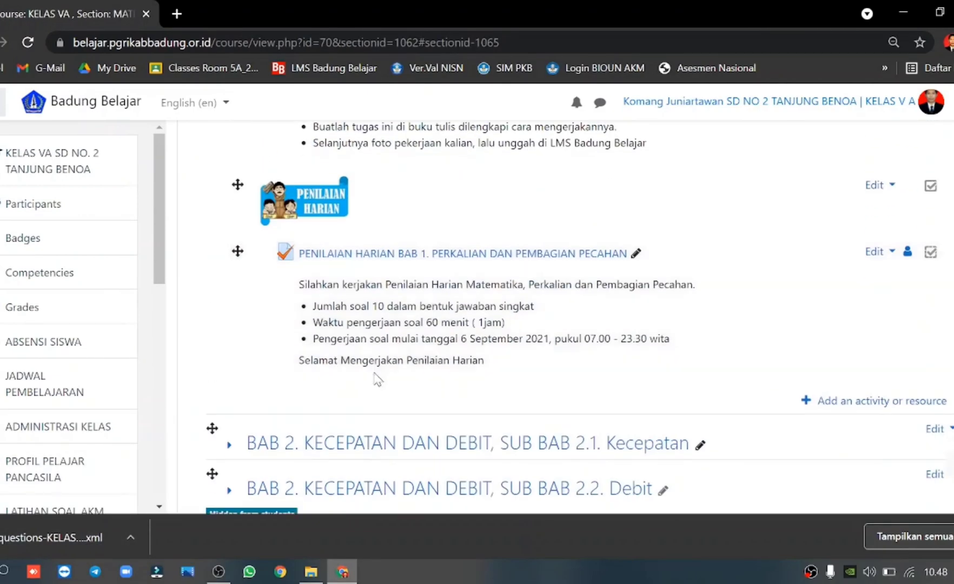
click(448, 254)
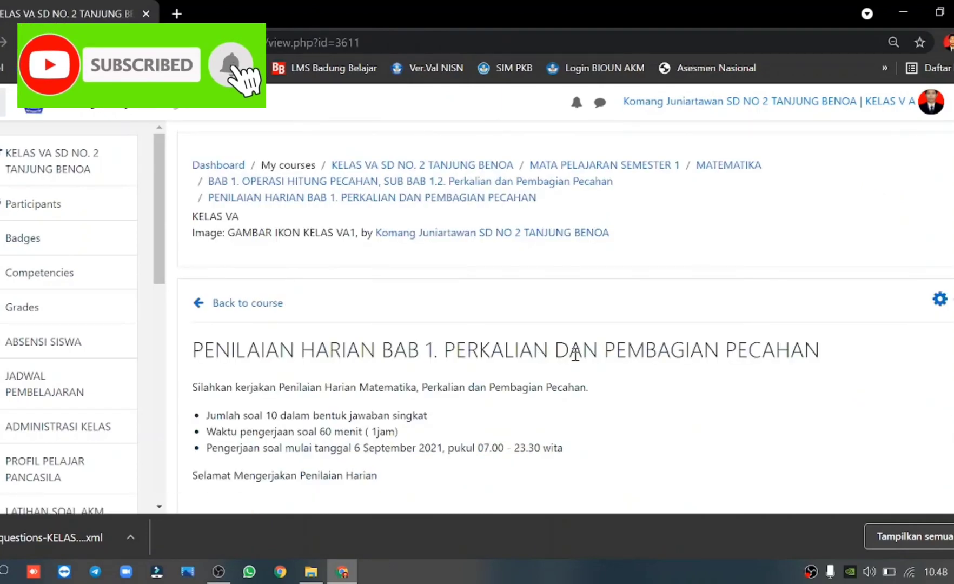
scroll(922, 215, down, 1)
scroll(944, 246, down, 1)
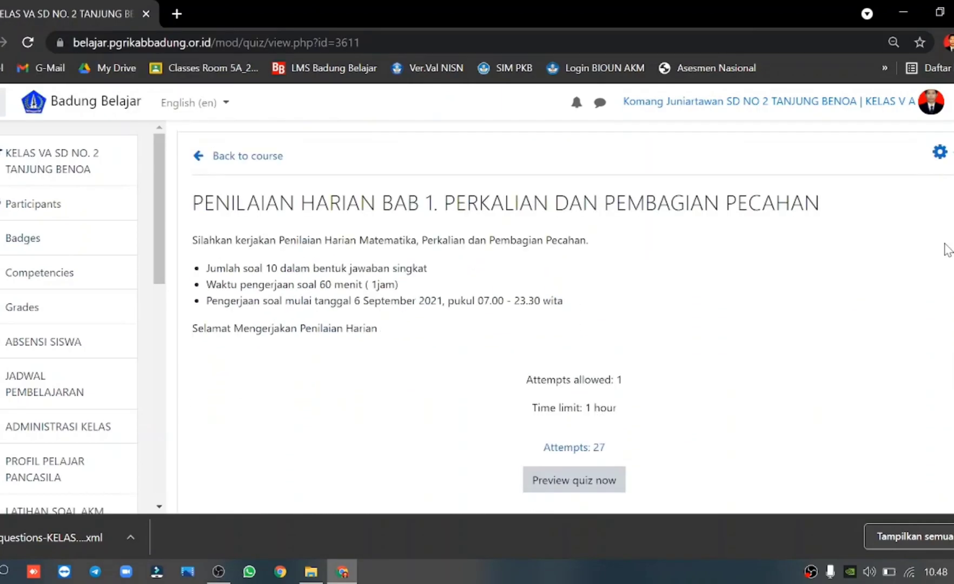
Open the question bank's export page for the multiplication and division of fractions quiz.
click(939, 136)
scroll(923, 275, down, 2)
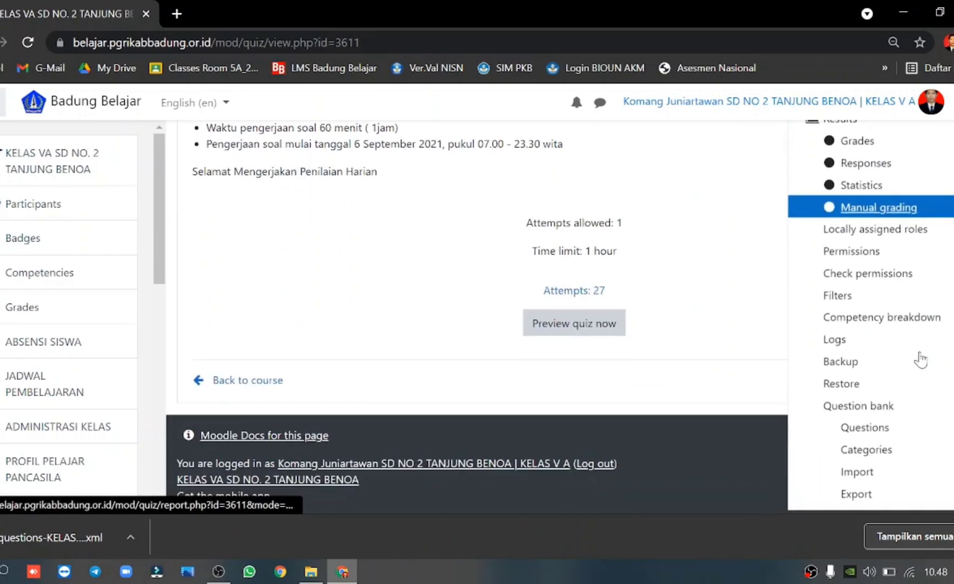
click(872, 493)
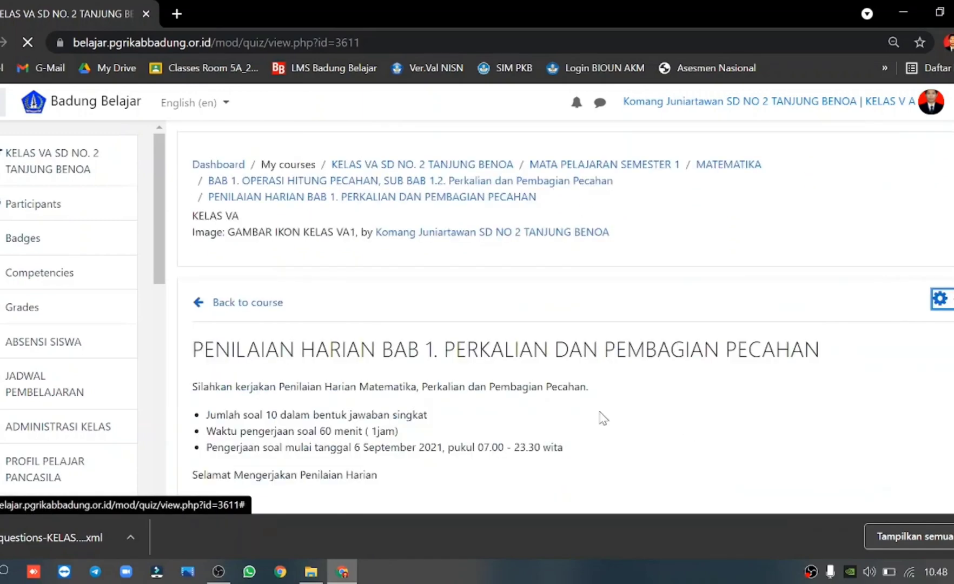
Export the category "Default for TUGAS 2 PERKALIAN PECAHAN" to a file in Moodle XML format.
scroll(471, 379, down, 1)
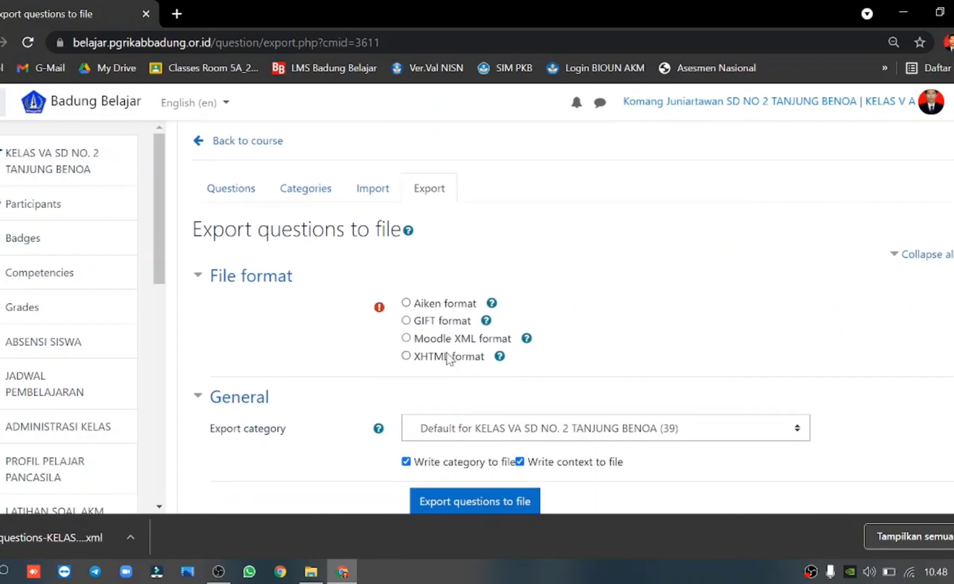
click(445, 341)
scroll(296, 340, down, 2)
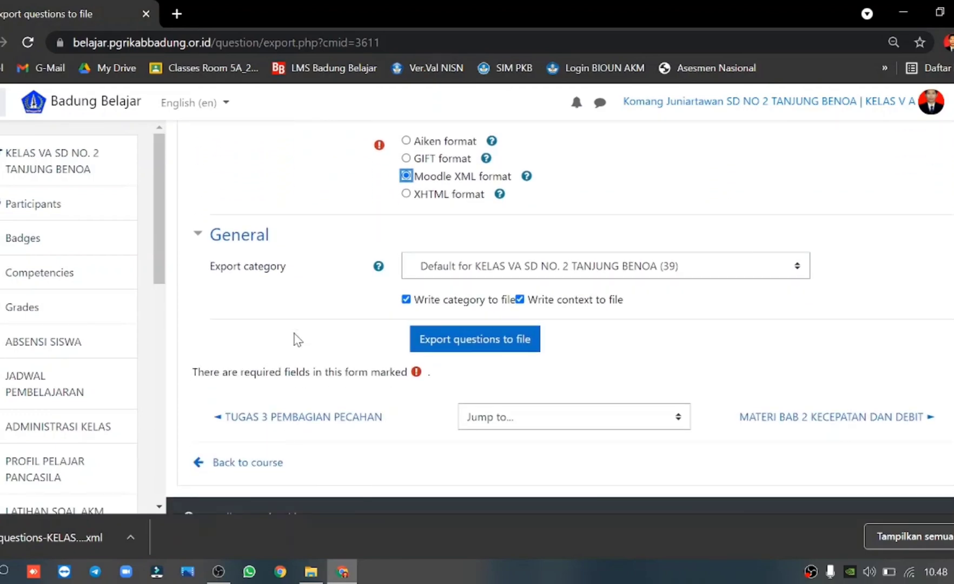
click(714, 272)
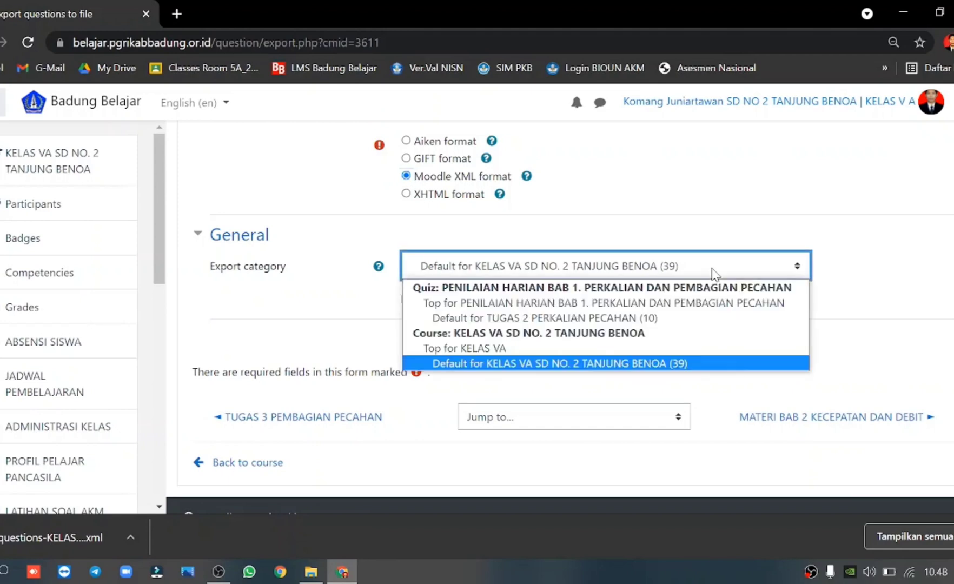
click(603, 323)
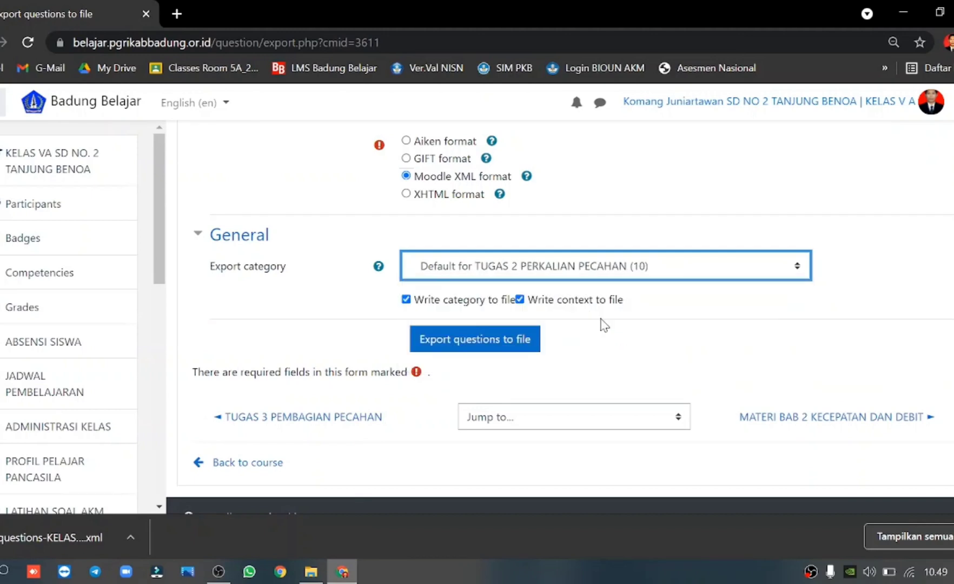
click(452, 342)
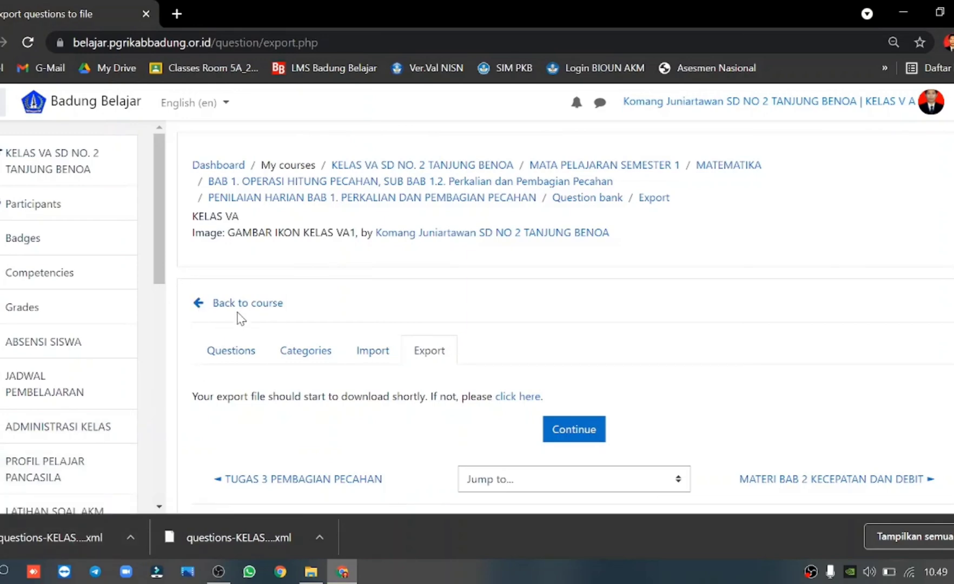
Return to the course, expand BAB 2 sub-chapter 2.1 Kecepatan and open the quiz PENILAIAN HARIAN SUB BAB 2.1 KECEPATAN.
click(217, 303)
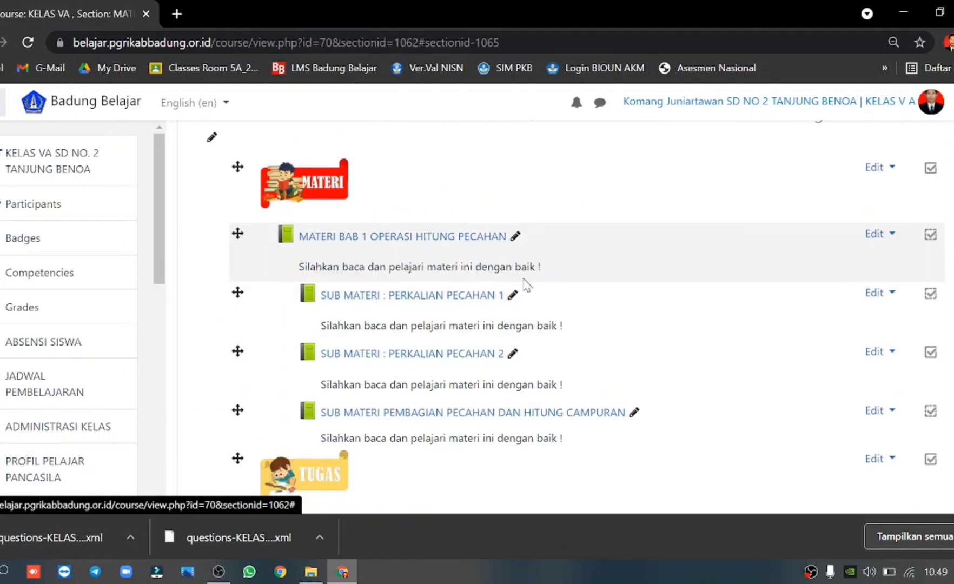
scroll(525, 284, down, 15)
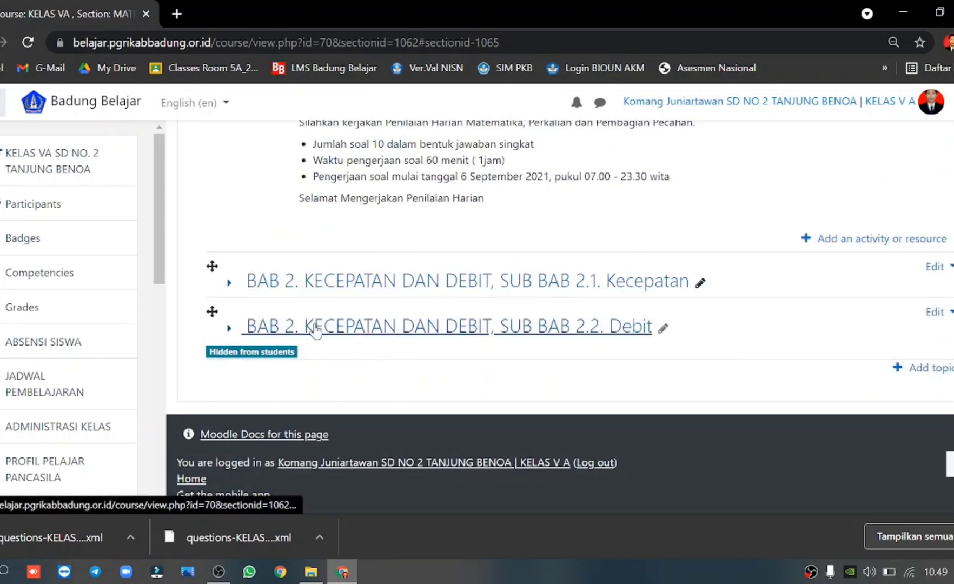
click(400, 283)
scroll(400, 286, down, 6)
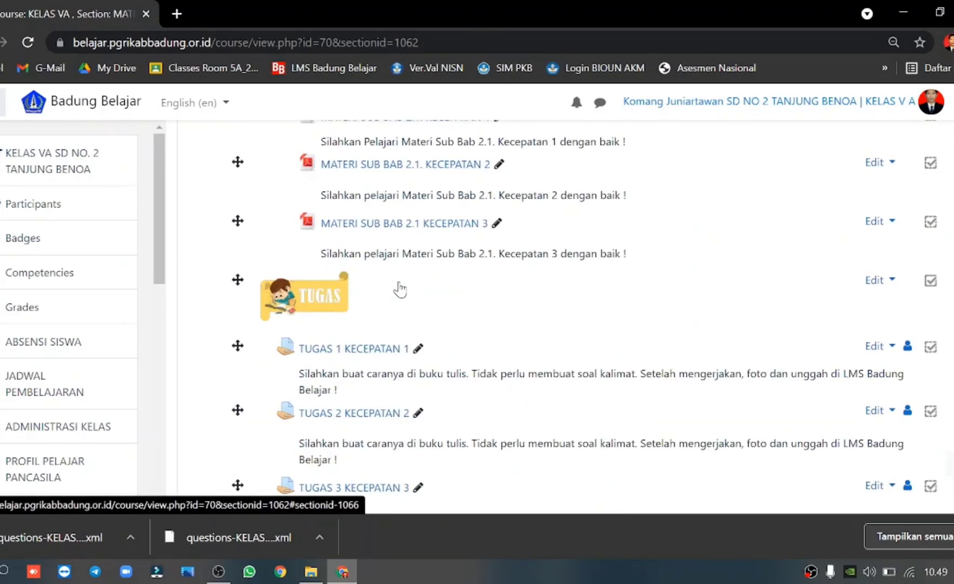
scroll(400, 289, down, 8)
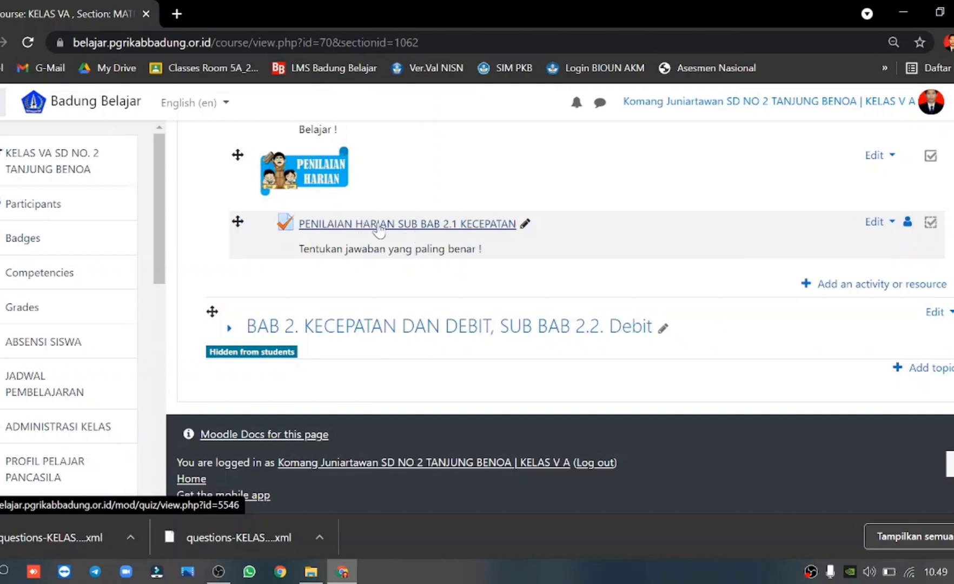
click(468, 227)
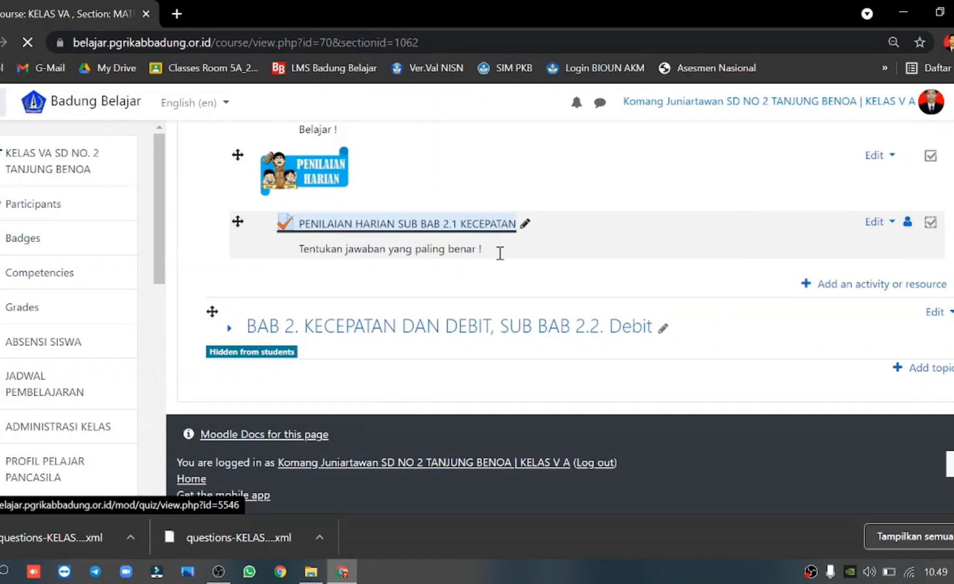
scroll(653, 316, down, 5)
scroll(670, 315, up, 4)
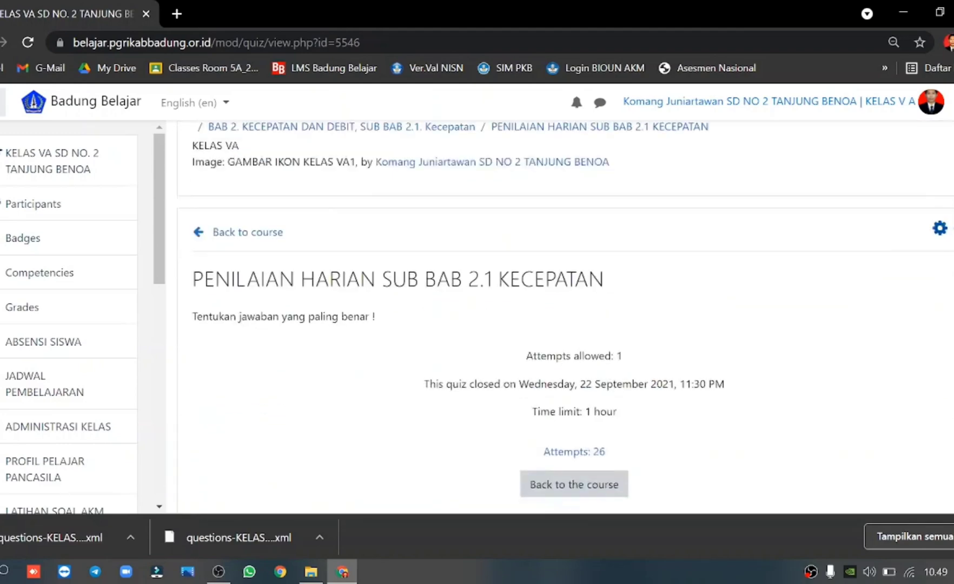
Open the question bank's export page for the Kecepatan quiz.
click(940, 228)
scroll(919, 379, down, 3)
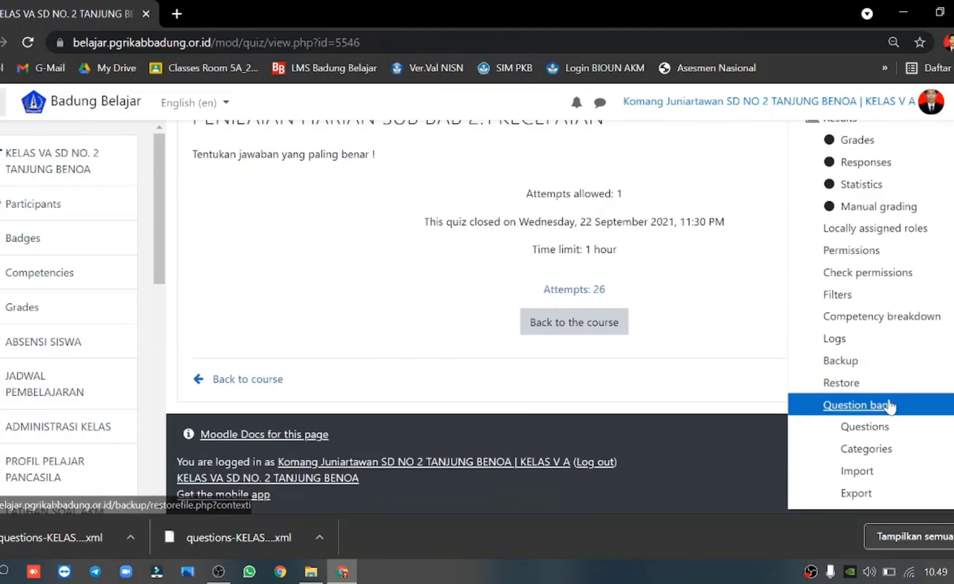
click(878, 491)
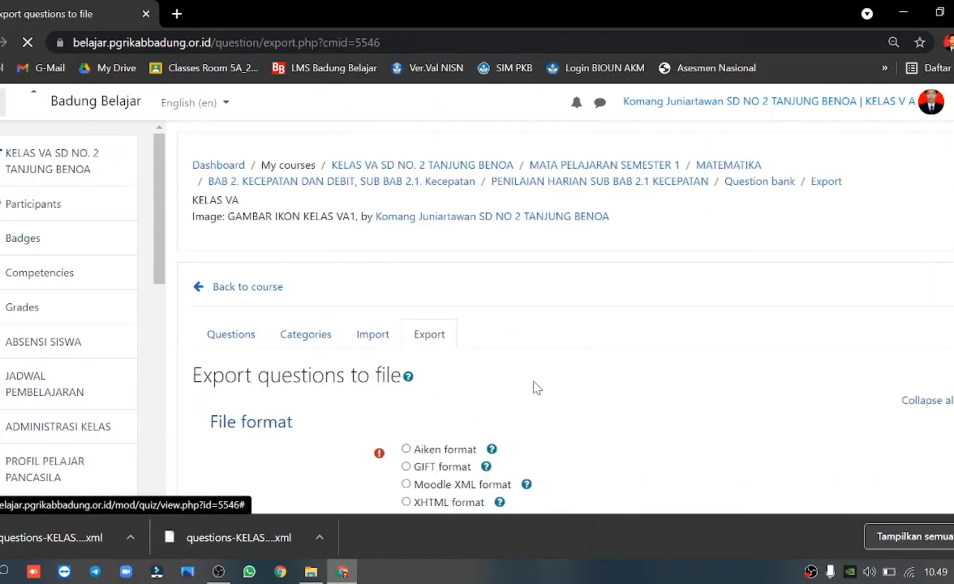
Export the category "Setelan bawaan untuk PENILAIAN HARIAN SUB BAB 2.1 KECEPATAN" to a file in Moodle XML format.
scroll(534, 386, down, 4)
click(438, 246)
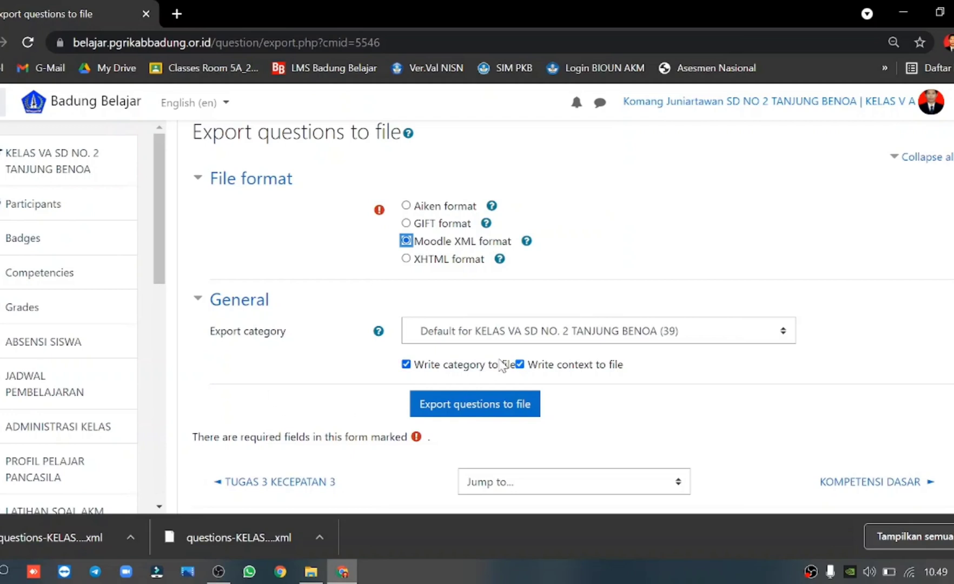
click(521, 337)
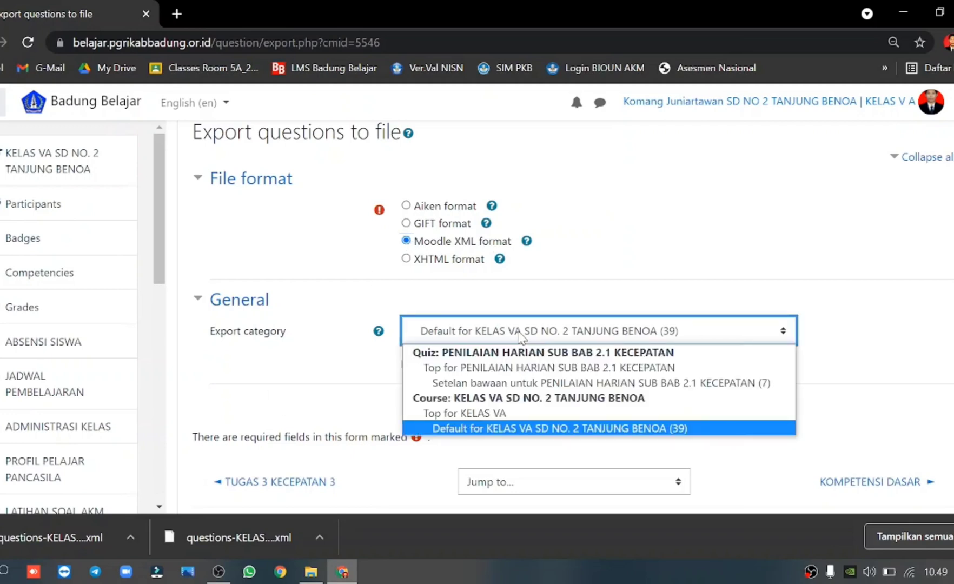
click(653, 385)
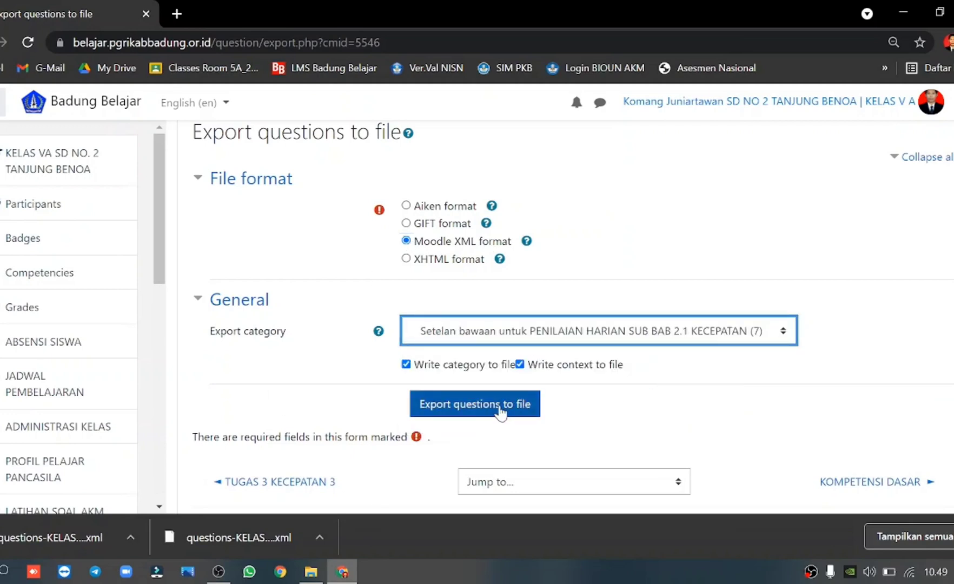
click(451, 412)
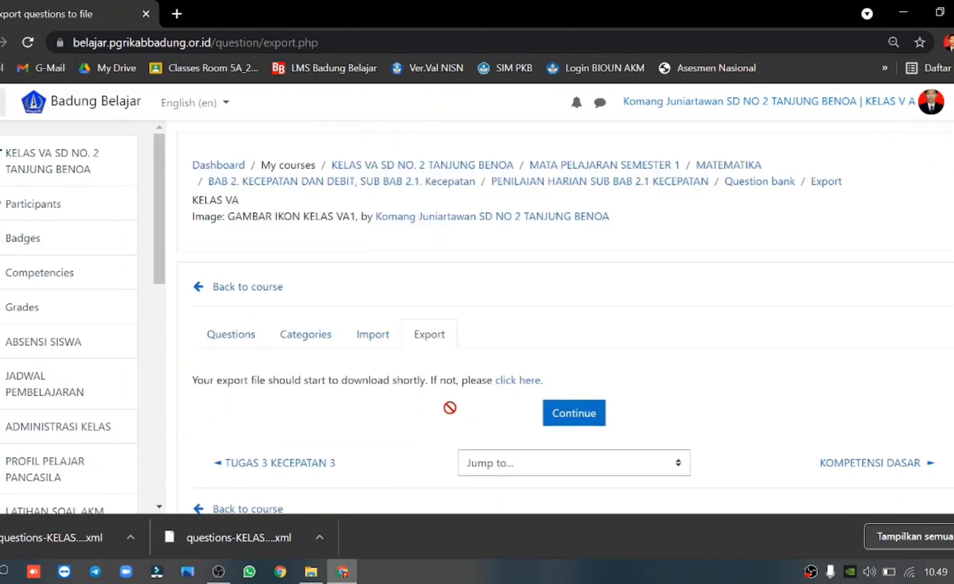
scroll(450, 407, down, 2)
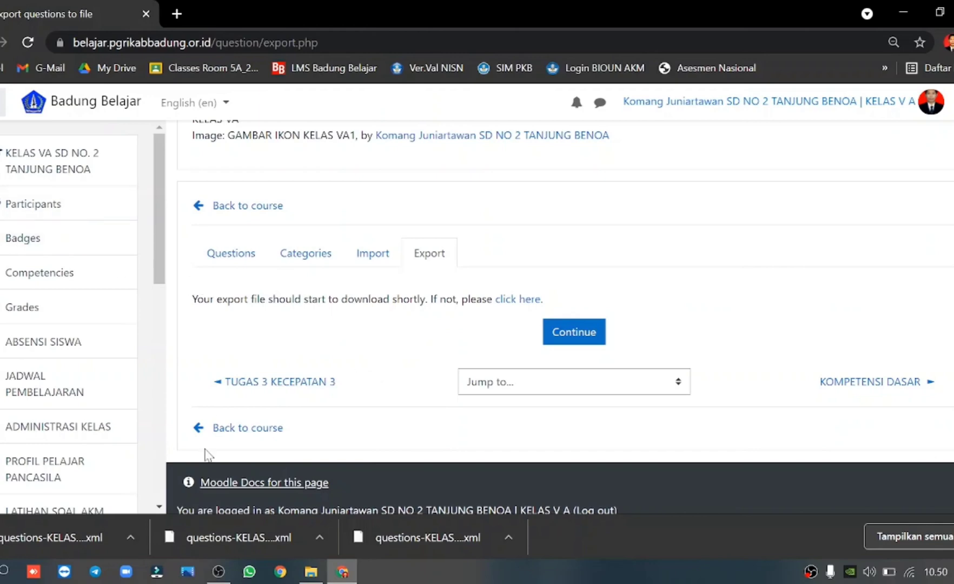
Switch to File Explorer and create a new folder named Matematika in Downloads.
click(318, 575)
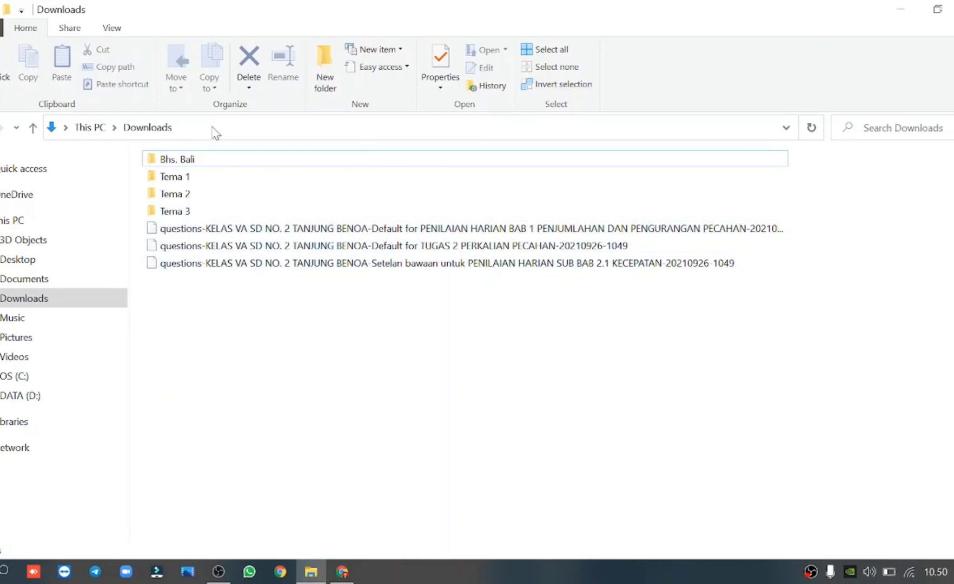
click(7, 11)
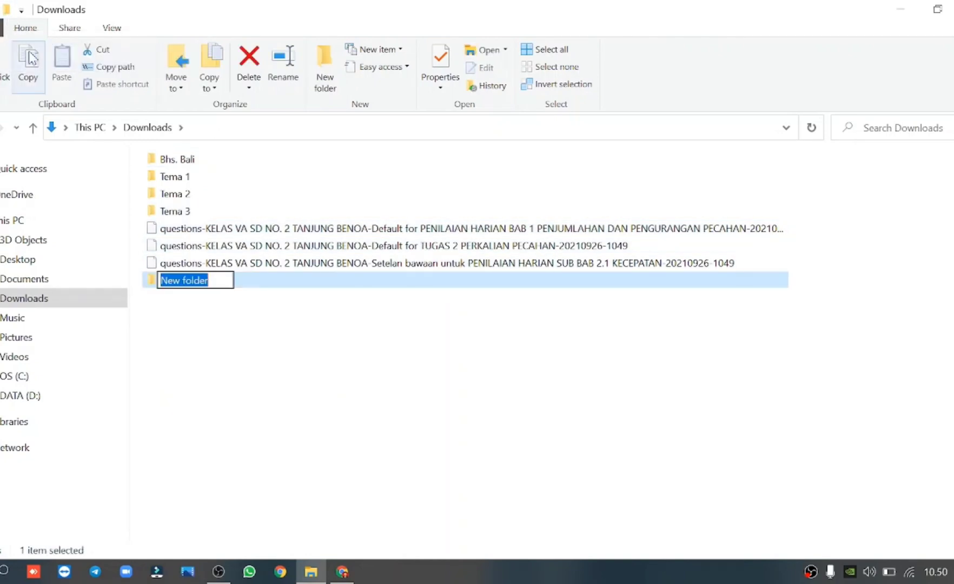
text(M)
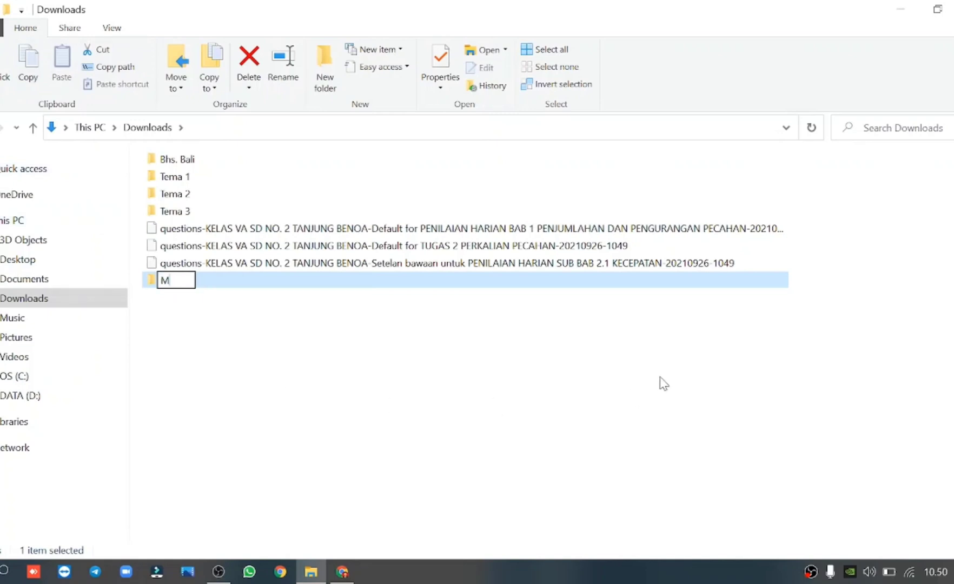
text(atematika)
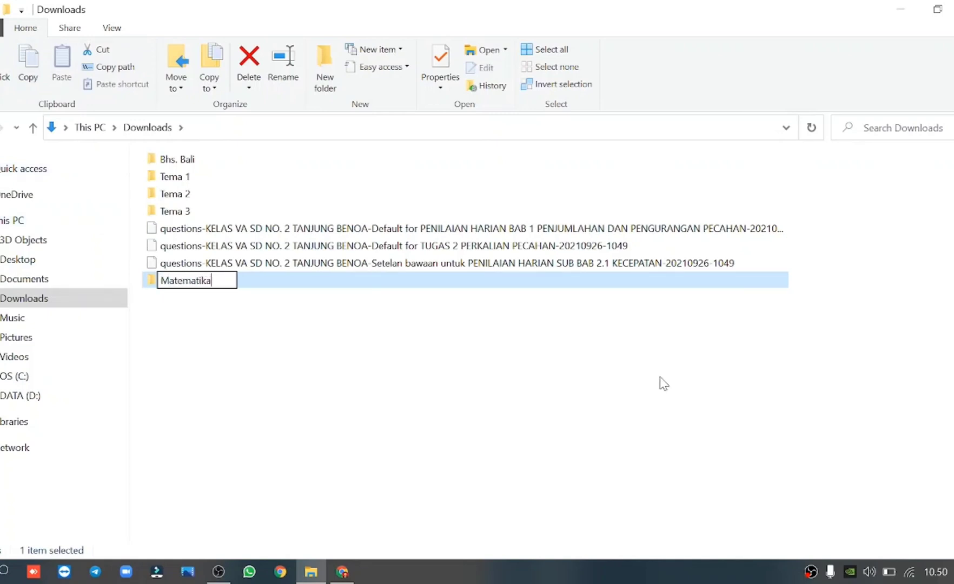
click(553, 373)
Move the three exported question files into the Matematika folder and open that folder.
click(468, 232)
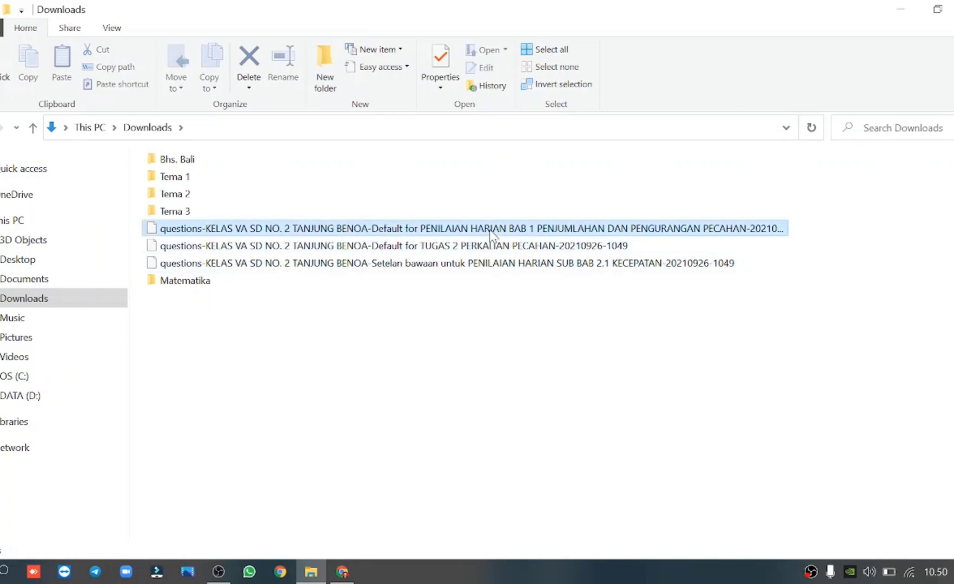
key(shift+Down)
key(shift+Down)
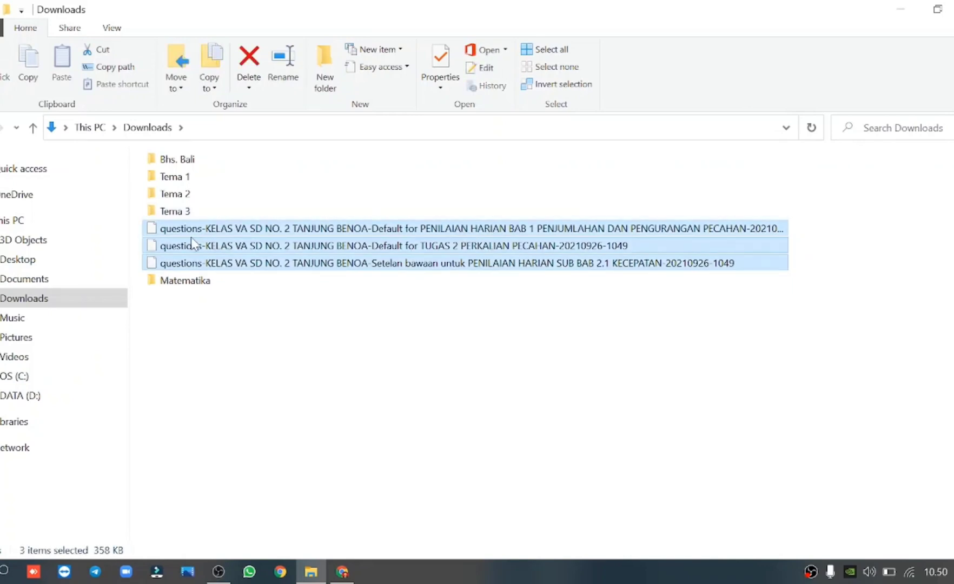
drag(171, 253, 177, 287)
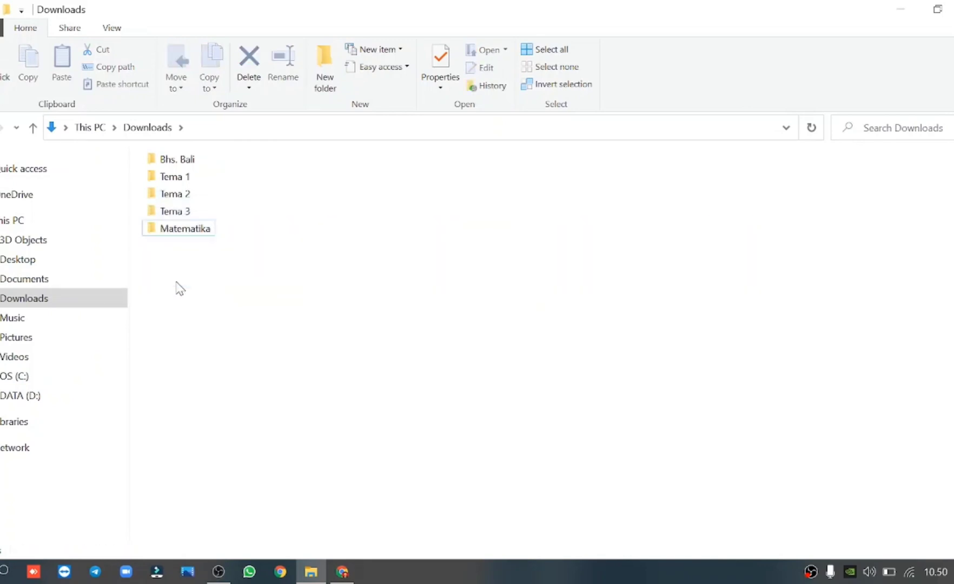
click(188, 228)
double_click(190, 230)
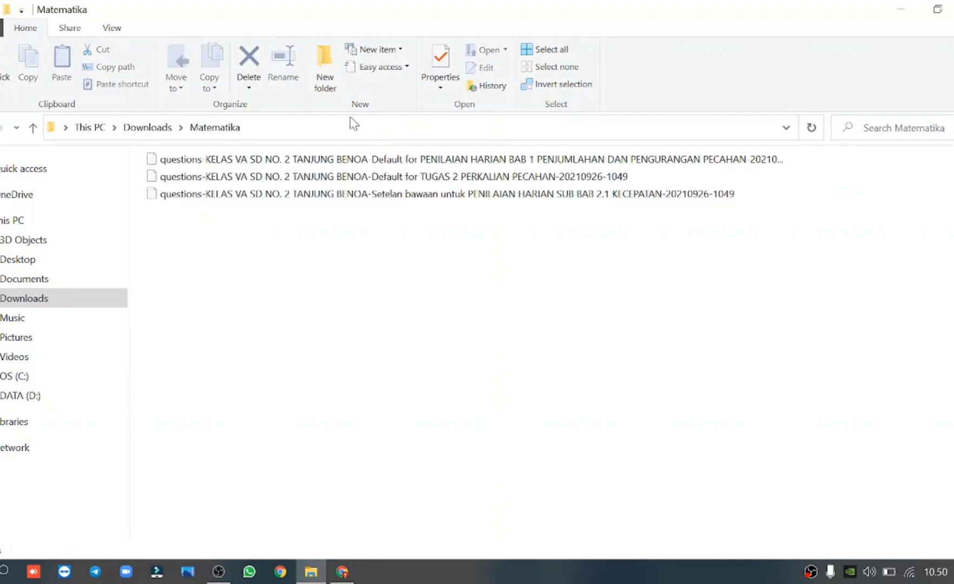
click(113, 28)
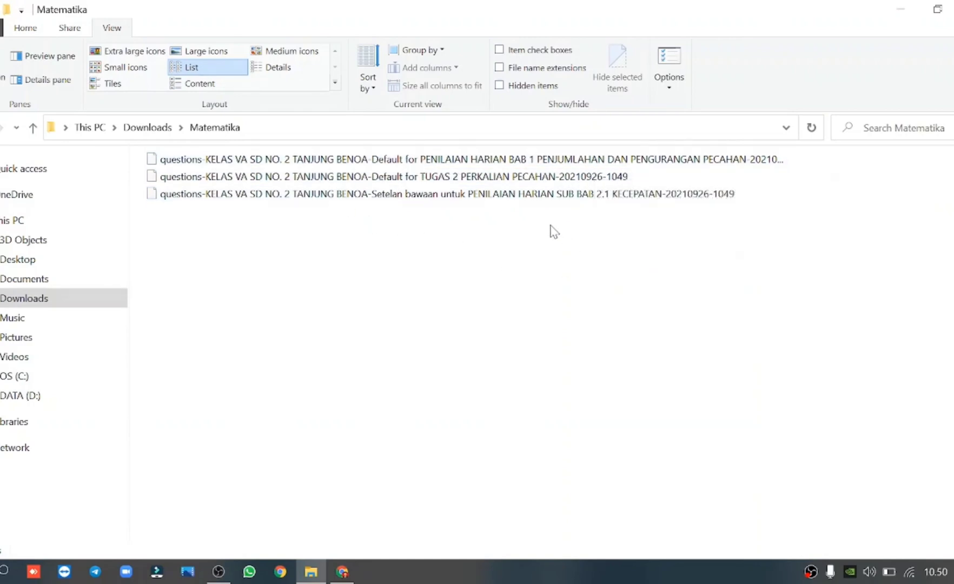
Rename the second exported file, replacing "TUGAS 2 PERKALIAN PECAHAN" in its name with "PENILAIAN HARIAN BAB 1 PERKALIAN DAN PEMBAGIAN PECAHAN".
click(539, 184)
right_click(530, 183)
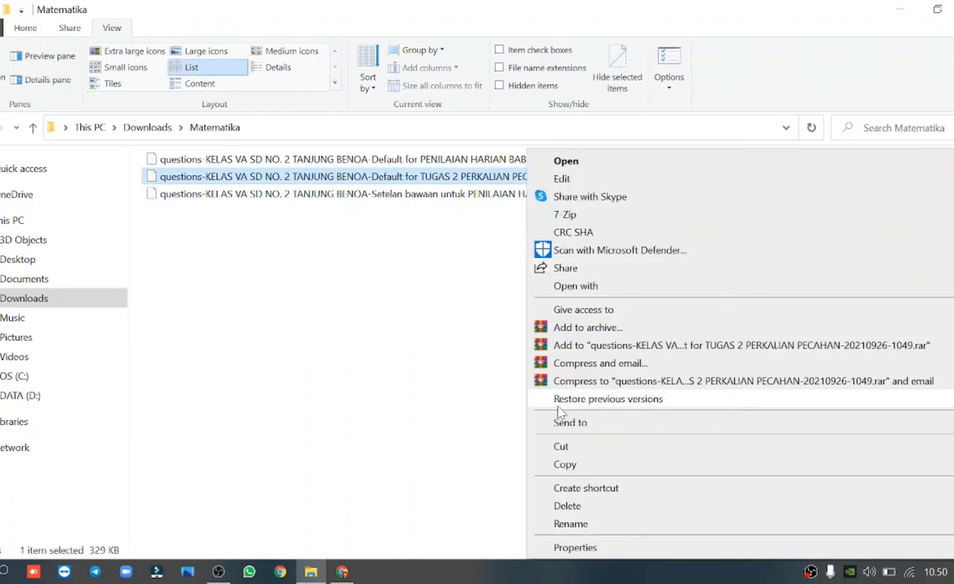
click(583, 533)
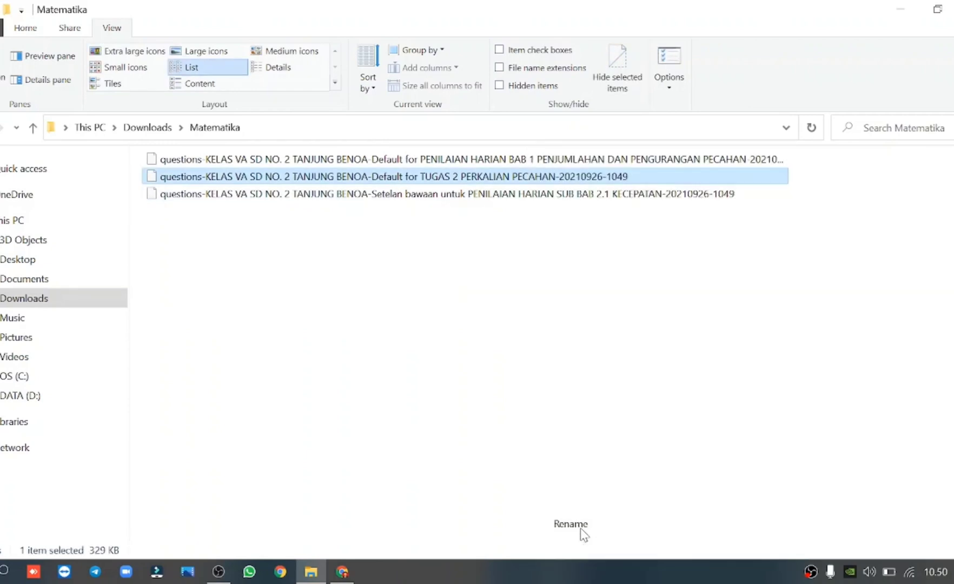
click(425, 176)
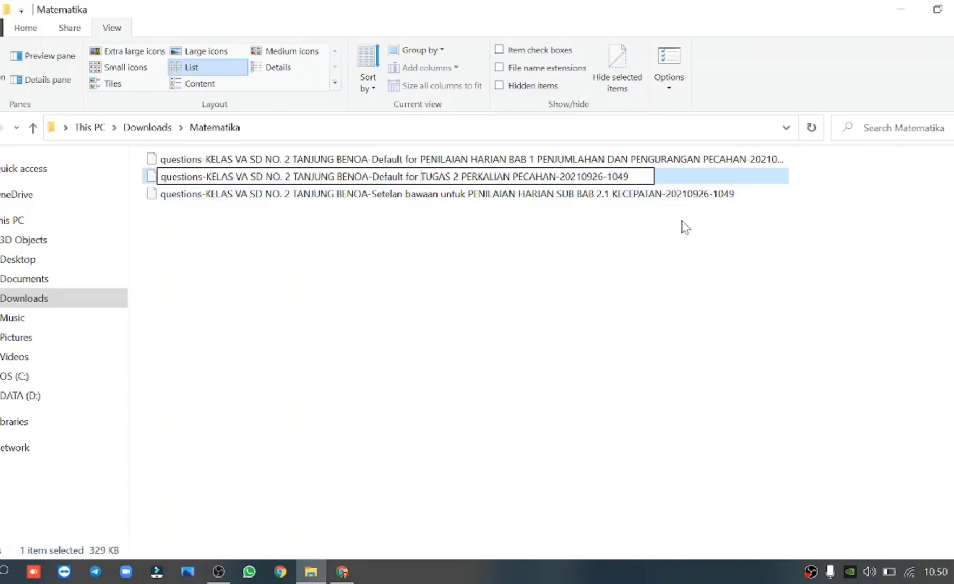
key(Delete)
key(Delete)
key(Delete)
key(Delete)
key(Delete)
key(Delete)
key(Delete)
key(Delete)
key(Delete)
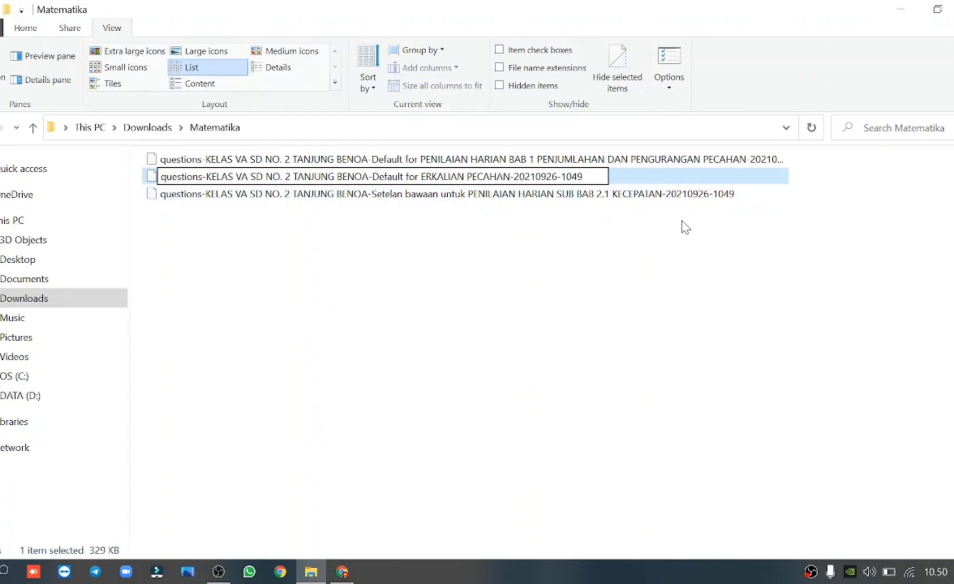
key(Delete)
key(Delete)
key(Delete)
key(Delete)
key(Delete)
key(Delete)
key(Delete)
key(Delete)
key(Delete)
key(Delete)
key(Delete)
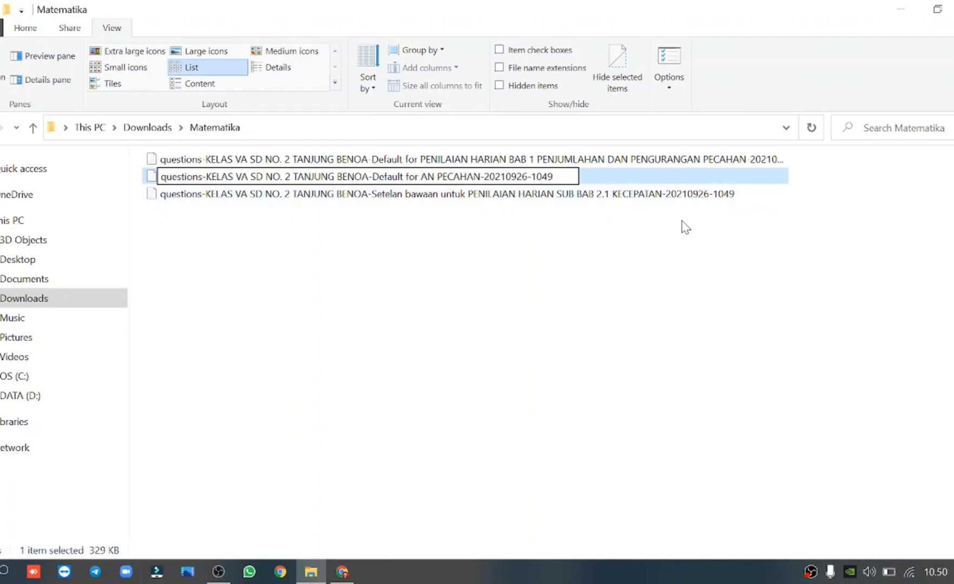
key(Delete)
key(Delete)
key(Delete)
key(Delete)
key(Delete)
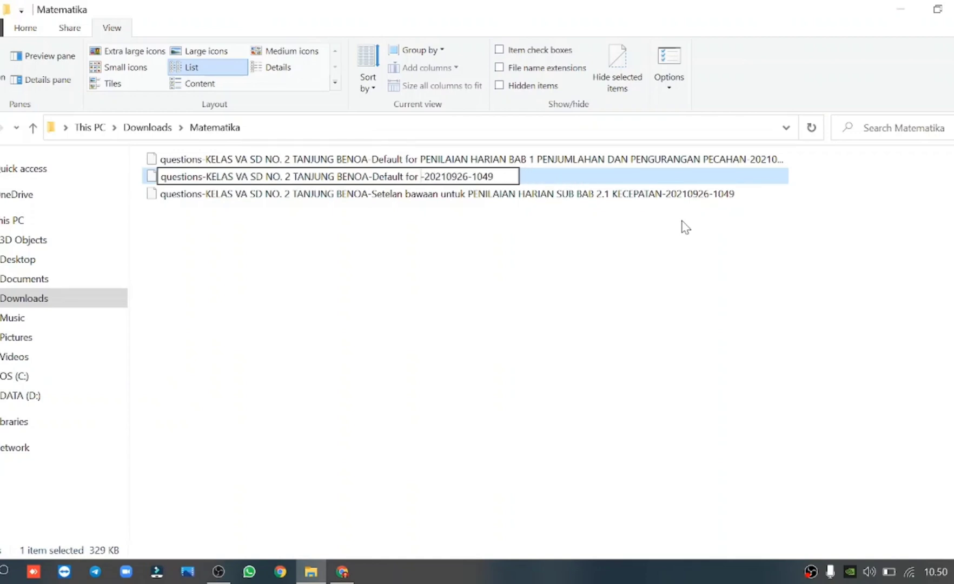
text(PENI)
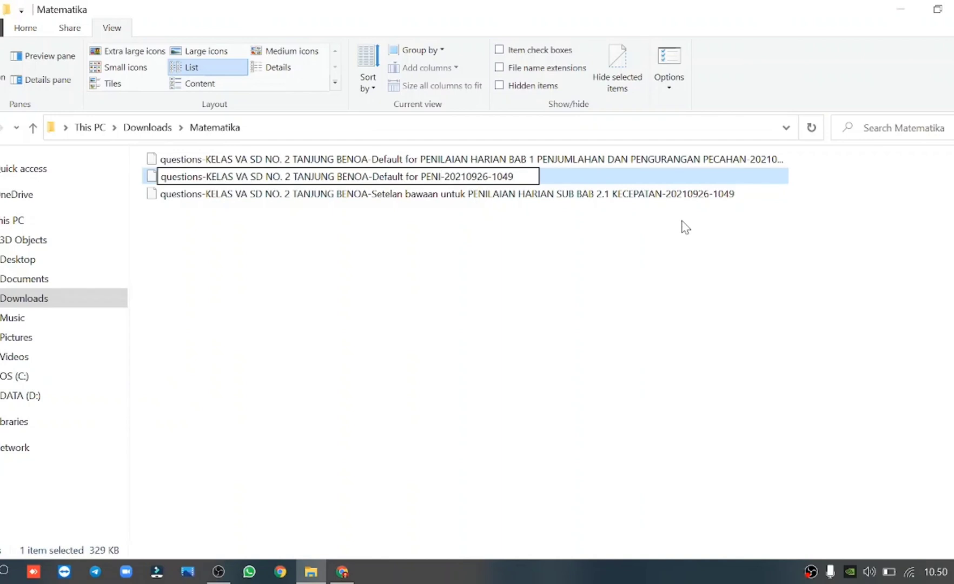
text(LAIAN )
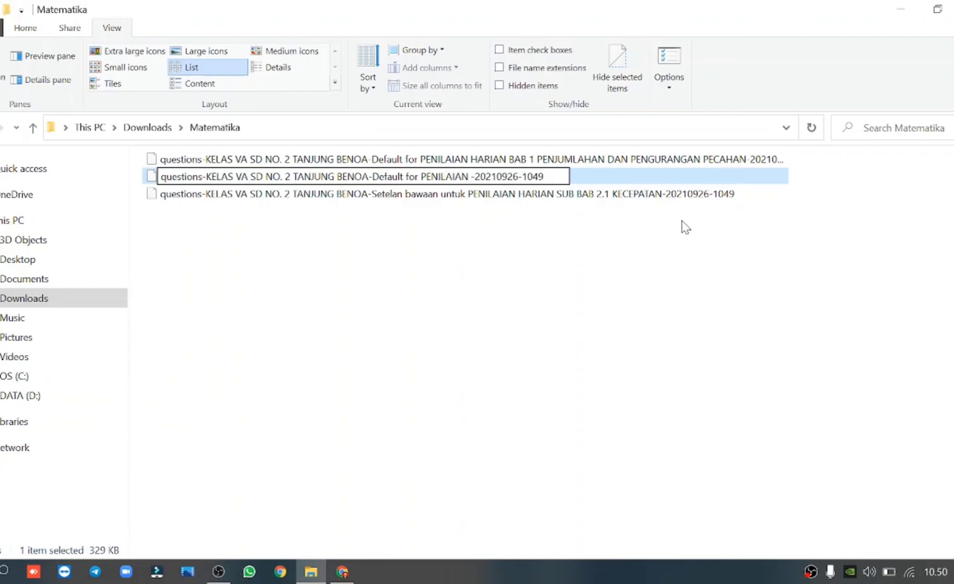
text(HARIAN )
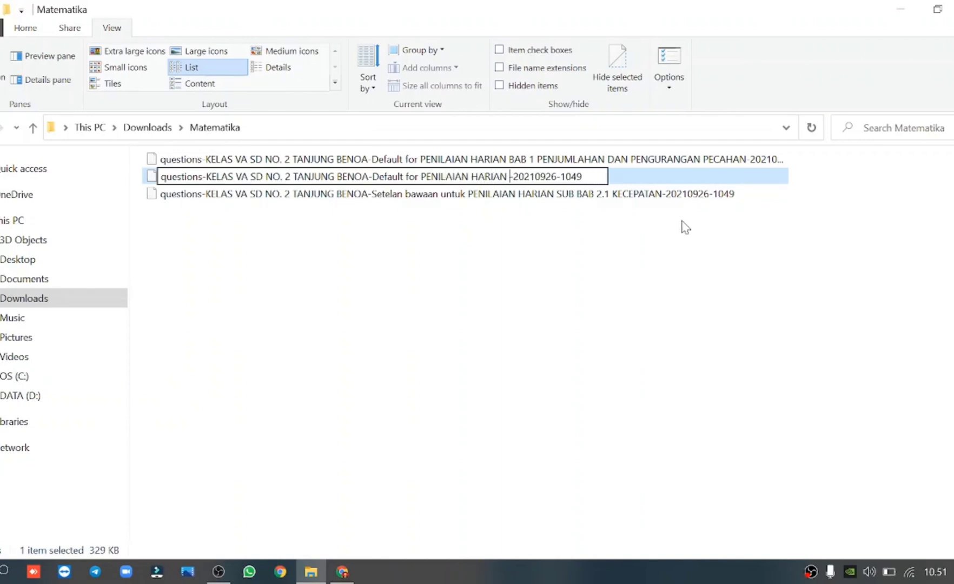
text(BAB)
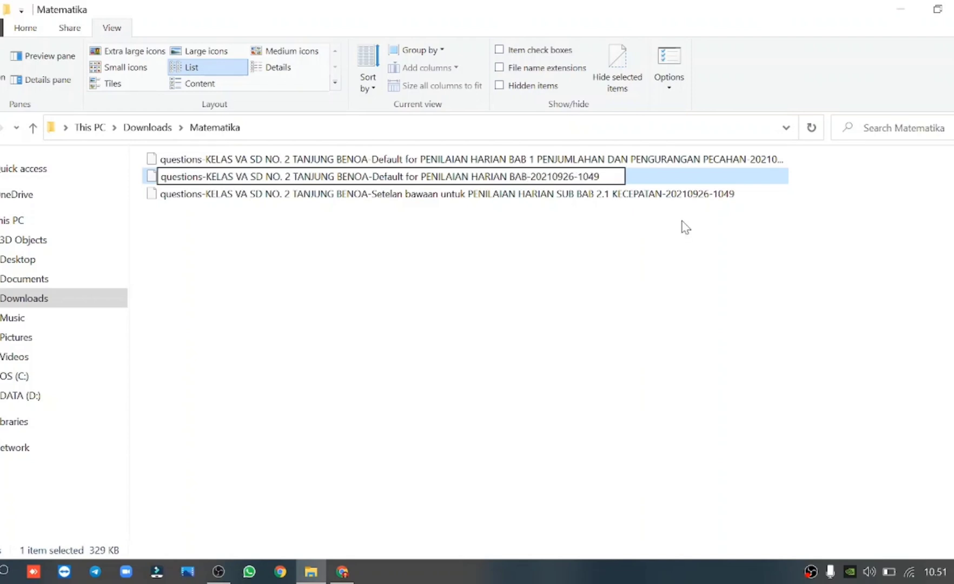
text( 1 )
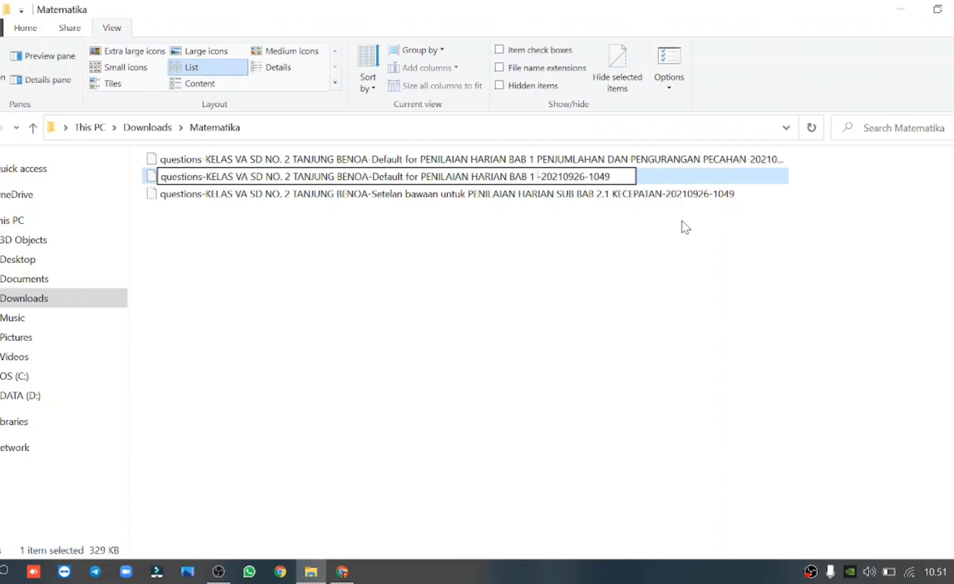
text(PERKALIAN D)
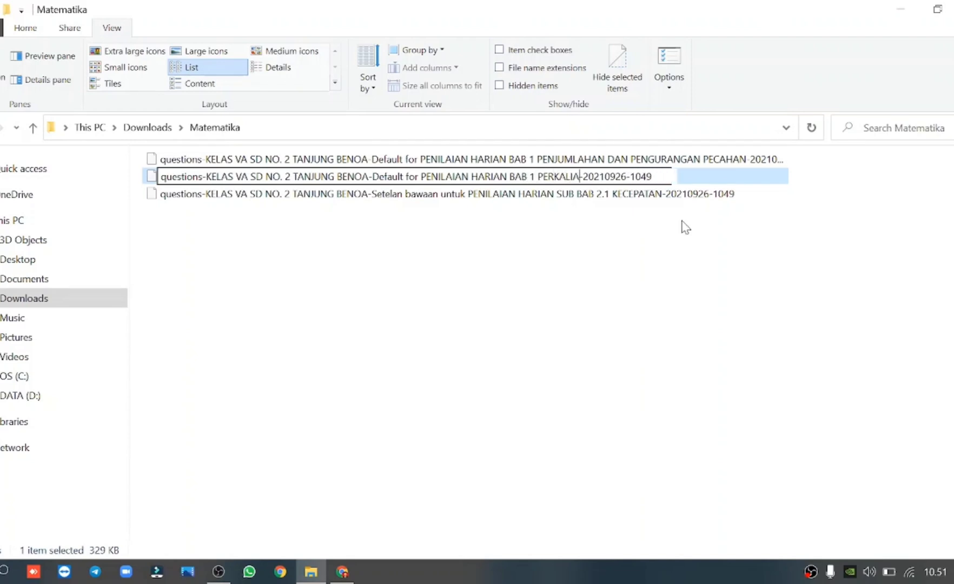
text(AN PEMBAG)
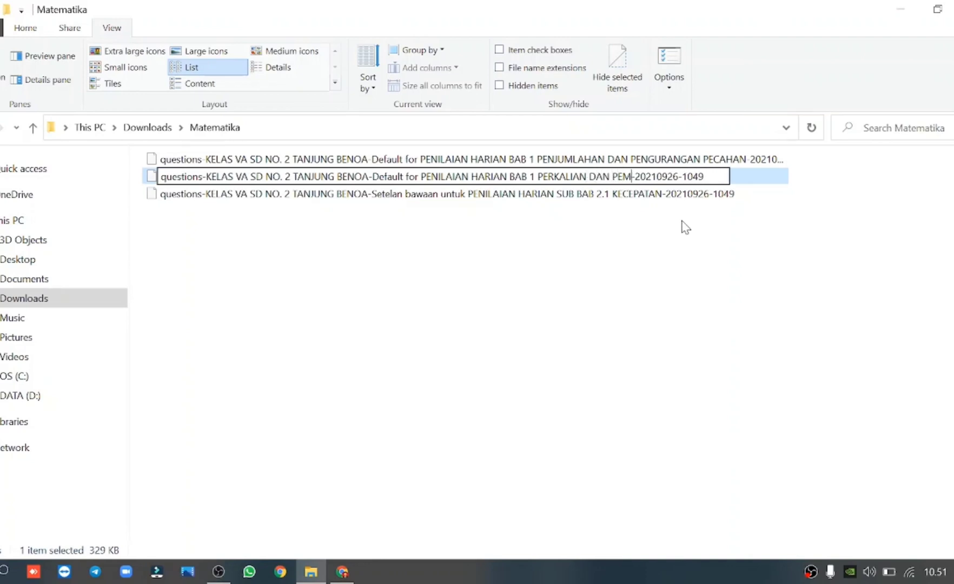
text(IAN PECAH)
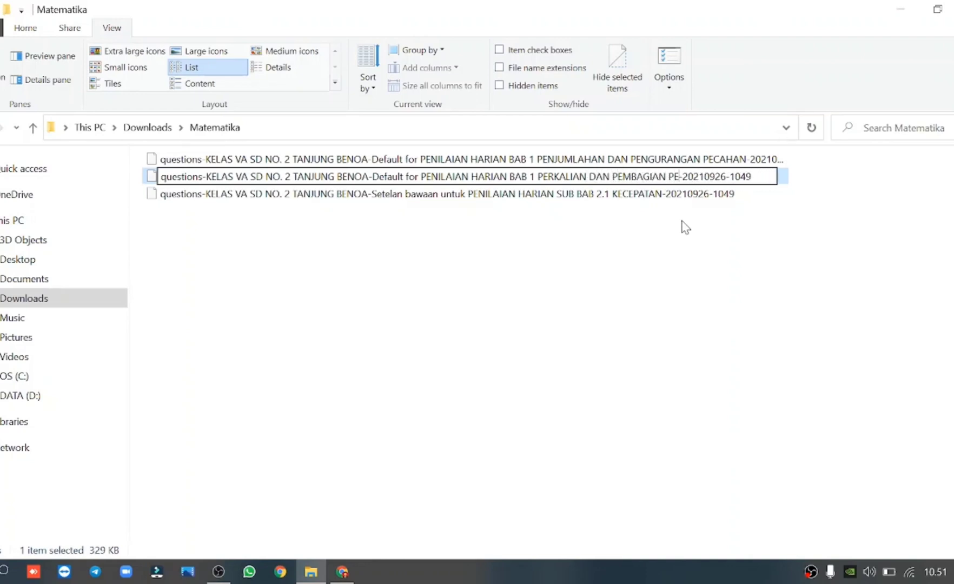
text(AN)
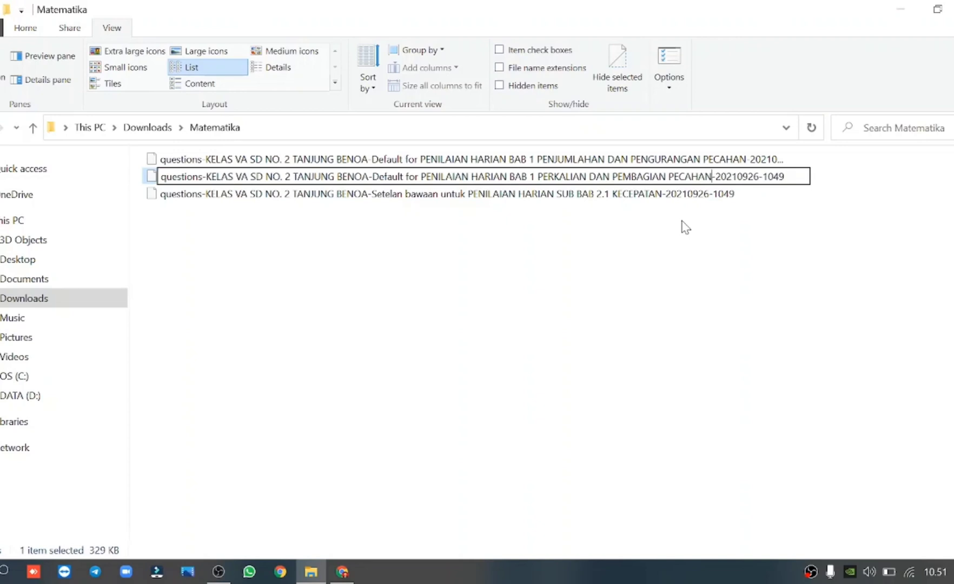
key(Return)
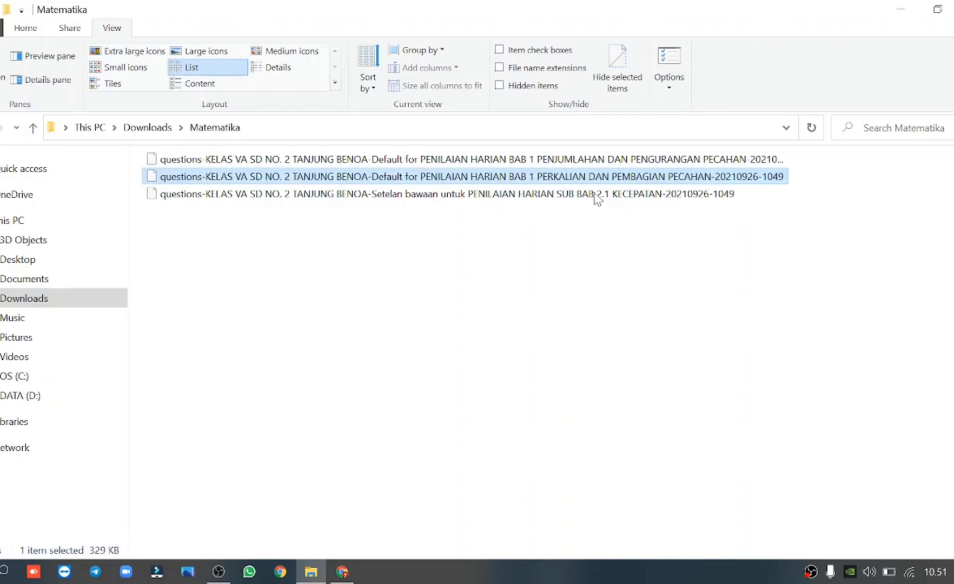
click(603, 371)
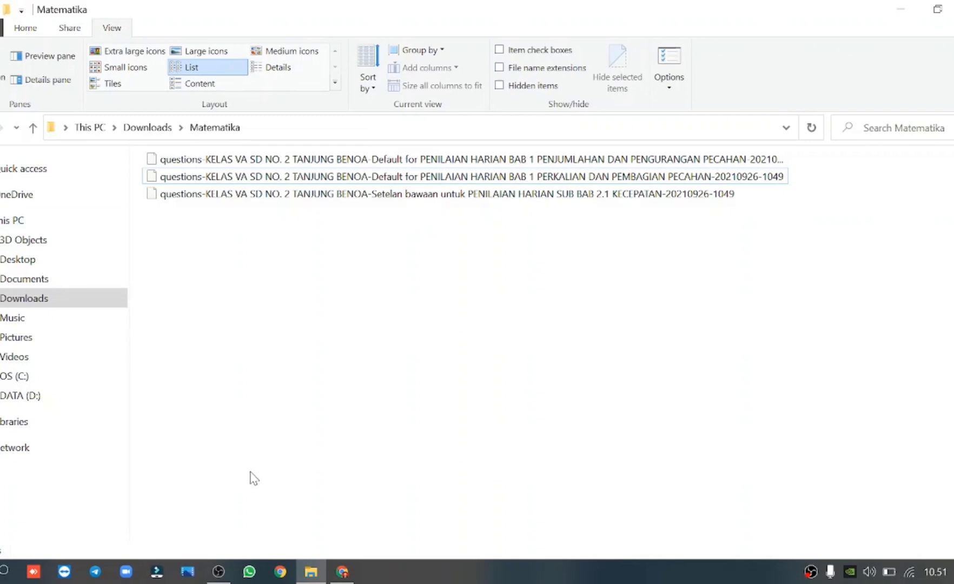
Switch to Chrome and open the PENILAIAN TENGAH SEMESTER I section under MATA PELAJARAN SEMESTER 1 in the KELAS VA course.
click(342, 572)
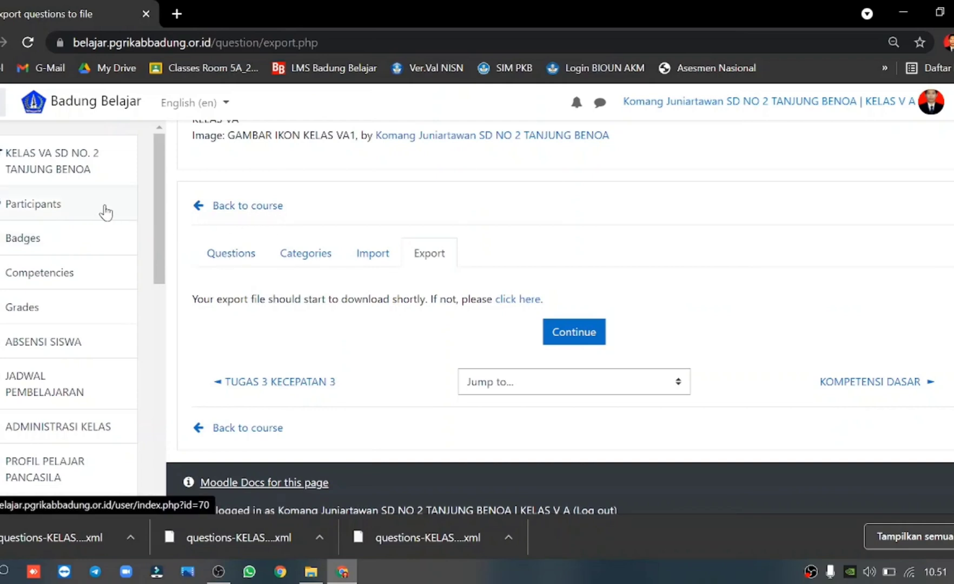
scroll(234, 243, up, 2)
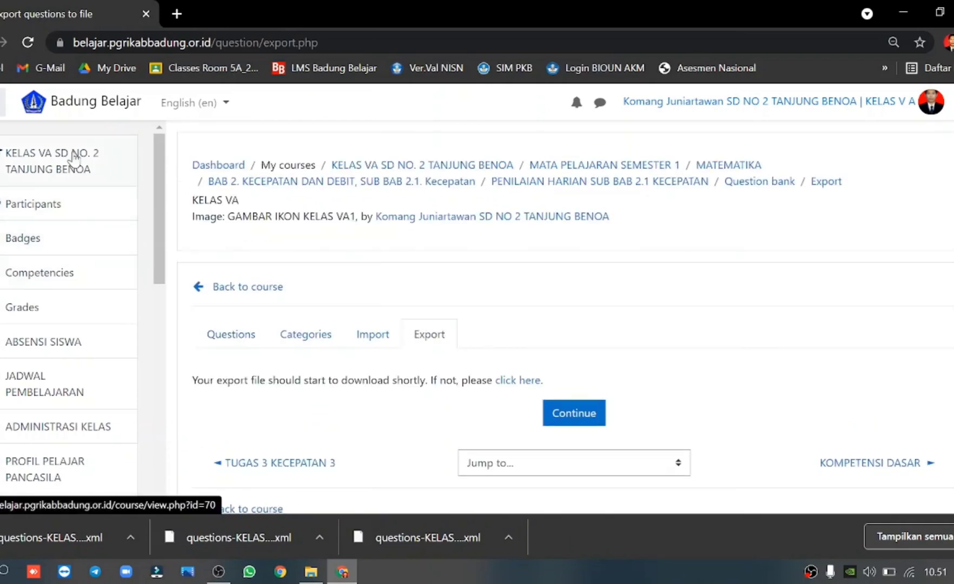
click(75, 160)
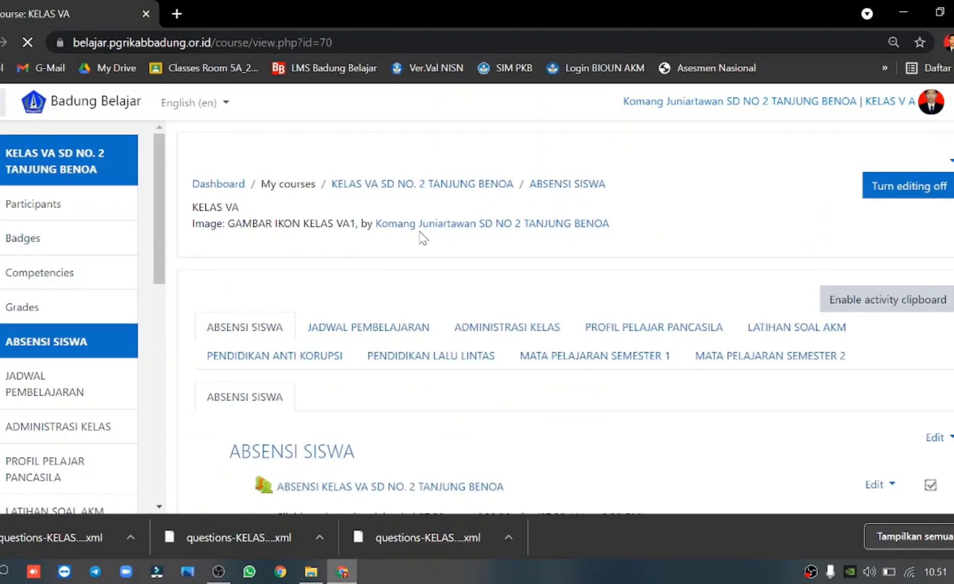
scroll(420, 237, down, 3)
click(622, 202)
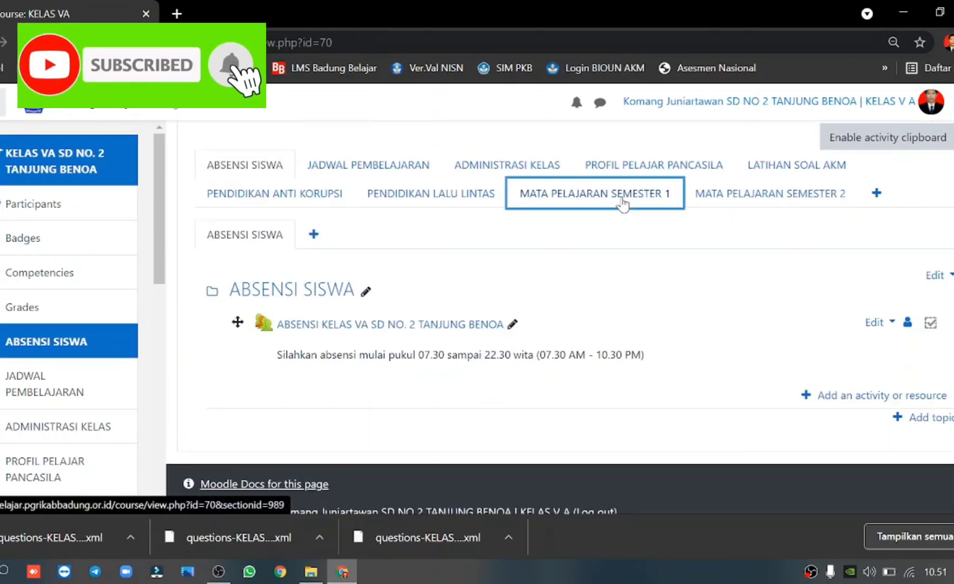
scroll(235, 388, down, 2)
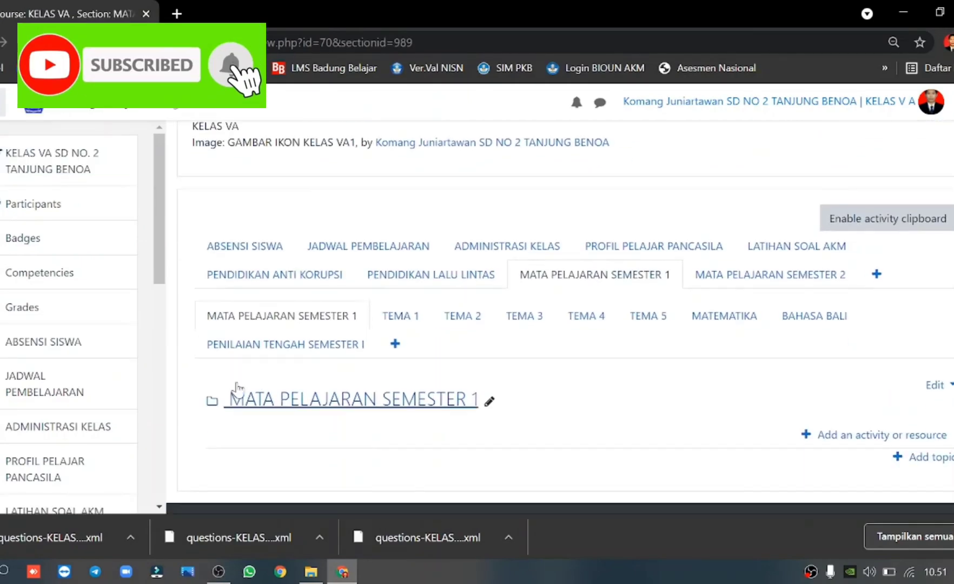
click(291, 350)
Open the quiz PENILAIAN TENGAH SEMESTER 1 MATEMATIKA from that section.
scroll(363, 345, down, 3)
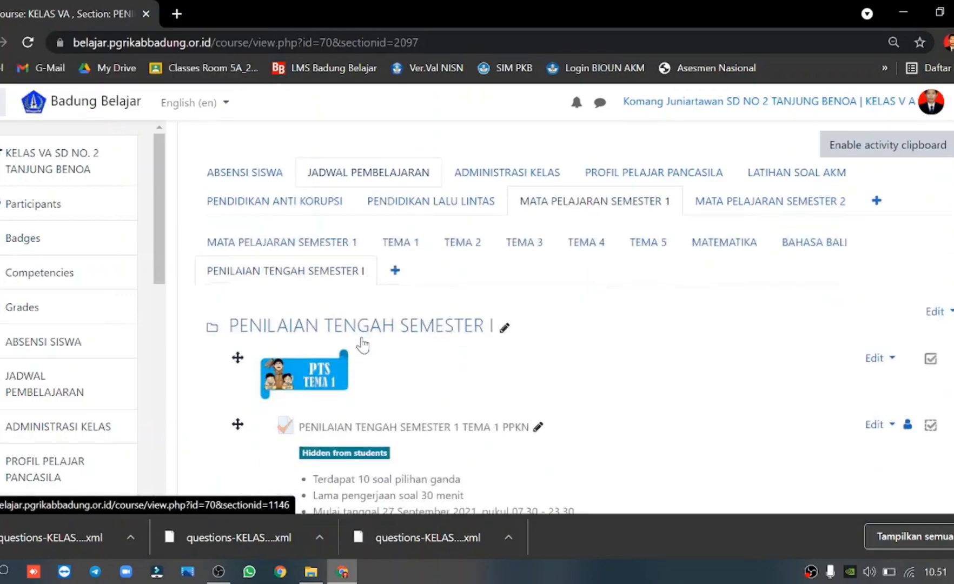
scroll(362, 345, down, 15)
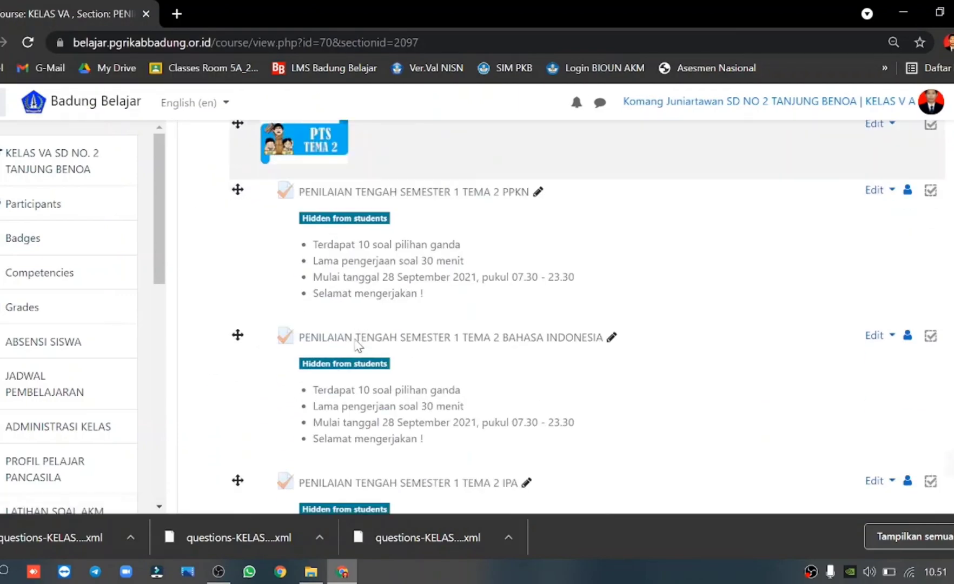
scroll(357, 345, down, 10)
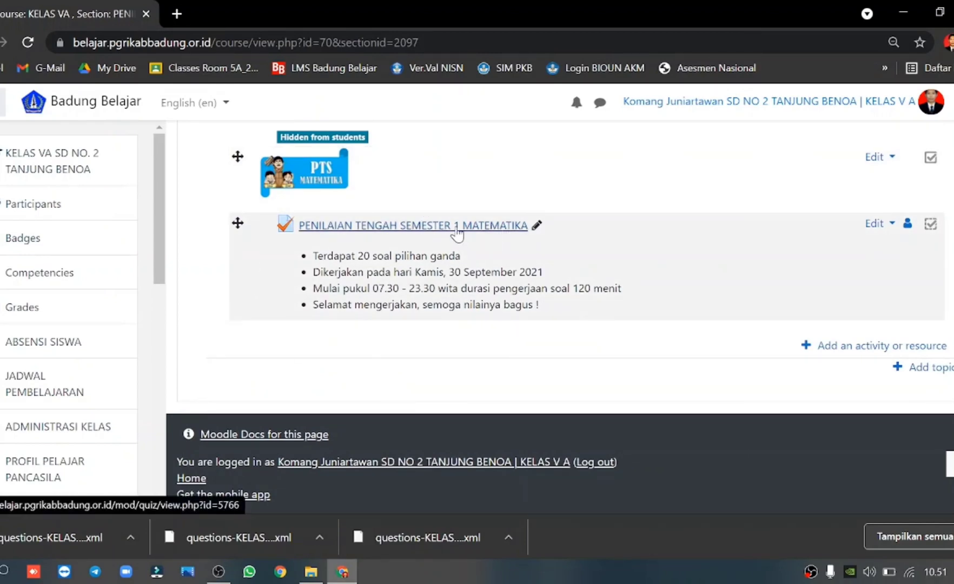
click(457, 226)
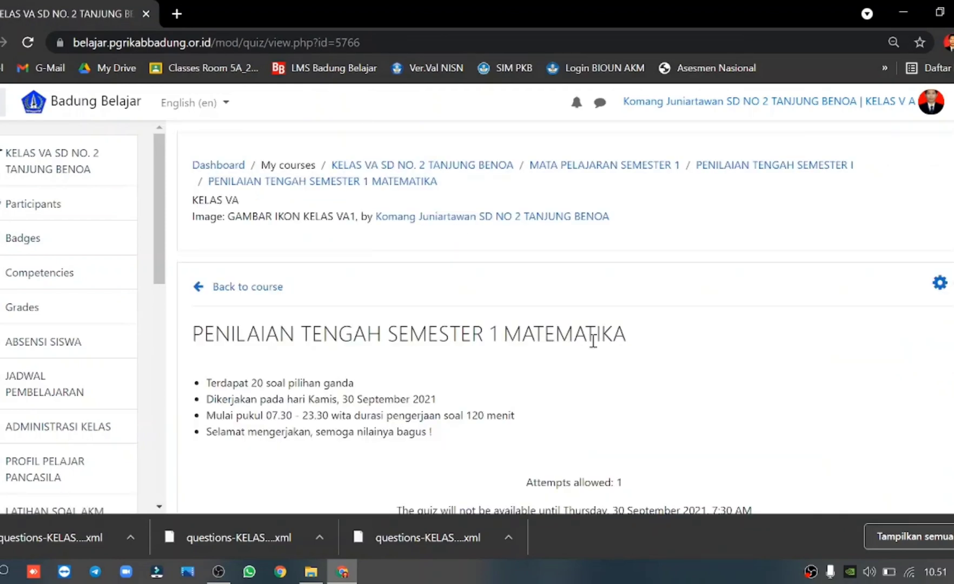
Open the question bank's import page for the PENILAIAN TENGAH SEMESTER 1 MATEMATIKA quiz.
click(944, 284)
scroll(952, 336, down, 4)
scroll(952, 340, down, 2)
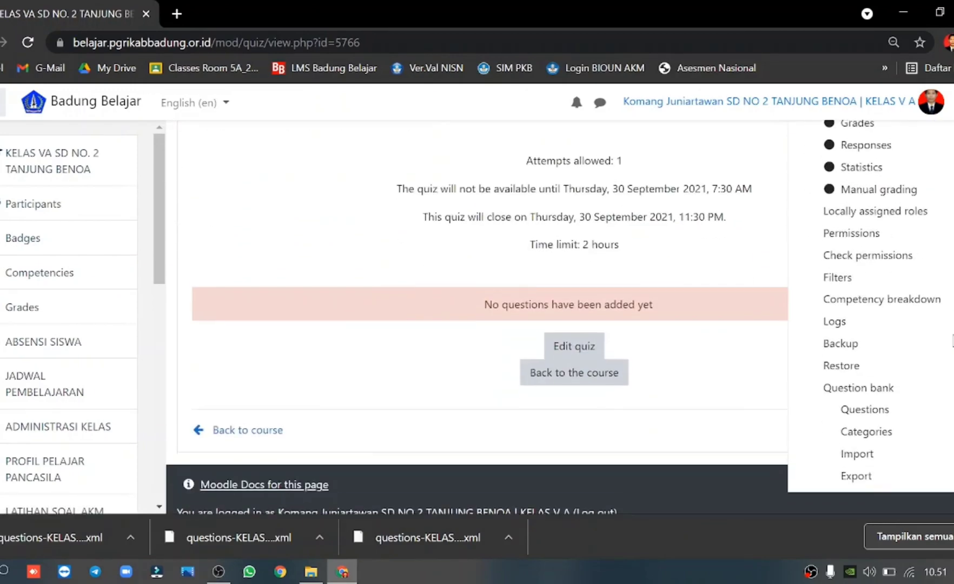
scroll(496, 320, up, 3)
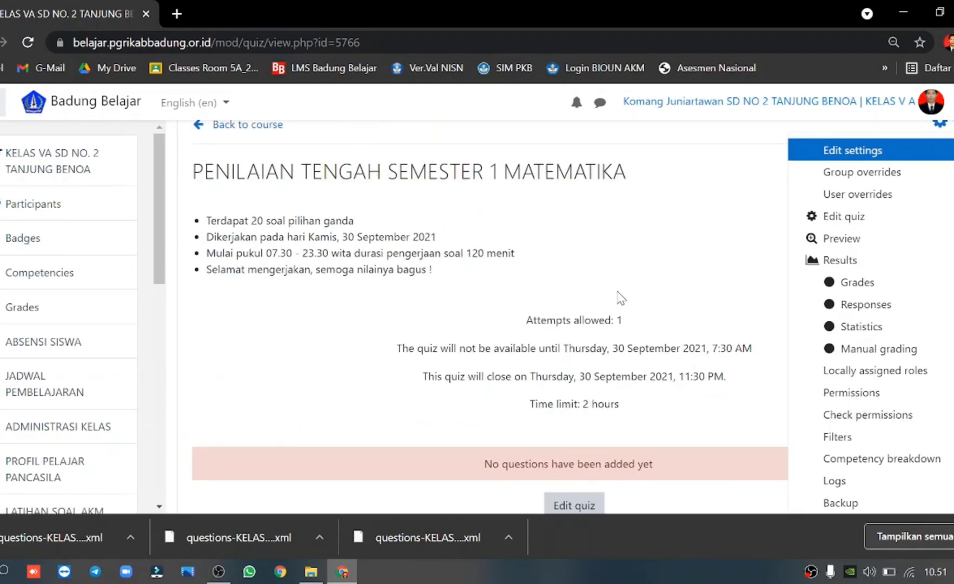
scroll(620, 296, down, 3)
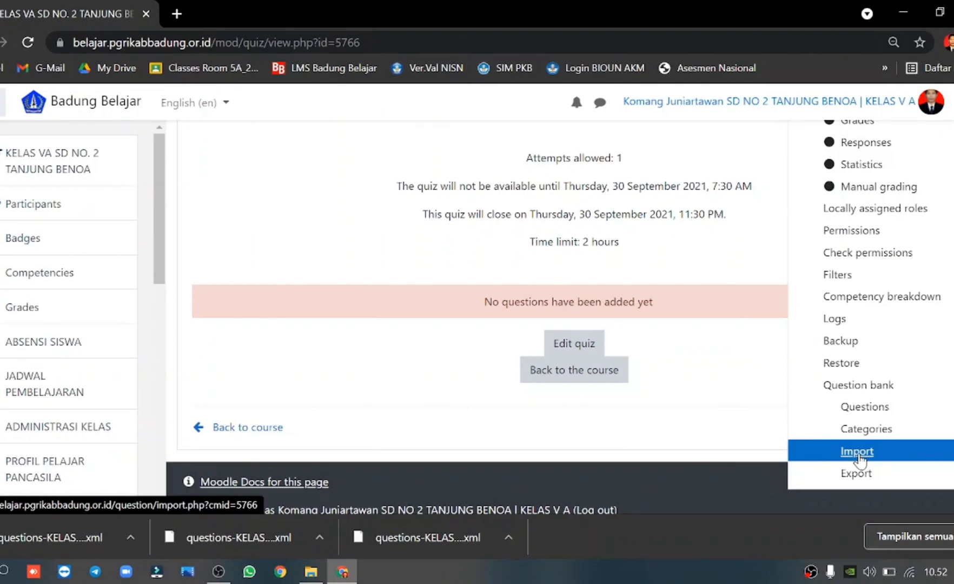
scroll(860, 459, up, 5)
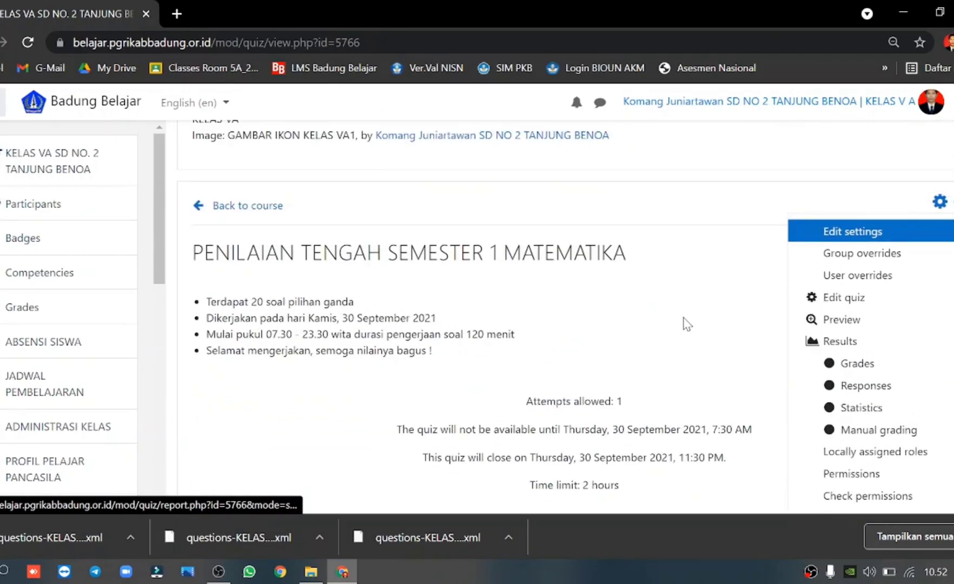
click(949, 210)
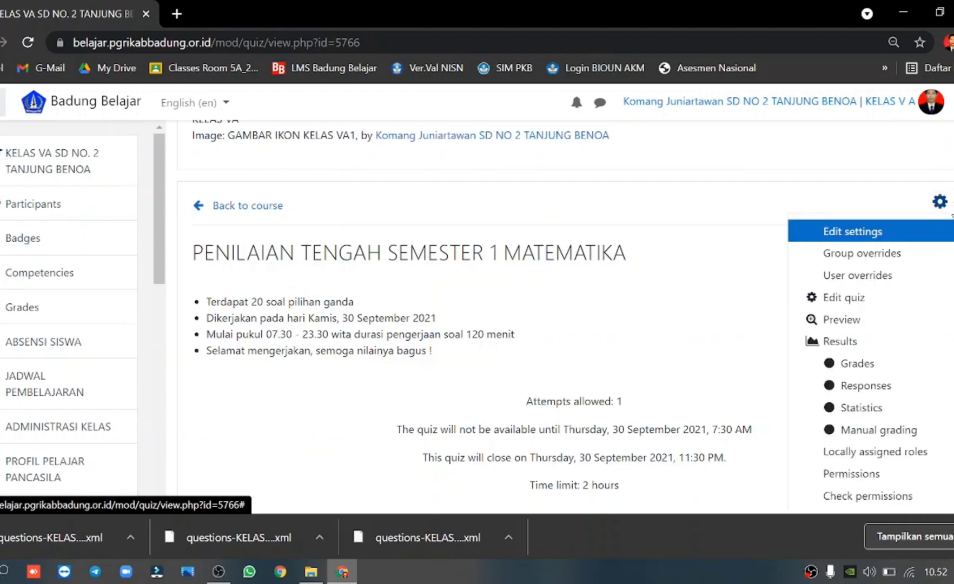
scroll(931, 336, down, 4)
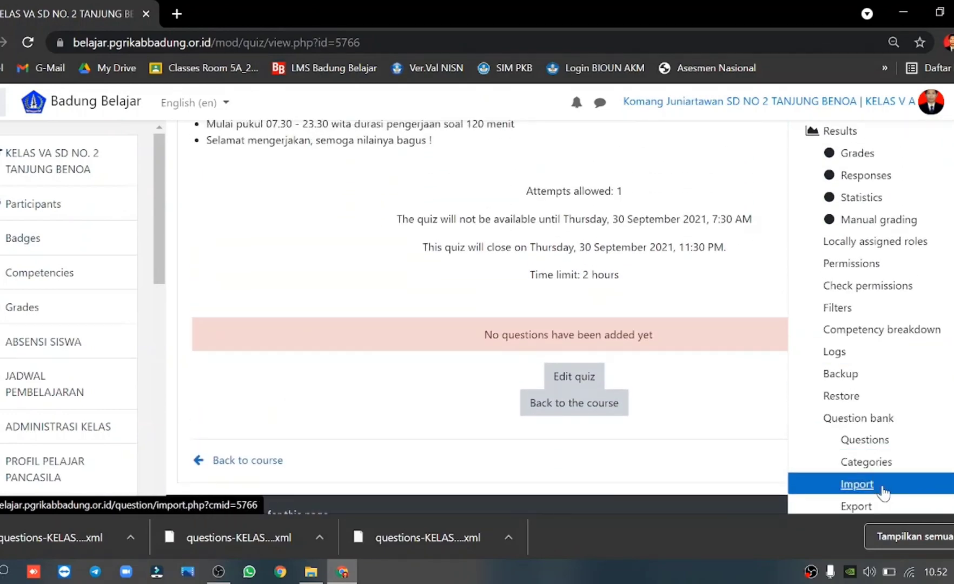
click(883, 490)
Set the file format for the question import to Moodle XML format.
scroll(746, 399, down, 3)
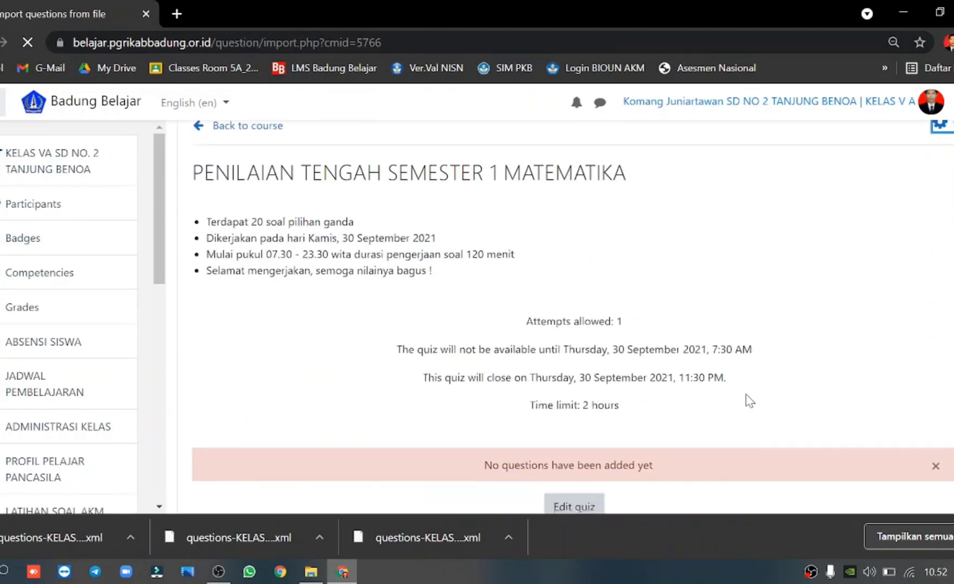
scroll(748, 400, down, 2)
scroll(749, 400, down, 1)
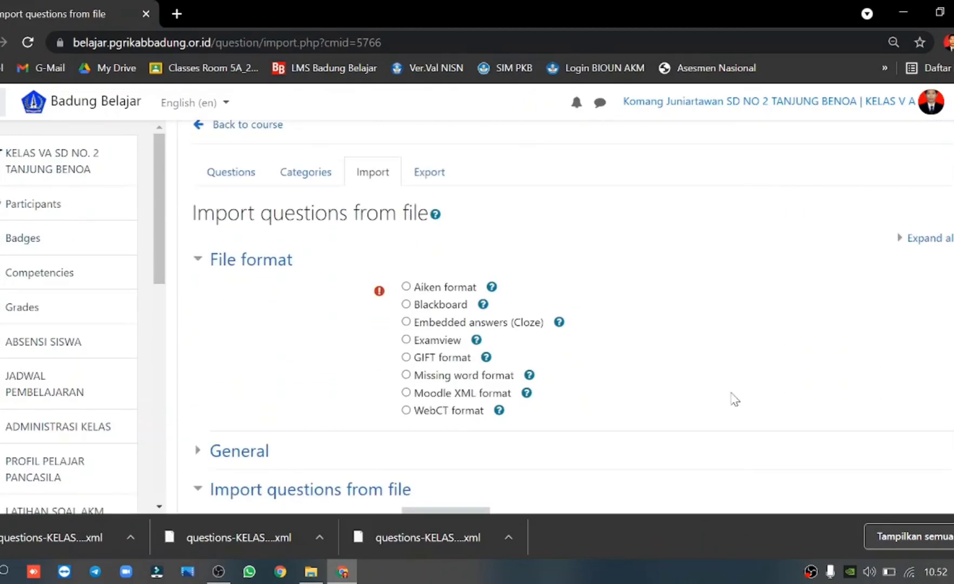
click(440, 399)
scroll(252, 342, down, 5)
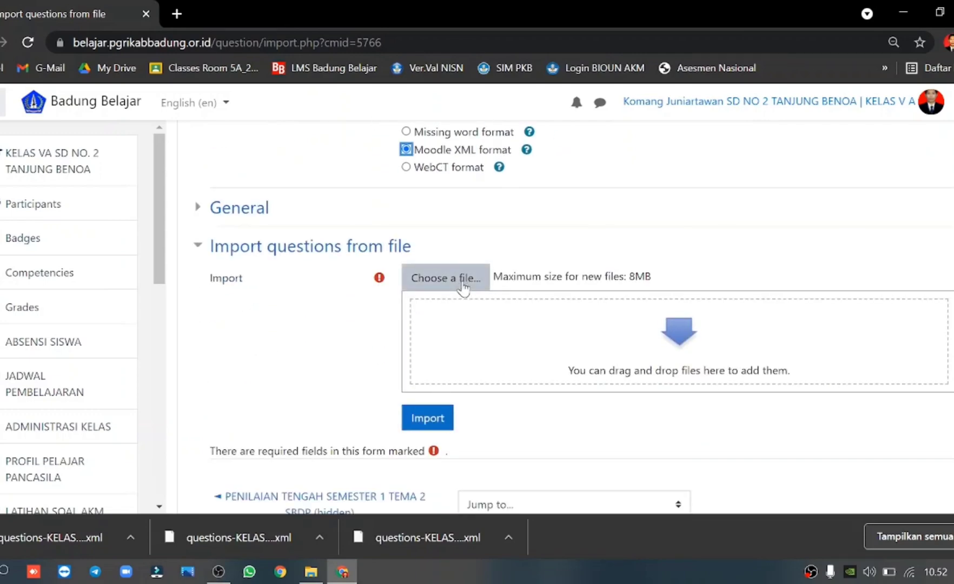
Browse to the Matematika folder in Downloads for the import file and show its files as a list with long names.
click(463, 286)
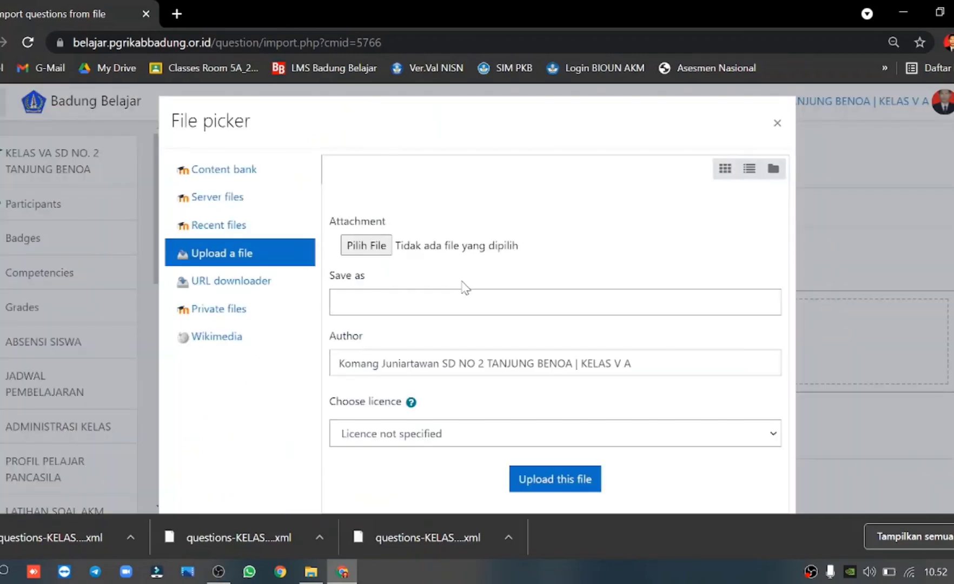
click(368, 249)
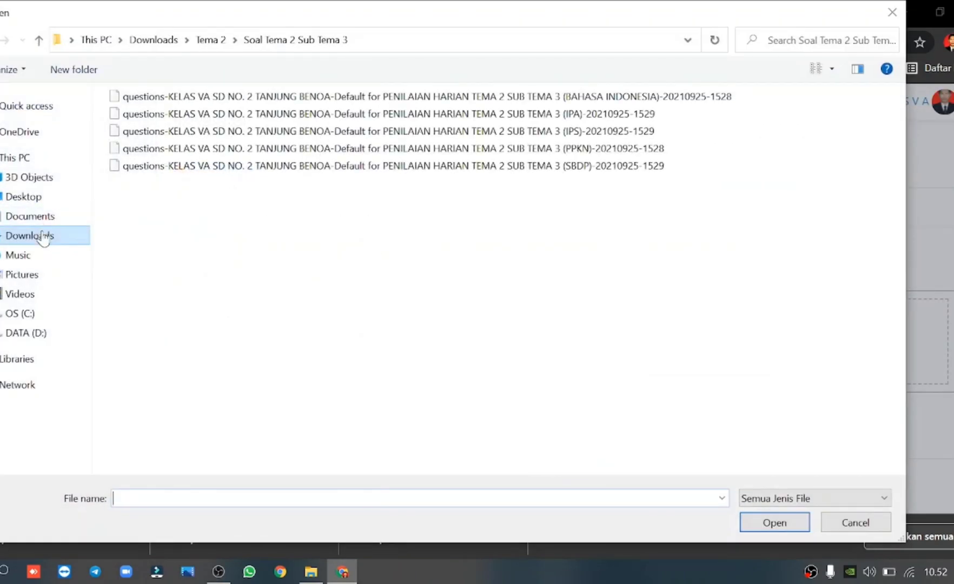
click(44, 238)
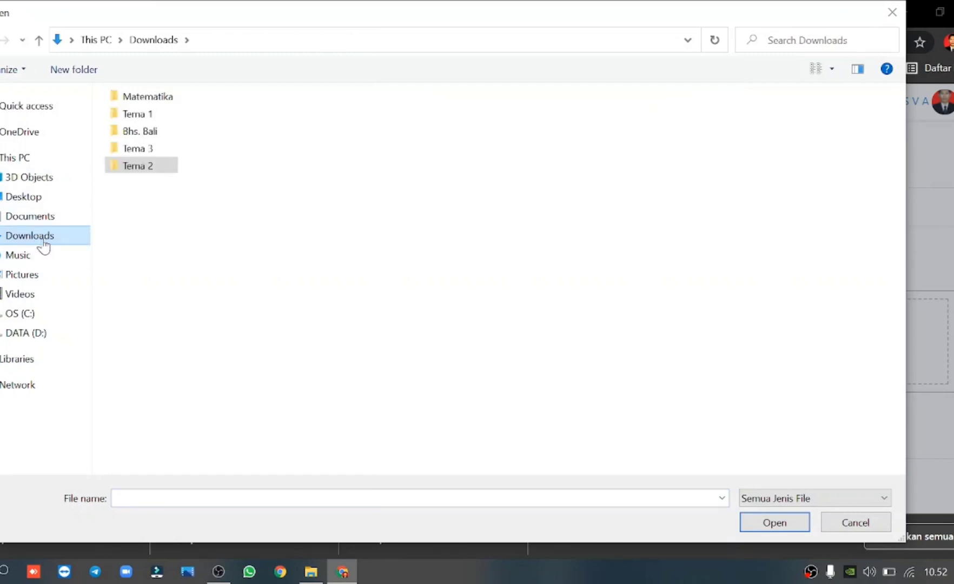
double_click(165, 98)
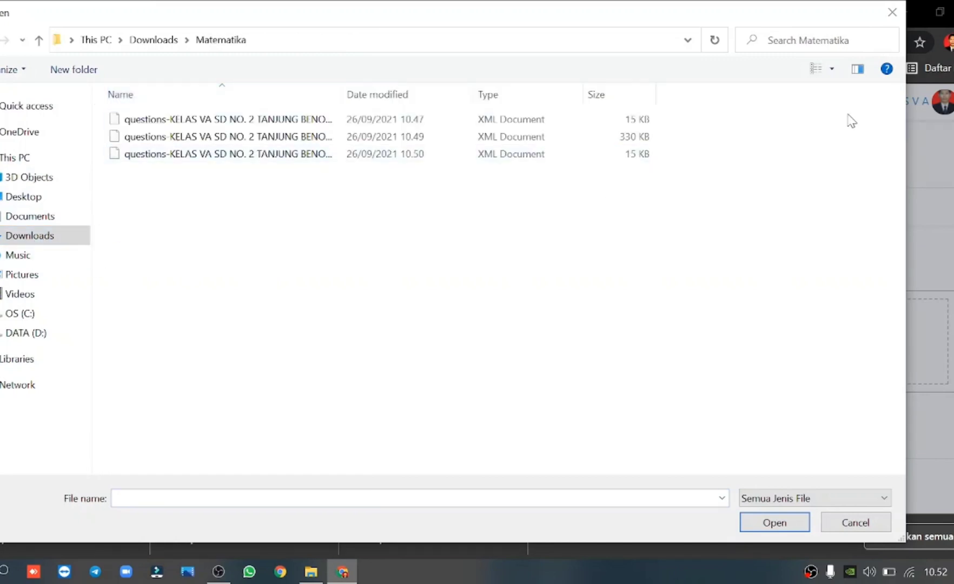
click(832, 69)
click(881, 133)
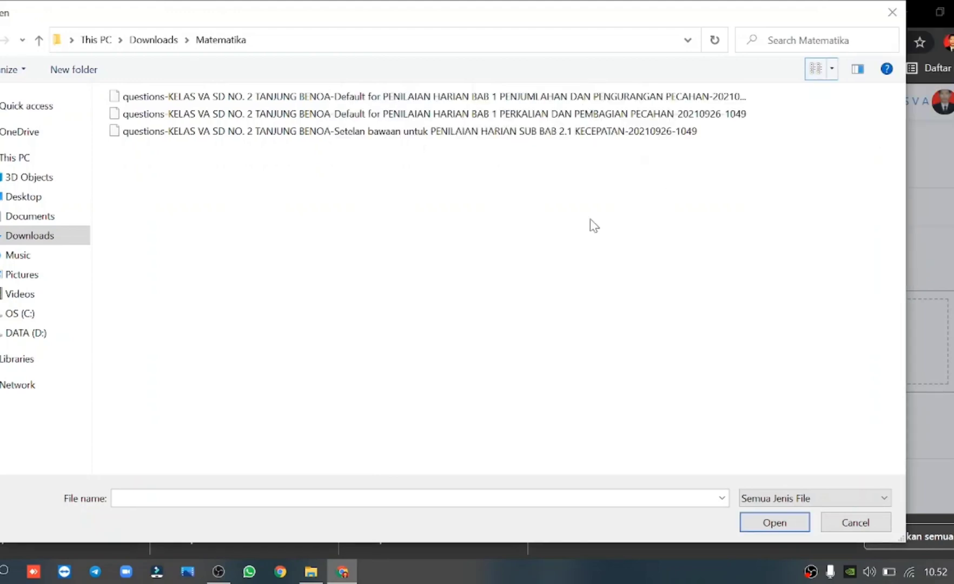
Upload the XML export for PENILAIAN HARIAN BAB 1 PENJUMLAHAN DAN PENGURANGAN PECAHAN as the import file.
click(548, 103)
click(782, 522)
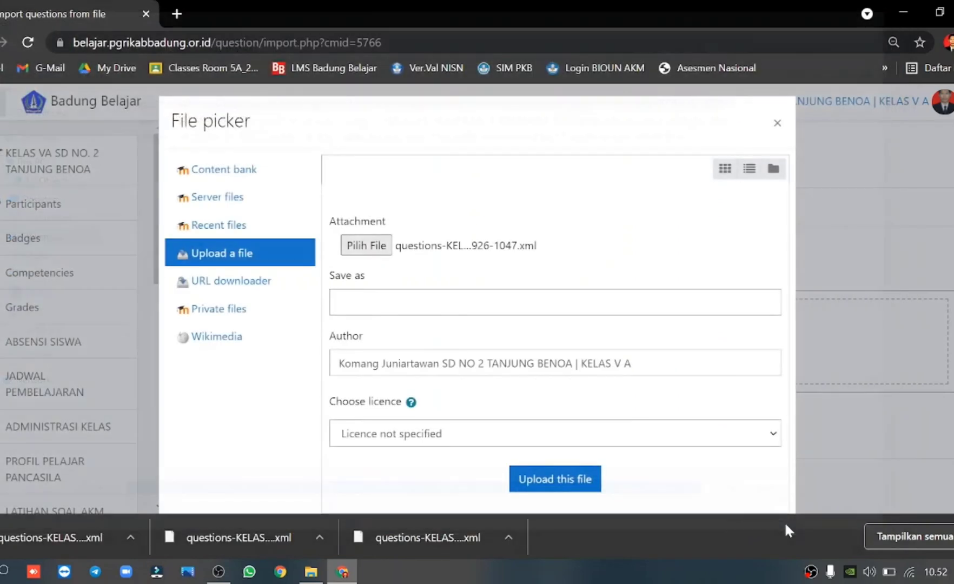
click(561, 482)
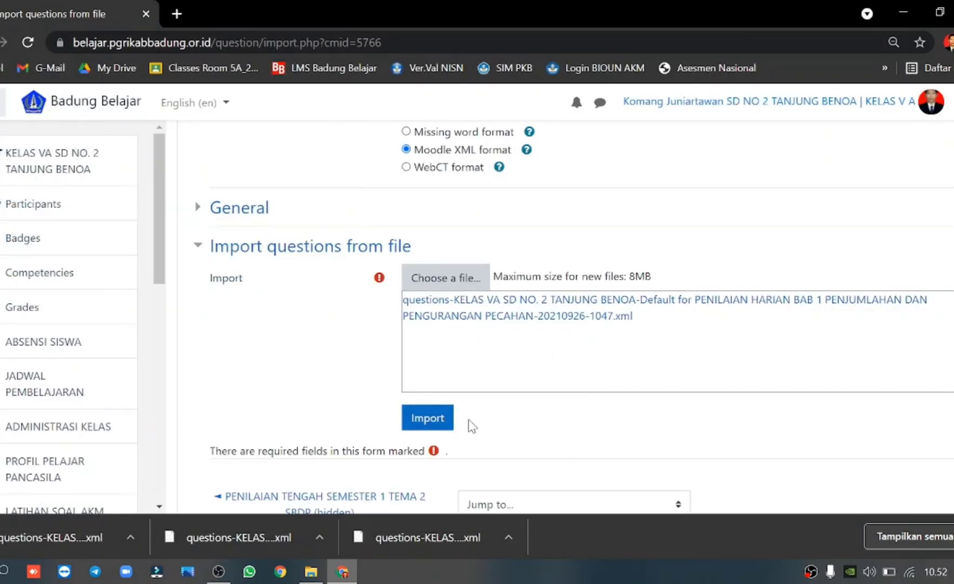
Import the questions from the uploaded PENJUMLAHAN DAN PENGURANGAN PECAHAN file and continue to the question bank.
click(433, 422)
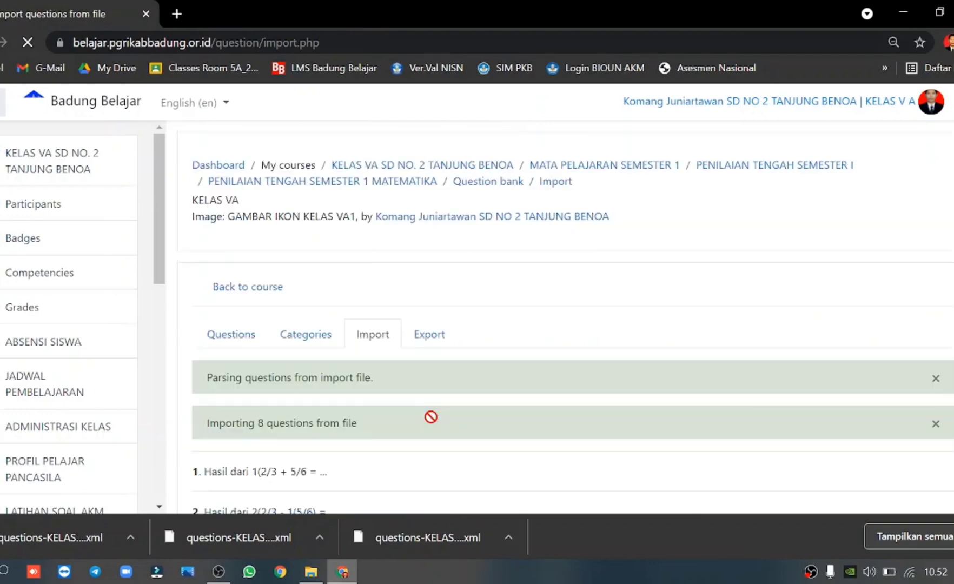
scroll(430, 399, down, 3)
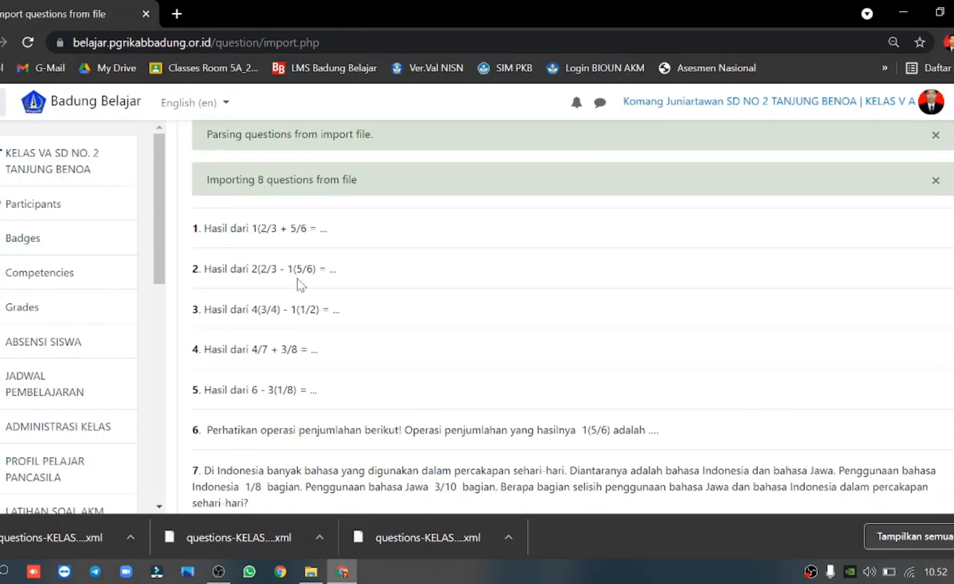
scroll(341, 381, down, 5)
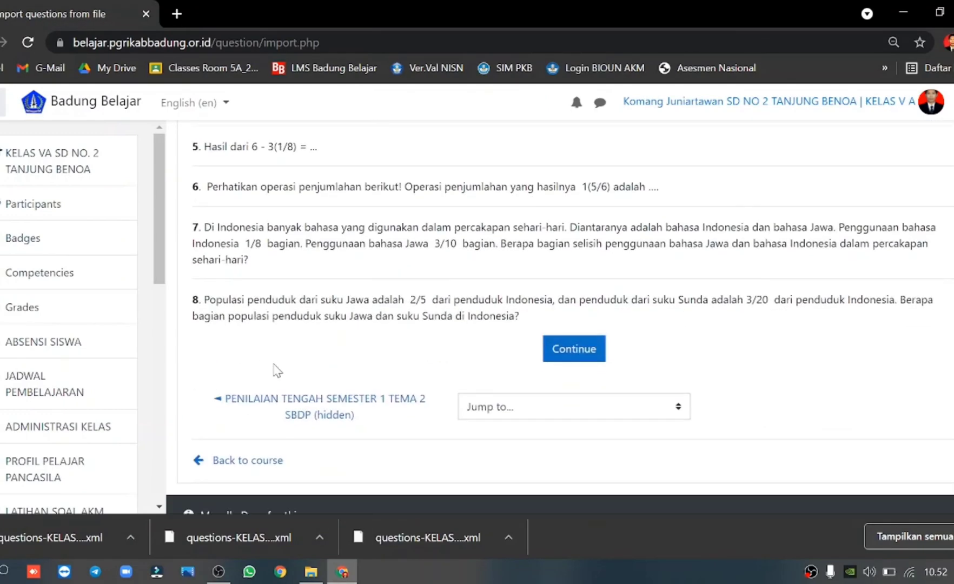
click(576, 352)
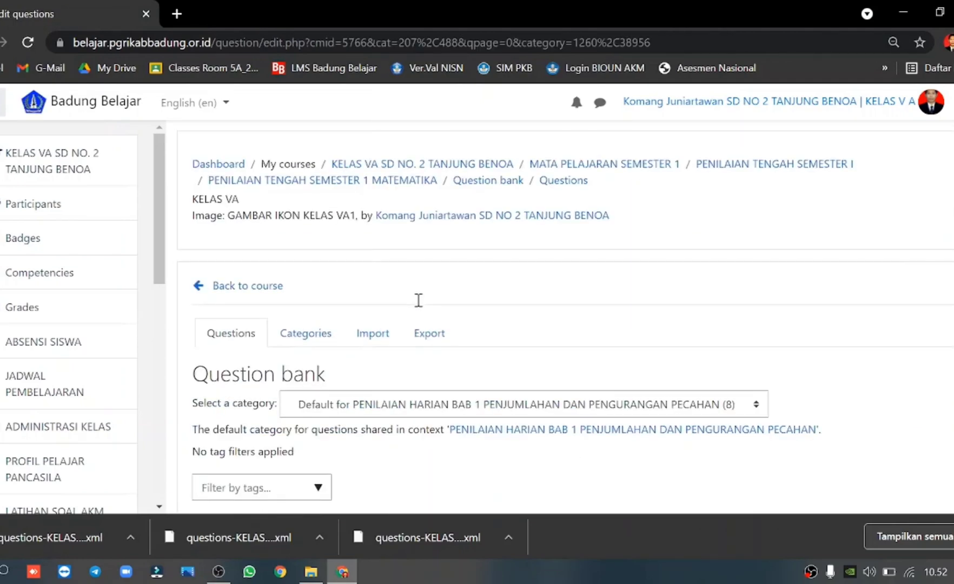
Move all imported questions to the category Default for PENILAIAN HARIAN BAB 1 PENJUMLAHAN DAN PENGURANGAN PECAHAN.
scroll(418, 300, down, 3)
scroll(418, 300, down, 7)
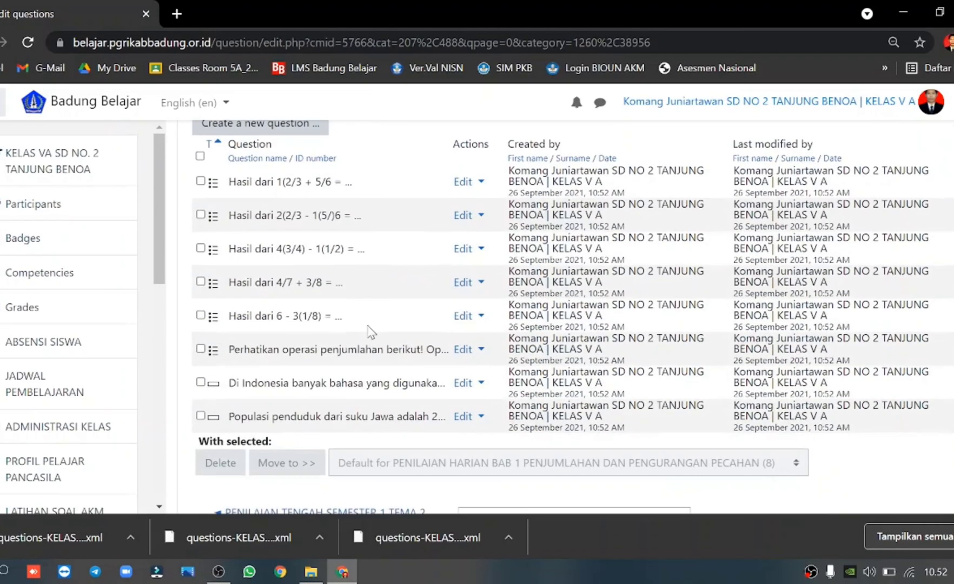
click(201, 156)
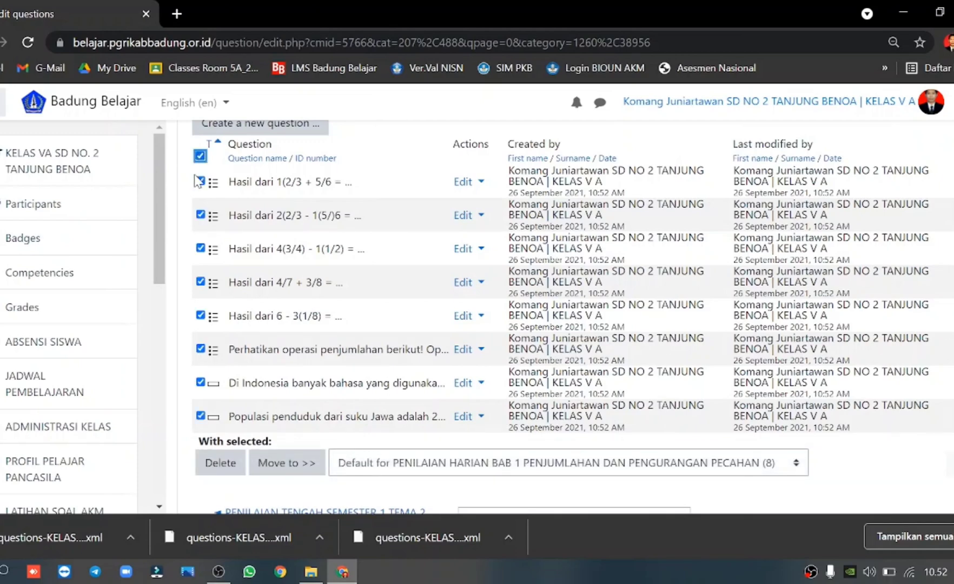
scroll(292, 334, down, 2)
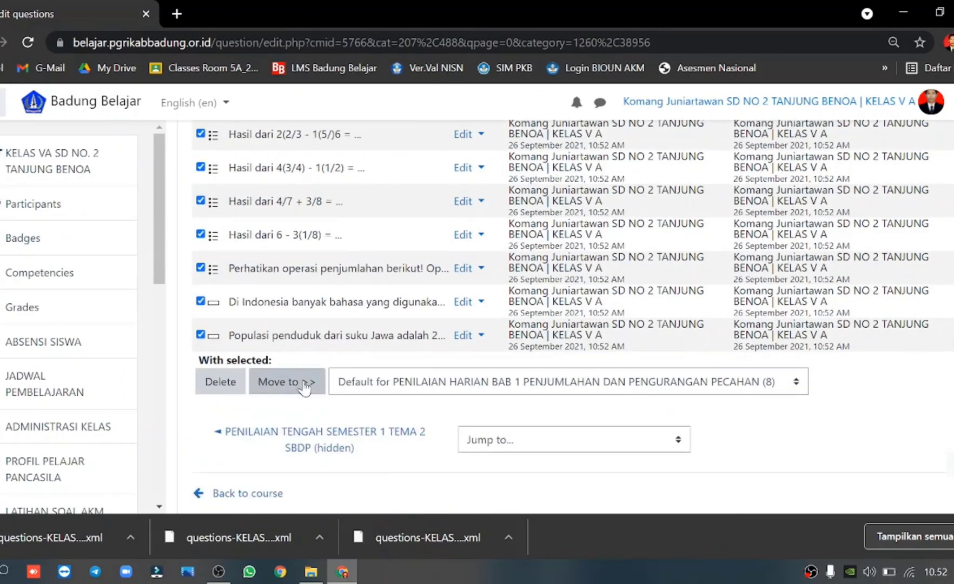
scroll(311, 323, up, 2)
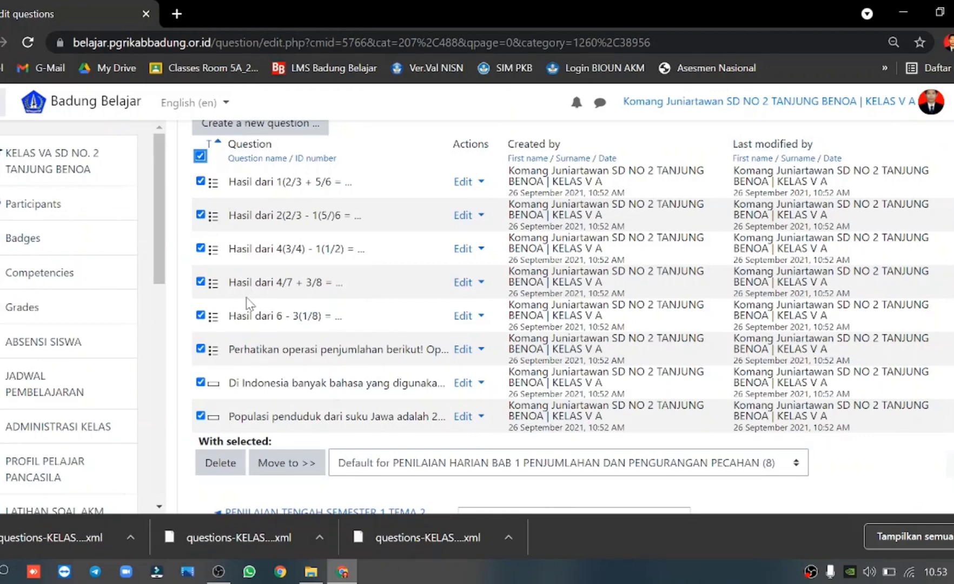
scroll(246, 303, down, 2)
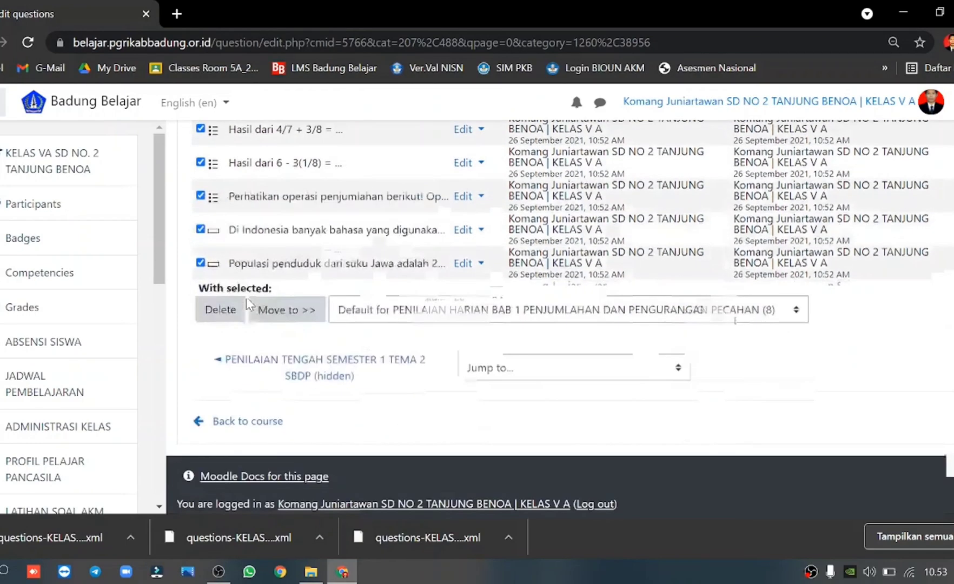
scroll(182, 270, up, 2)
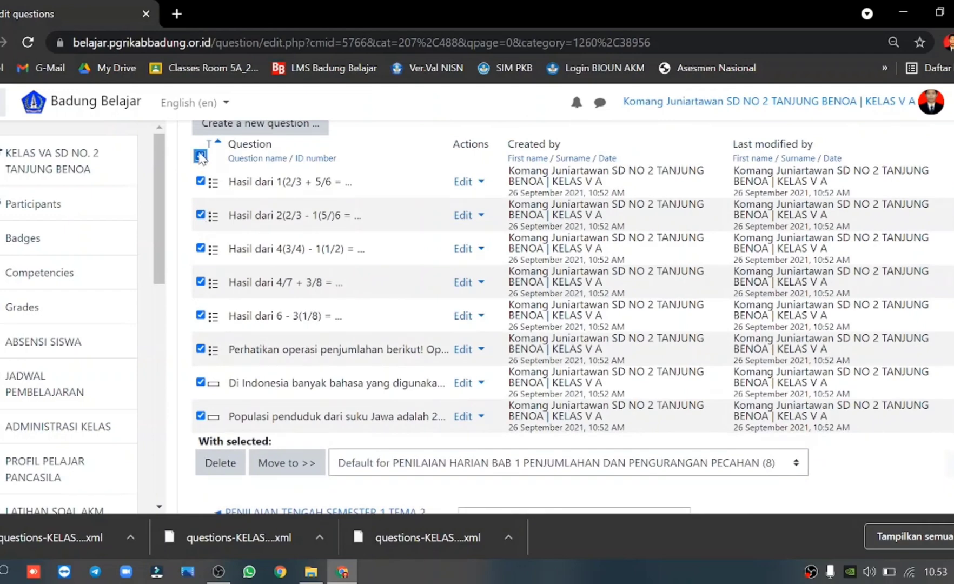
scroll(199, 501, down, 2)
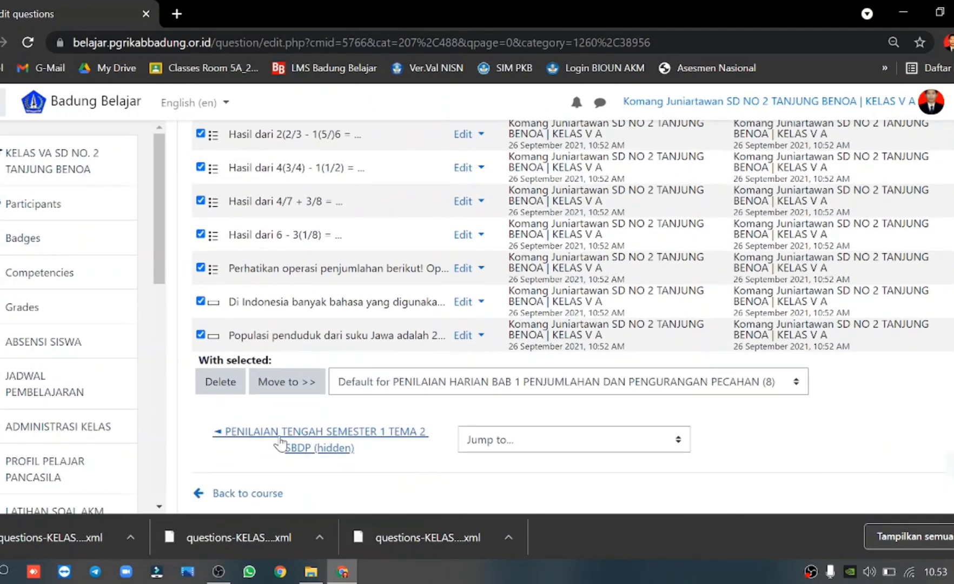
click(299, 385)
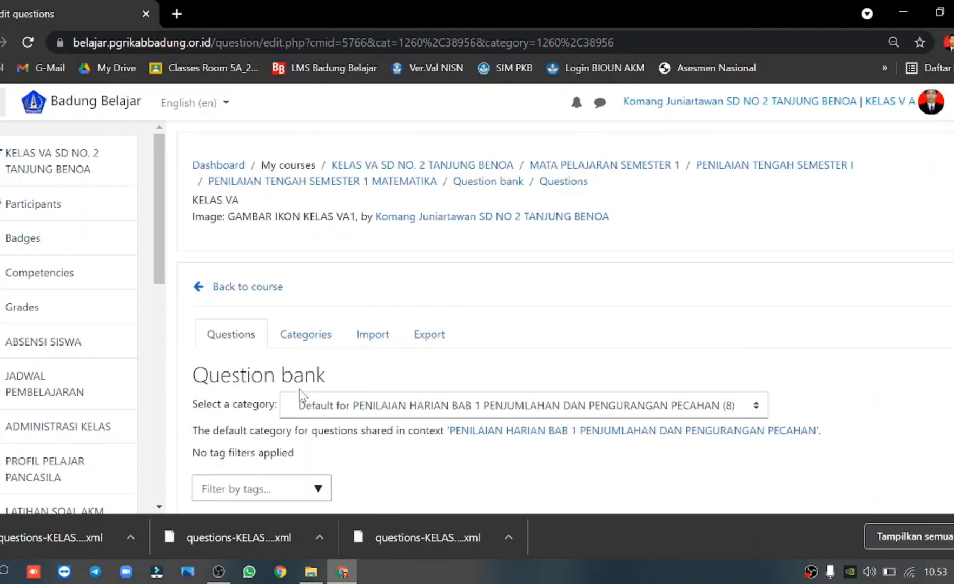
Reopen the question bank's import page and set the file format to Moodle XML format.
scroll(299, 396, down, 4)
scroll(301, 396, down, 3)
scroll(349, 424, down, 3)
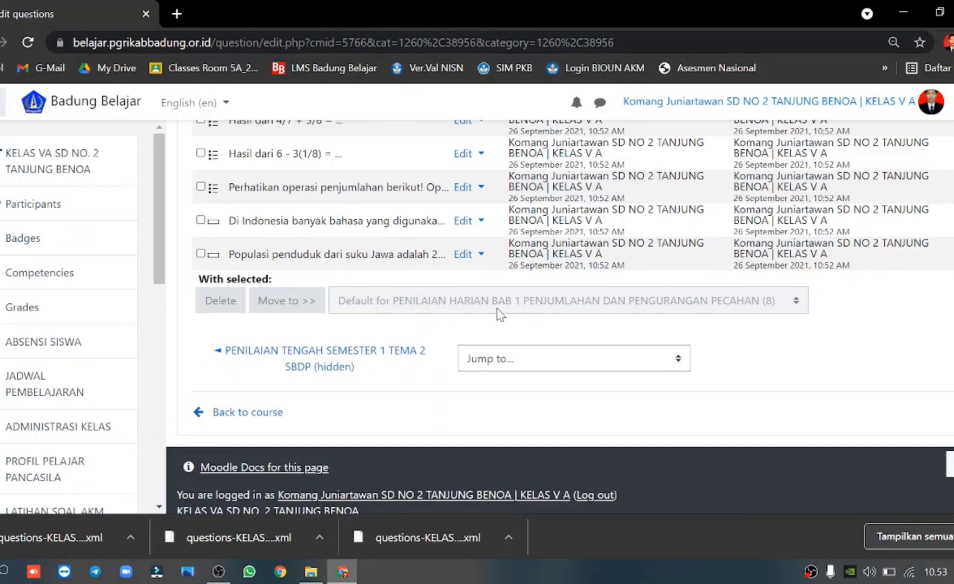
scroll(667, 312, up, 9)
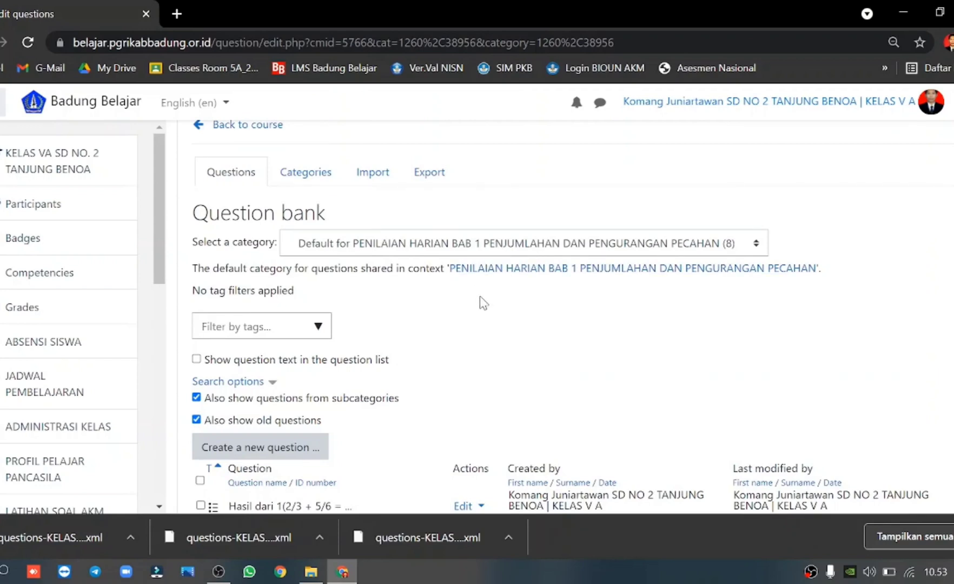
scroll(333, 293, up, 1)
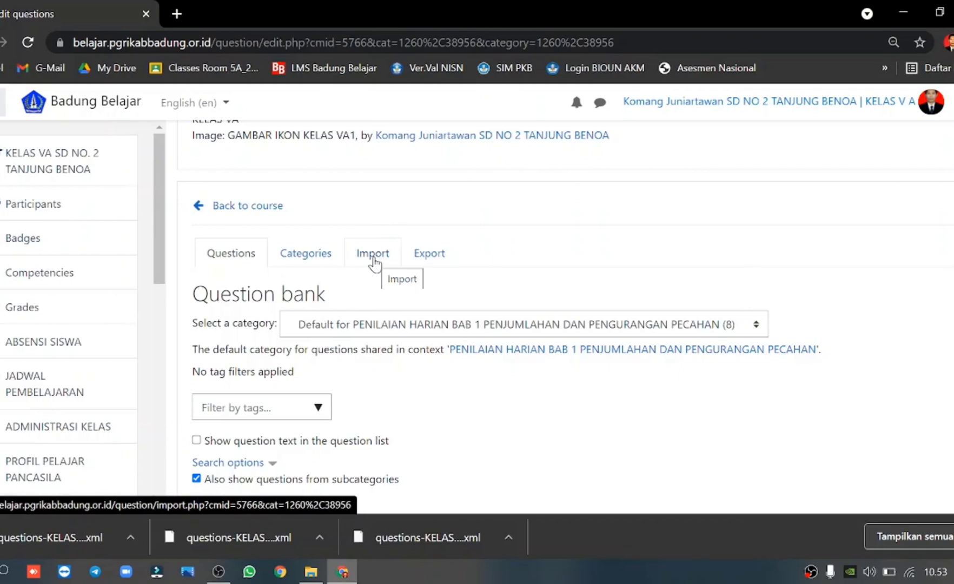
click(374, 259)
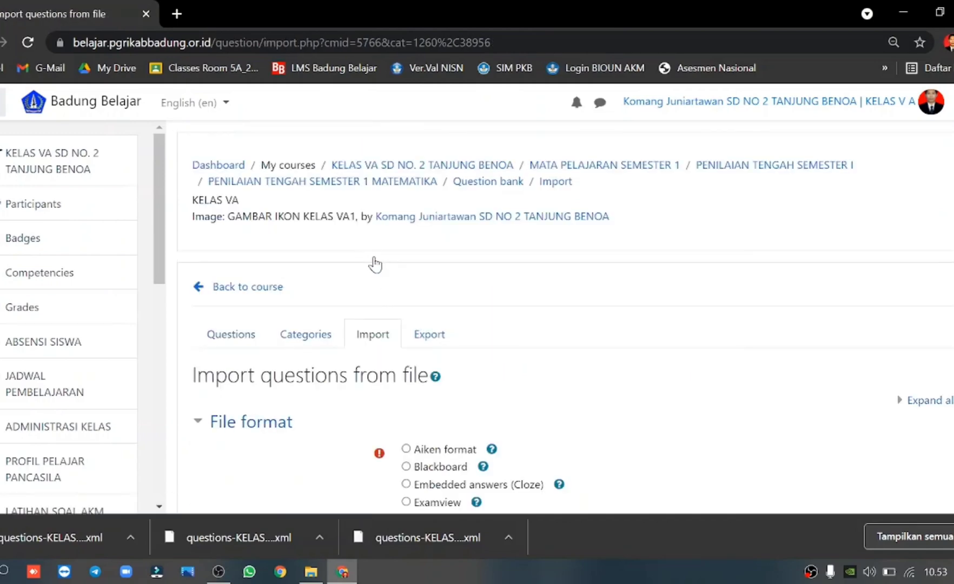
scroll(375, 265, down, 5)
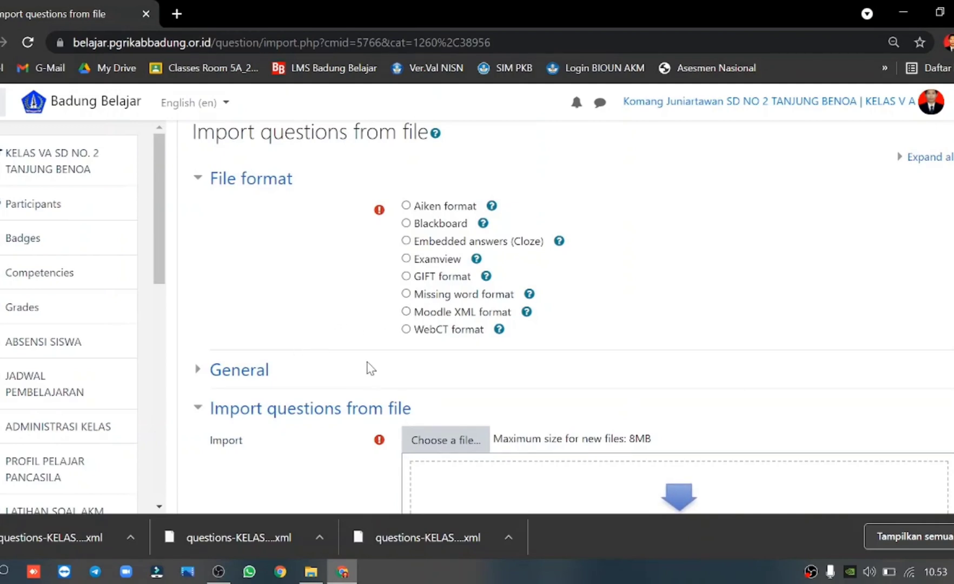
click(421, 318)
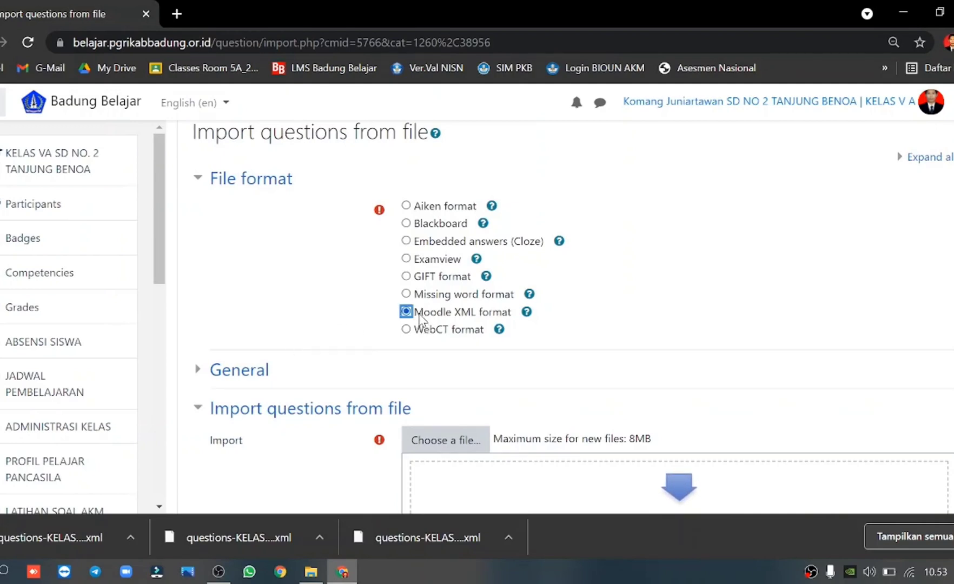
Upload the XML export for PENILAIAN HARIAN BAB 1 PERKALIAN DAN PEMBAGIAN PECAHAN from the Matematika folder as the import file.
scroll(239, 297, down, 2)
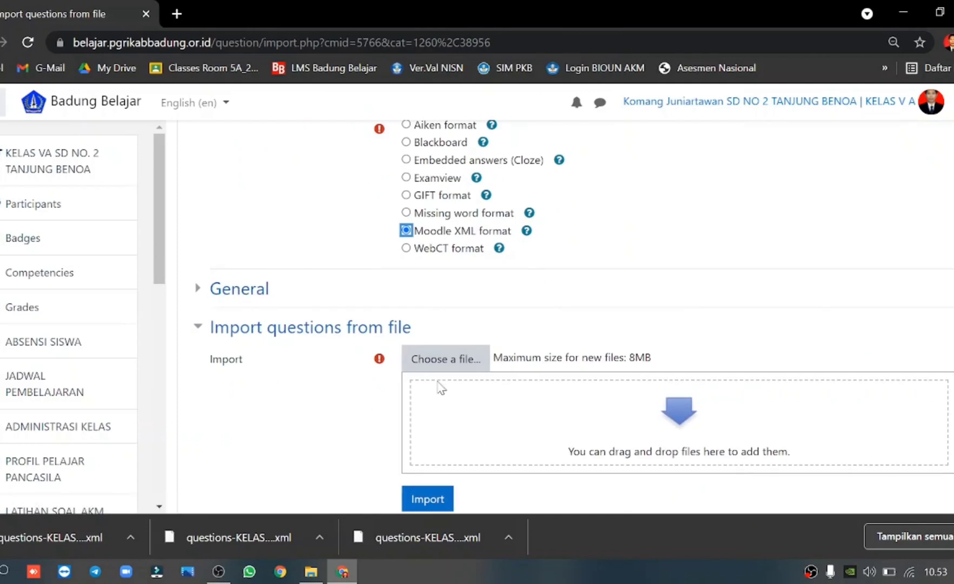
scroll(357, 379, down, 2)
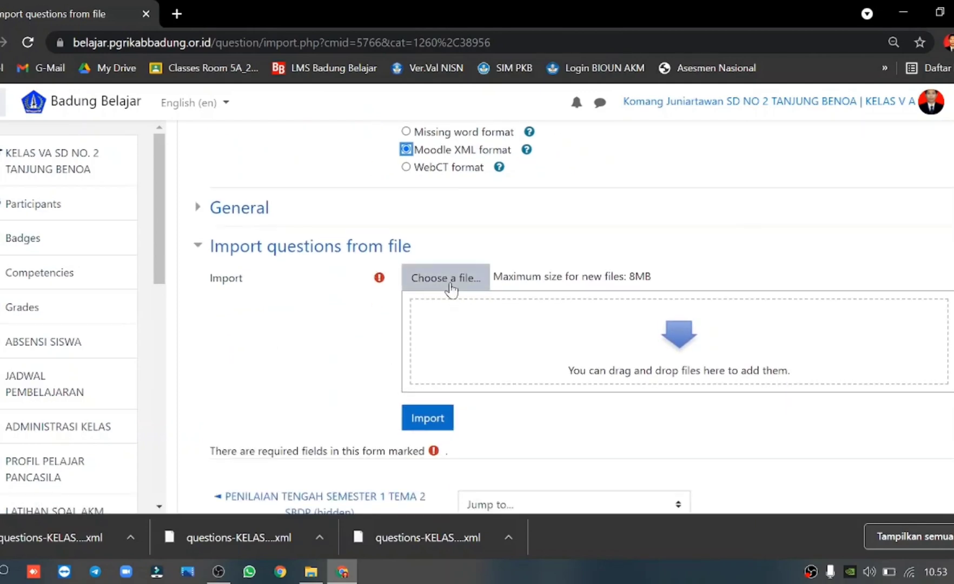
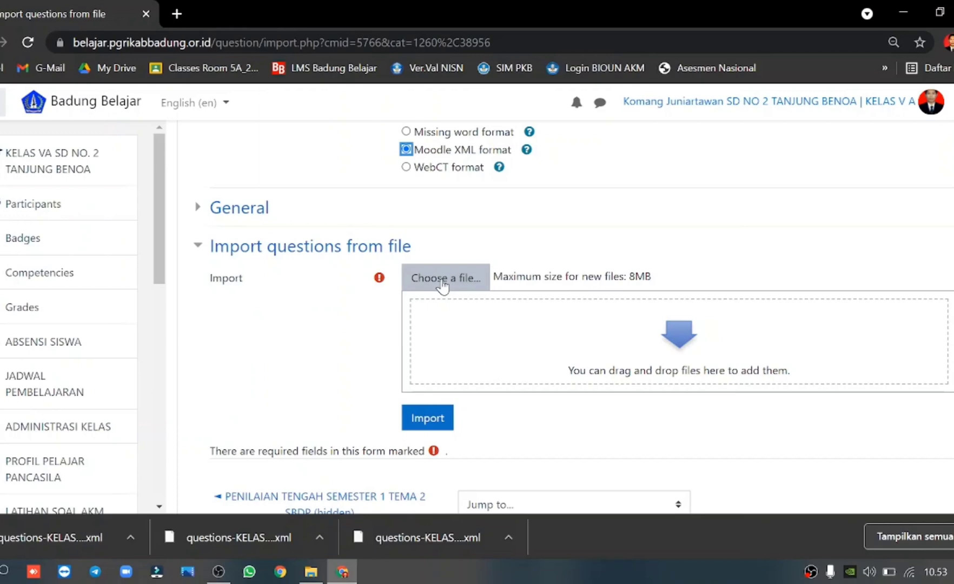
click(443, 286)
click(368, 250)
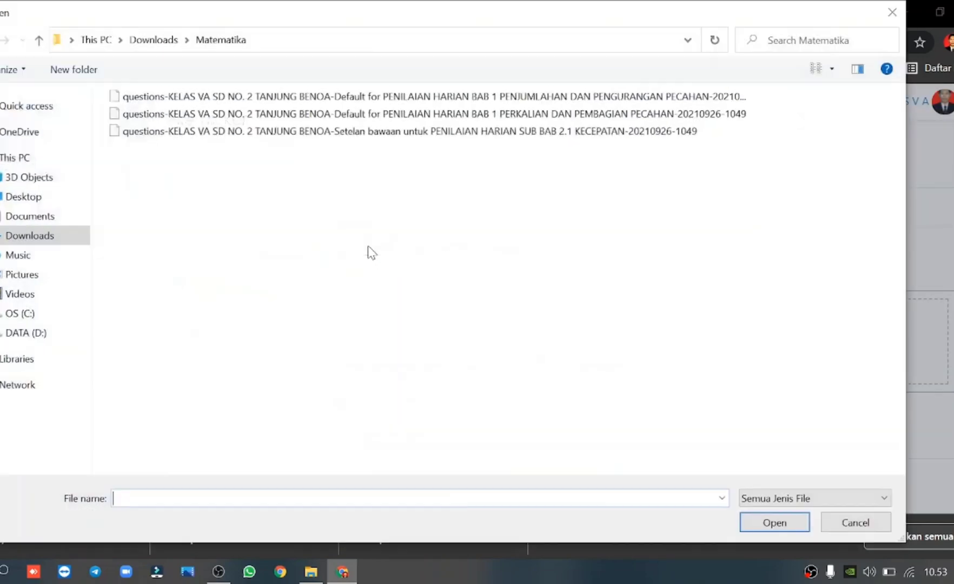
click(545, 118)
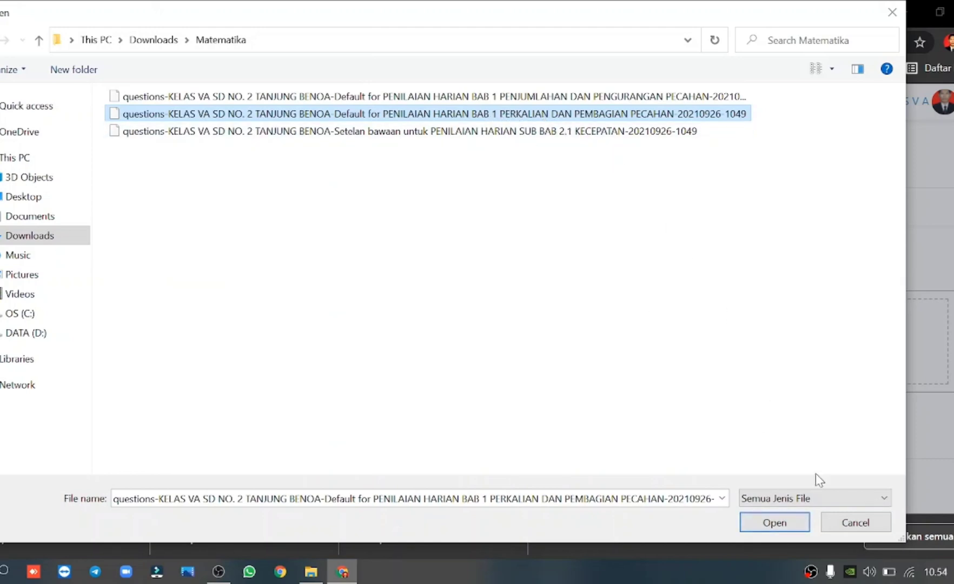
click(780, 532)
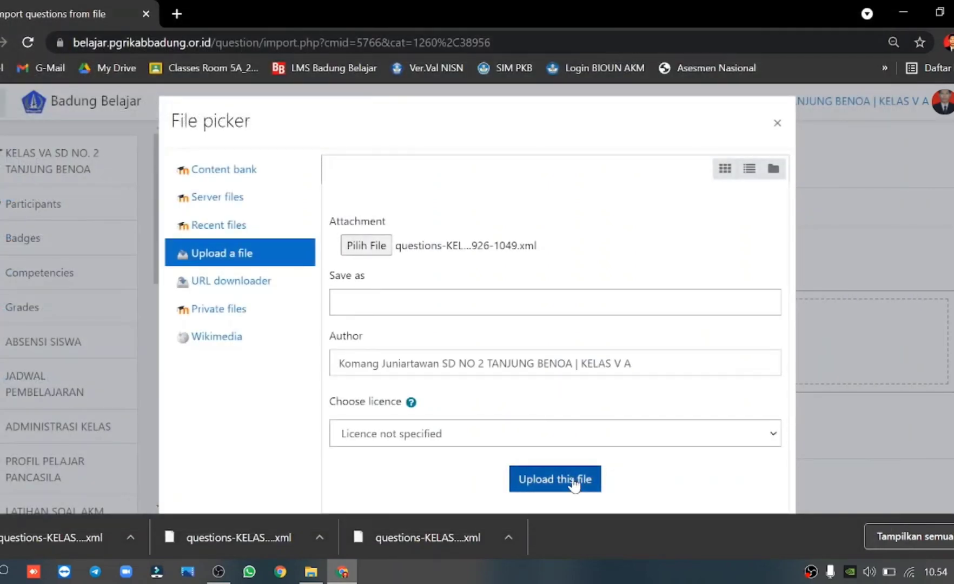
click(582, 478)
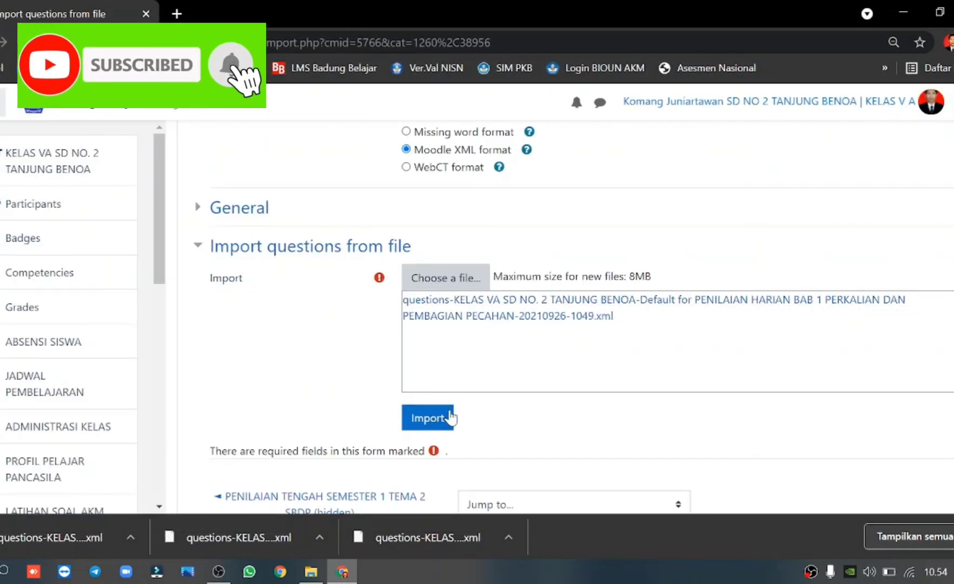
Import the questions from the PERKALIAN DAN PEMBAGIAN PECAHAN file and continue to the question bank.
click(442, 418)
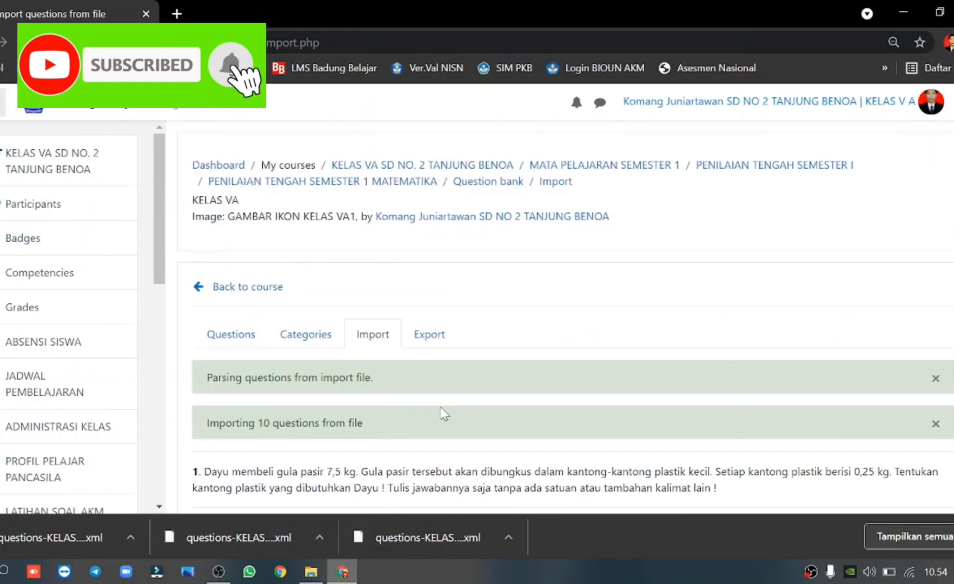
scroll(442, 407, down, 5)
scroll(438, 403, down, 3)
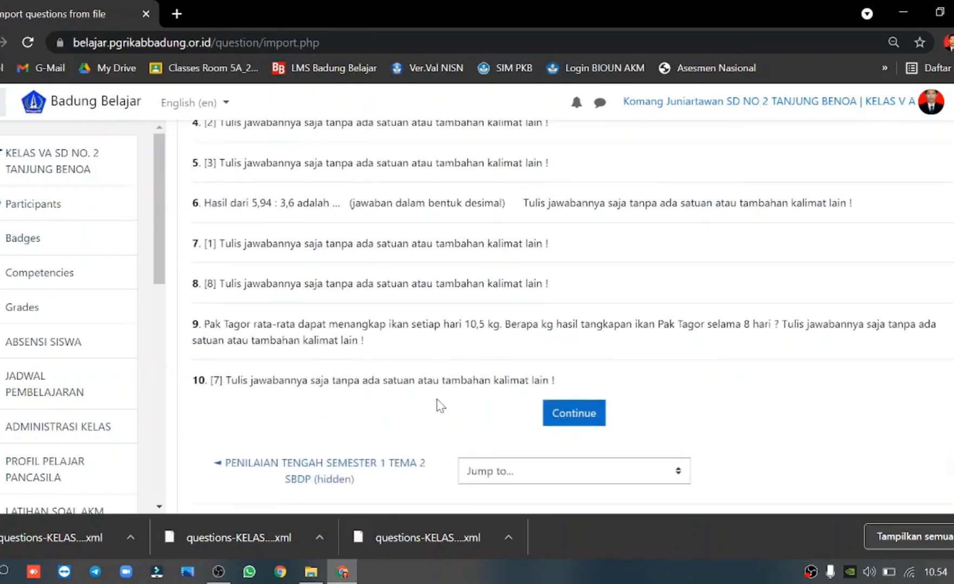
click(572, 413)
scroll(420, 356, down, 7)
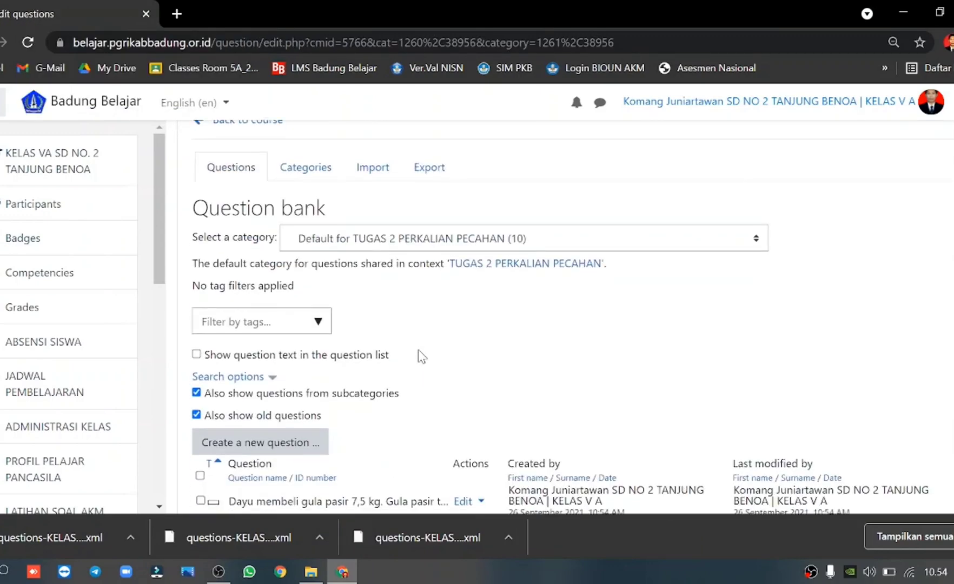
Move all questions imported from the PERKALIAN DAN PEMBAGIAN PECAHAN file to the category Default for TUGAS 2 PERKALIAN PECAHAN.
click(199, 237)
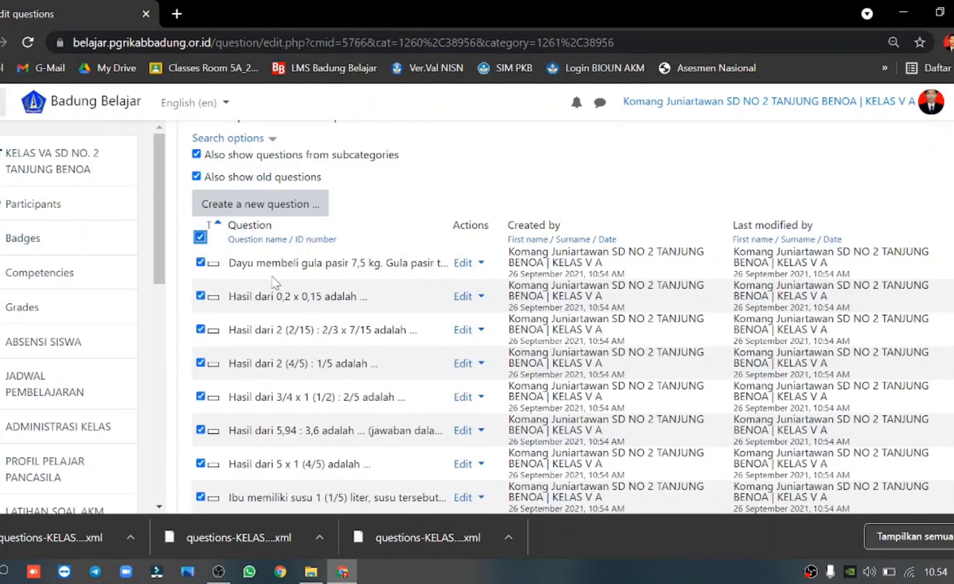
scroll(273, 281, down, 5)
scroll(273, 281, down, 2)
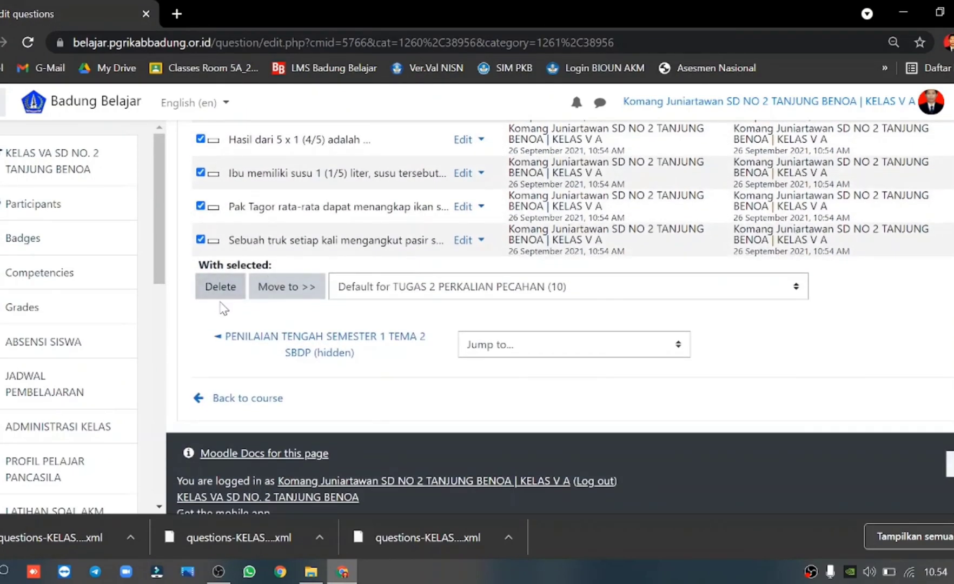
click(289, 296)
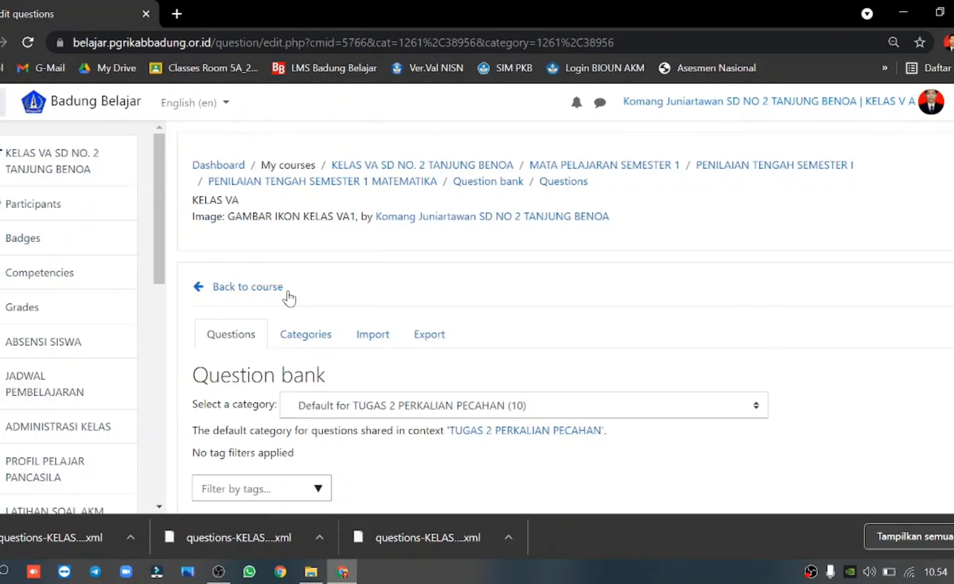
Return to the question import page and choose Moodle XML format for the third file.
scroll(289, 298, down, 4)
scroll(289, 296, up, 1)
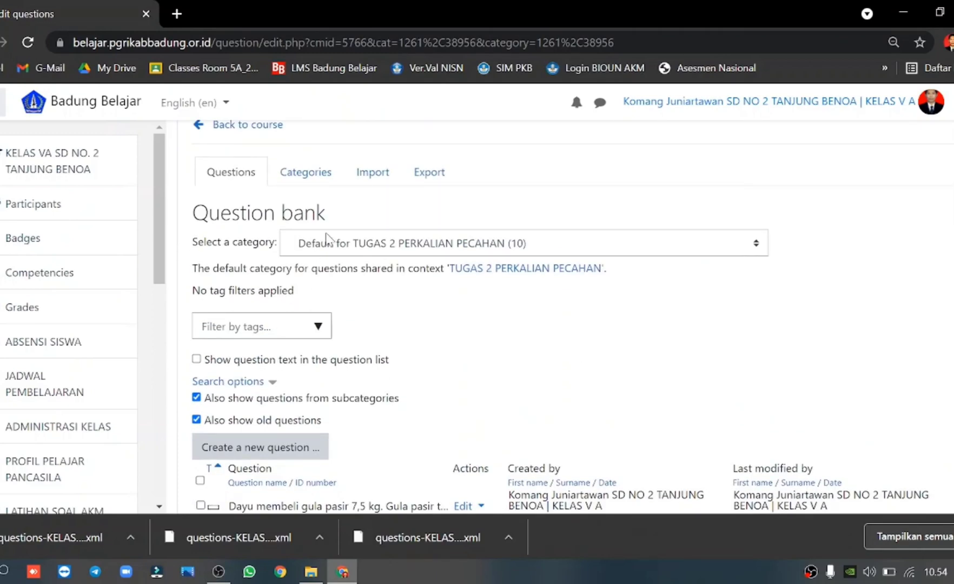
click(372, 176)
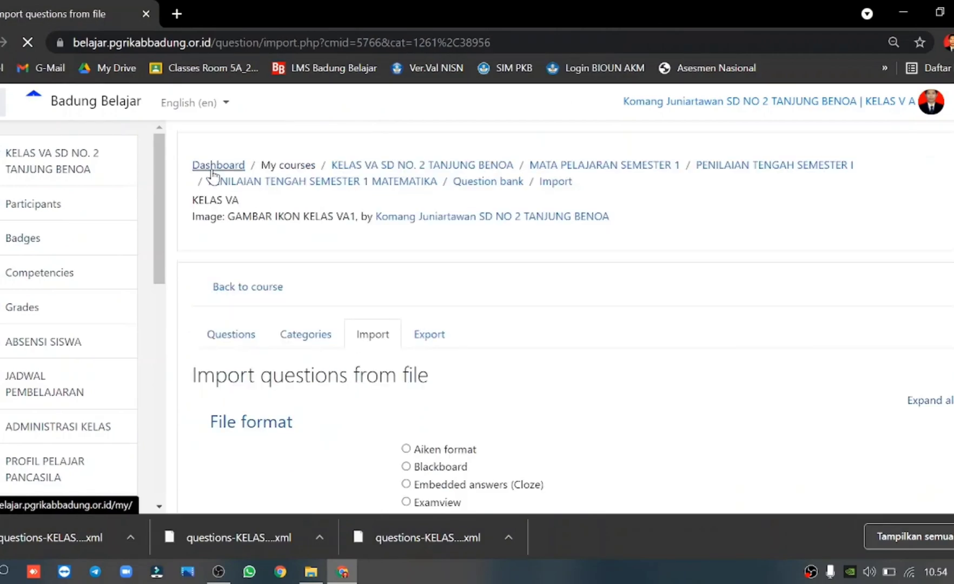
scroll(379, 379, down, 3)
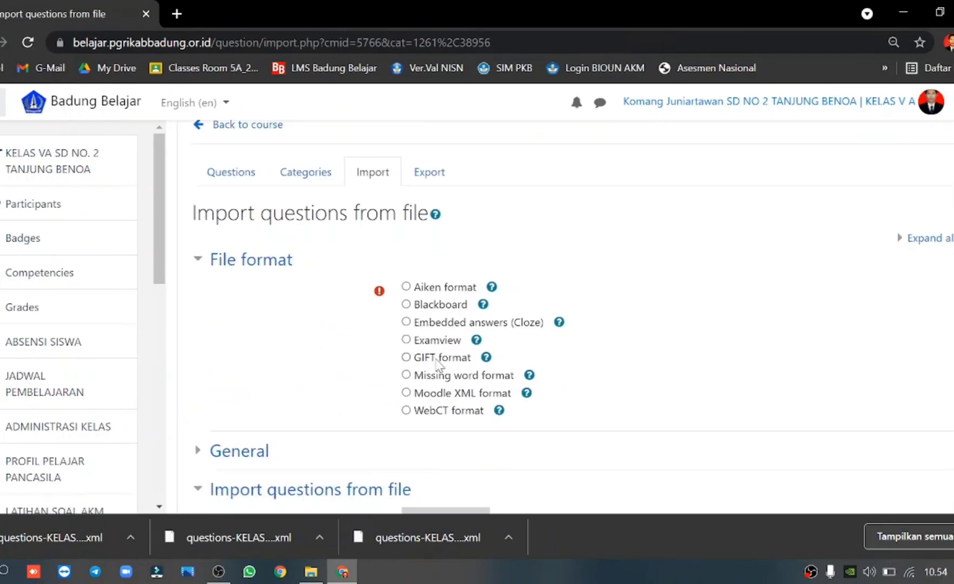
click(442, 394)
Upload the XML export for PENILAIAN HARIAN SUB BAB 2.1 KECEPATAN from the Matematika folder as the import file.
scroll(379, 352, down, 5)
click(441, 282)
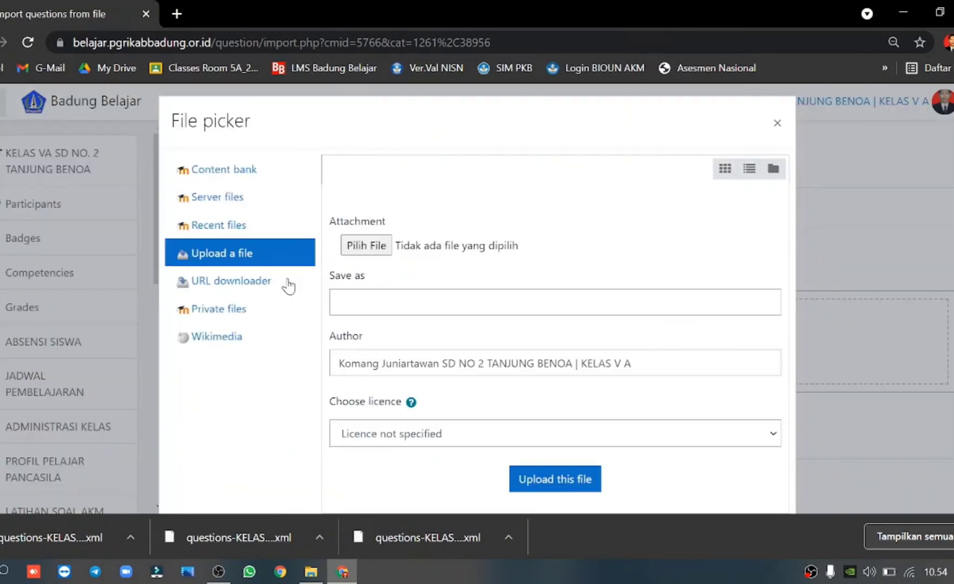
click(376, 247)
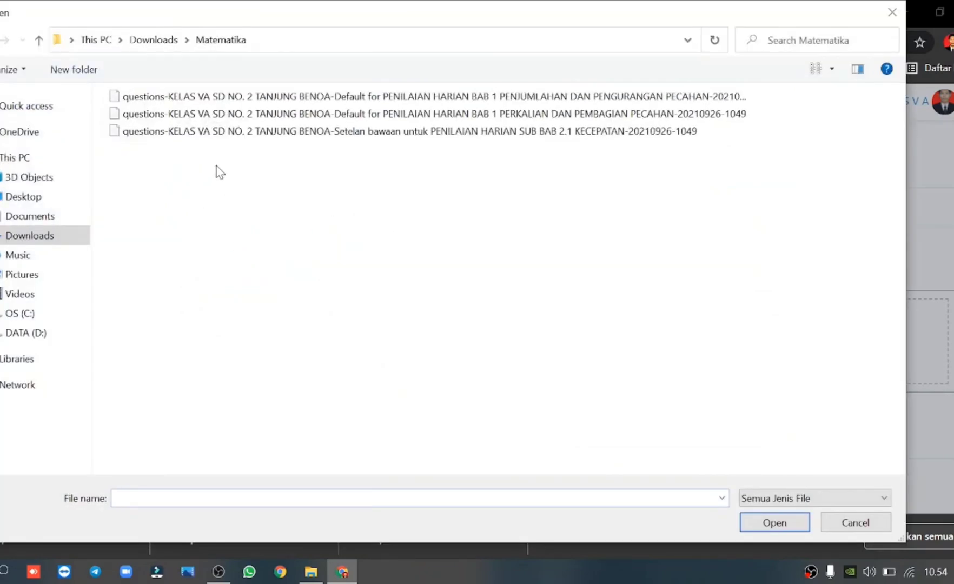
click(316, 134)
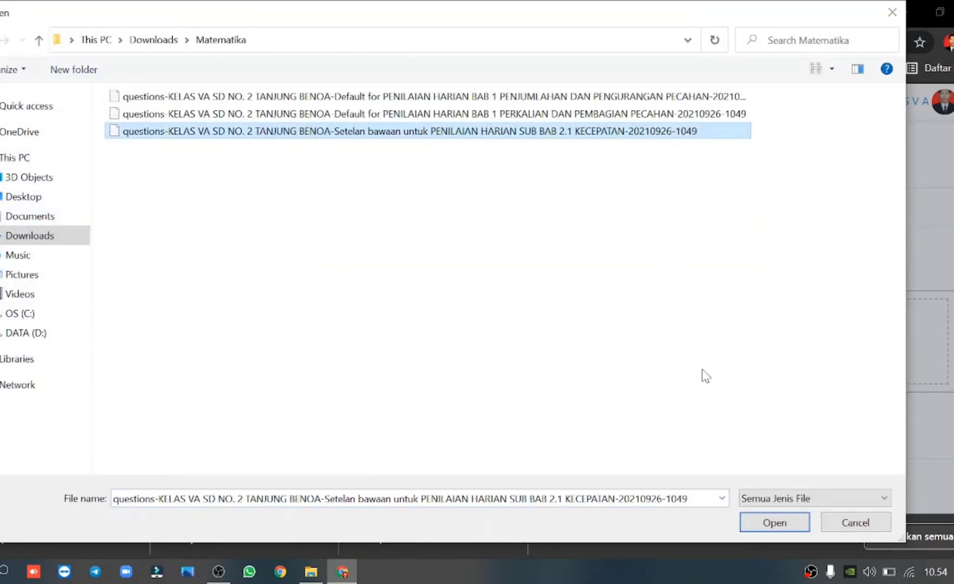
click(774, 524)
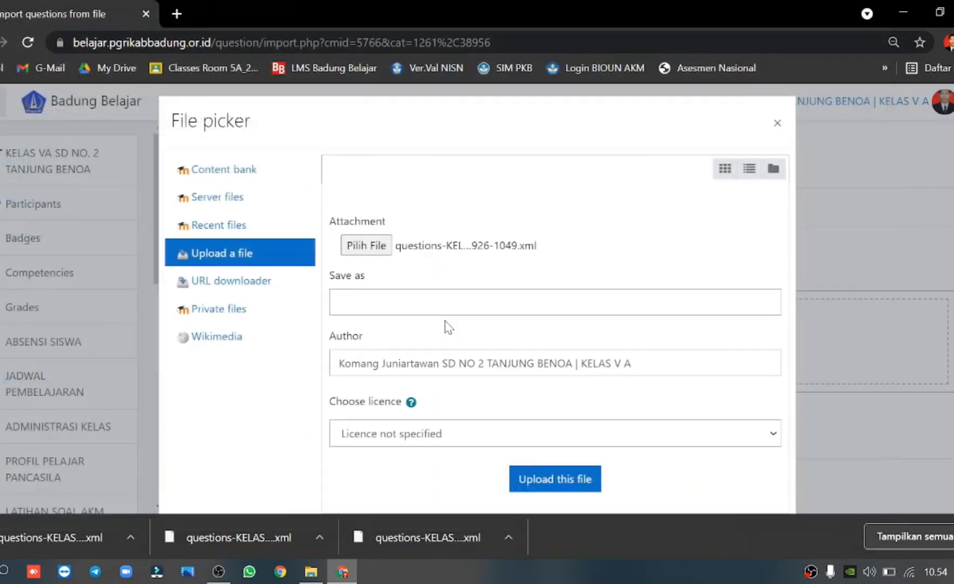
click(564, 479)
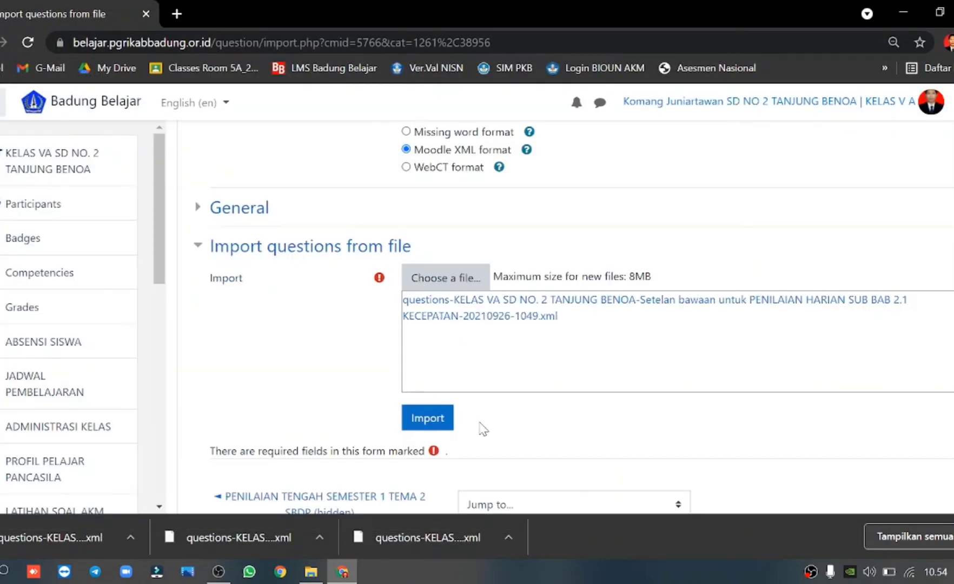
Import the questions from the SUB BAB 2.1 KECEPATAN file and continue to the question bank.
click(442, 421)
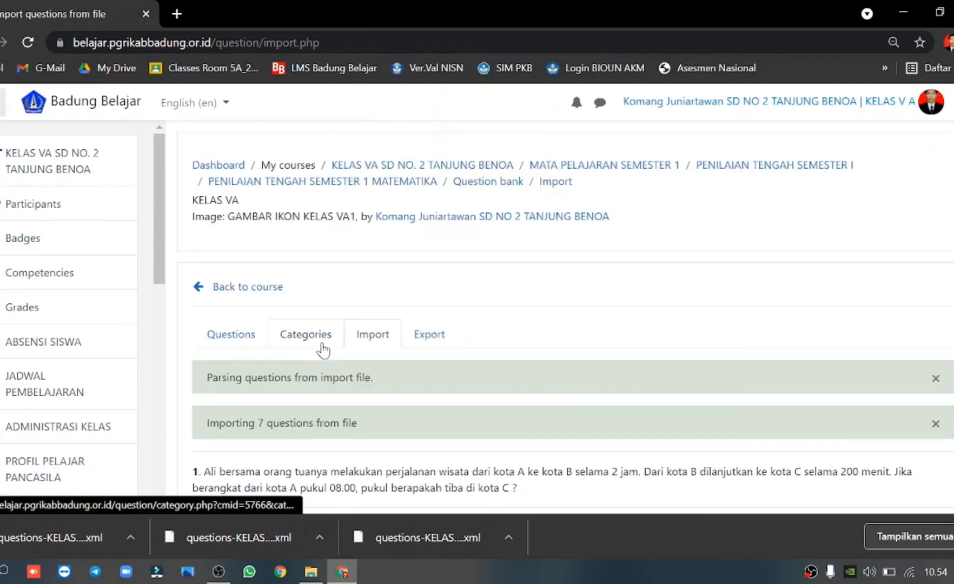
scroll(323, 349, down, 2)
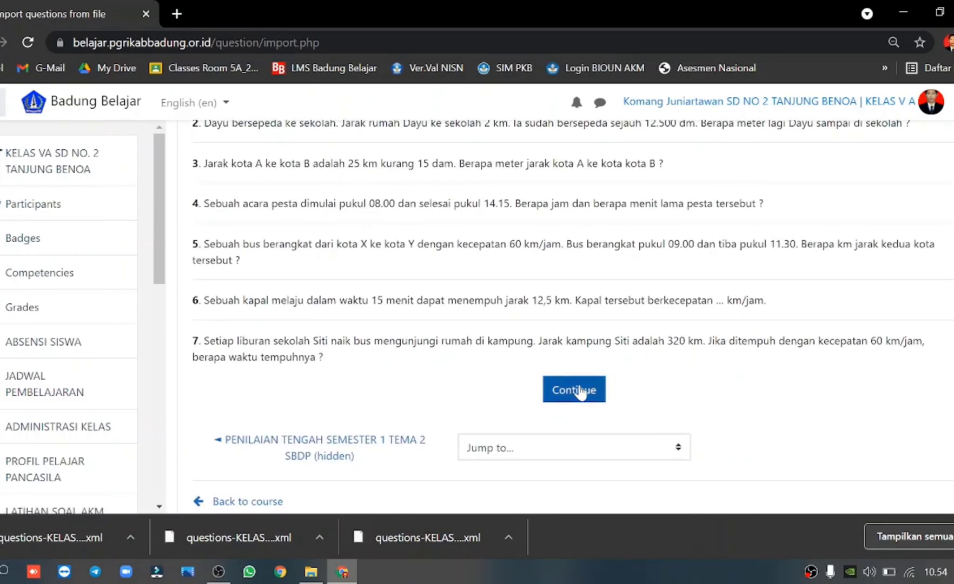
click(574, 389)
Move all questions imported from the KECEPATAN file to the category Setelan bawaan untuk PENILAIAN HARIAN SUB BAB 2.1 KECEPATAN.
scroll(253, 292, down, 7)
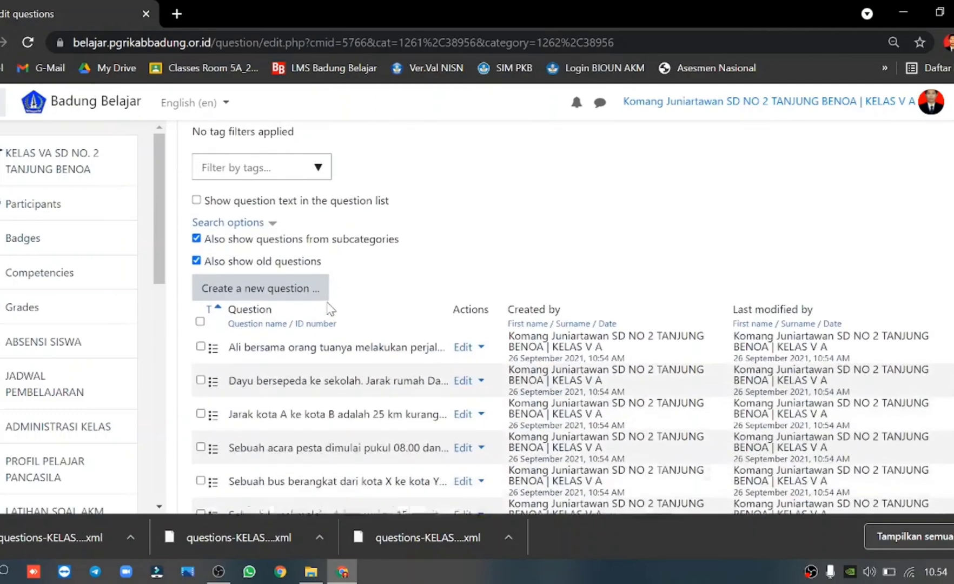
click(200, 237)
scroll(201, 238, down, 4)
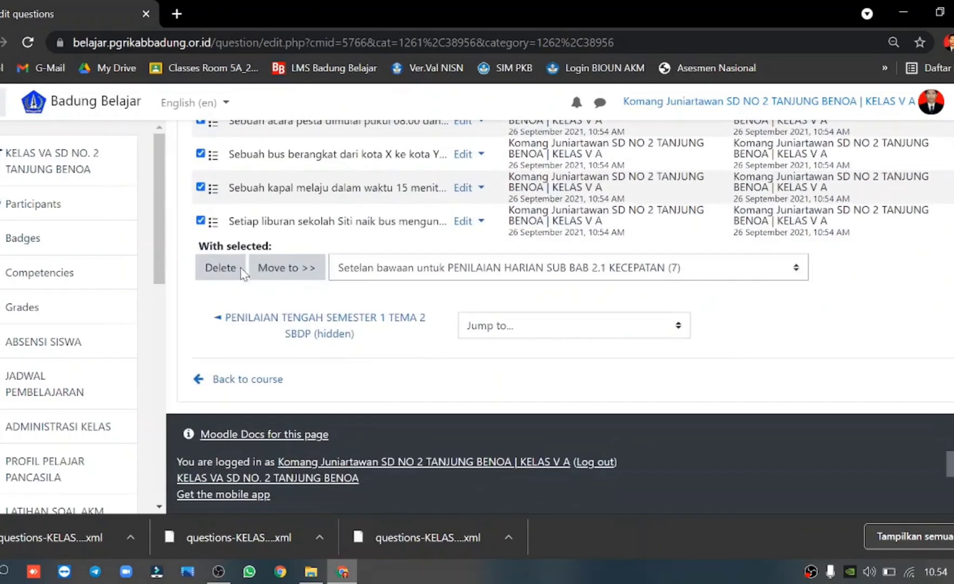
click(307, 275)
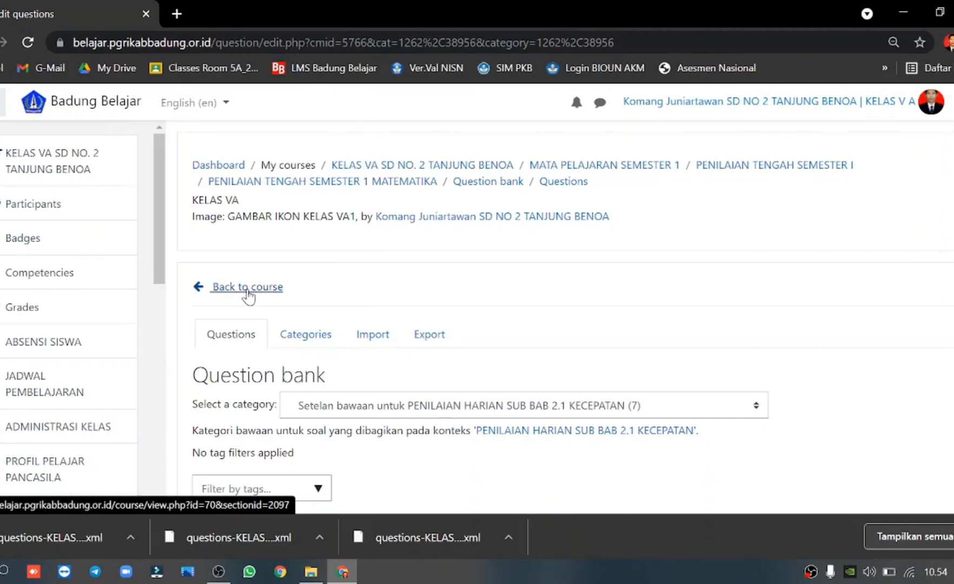
Go back to the course's PENILAIAN TENGAH SEMESTER I section and open the quiz PENILAIAN TENGAH SEMESTER 1 MATEMATIKA.
click(256, 292)
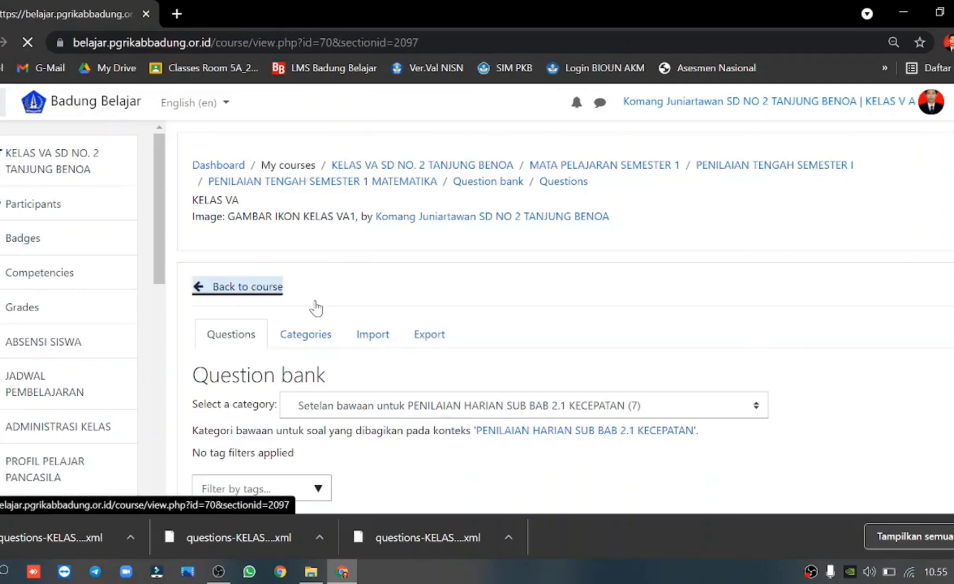
scroll(400, 311, down, 10)
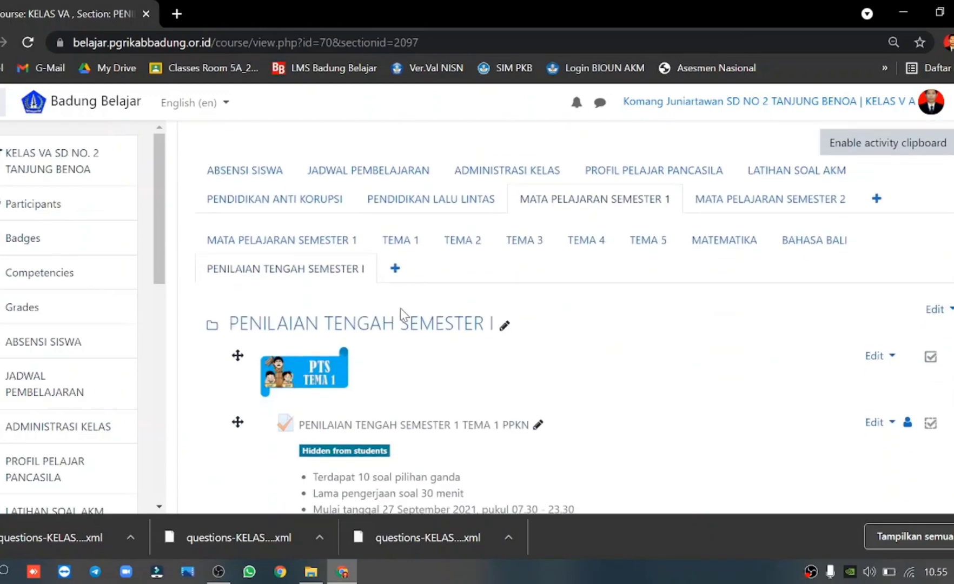
scroll(400, 313, down, 15)
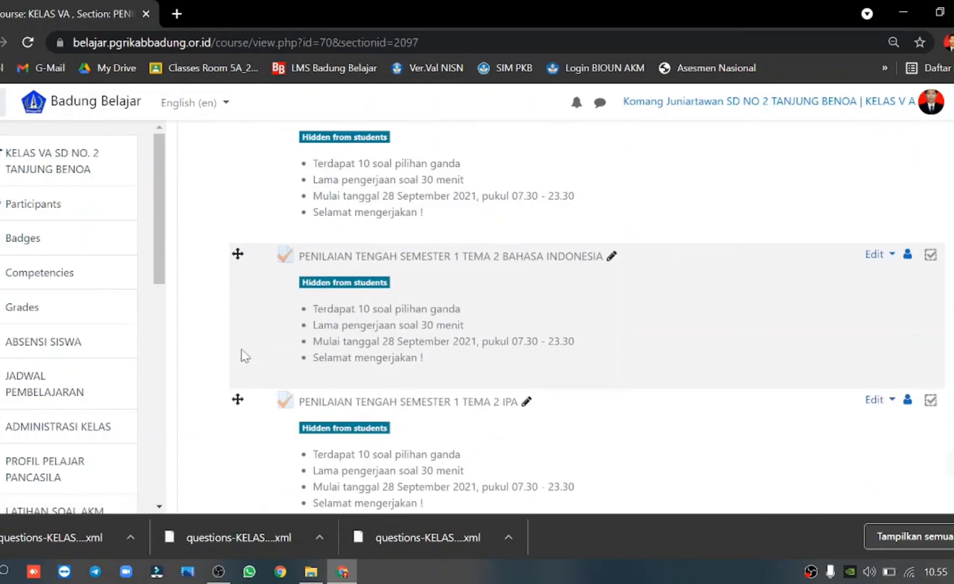
scroll(361, 394, down, 10)
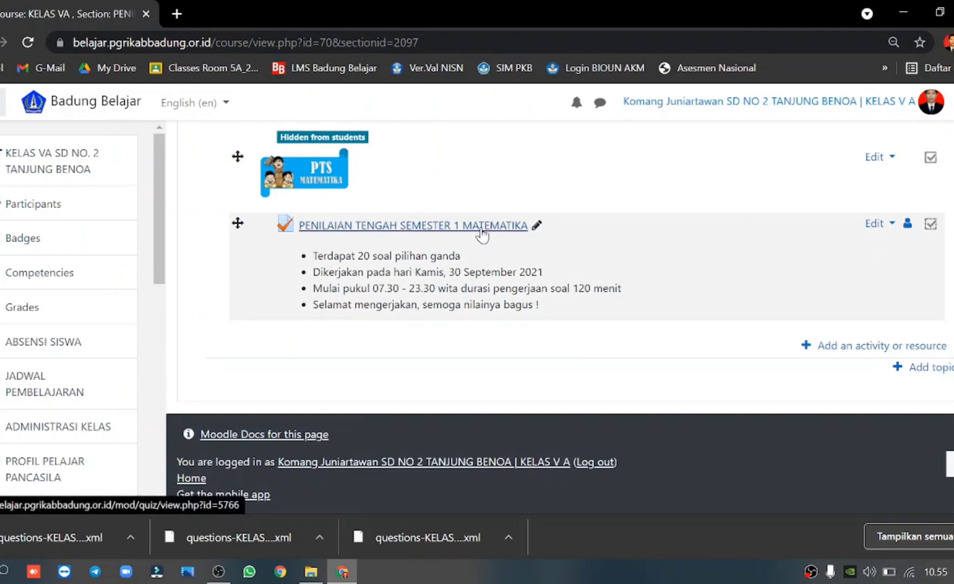
click(452, 227)
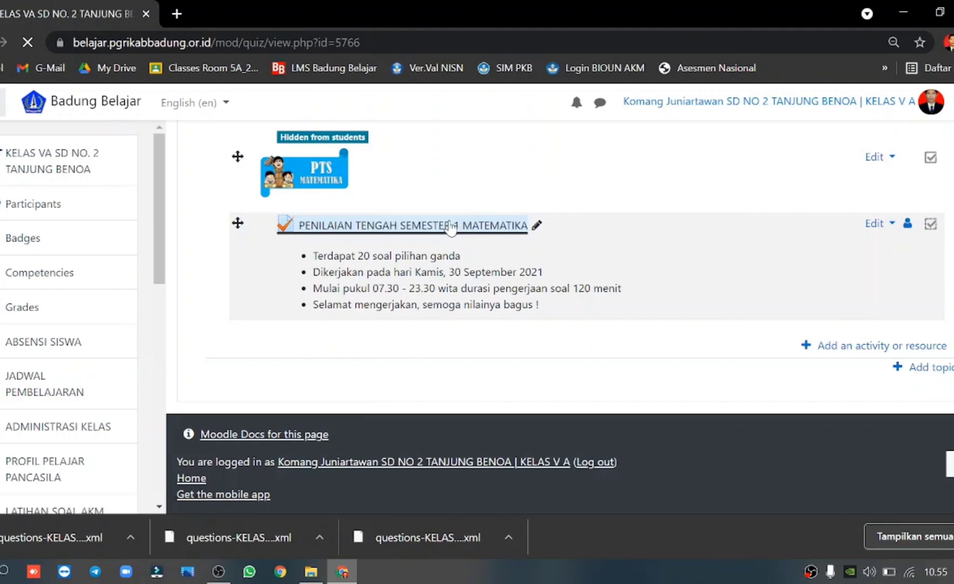
Open the Edit quiz page of PENILAIAN TENGAH SEMESTER 1 MATEMATIKA.
scroll(673, 336, down, 3)
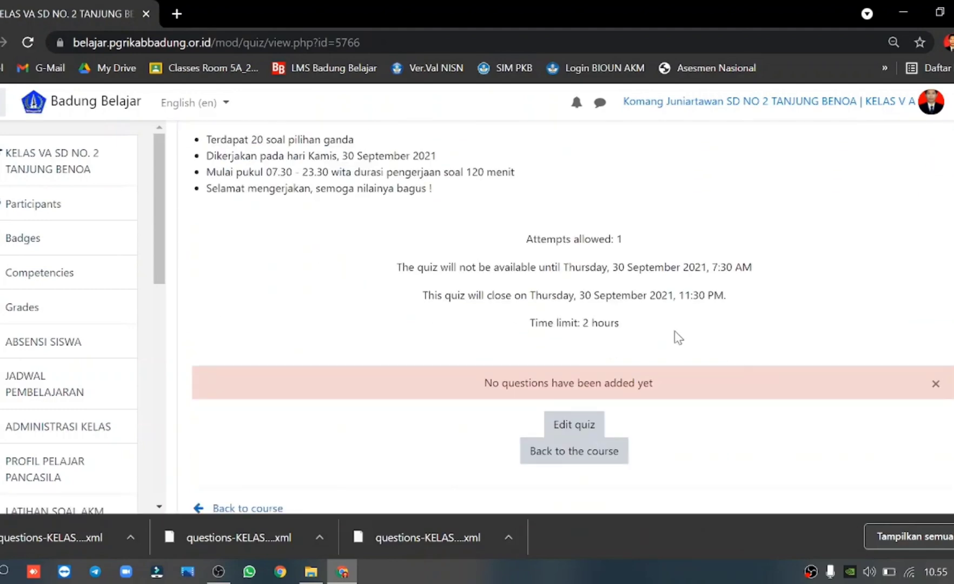
scroll(666, 400, down, 3)
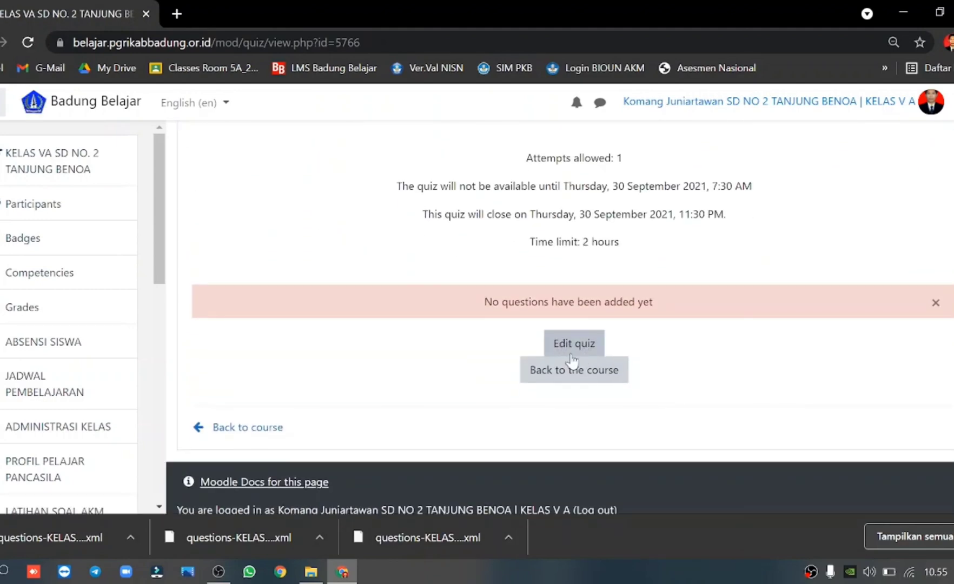
scroll(573, 352, up, 1)
scroll(573, 351, up, 4)
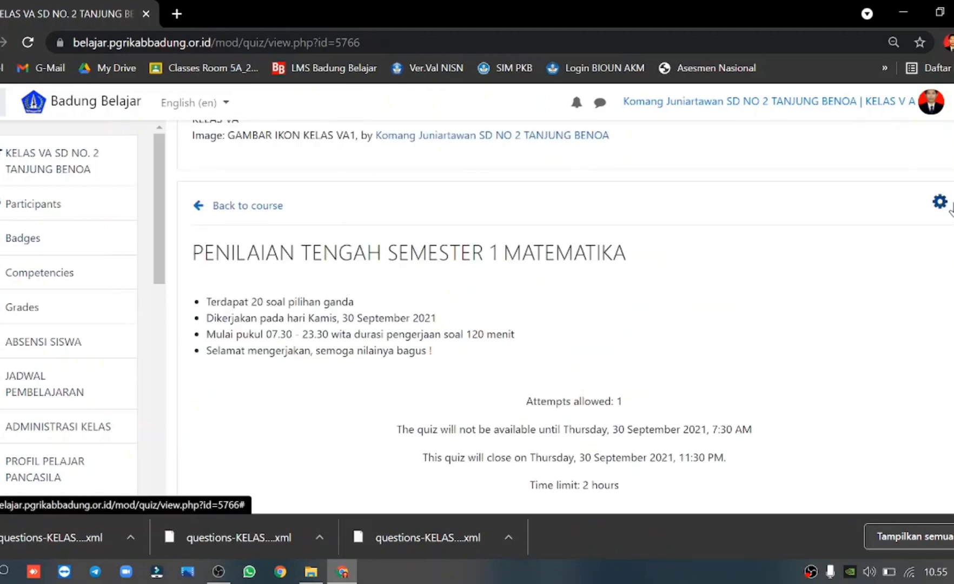
click(940, 201)
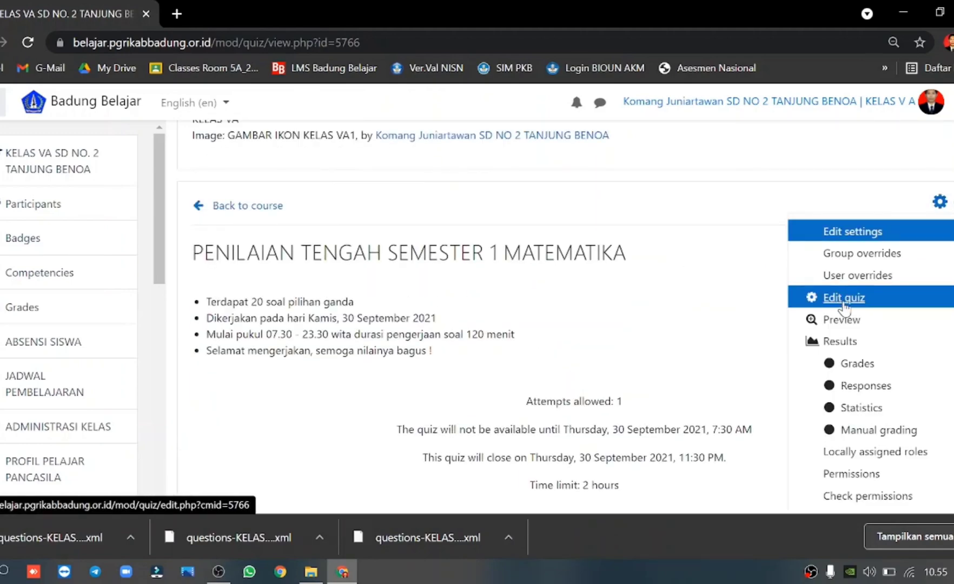
click(843, 299)
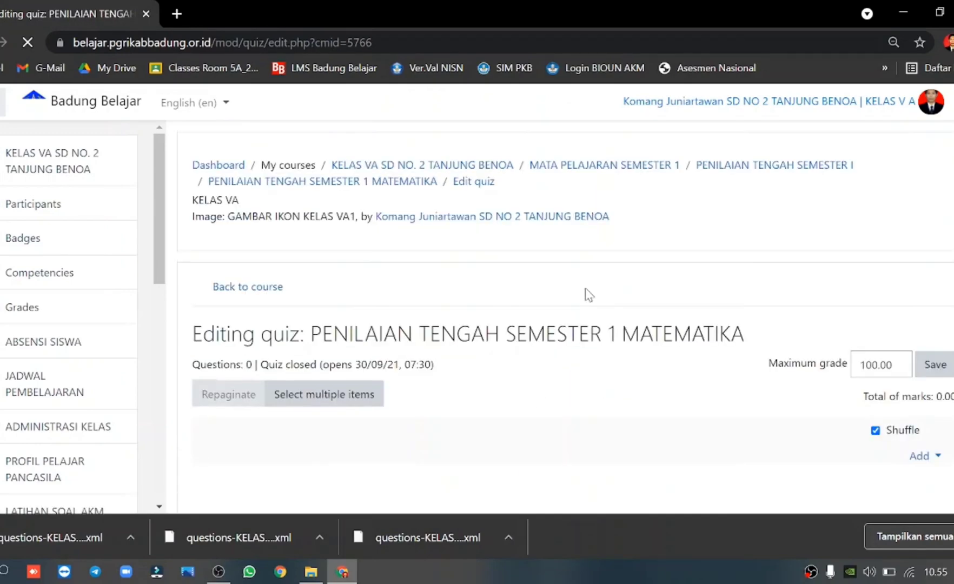
Start adding from the question bank, using the category Default for PENILAIAN HARIAN BAB 1 PENJUMLAHAN DAN PENGURANGAN PECAHAN.
scroll(588, 295, down, 2)
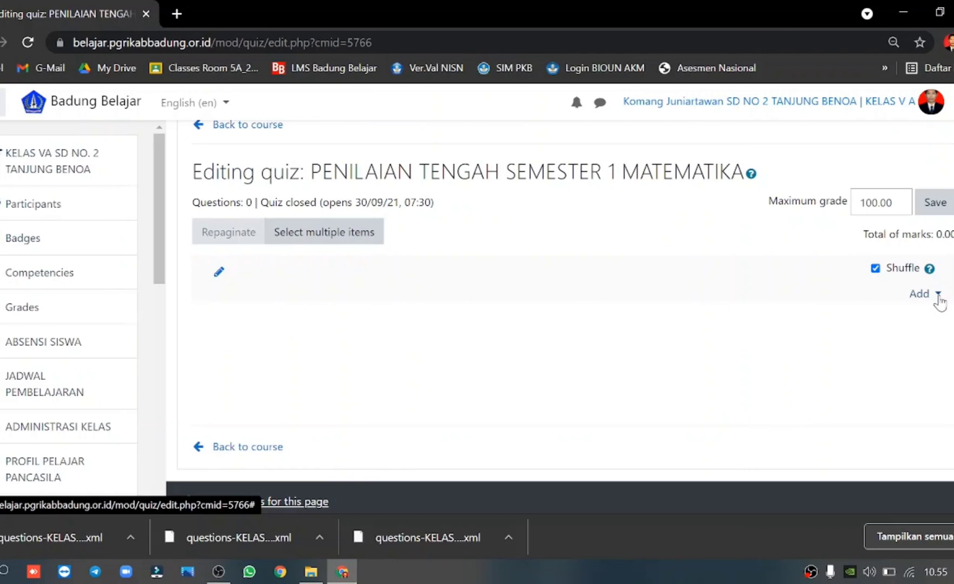
click(939, 298)
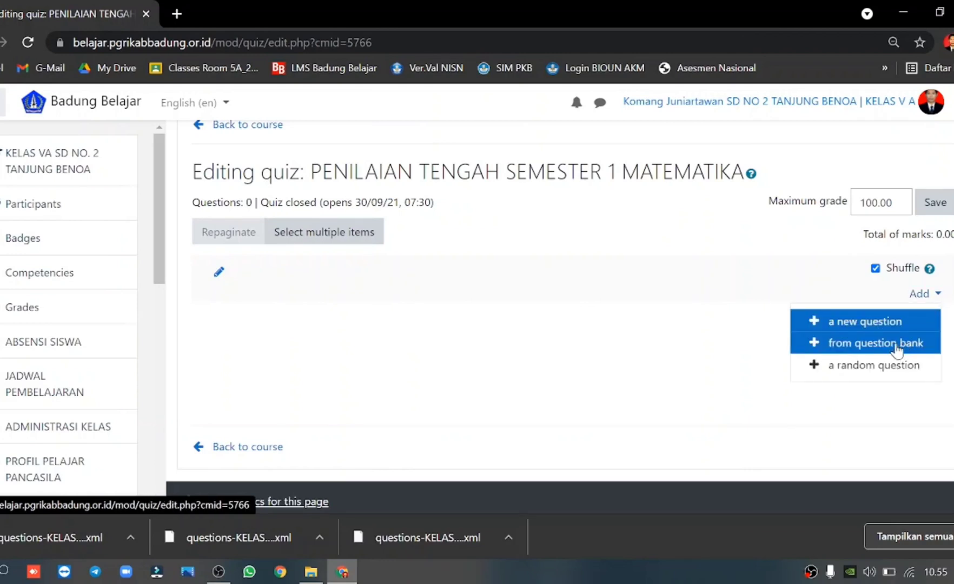
click(902, 349)
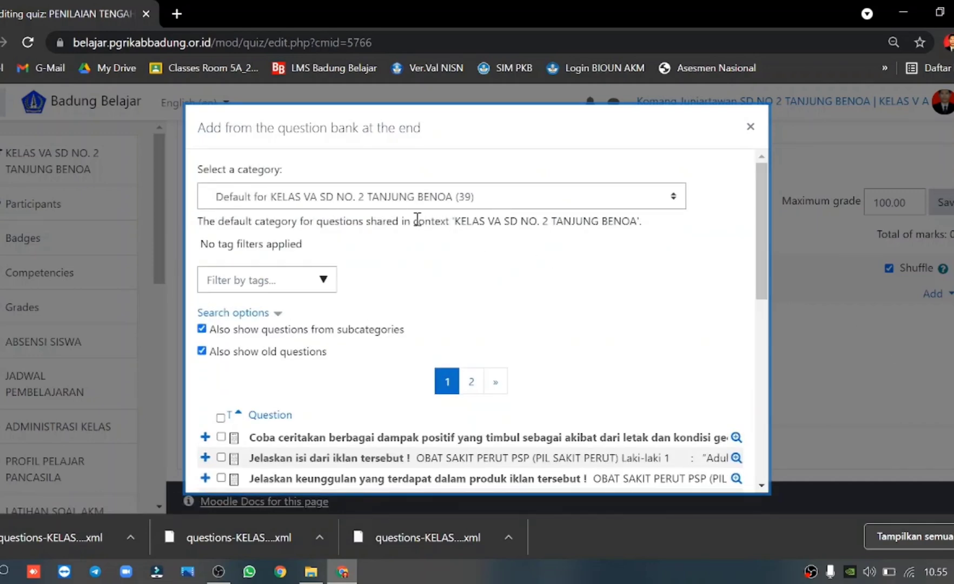
click(674, 198)
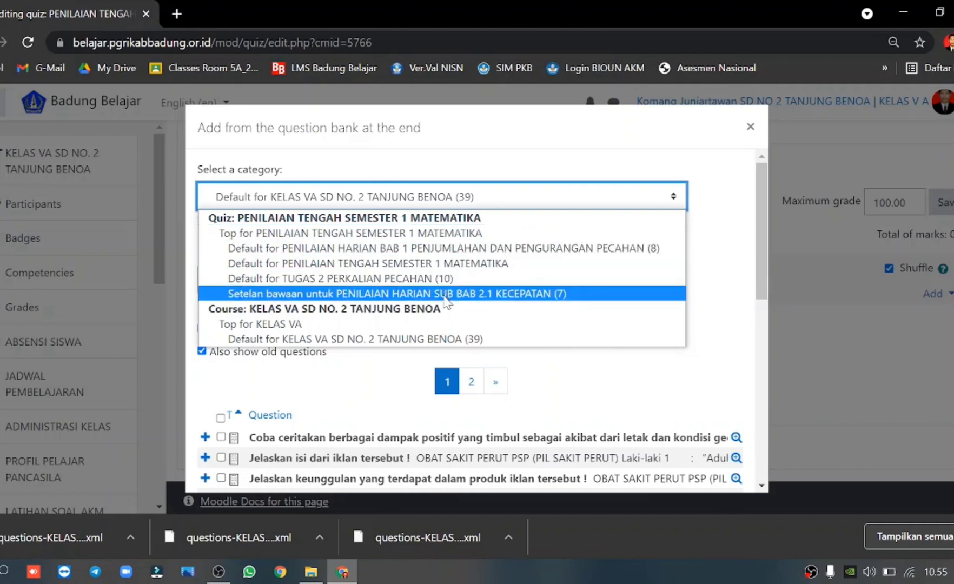
click(410, 250)
scroll(515, 325, down, 1)
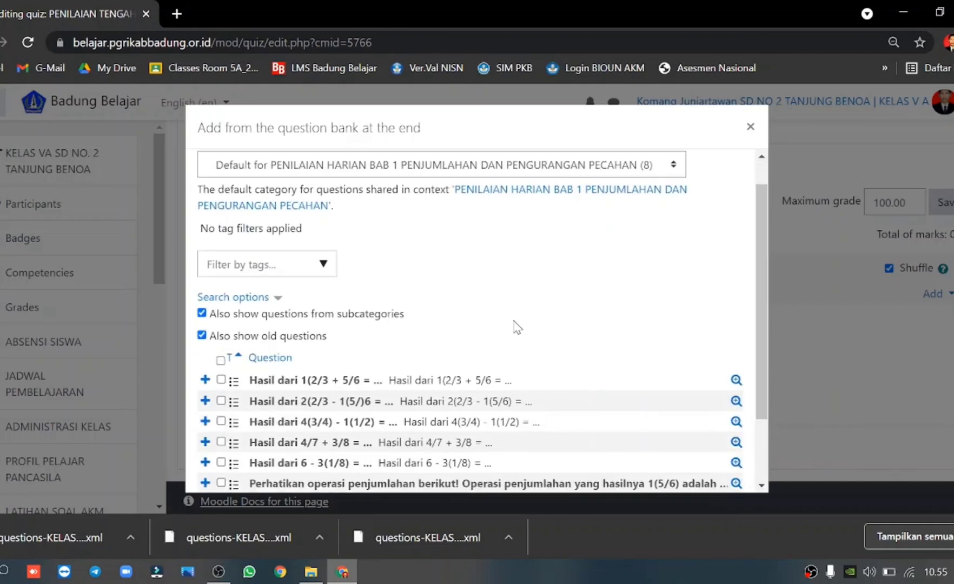
scroll(515, 325, down, 3)
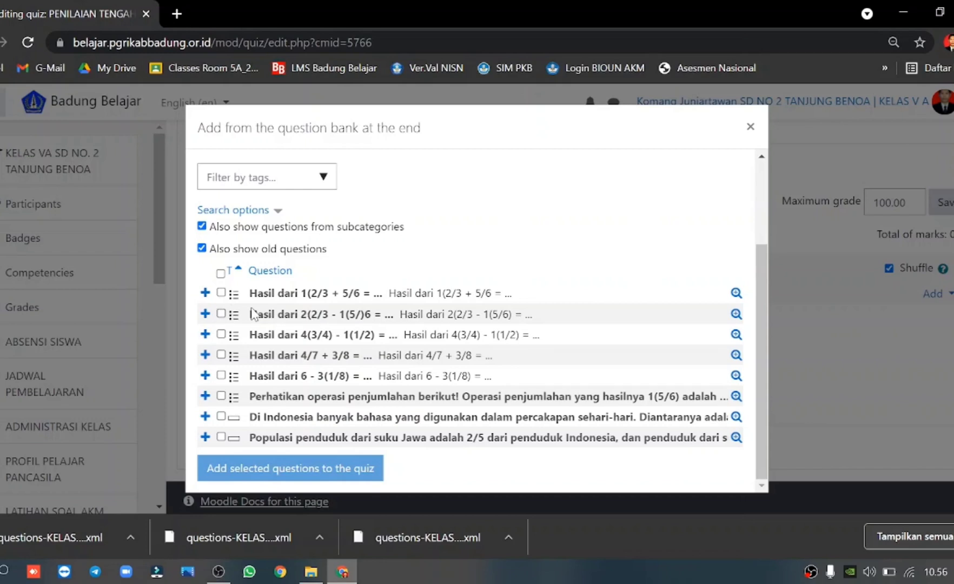
click(221, 294)
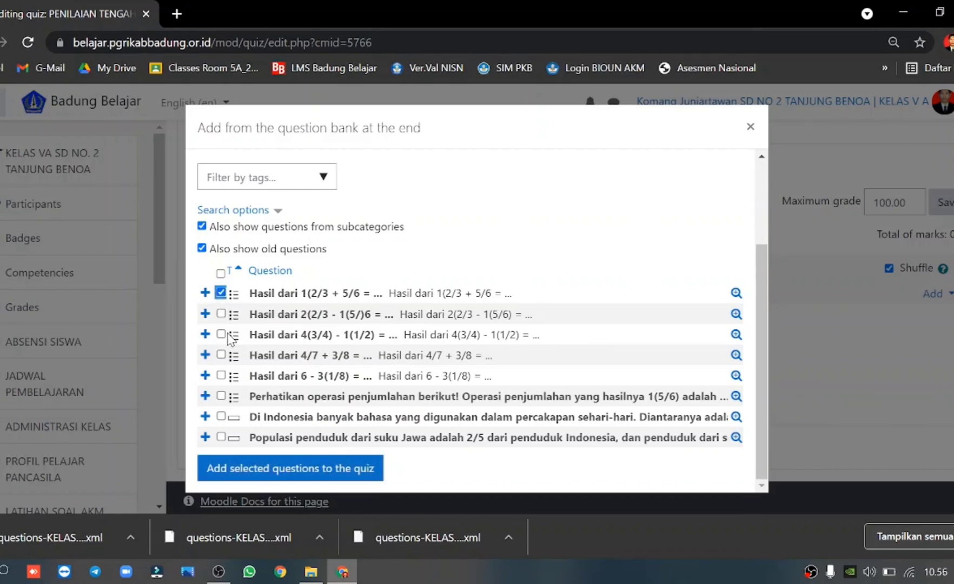
click(221, 335)
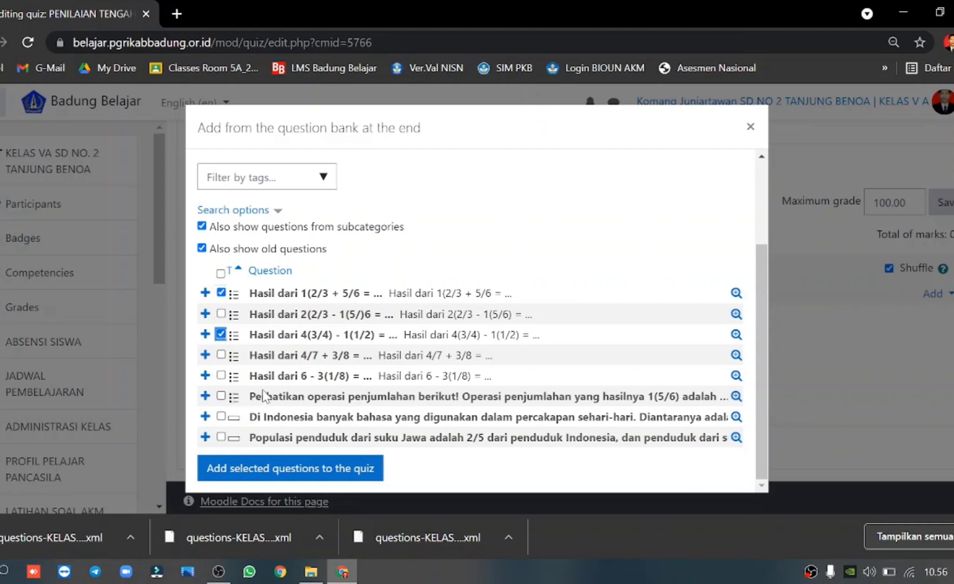
click(221, 355)
click(222, 376)
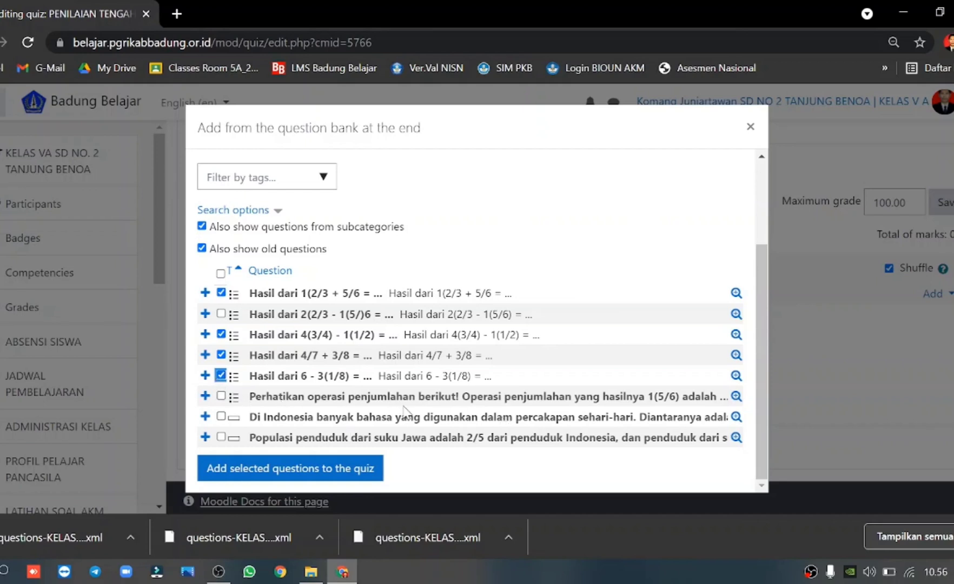
click(220, 396)
click(221, 273)
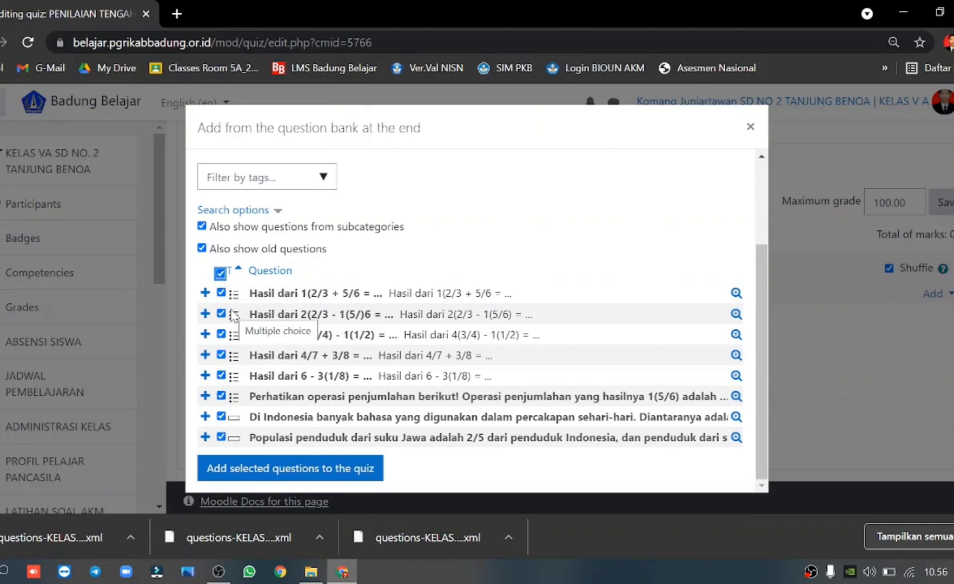
click(220, 273)
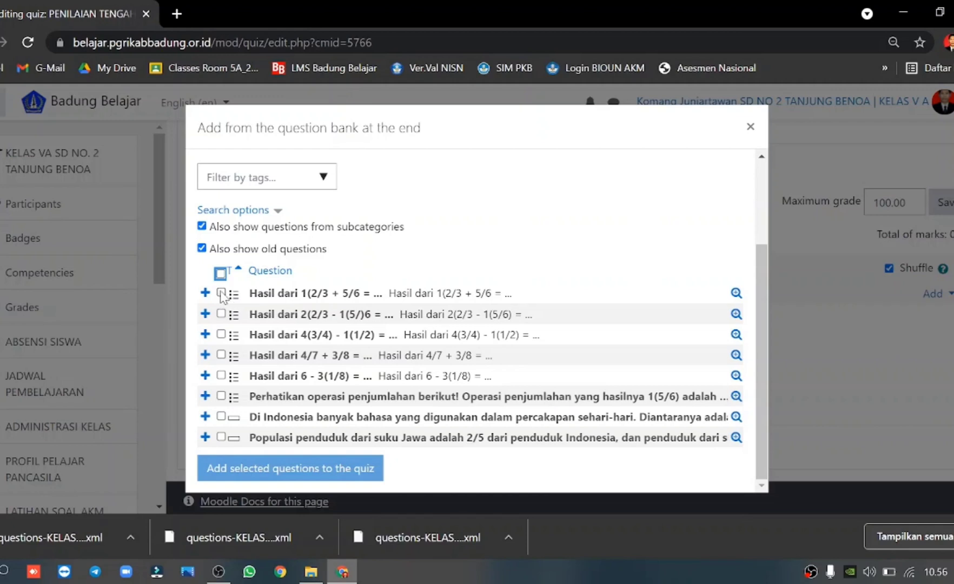
Add the questions 1(2/3 + 5/6, 4(3/4) - 1(1/2), 4/7 + 3/8, 6 - 3(1/8) and the 1(5/6) addition question to the quiz.
click(221, 292)
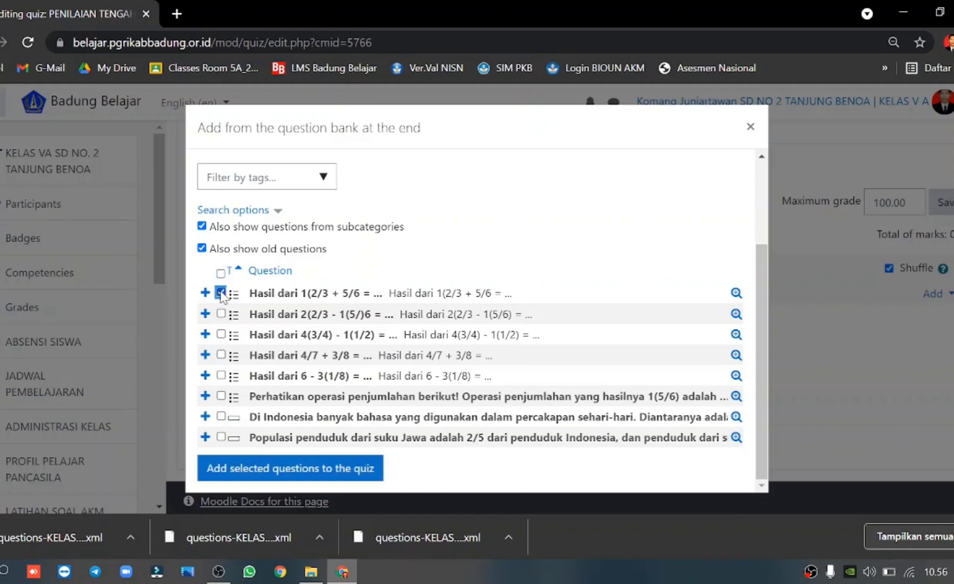
click(220, 334)
click(221, 356)
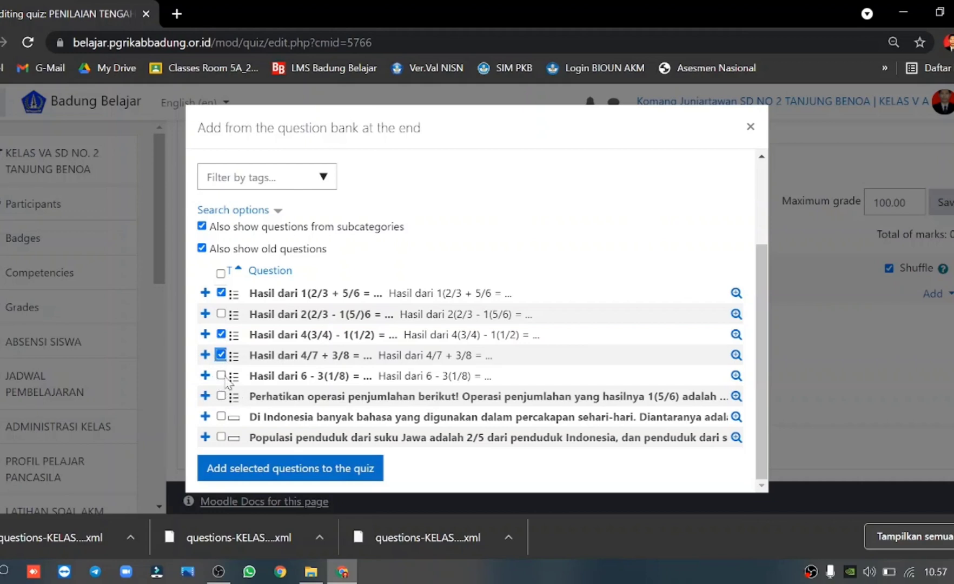
click(221, 376)
click(221, 396)
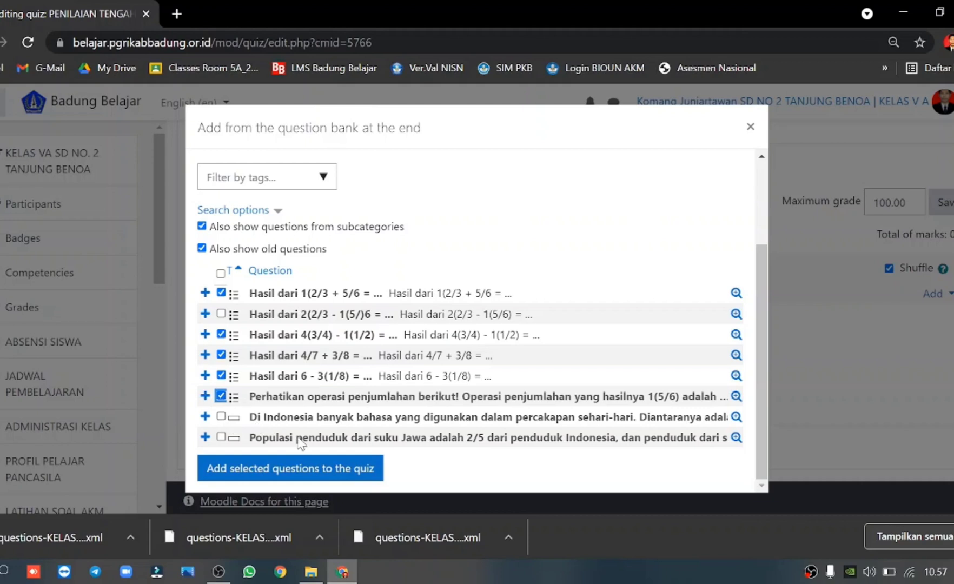
click(273, 475)
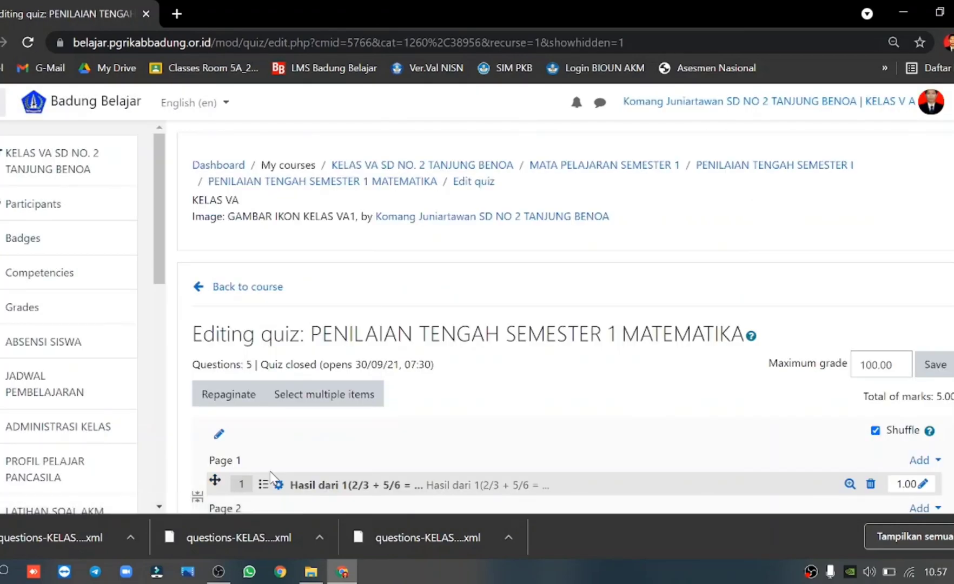
Review the quiz's question list and preview questions 1 to 5 one after another, closing the preview window at the end.
scroll(433, 416, down, 3)
scroll(433, 416, down, 1)
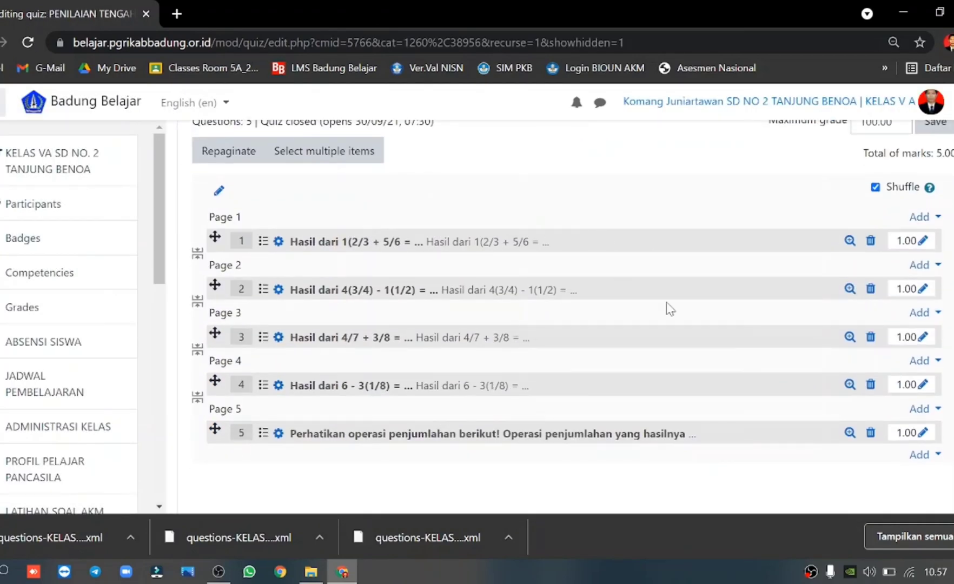
scroll(520, 483, up, 4)
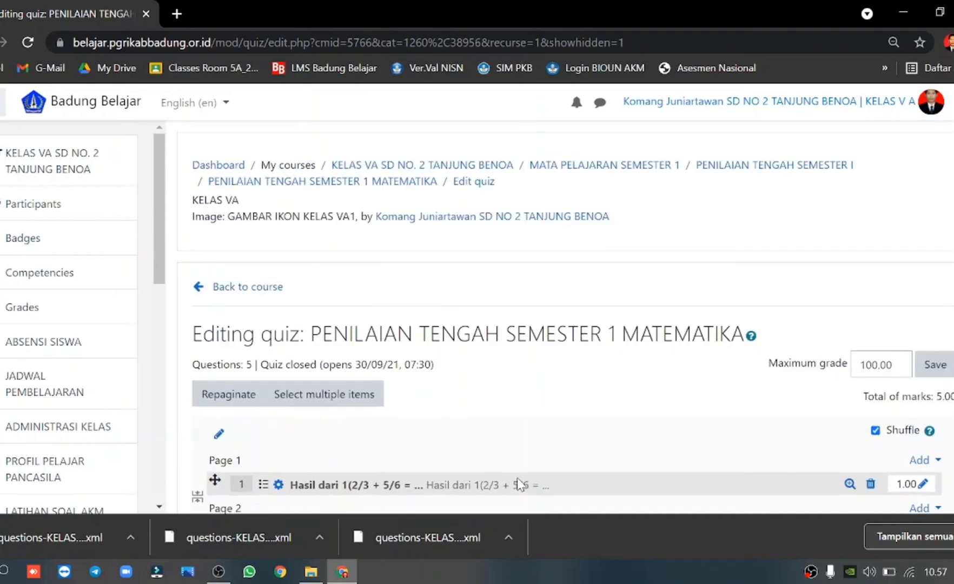
scroll(718, 342, down, 4)
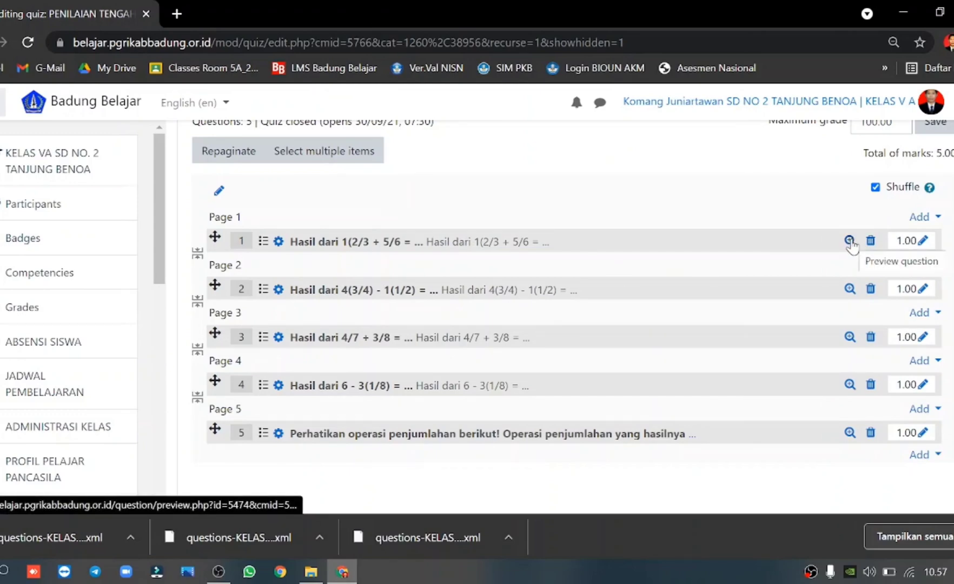
click(850, 241)
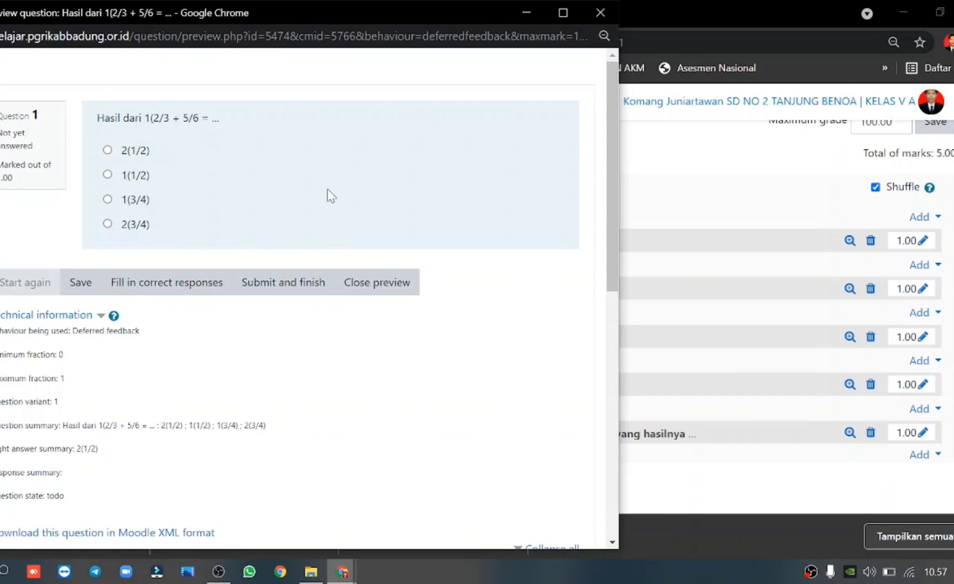
click(851, 291)
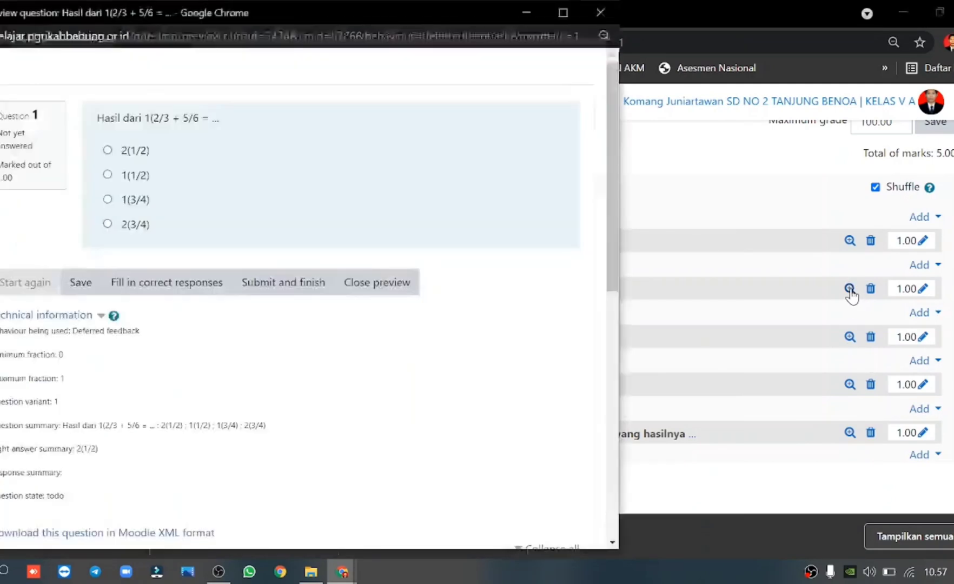
click(850, 338)
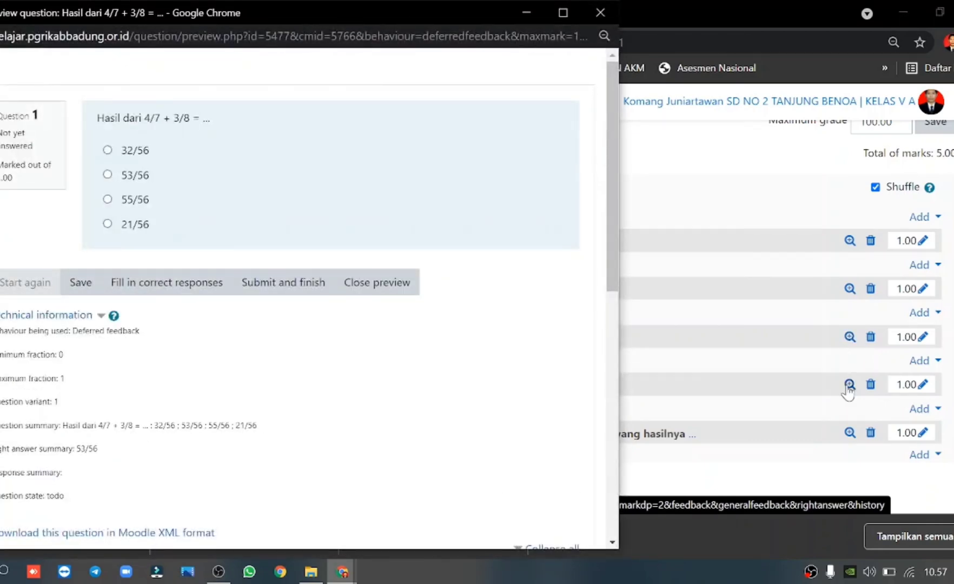
click(849, 385)
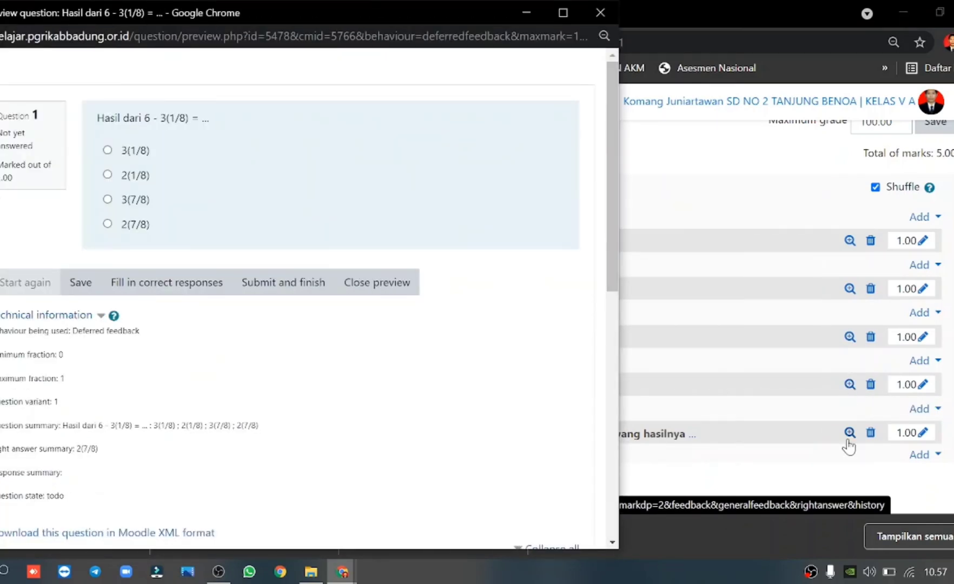
click(850, 435)
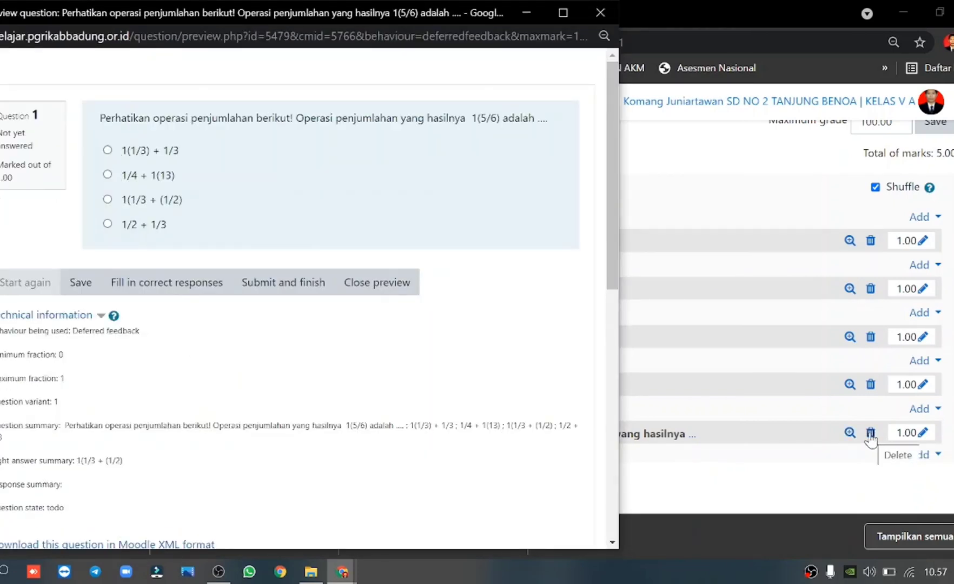
click(599, 12)
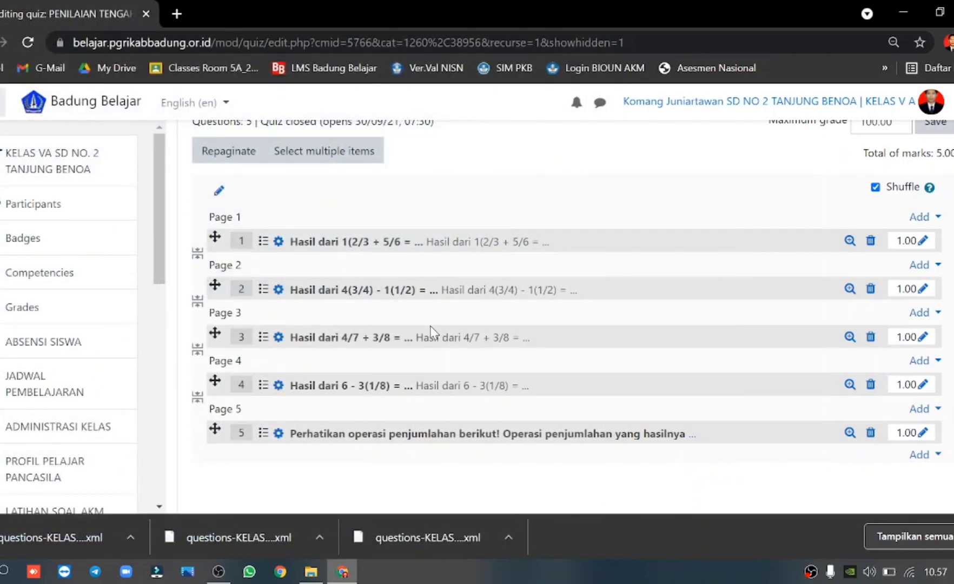
Start adding from the question bank at the end of the quiz, using the category Default for TUGAS 2 PERKALIAN PECAHAN.
click(931, 458)
scroll(831, 465, down, 2)
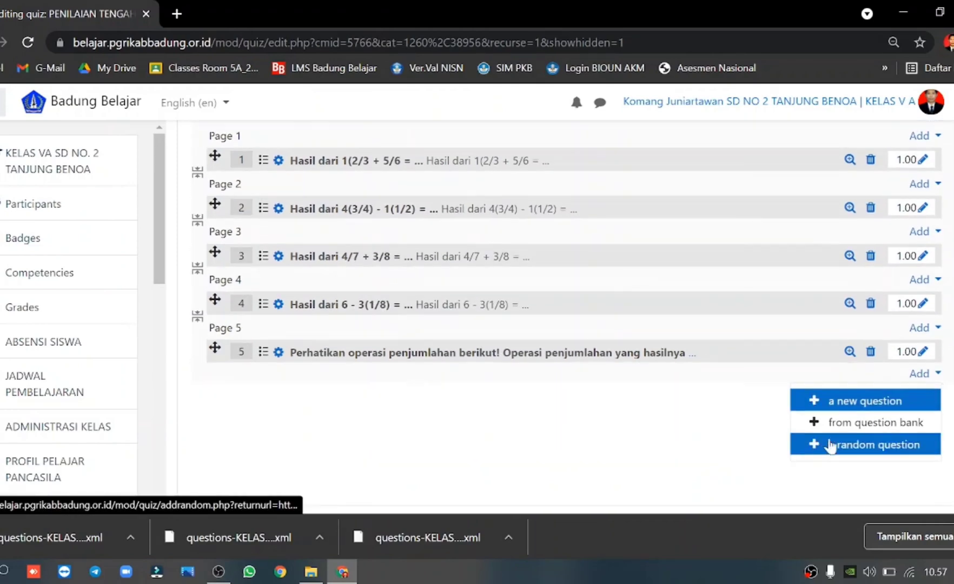
click(884, 433)
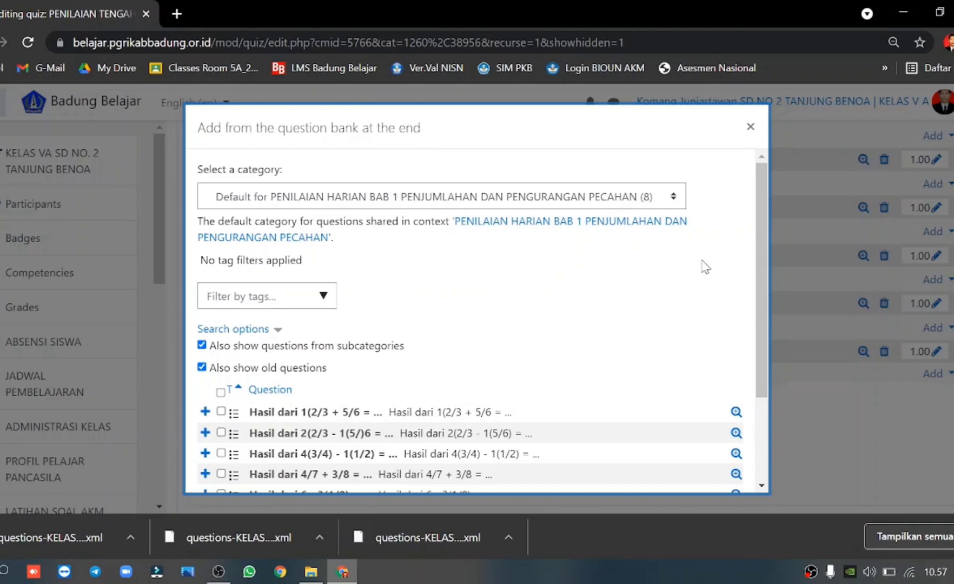
click(673, 201)
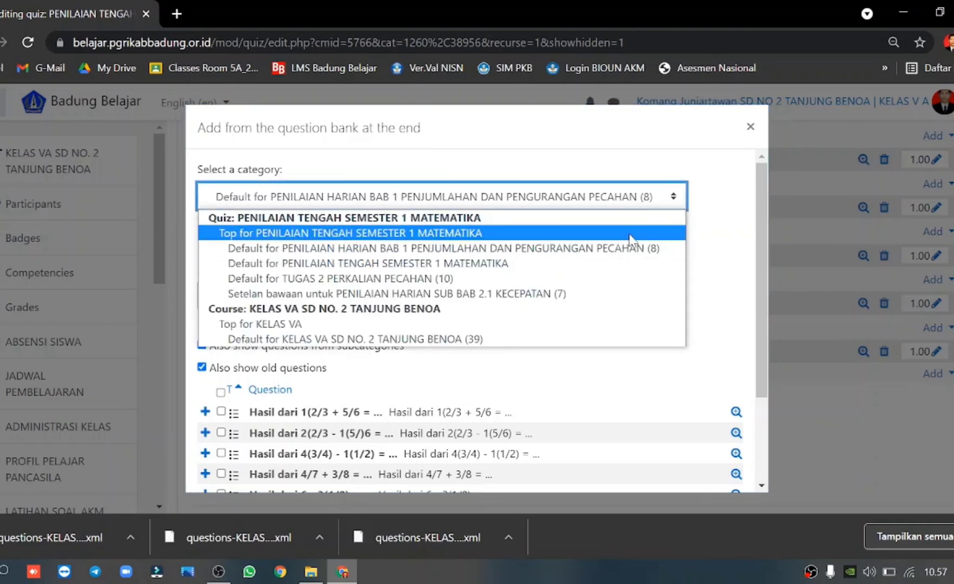
click(410, 279)
scroll(411, 285, down, 3)
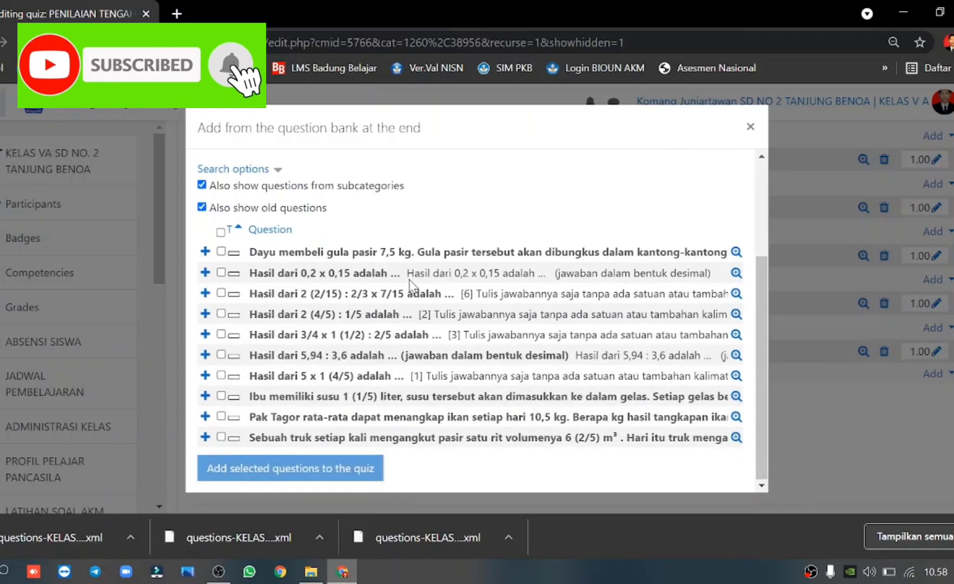
scroll(387, 297, up, 3)
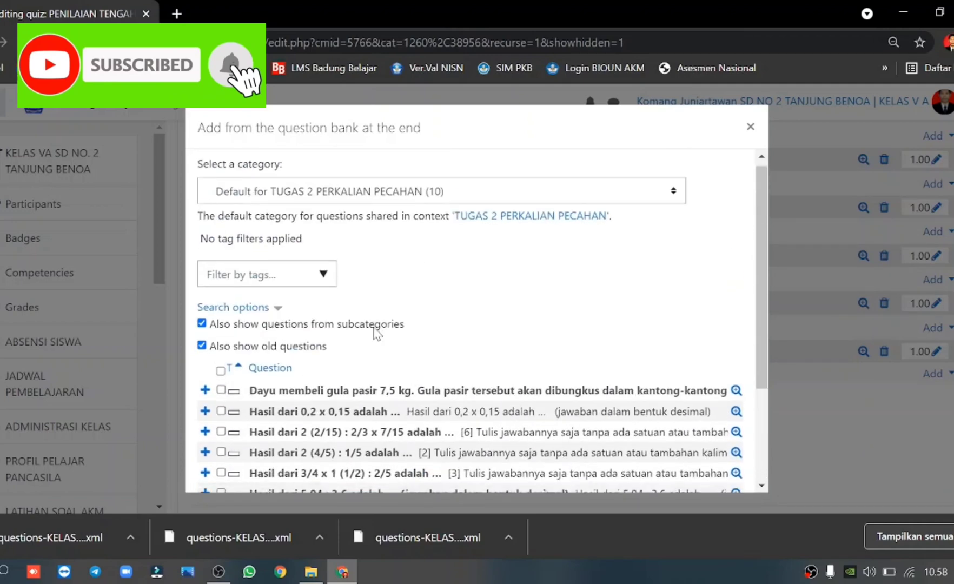
scroll(376, 333, down, 3)
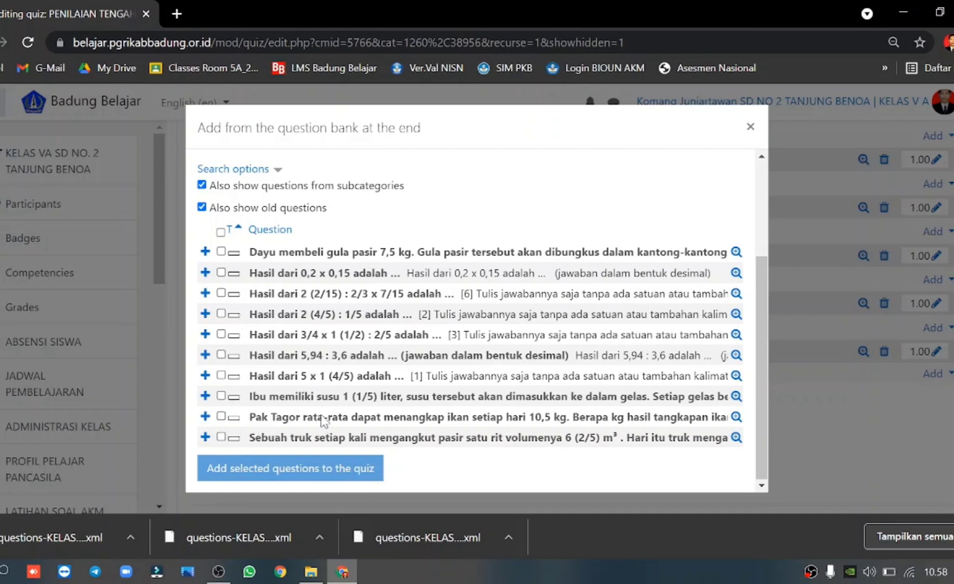
Add the questions 0,2 x 0,15; 2 (2/15) : 2/3 x 7/15; 5,94 : 3,6; 5 x 1 (4/5) and the 10,5 kg fish catch to the quiz.
click(221, 294)
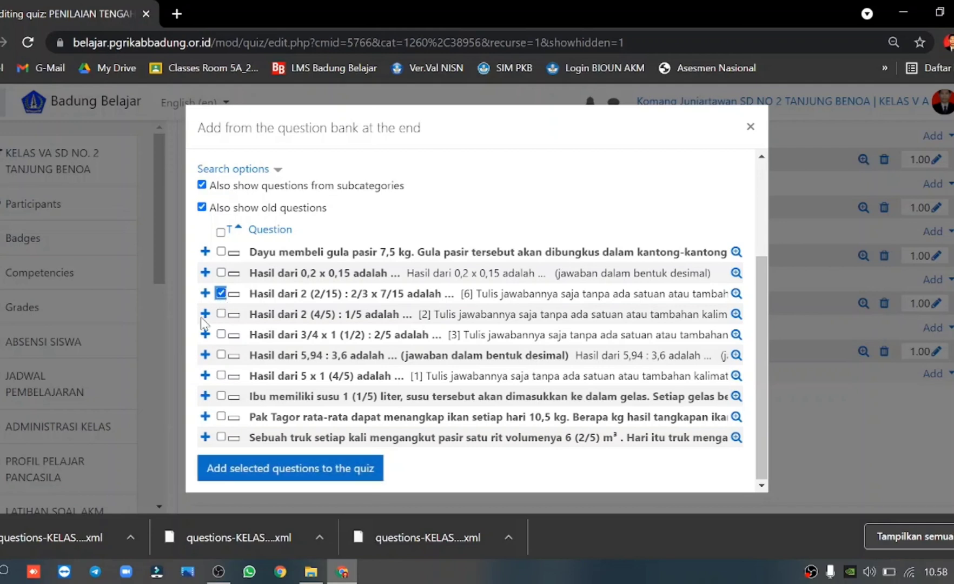
click(221, 273)
click(220, 356)
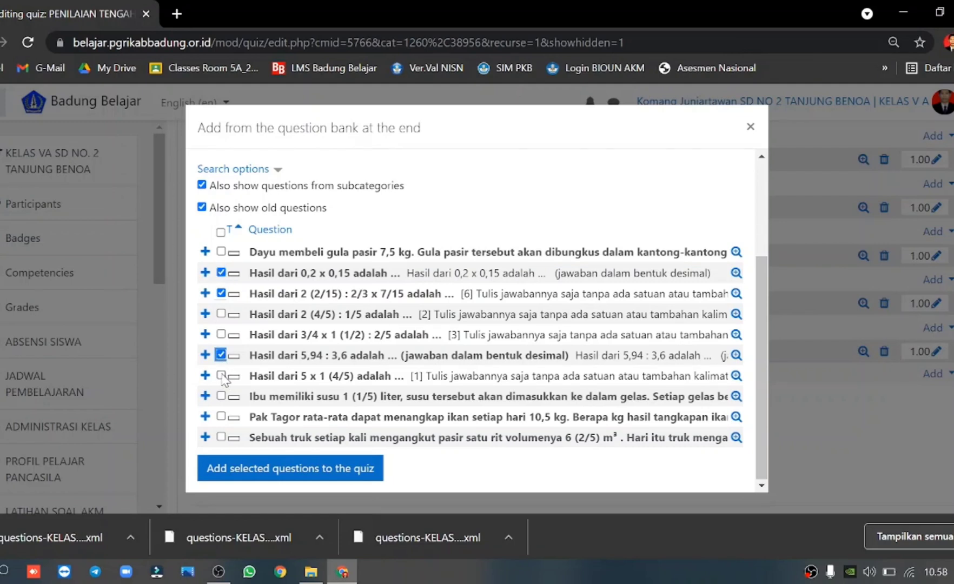
click(221, 376)
click(221, 416)
click(251, 470)
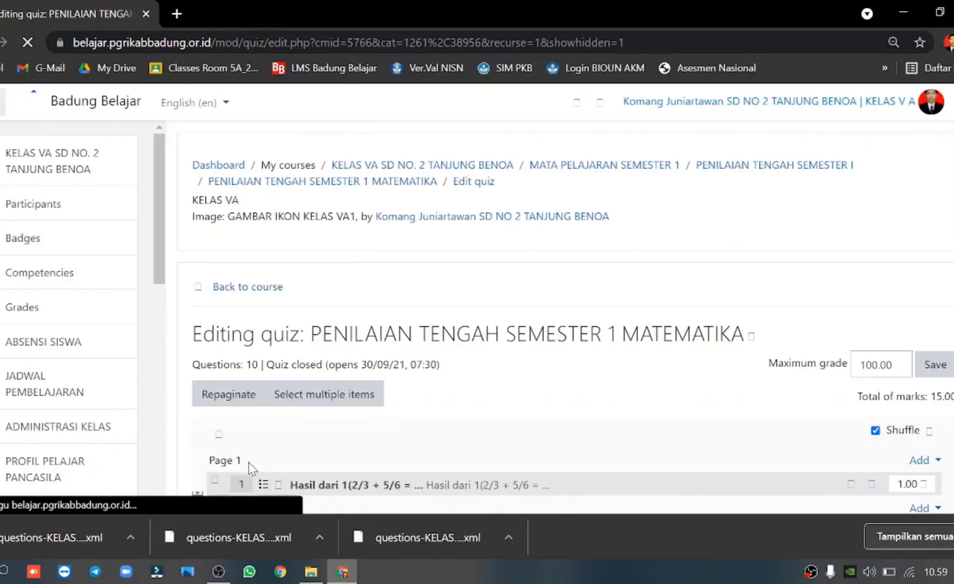
Add all questions of the category Setelan bawaan untuk PENILAIAN HARIAN SUB BAB 2.1 KECEPATAN to the end of the quiz.
scroll(518, 388, down, 10)
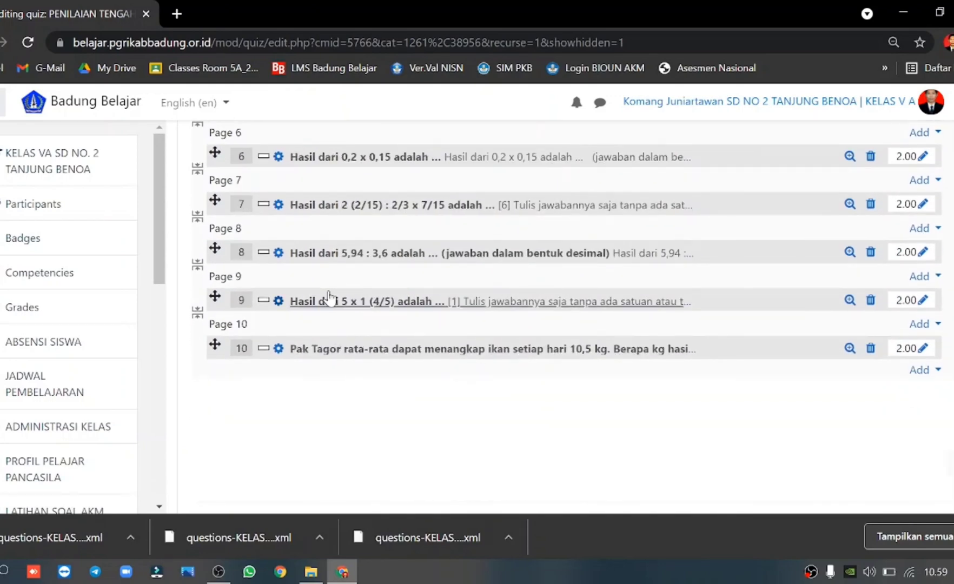
scroll(325, 298, up, 2)
scroll(325, 298, down, 2)
scroll(254, 367, up, 6)
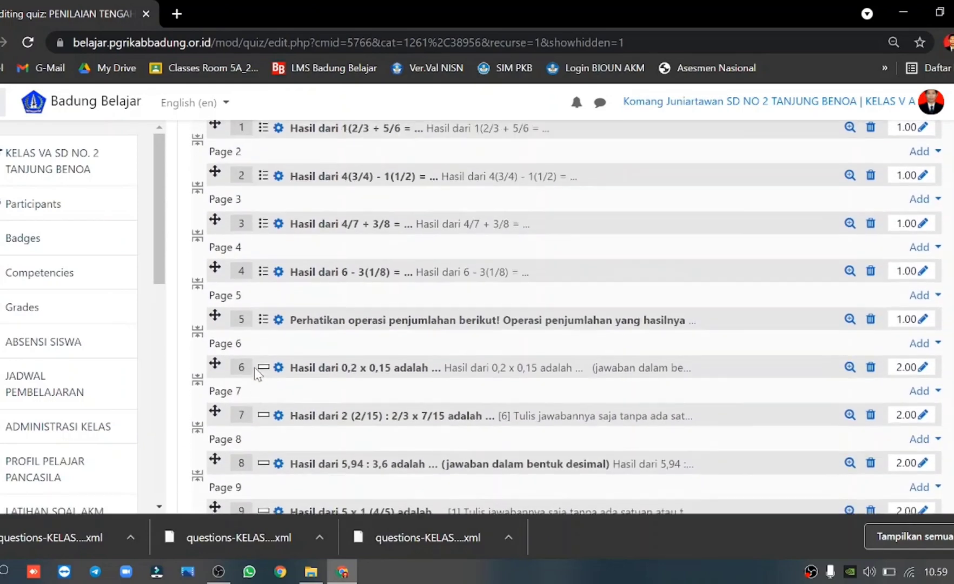
scroll(254, 368, down, 6)
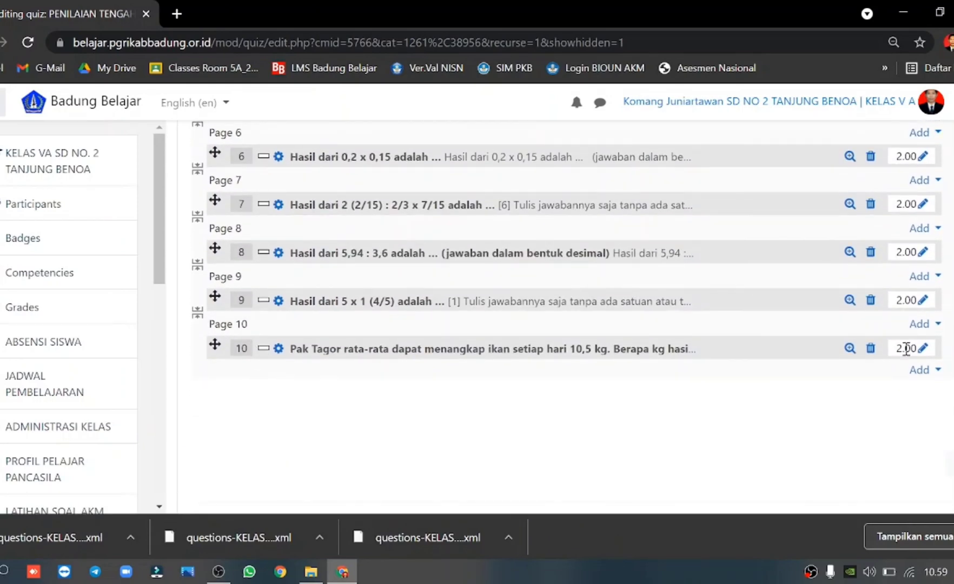
click(921, 370)
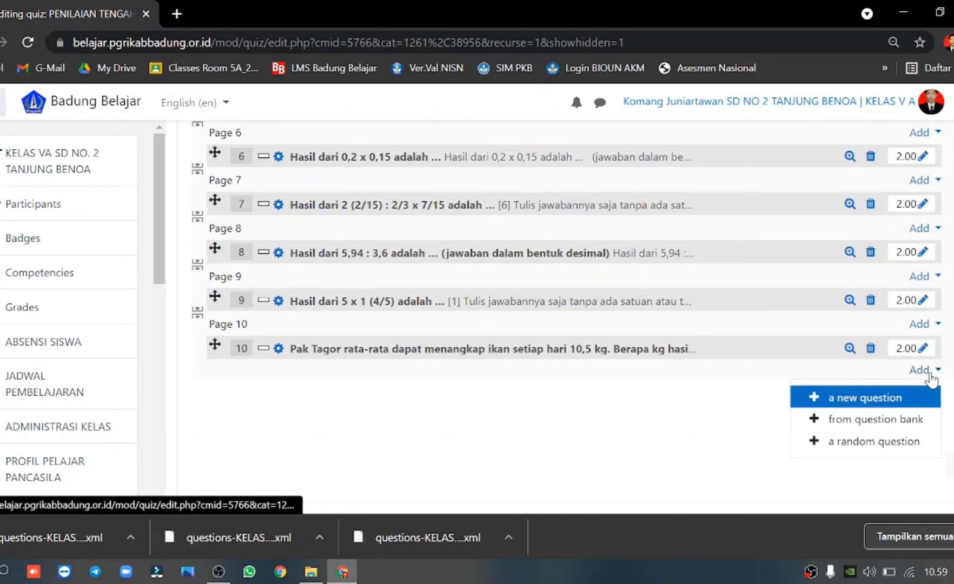
click(907, 428)
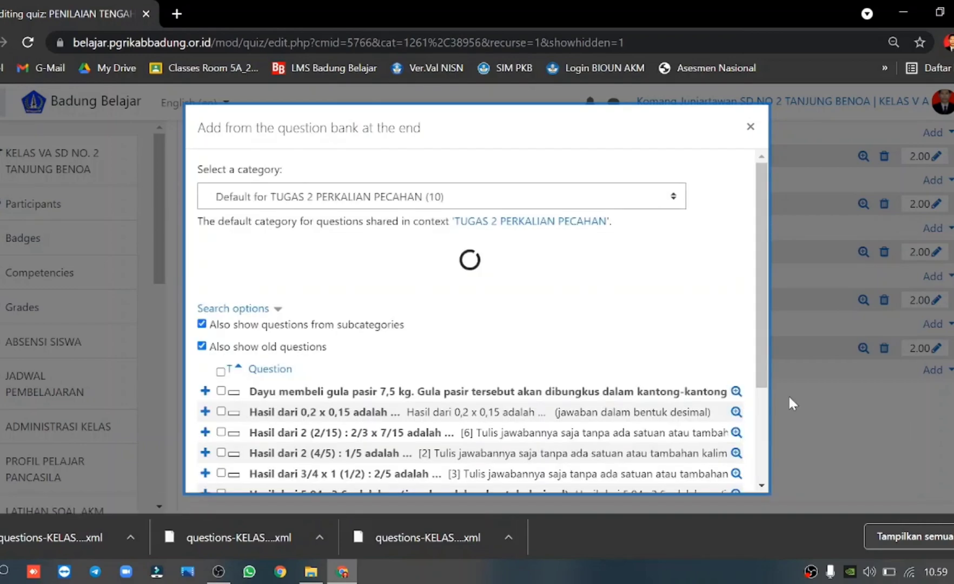
click(673, 200)
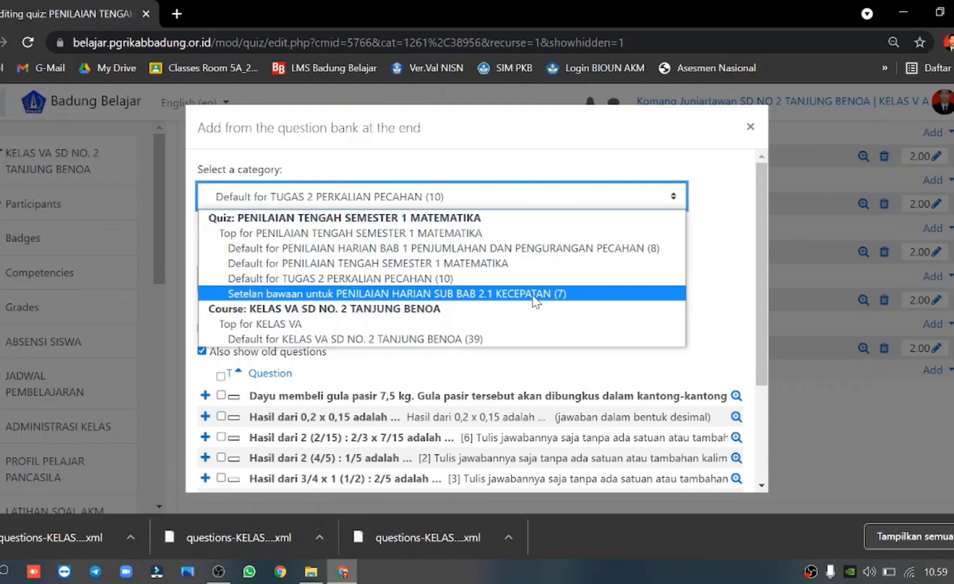
click(535, 301)
scroll(533, 301, down, 3)
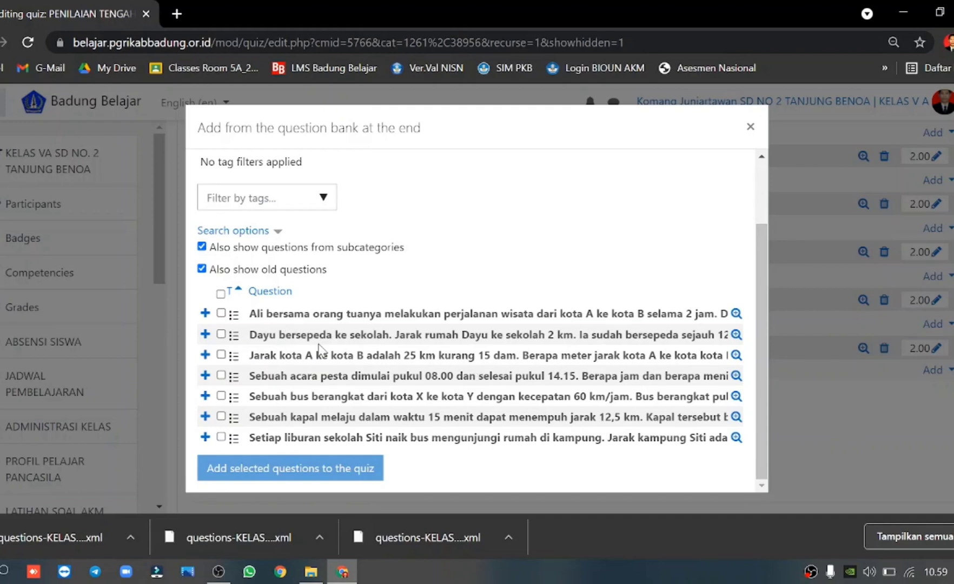
click(220, 294)
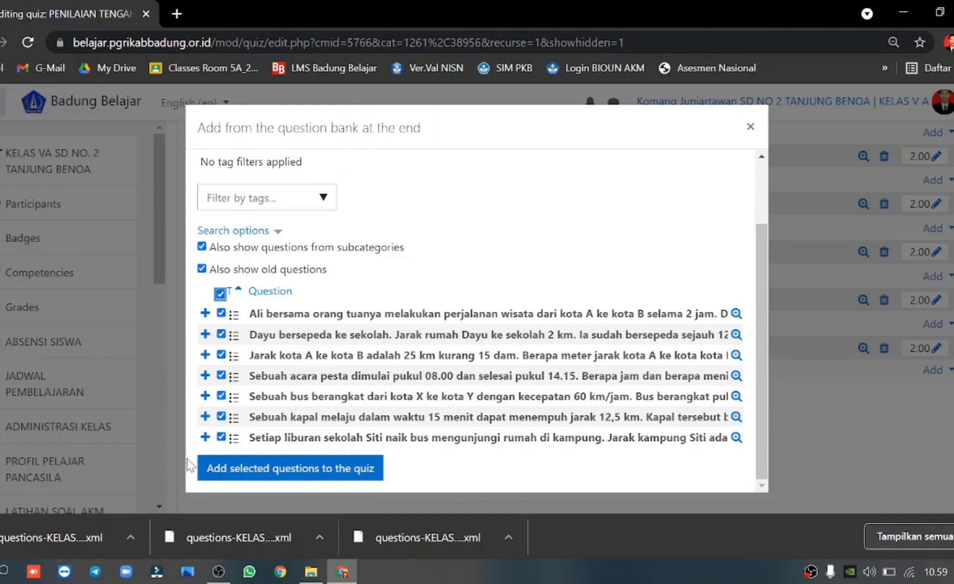
click(299, 471)
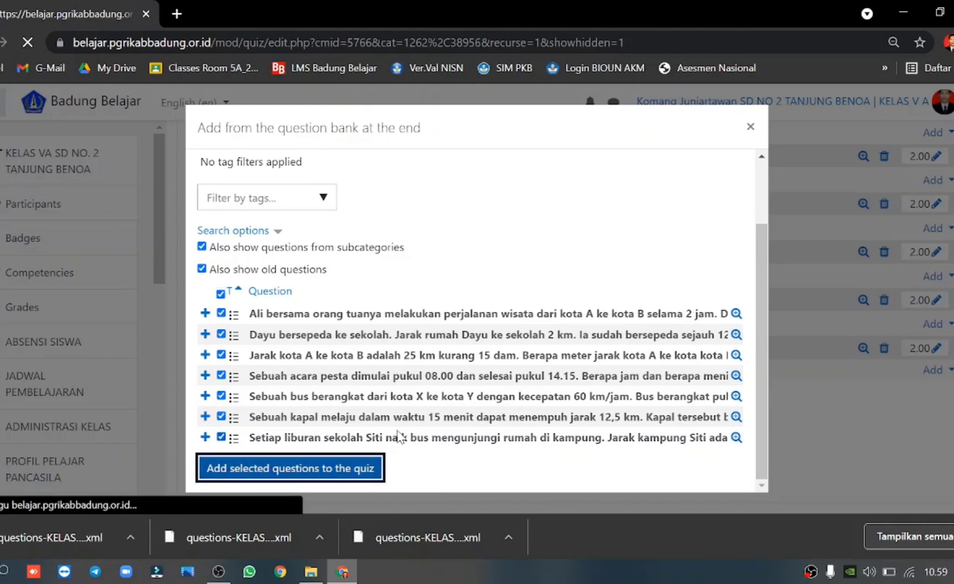
Start adding from the question bank at the quiz's end, using Default for PENILAIAN HARIAN BAB 1 PENJUMLAHAN DAN PENGURANGAN PECAHAN.
scroll(399, 436, down, 15)
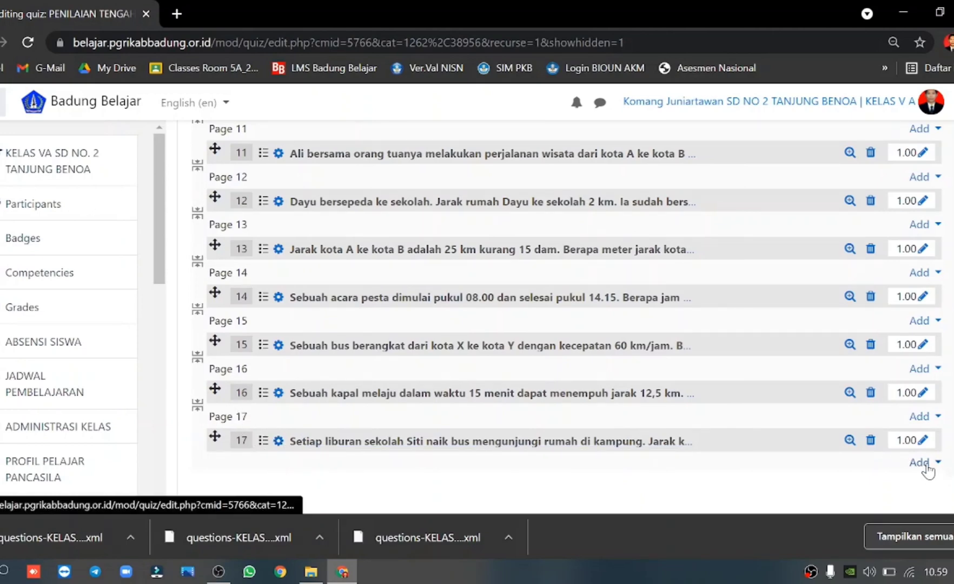
click(927, 467)
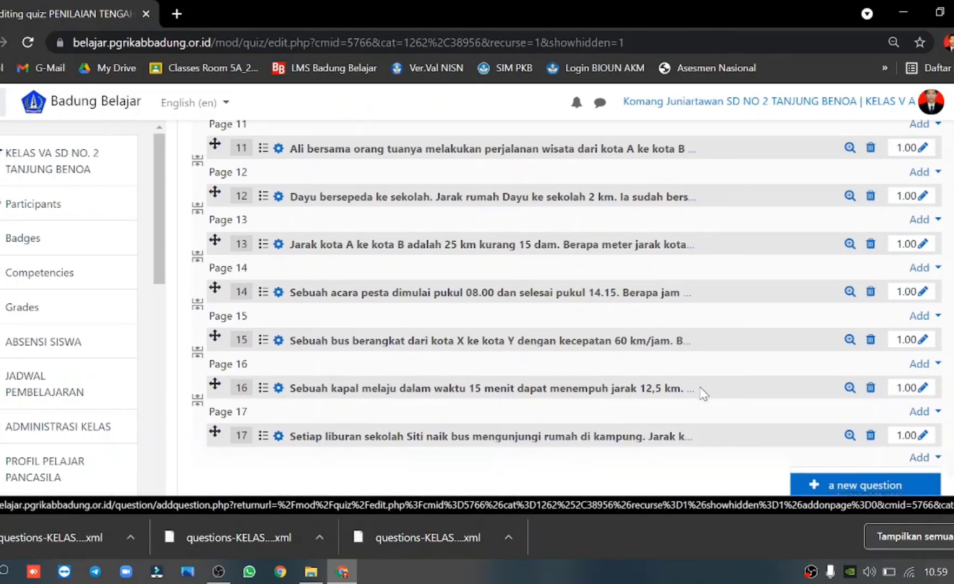
scroll(703, 393, down, 3)
click(871, 357)
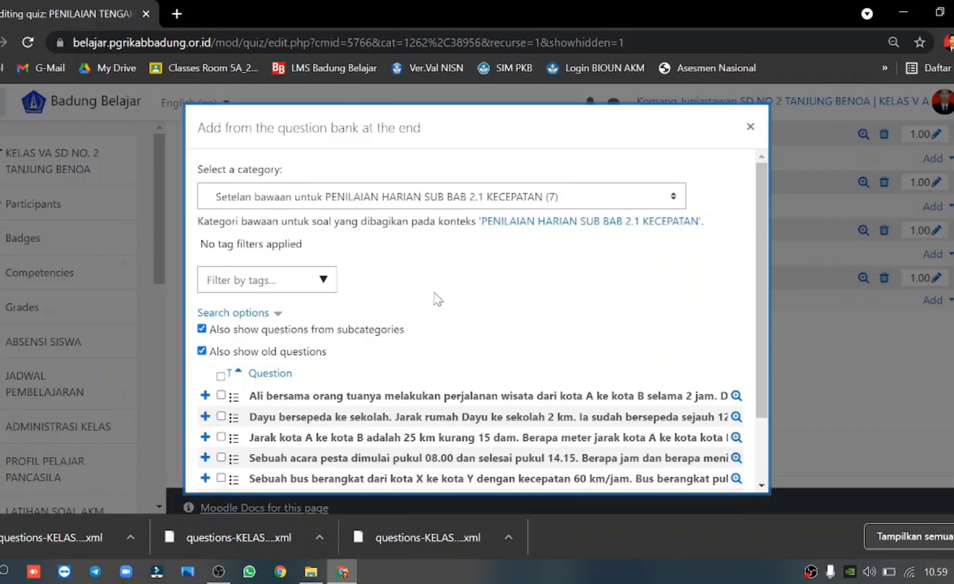
scroll(377, 299, down, 1)
scroll(377, 299, down, 2)
scroll(512, 274, up, 2)
click(653, 200)
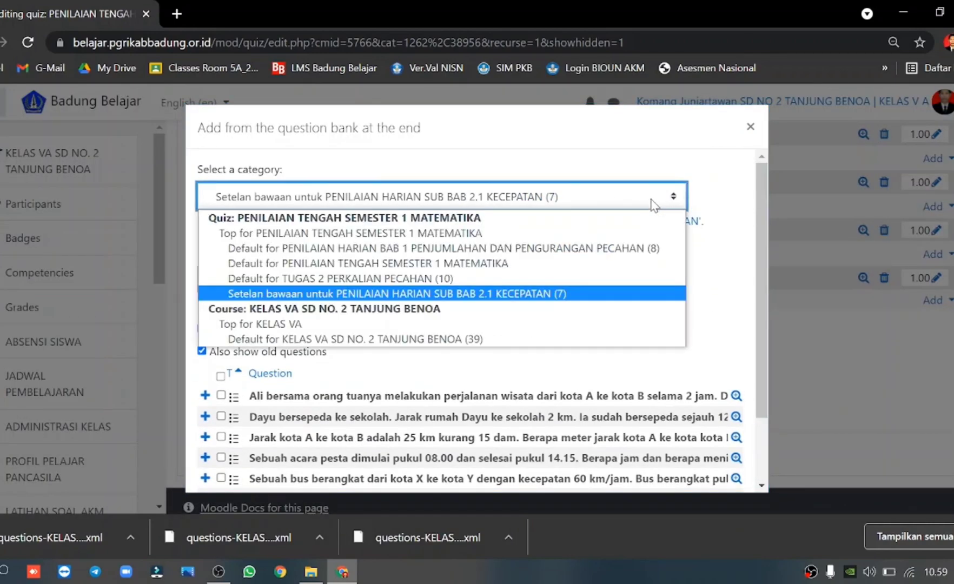
click(455, 246)
Add the question on languages spoken in Indonesia and the 2/5 Javanese population question to the quiz.
scroll(464, 276, down, 2)
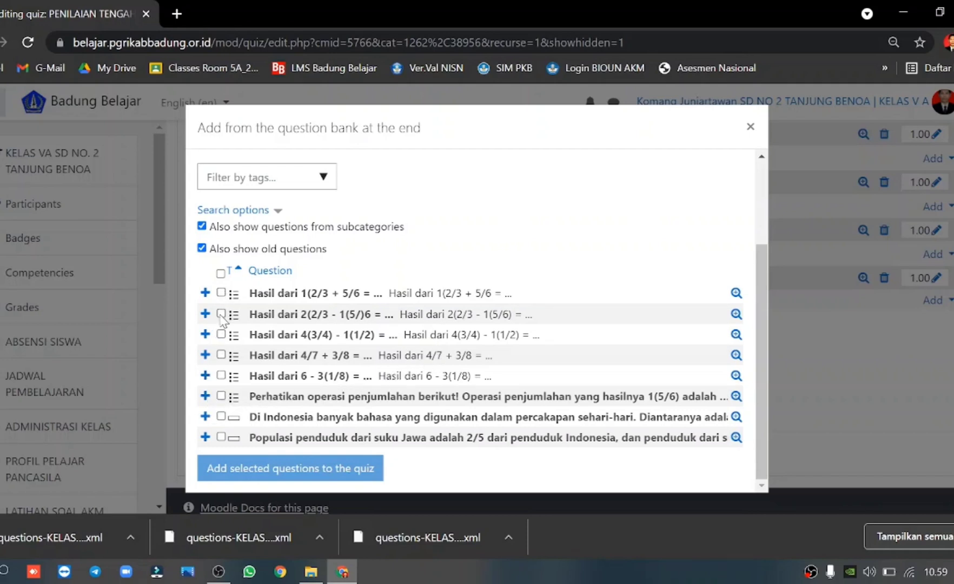
click(221, 416)
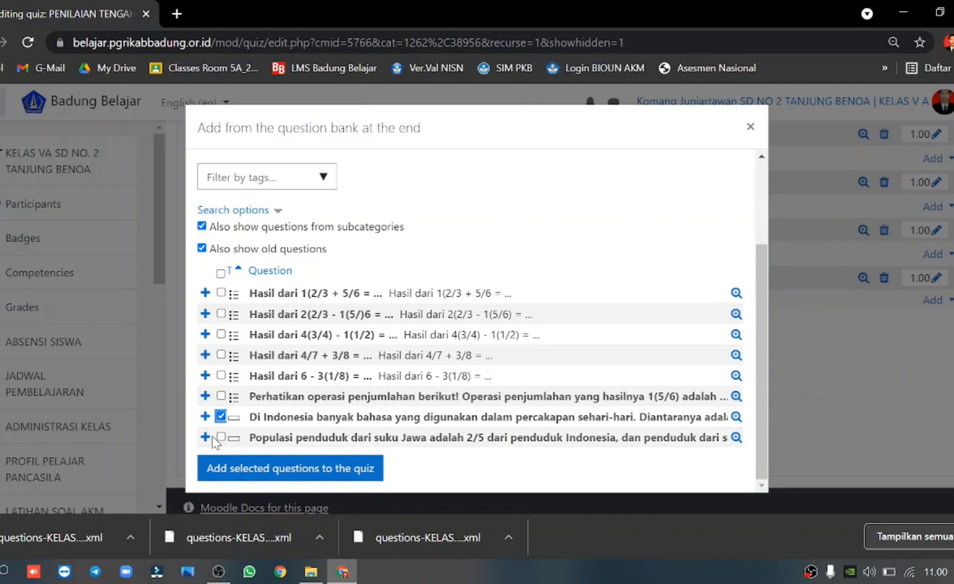
click(221, 439)
click(324, 474)
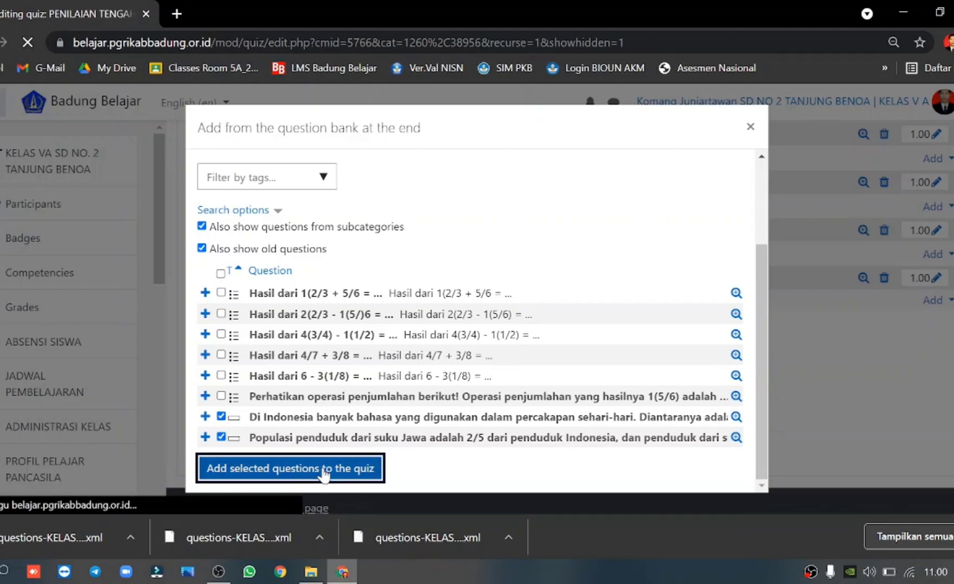
Review the quiz's question list, checking the questions taken from each category and their marks.
scroll(634, 331, down, 5)
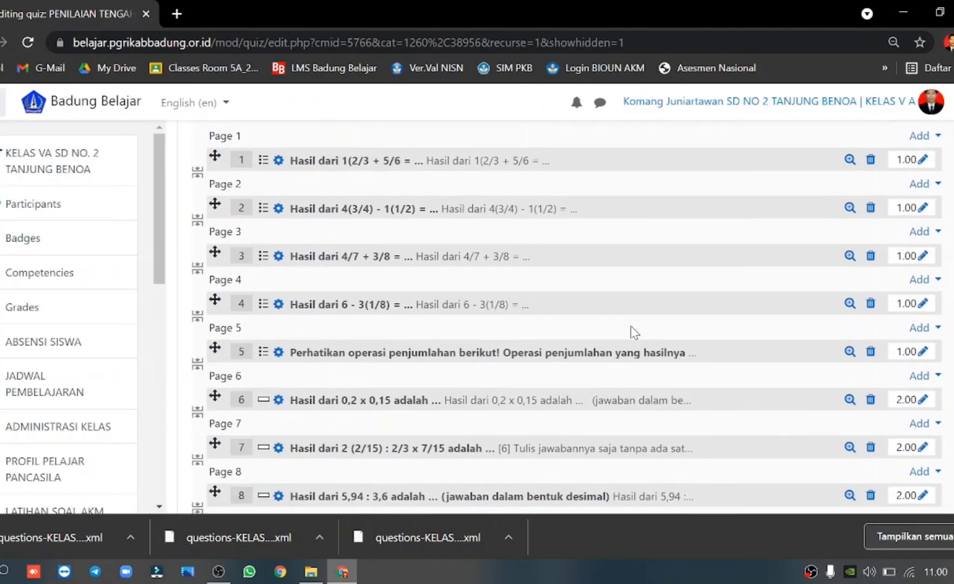
scroll(631, 327, down, 2)
scroll(631, 328, up, 4)
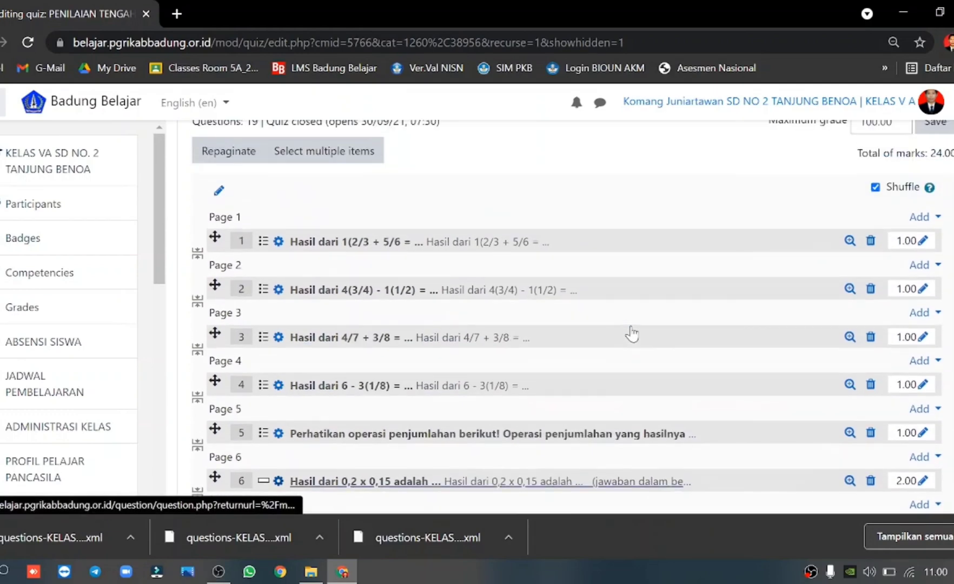
scroll(408, 296, down, 10)
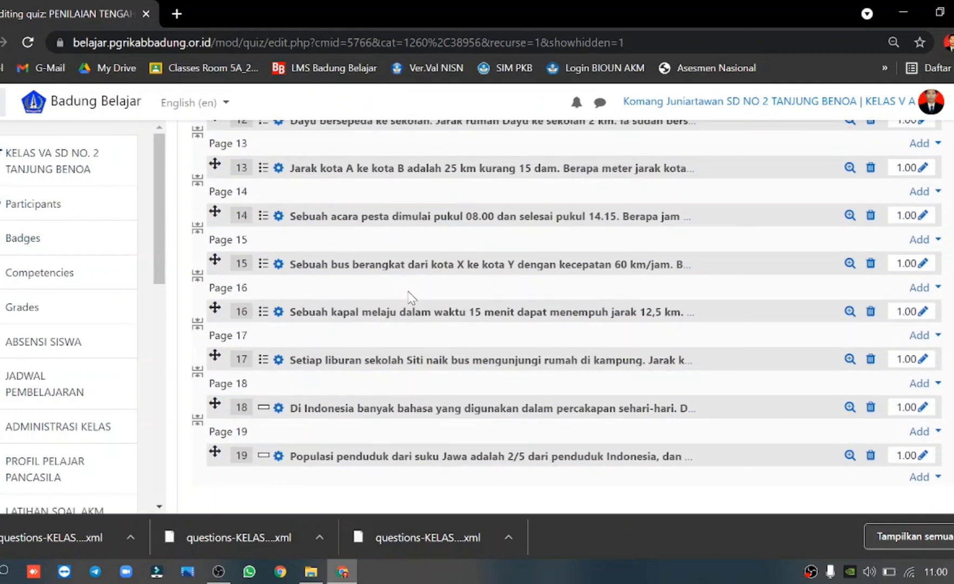
scroll(408, 297, up, 6)
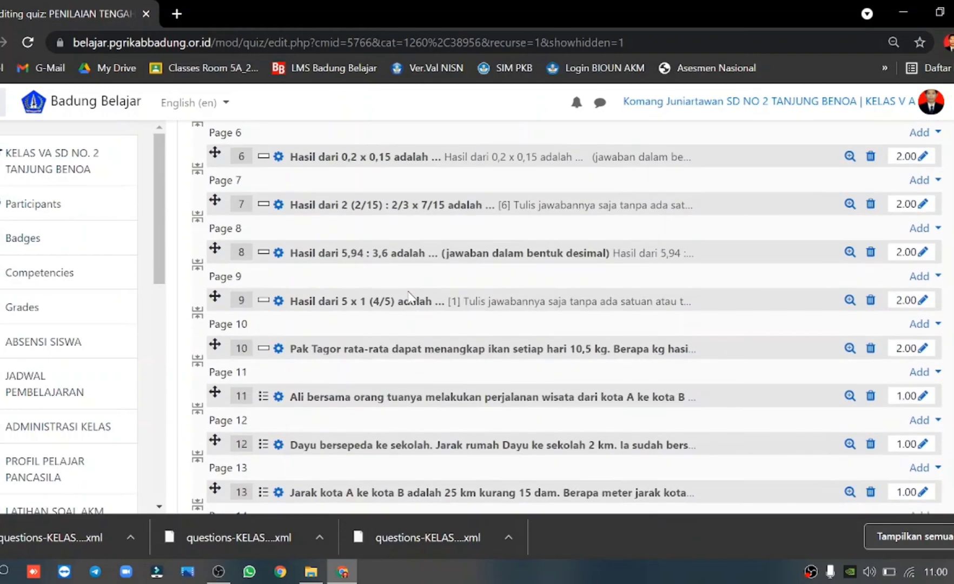
scroll(347, 205, up, 2)
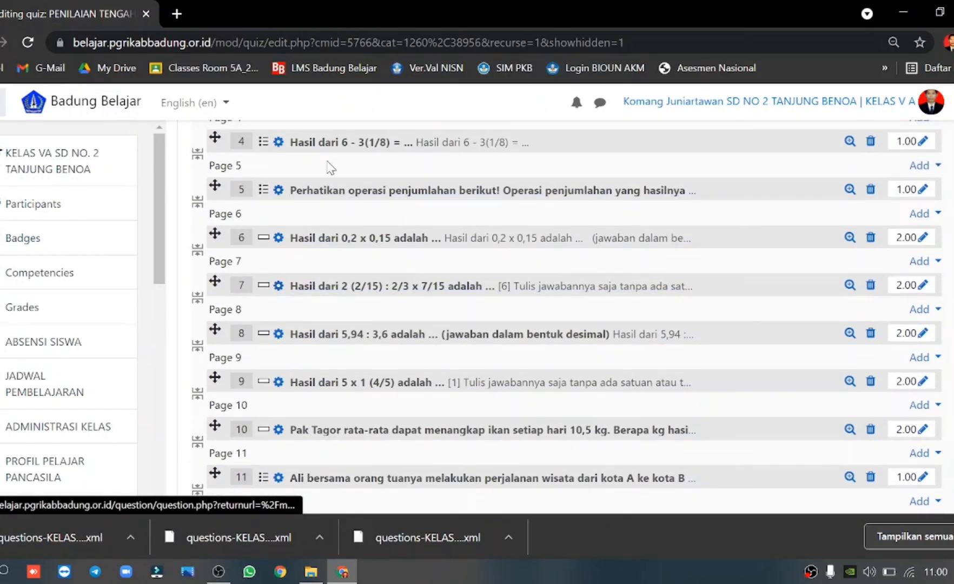
scroll(330, 168, up, 2)
scroll(383, 195, up, 2)
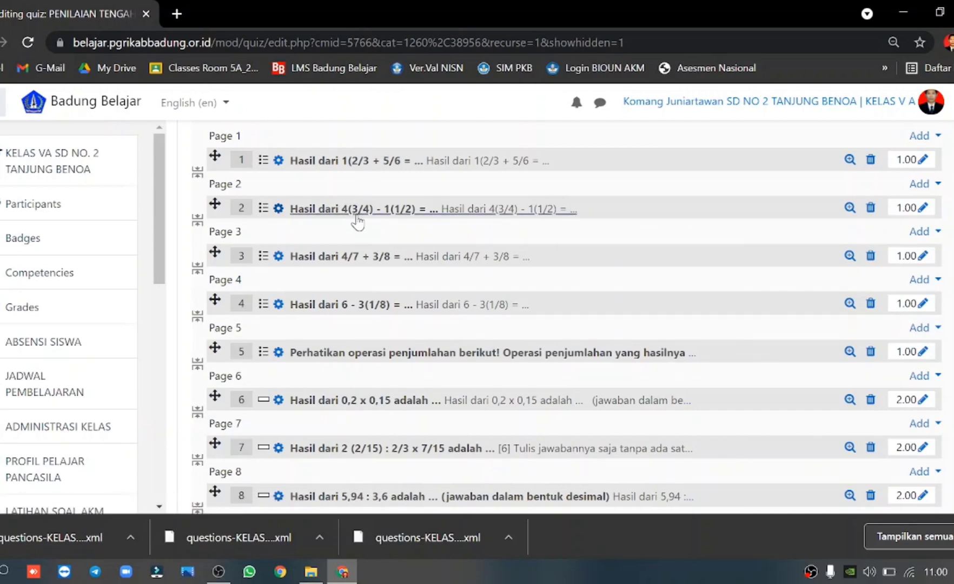
scroll(356, 308, down, 2)
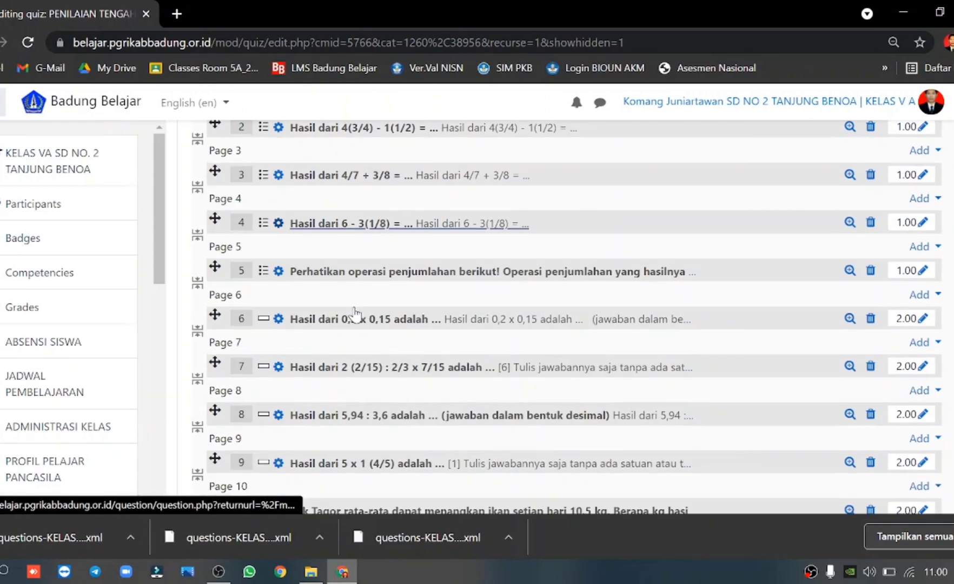
scroll(315, 280, down, 3)
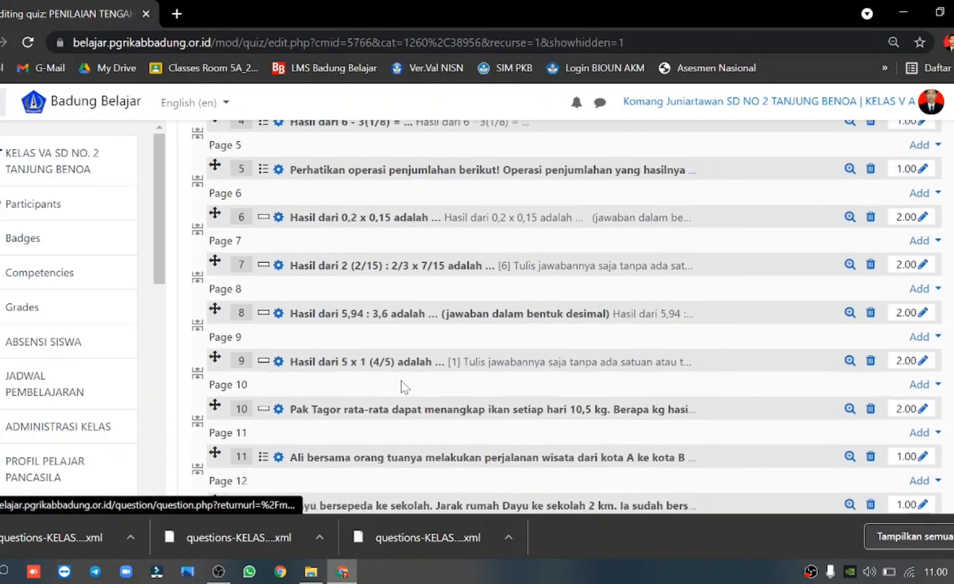
Add the question 3/4 x 1 (1/2) : 2/5 from the category Default for TUGAS 2 PERKALIAN PECAHAN to the end of the quiz.
scroll(920, 473, down, 15)
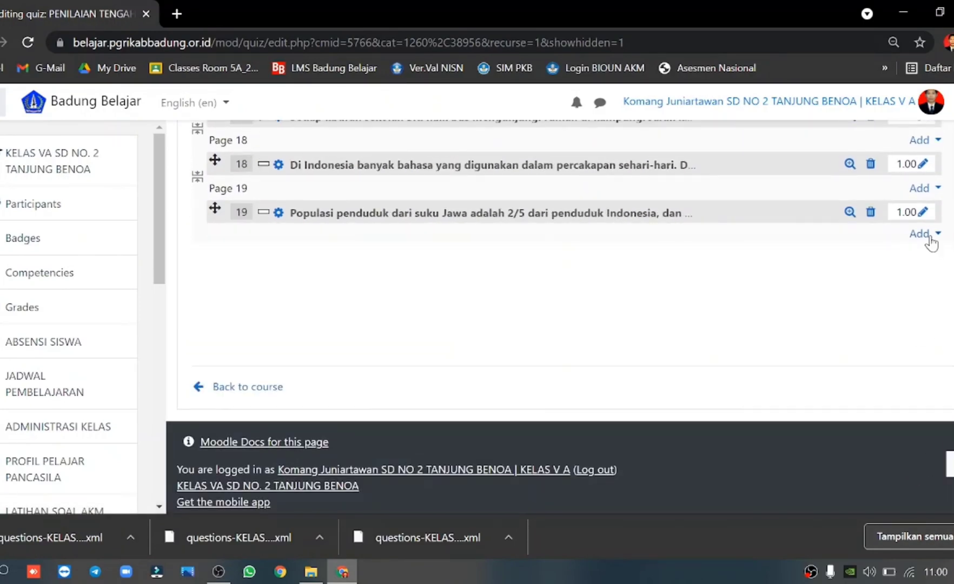
click(922, 233)
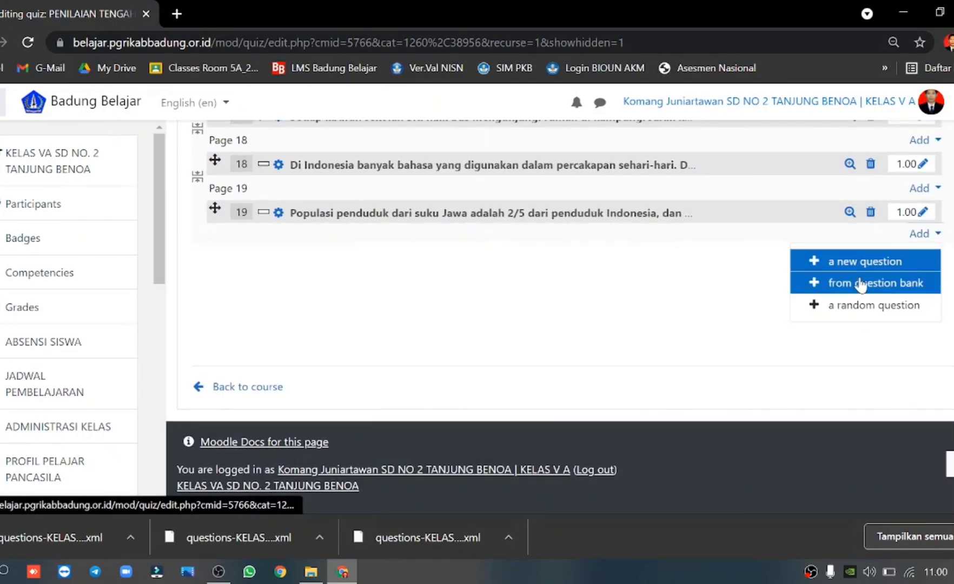
click(861, 283)
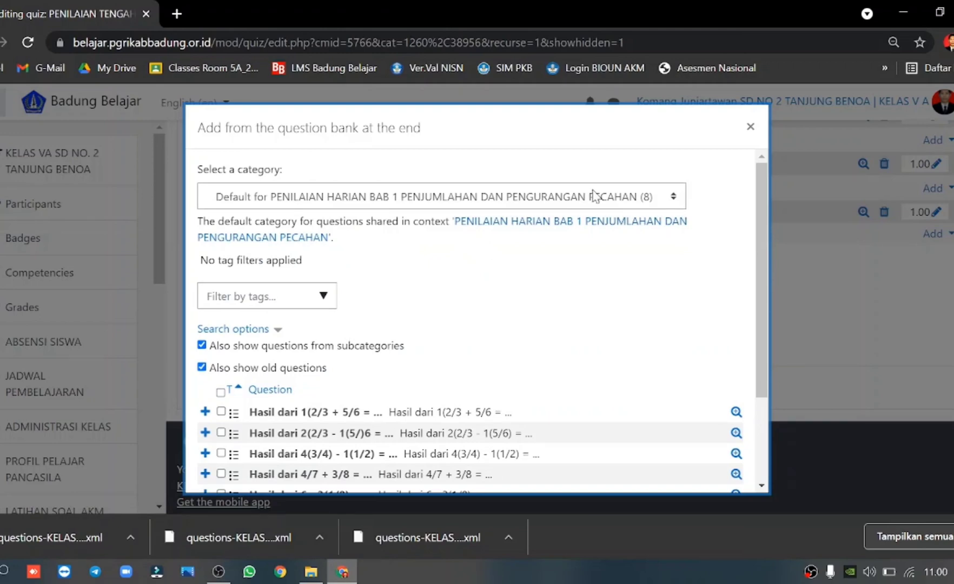
click(653, 198)
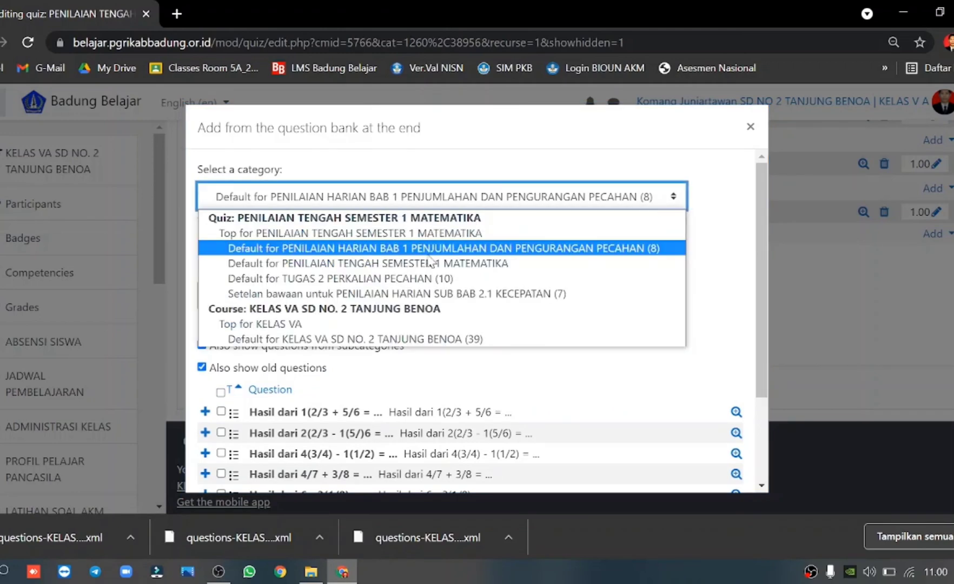
click(377, 279)
scroll(389, 303, down, 3)
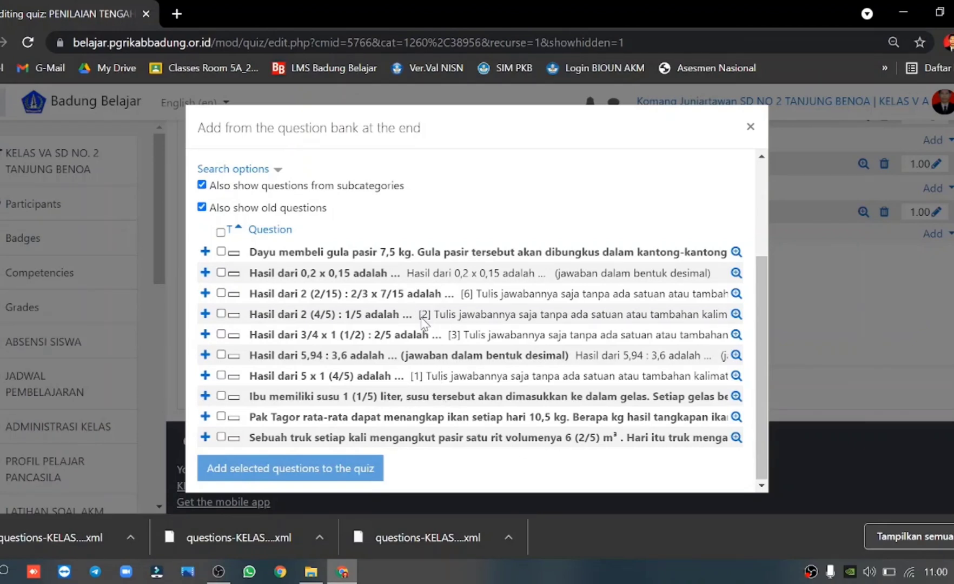
click(221, 334)
click(285, 471)
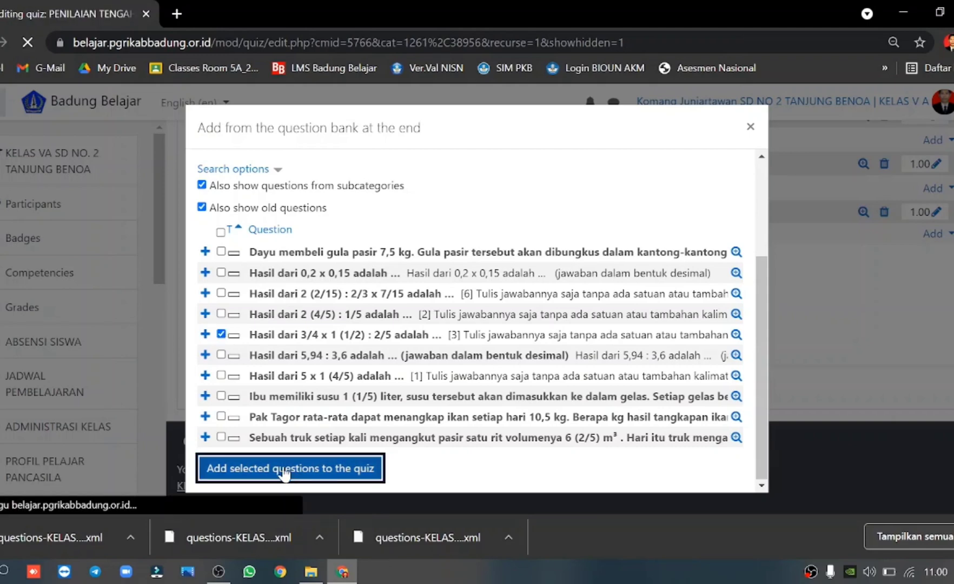
Review the quiz's question list with its marks and preview the question Hasil dari 0,2 x 0,15 adalah.
scroll(648, 318, down, 5)
scroll(677, 384, down, 12)
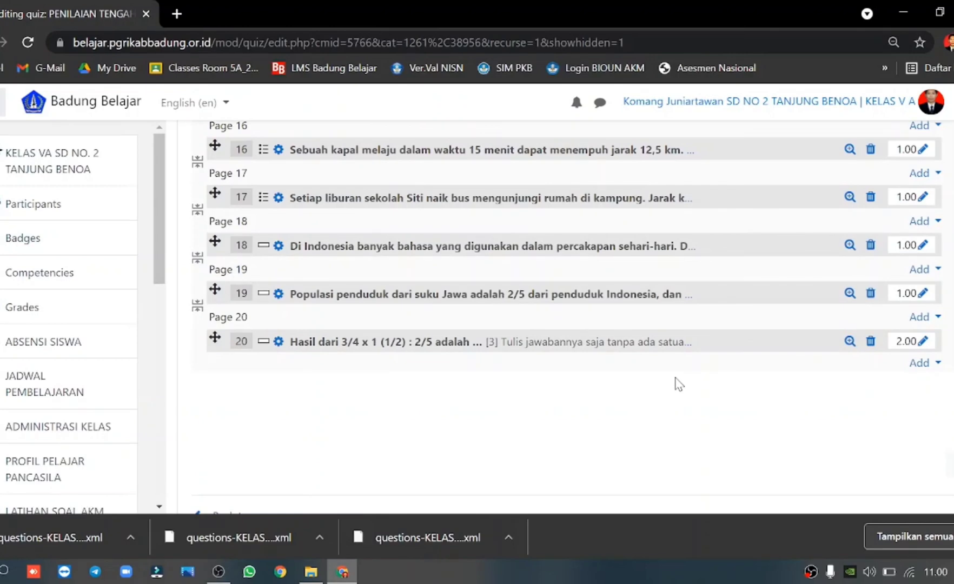
scroll(667, 384, up, 12)
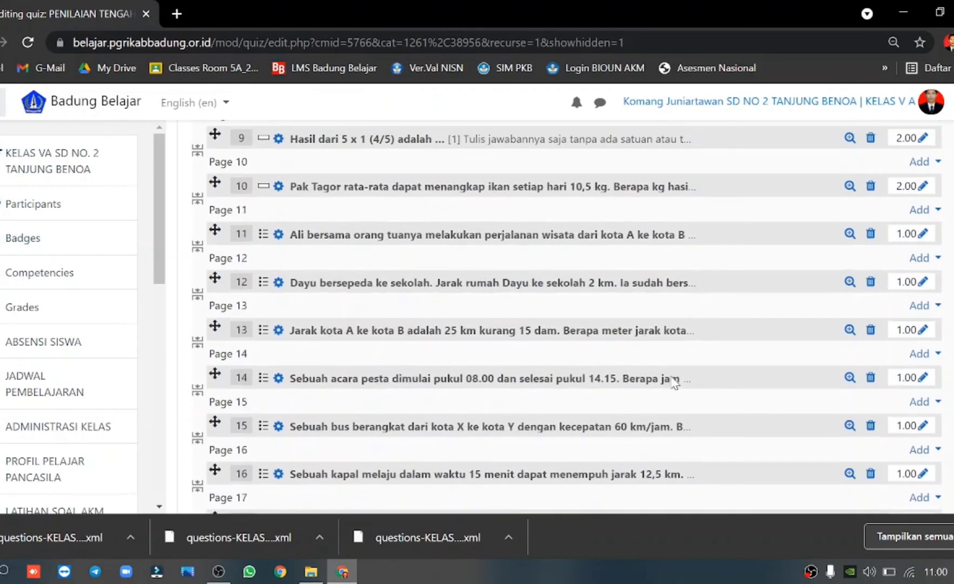
scroll(607, 377, up, 3)
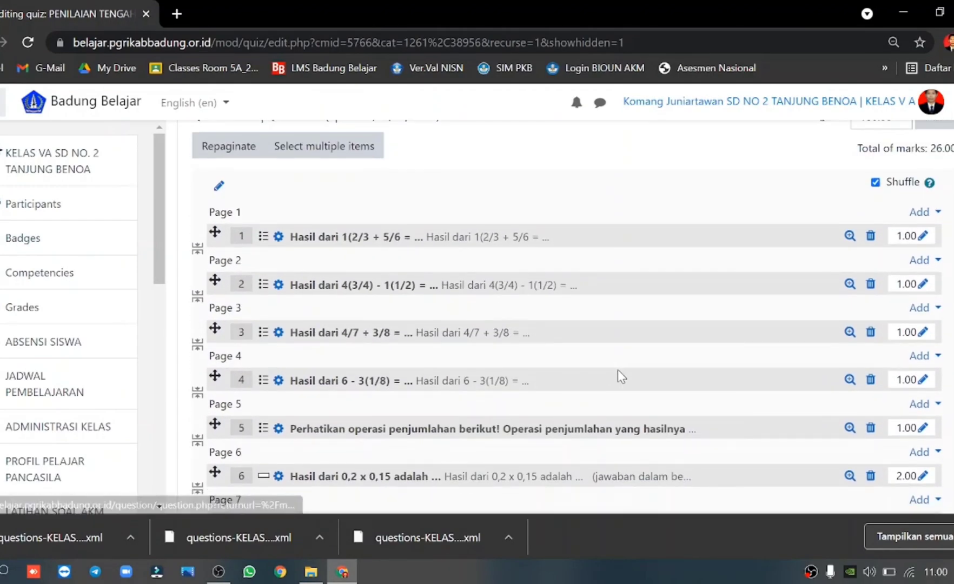
scroll(618, 377, down, 3)
scroll(345, 335, down, 2)
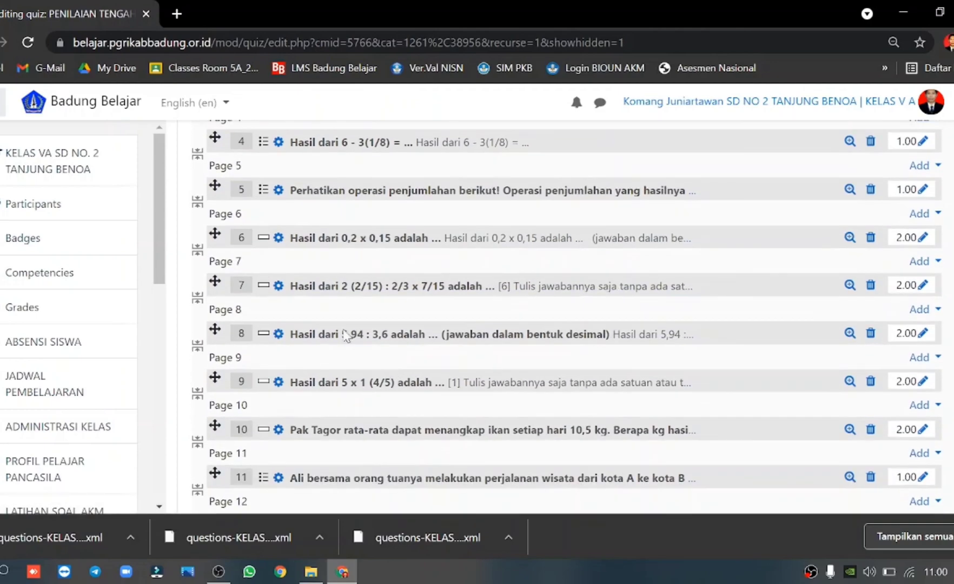
click(848, 238)
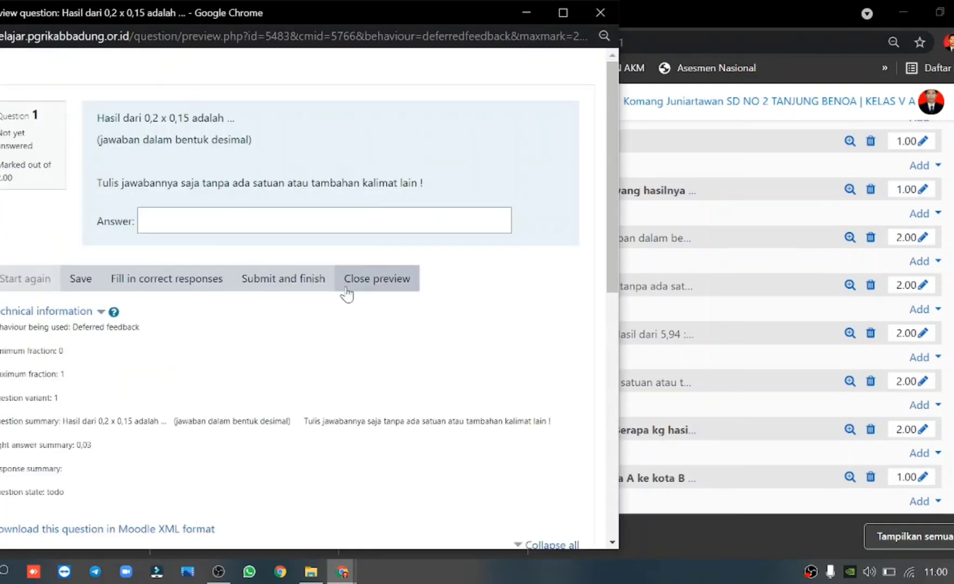
click(209, 223)
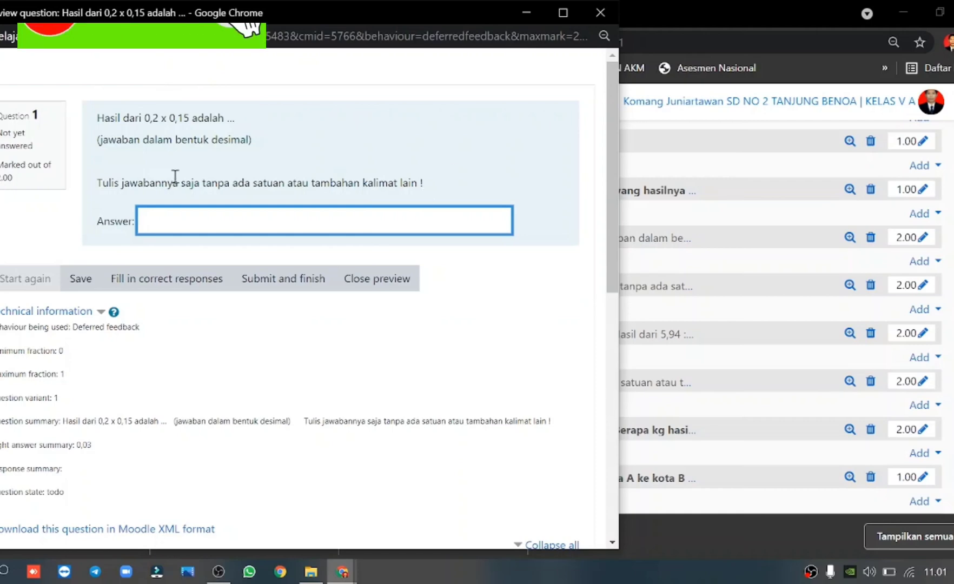
click(600, 11)
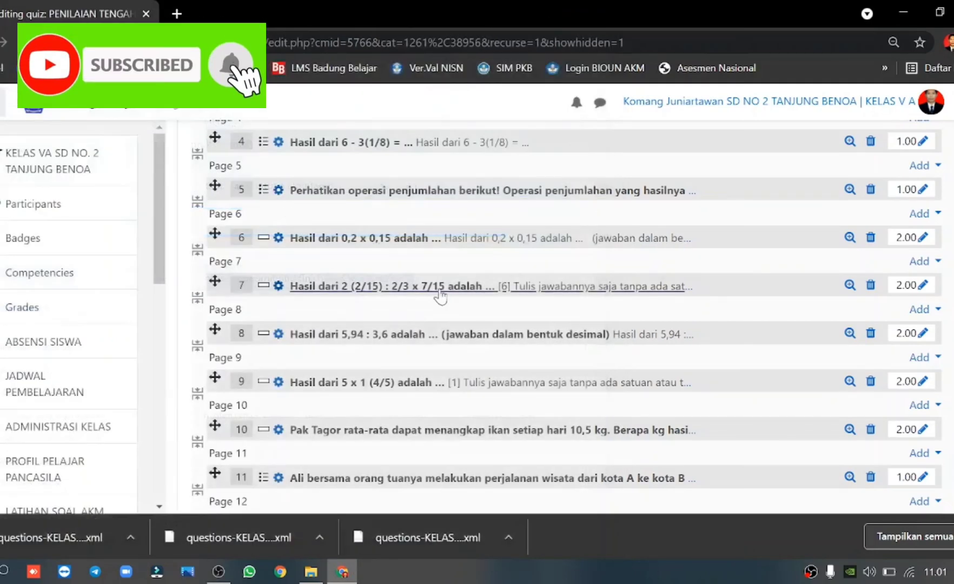
Return to the course and start a preview attempt of the PENILAIAN TENGAH SEMESTER 1 MATEMATIKA quiz.
scroll(415, 284, up, 1)
scroll(415, 284, up, 10)
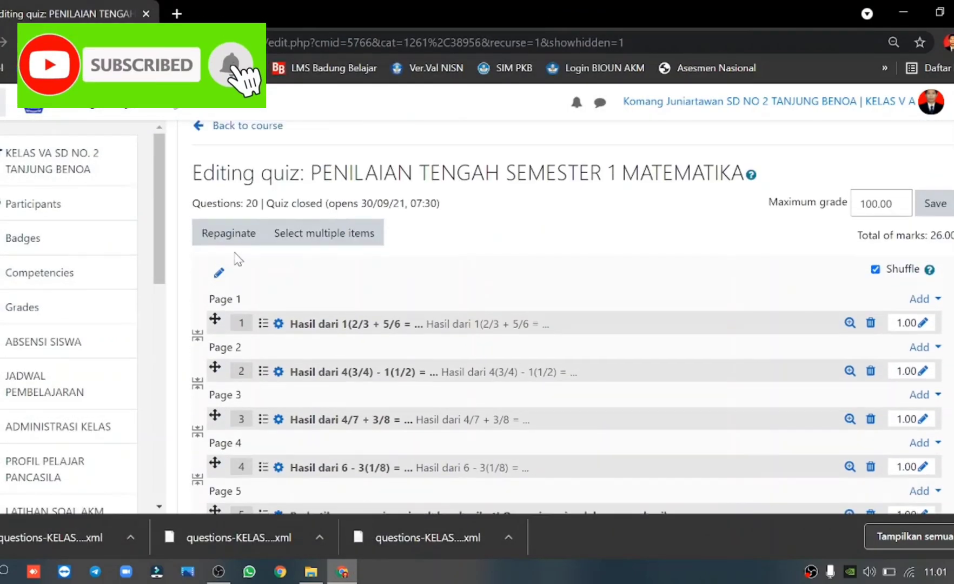
click(238, 291)
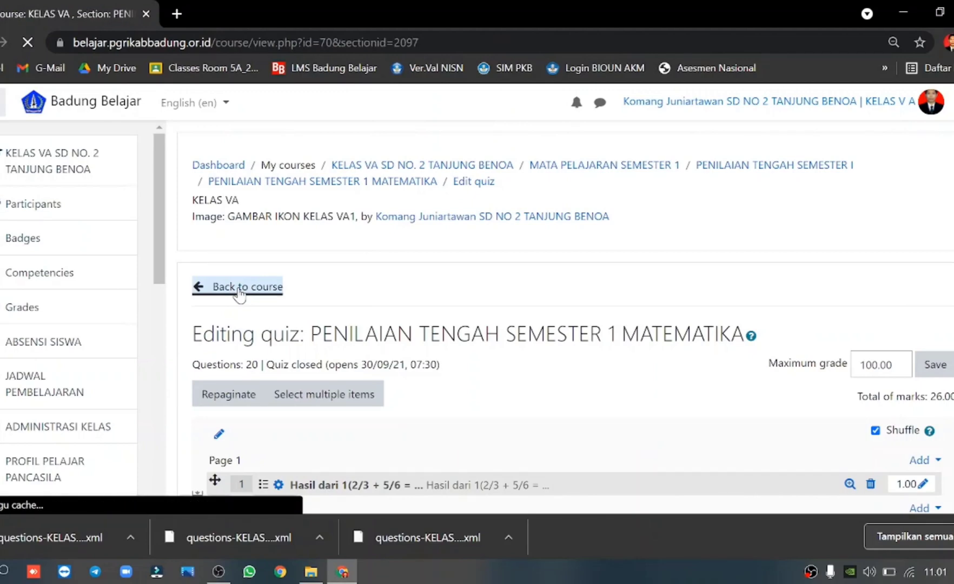
scroll(411, 324, down, 5)
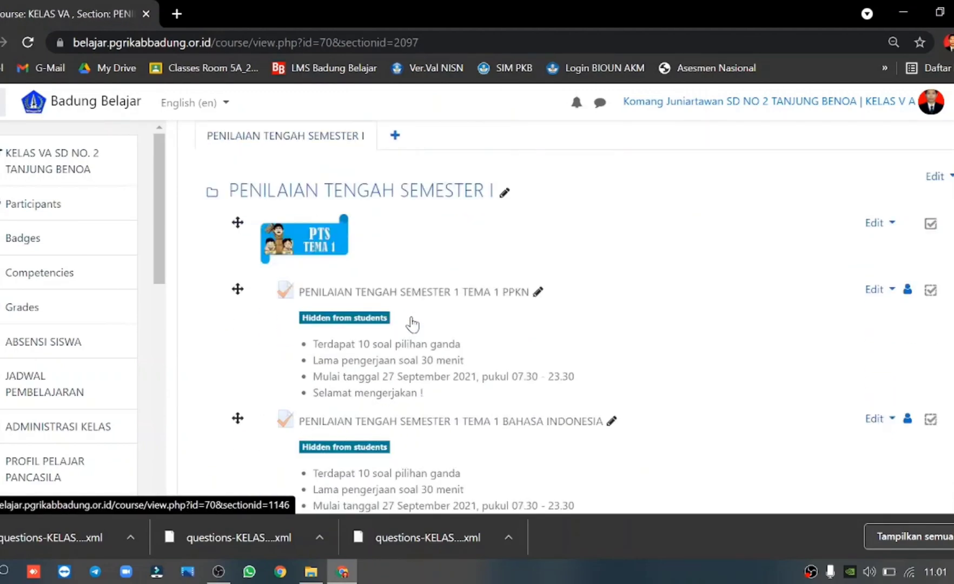
scroll(412, 324, down, 20)
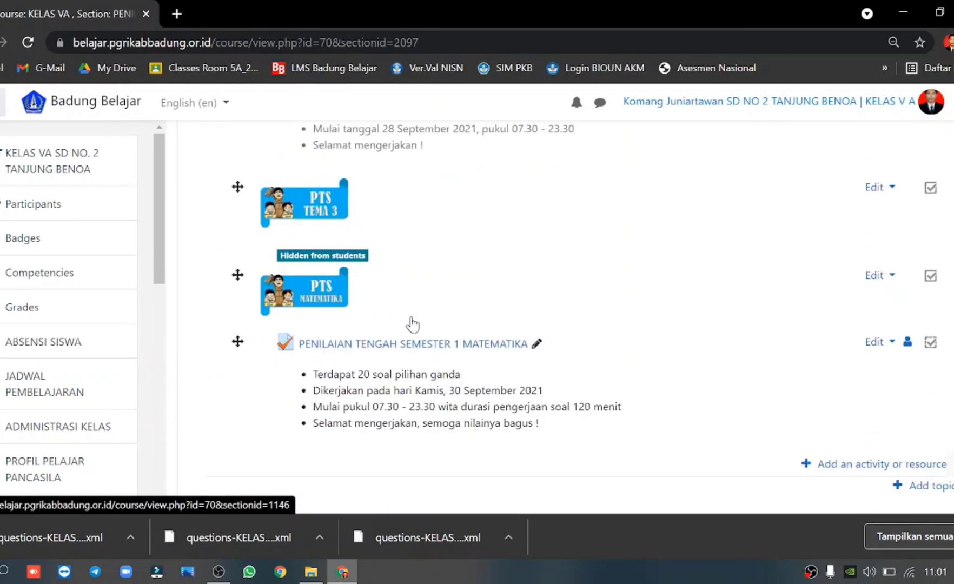
click(435, 344)
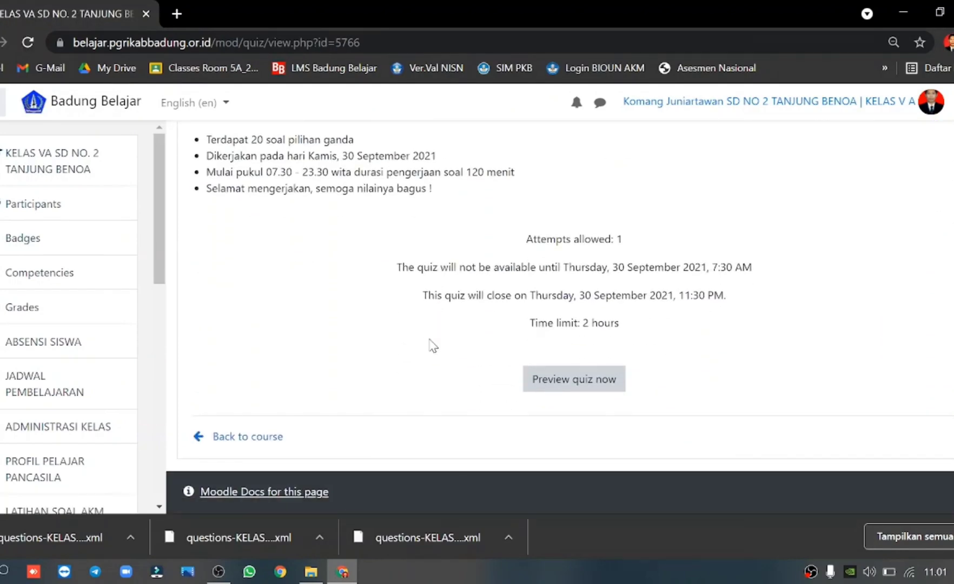
click(574, 381)
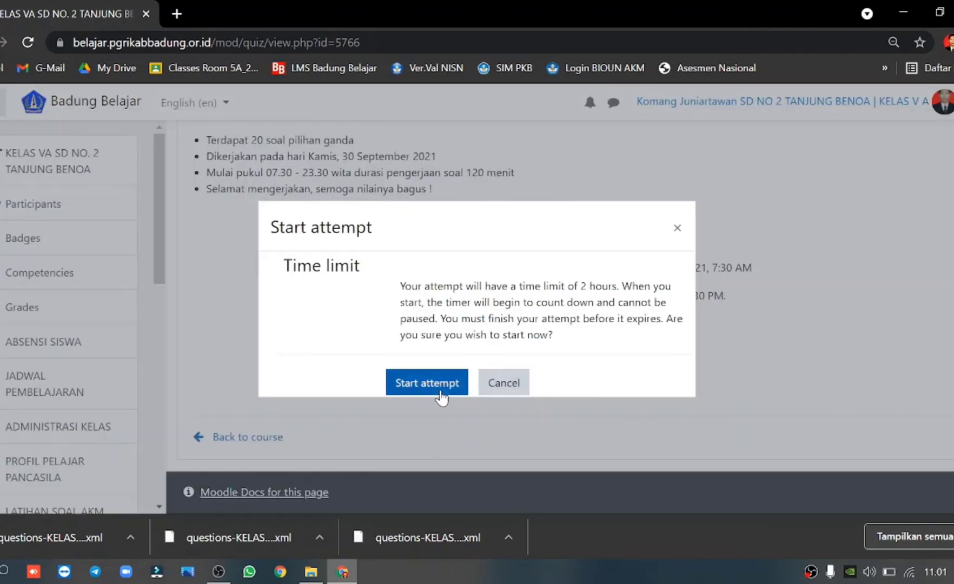
click(433, 389)
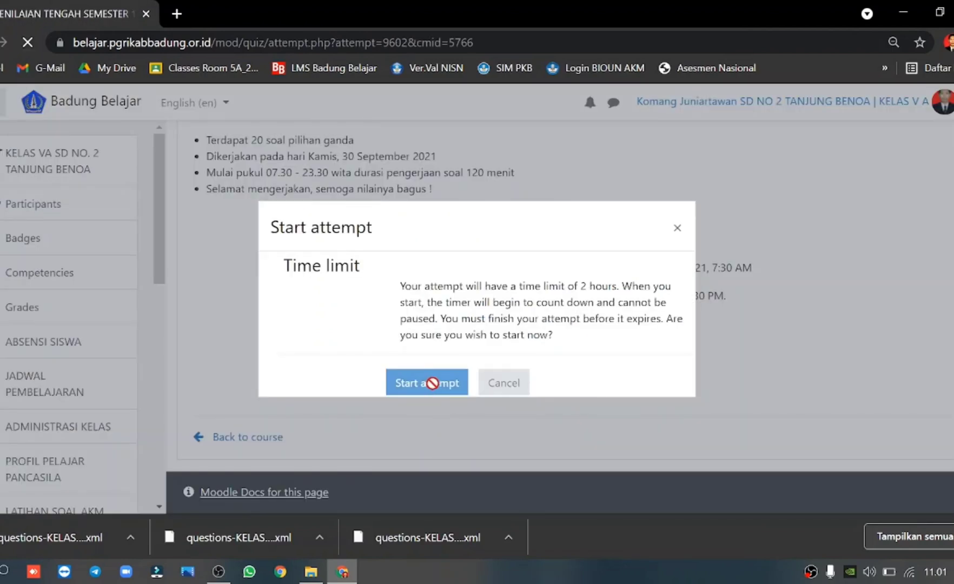
Look through questions 1, 2, 3 and 20 of the preview attempt to check how they are presented.
scroll(362, 327, down, 3)
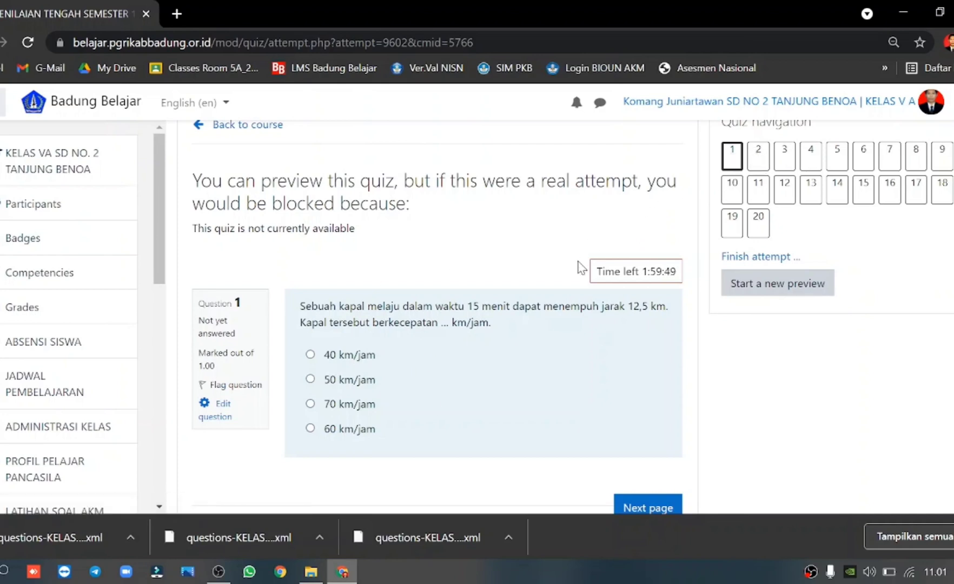
scroll(549, 305, up, 1)
scroll(550, 304, down, 1)
click(759, 158)
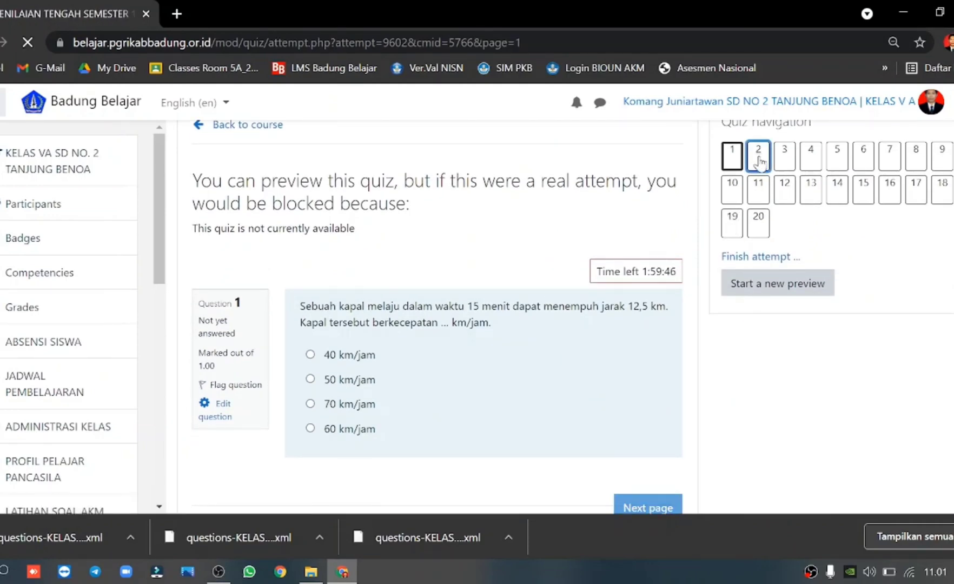
scroll(406, 381, down, 4)
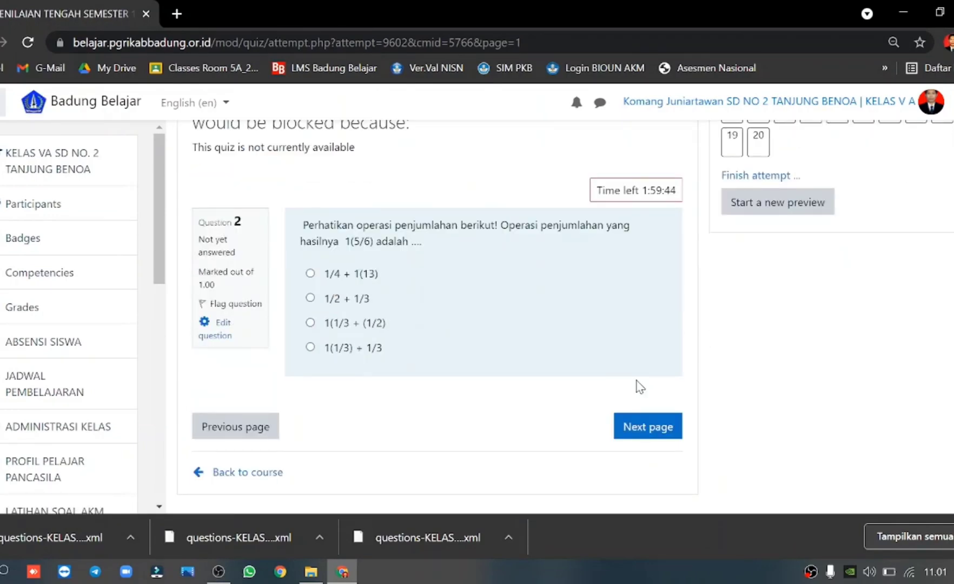
click(642, 426)
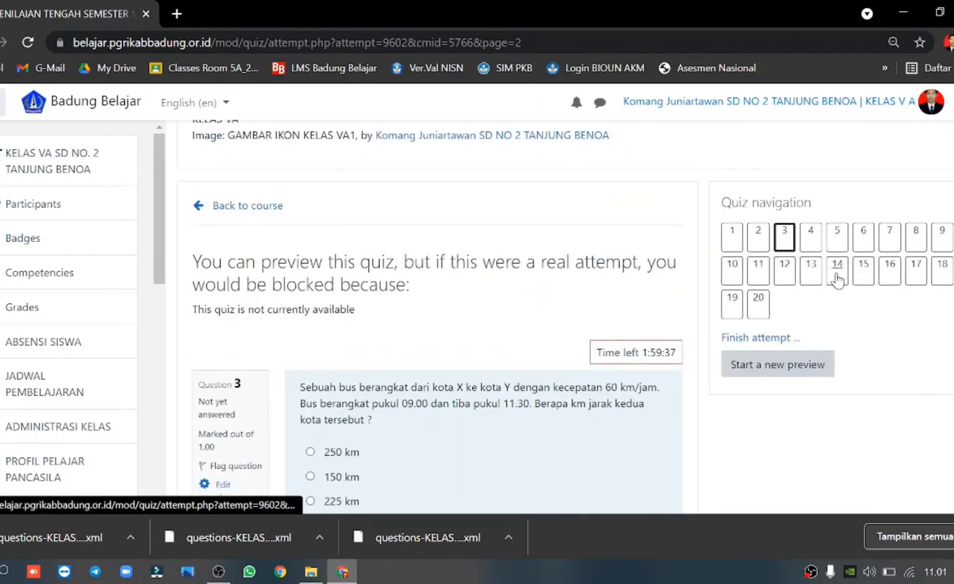
click(759, 304)
scroll(457, 351, down, 3)
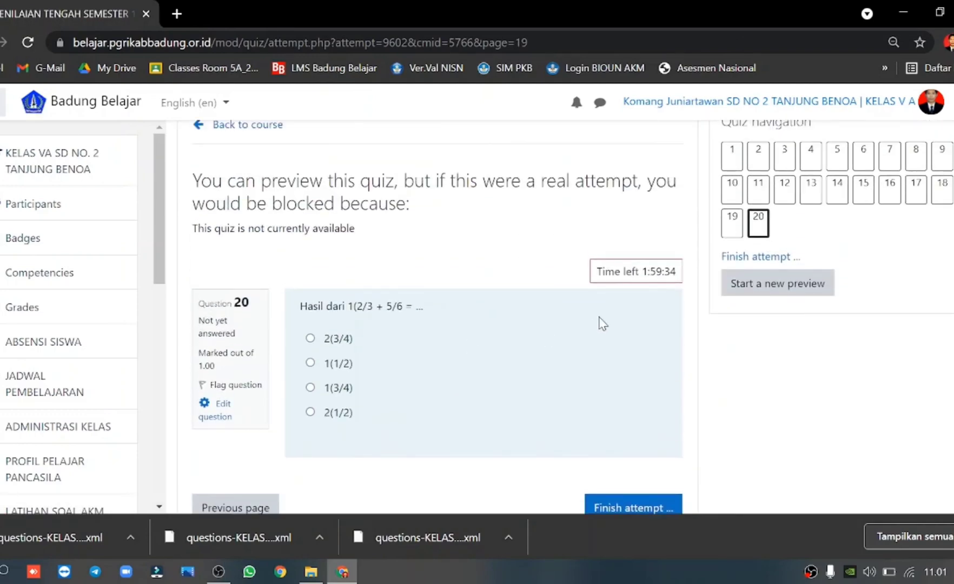
scroll(599, 318, up, 1)
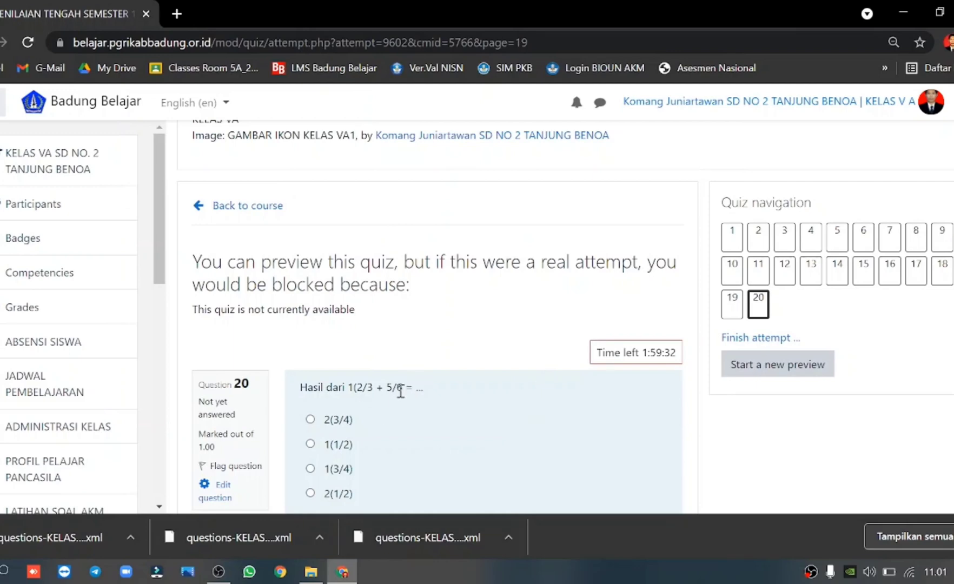
scroll(400, 392, down, 1)
scroll(401, 397, down, 2)
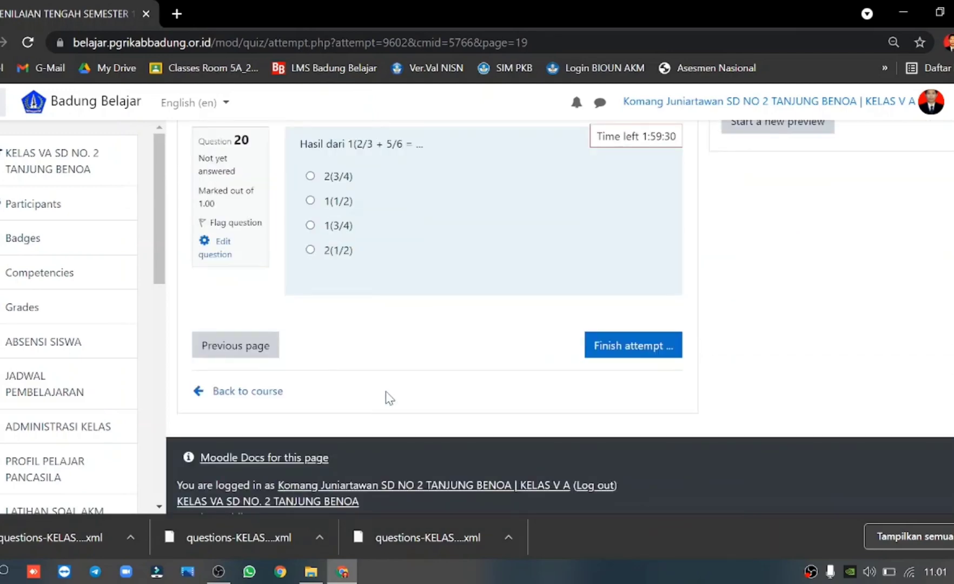
Go back to the course and open the settings of the PENILAIAN TENGAH SEMESTER 1 MATEMATIKA quiz.
click(235, 393)
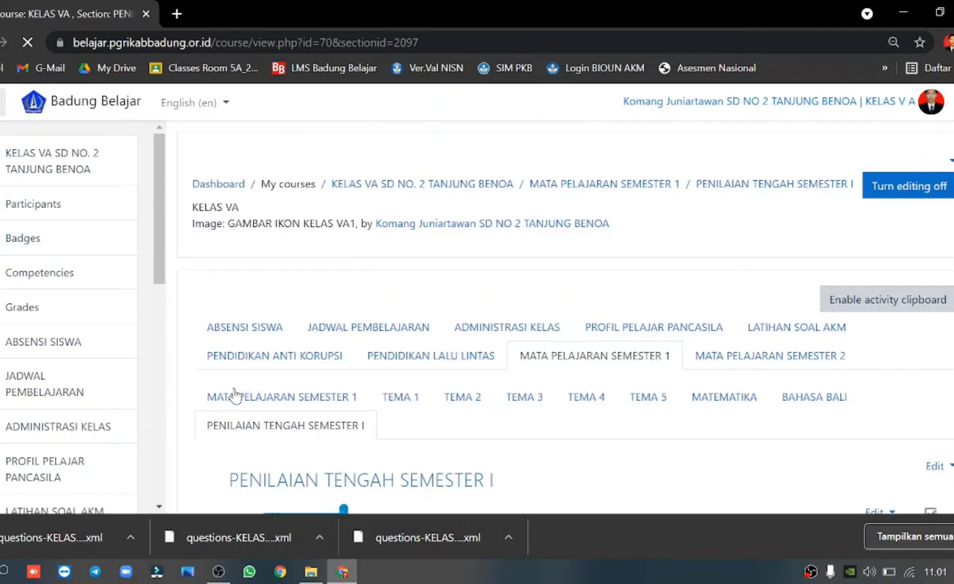
scroll(234, 394, down, 8)
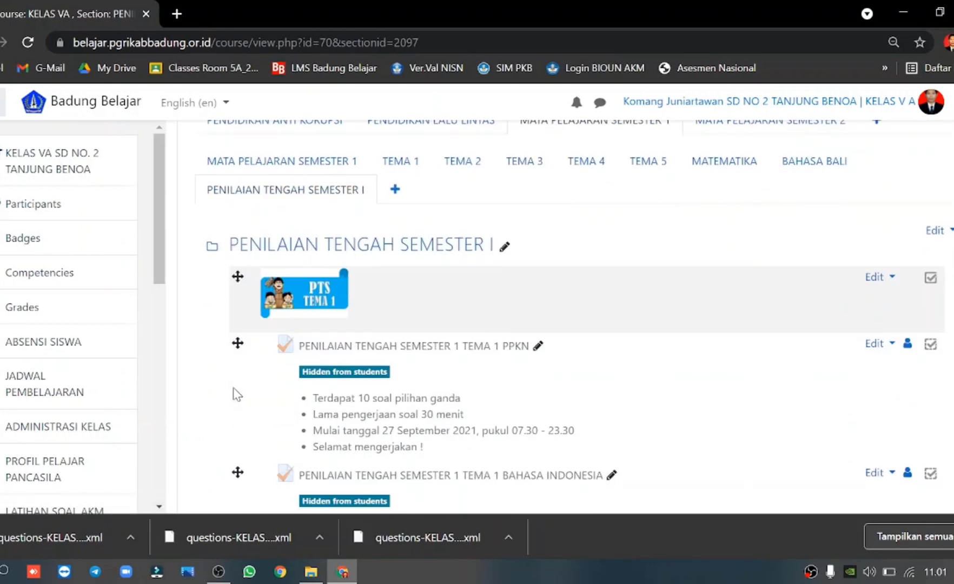
scroll(235, 394, down, 4)
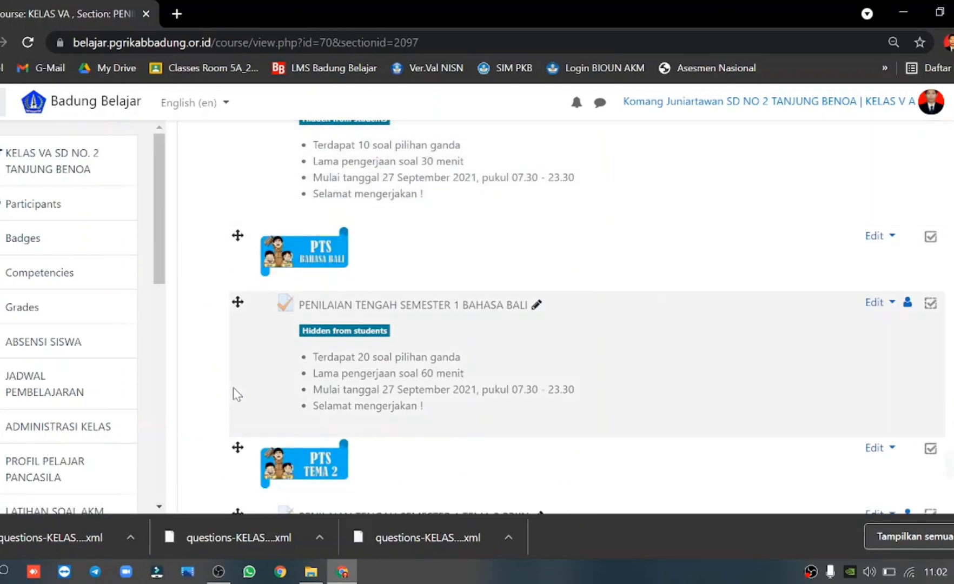
scroll(279, 378, down, 16)
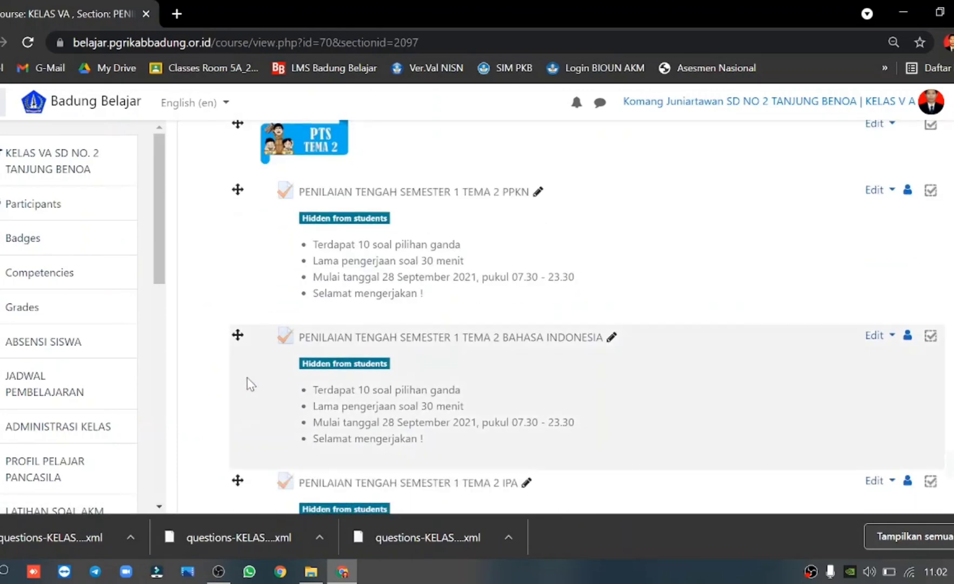
scroll(259, 389, down, 3)
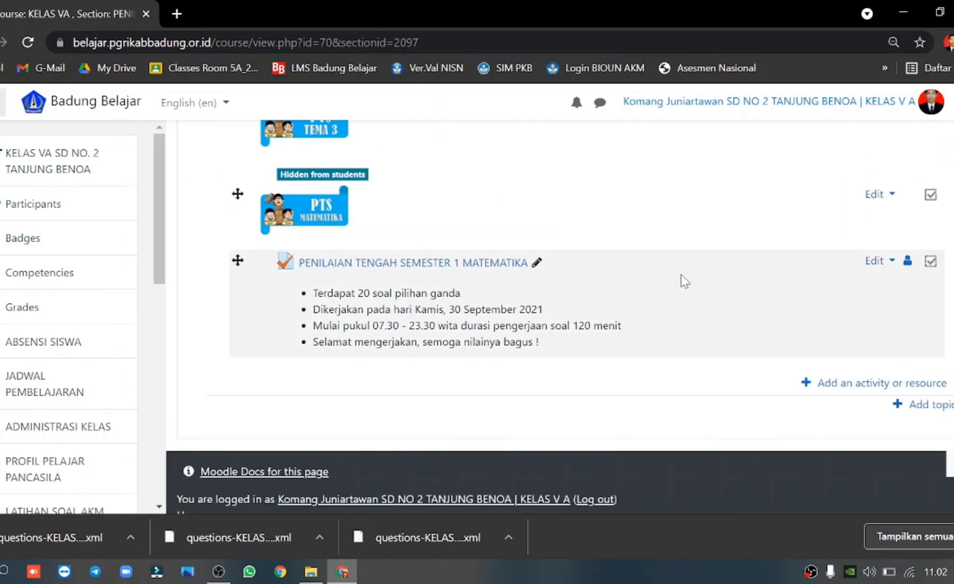
click(880, 262)
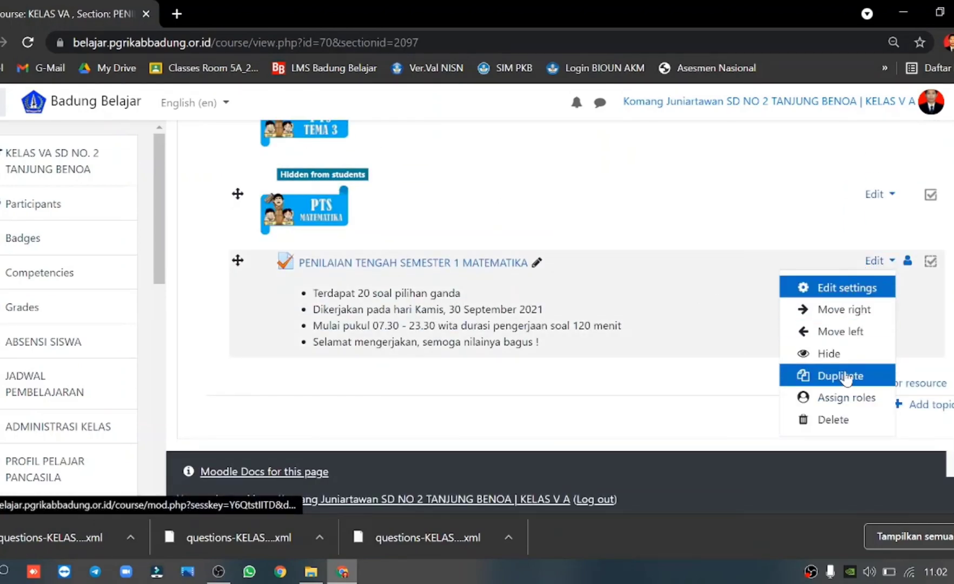
click(835, 288)
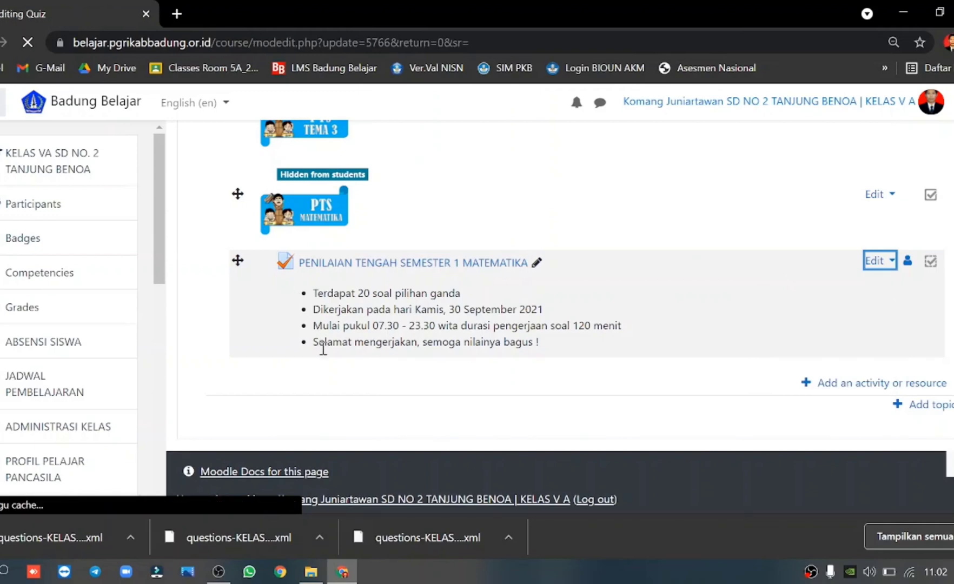
Change the description's first bullet to "Terdapat 20 soal berupa pilihan ganda dan jawaban singkat" and save, returning to the course.
scroll(325, 355, down, 3)
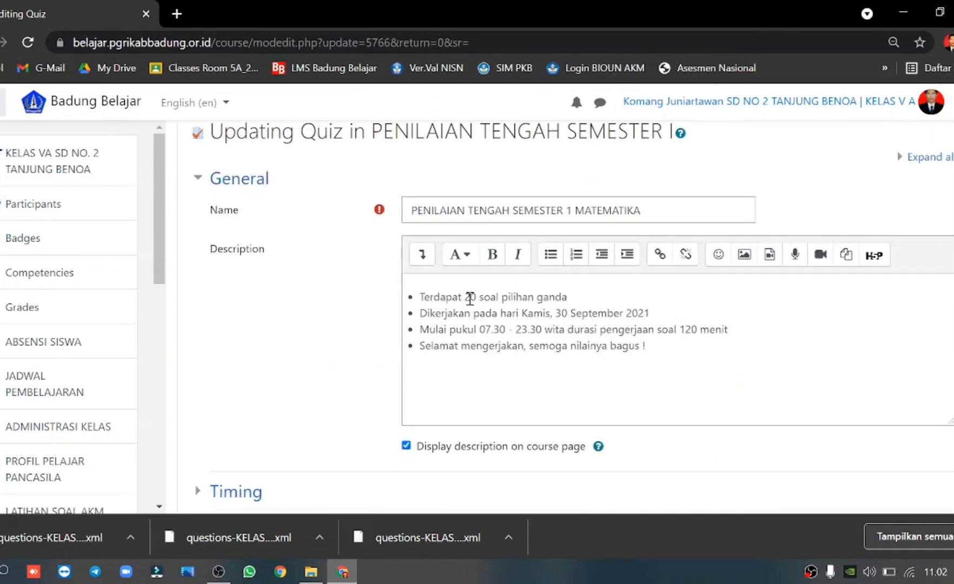
click(503, 298)
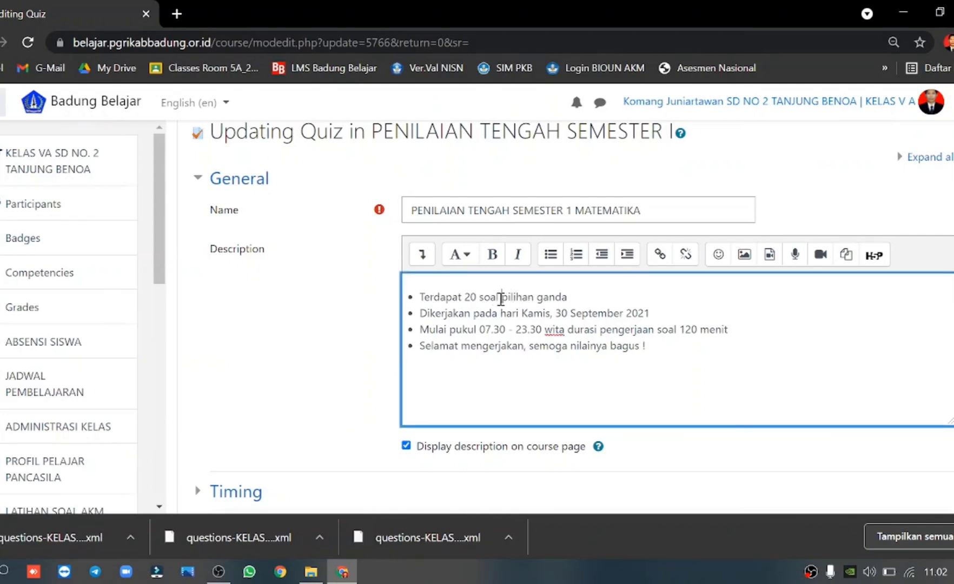
text(BERU)
key(BackSpace)
key(BackSpace)
key(BackSpace)
key(BackSpace)
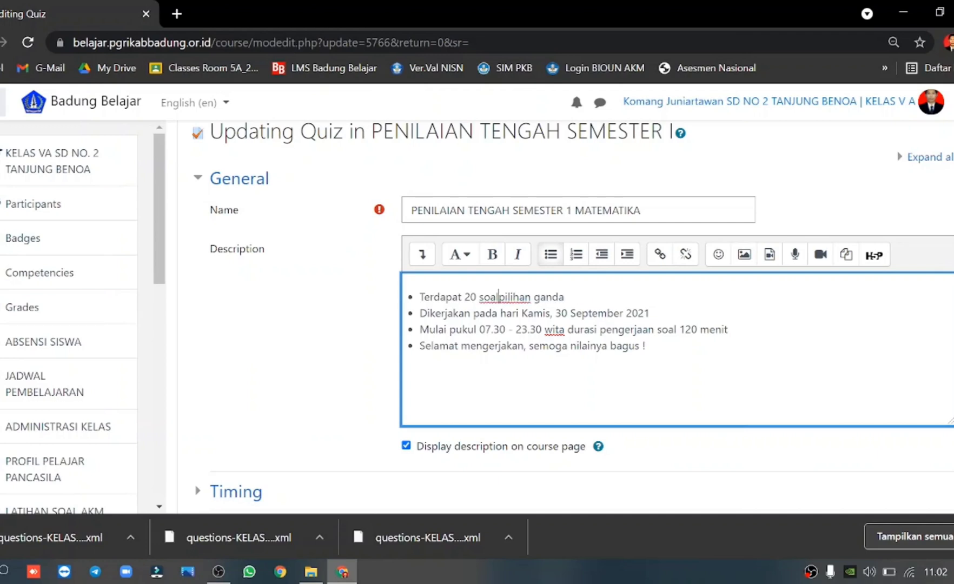
text(berupa)
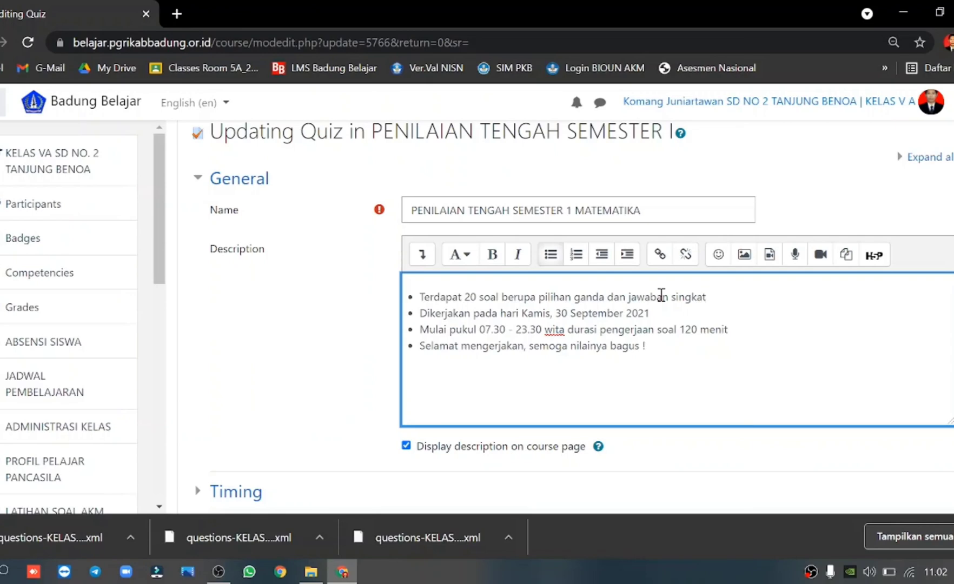
scroll(541, 336, down, 15)
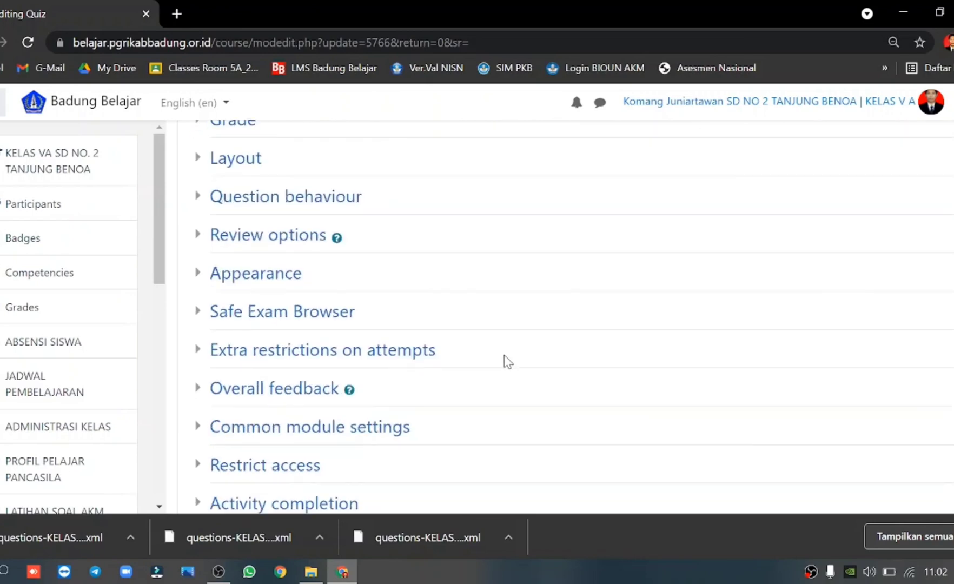
click(477, 345)
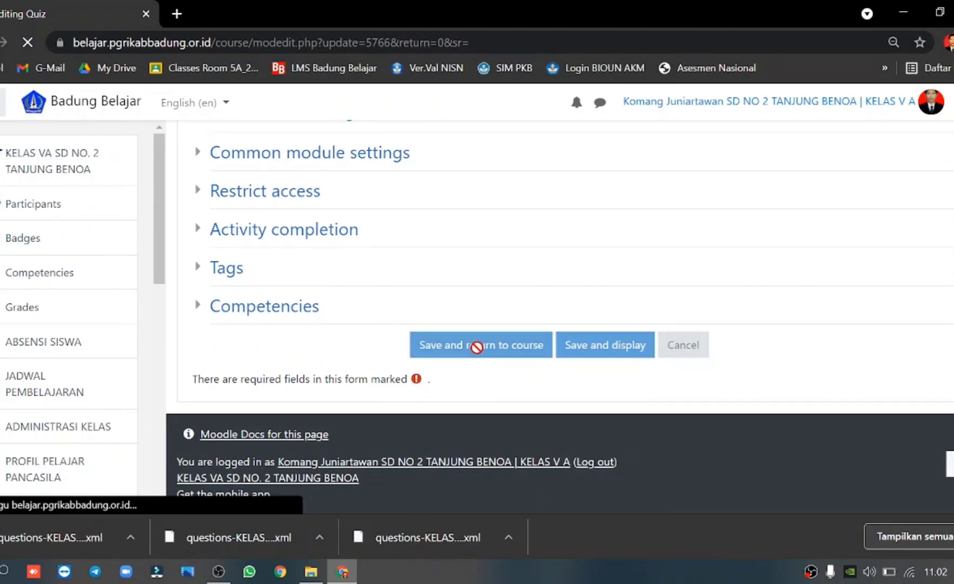
Hide the PENILAIAN TENGAH SEMESTER 1 MATEMATIKA quiz from students and open the KELAS VA SD NO. 2 TANJUNG BENOA course's main page.
scroll(477, 347, down, 10)
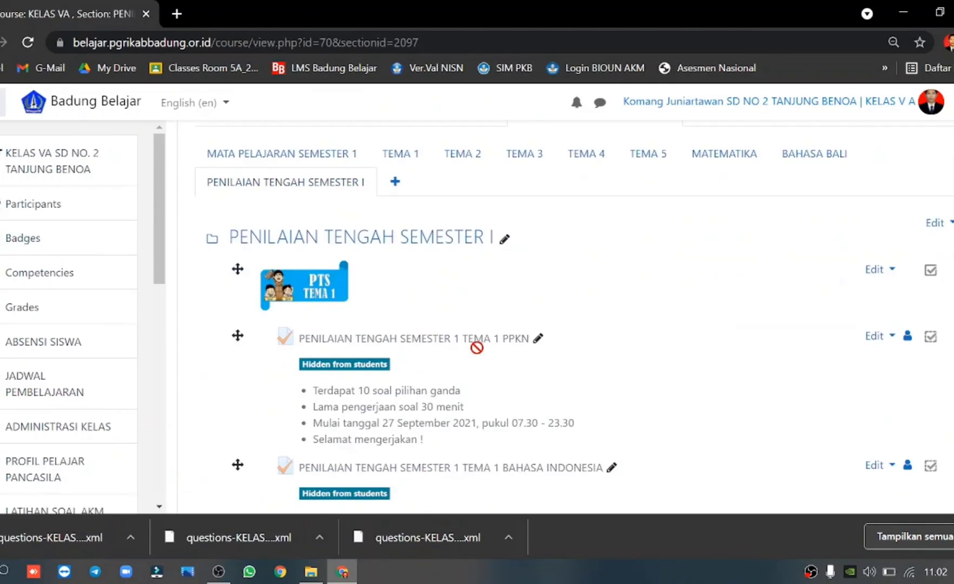
scroll(477, 347, down, 15)
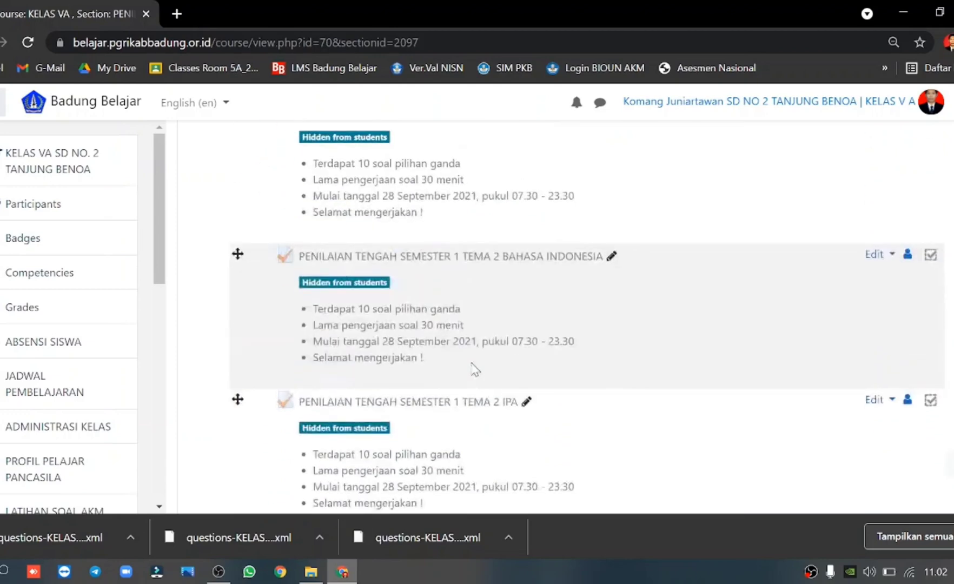
scroll(472, 370, down, 10)
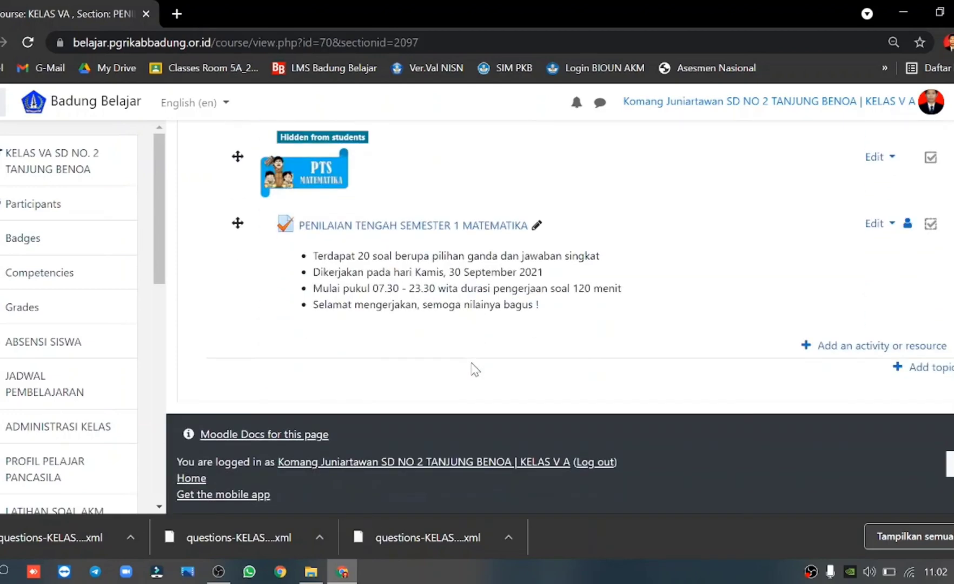
click(879, 235)
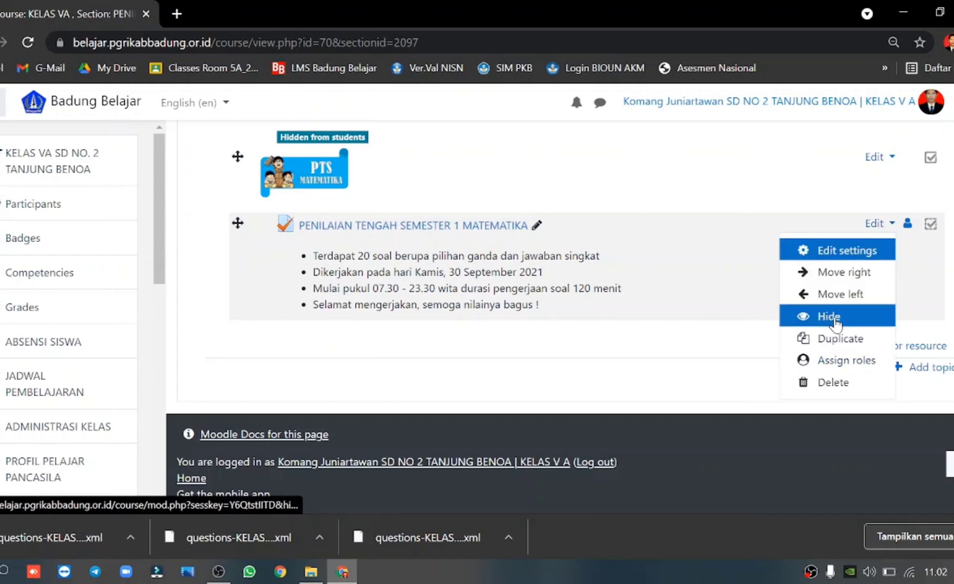
click(836, 319)
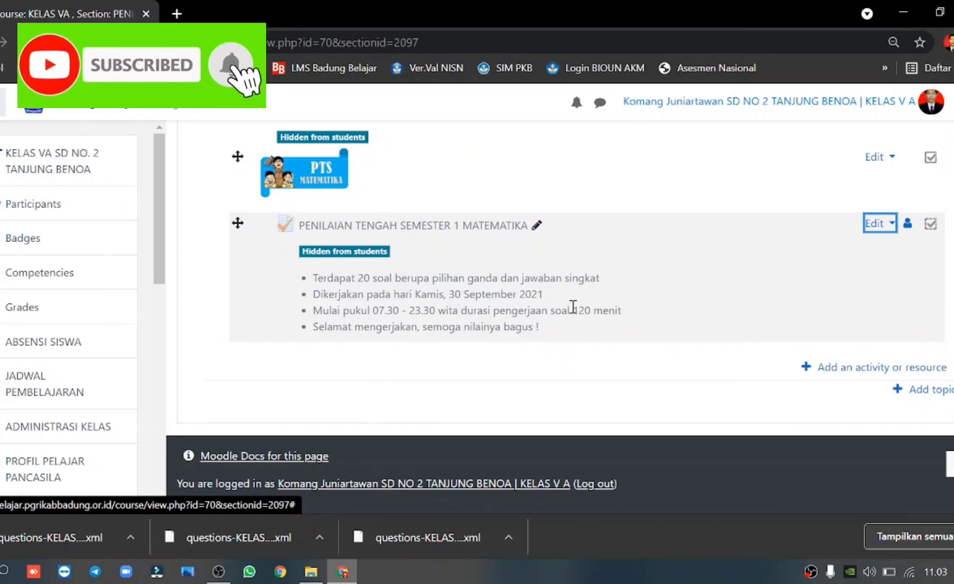
click(41, 169)
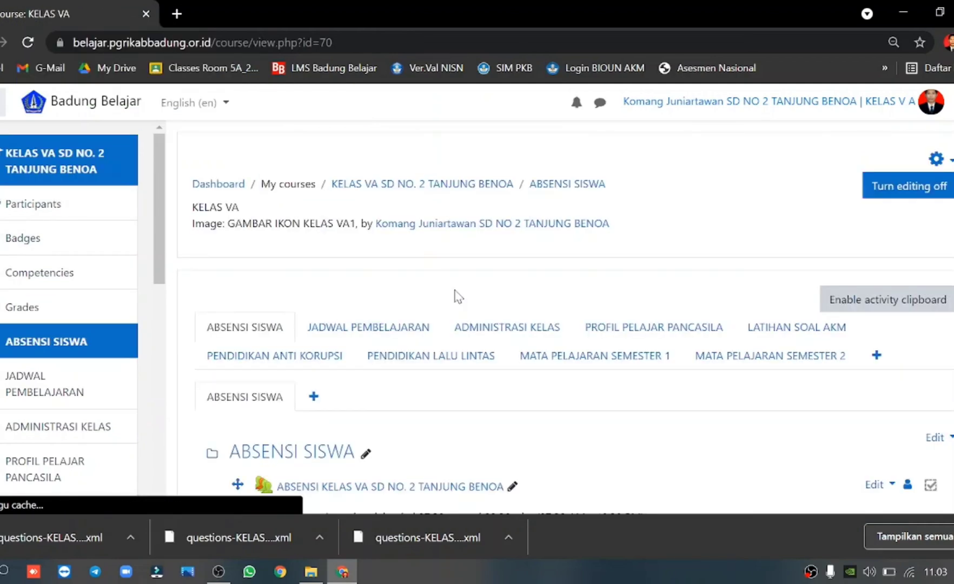